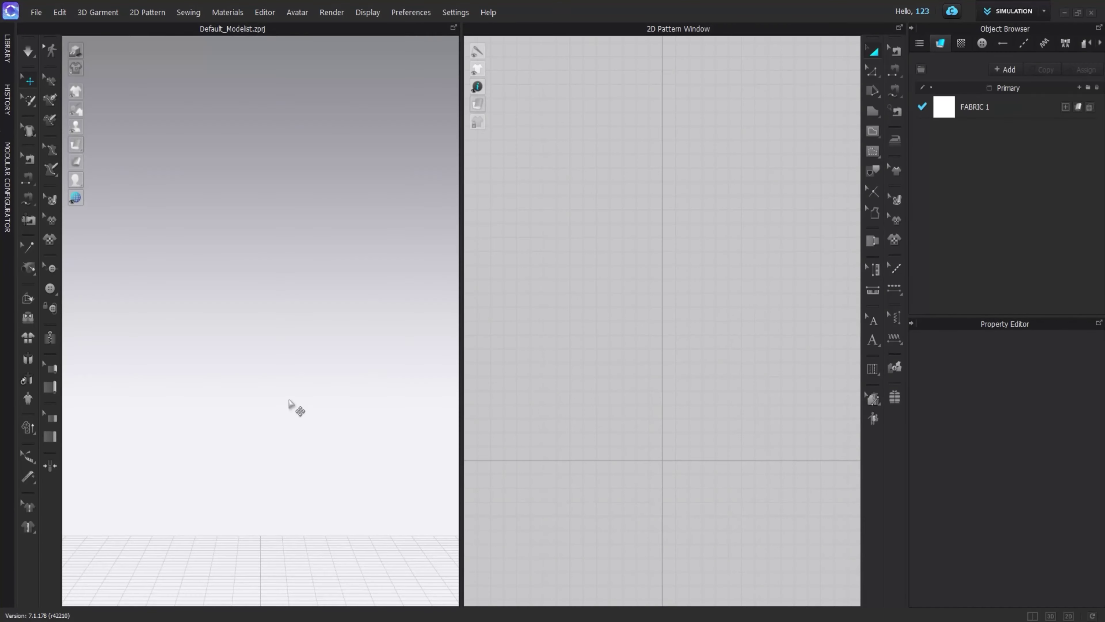
- Load the Male_V2 avatar from the Library and display it with skin texture
{"action": "left_click", "coordinate": [6, 48]}
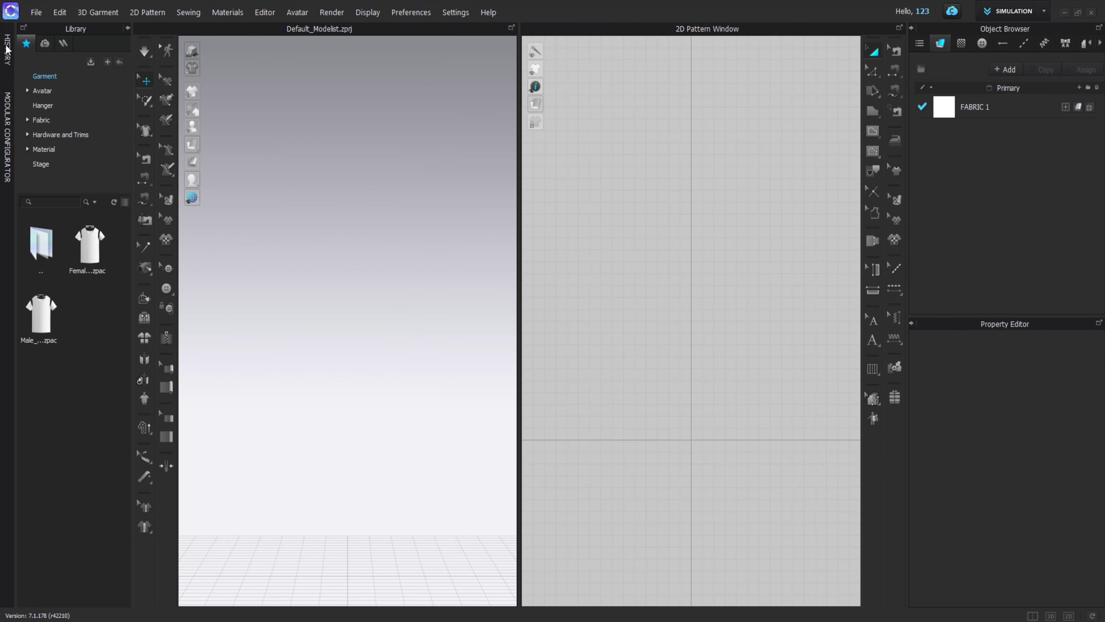
{"action": "left_click", "coordinate": [50, 92]}
{"action": "double_click", "coordinate": [100, 324]}
{"action": "double_click", "coordinate": [89, 452]}
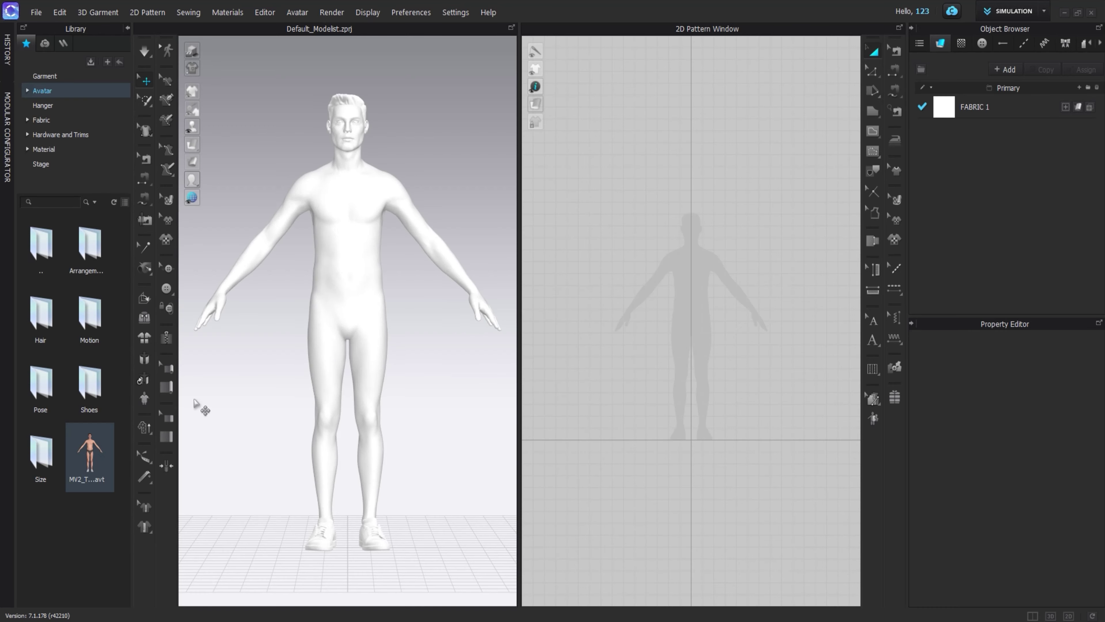
{"action": "left_click", "coordinate": [207, 180]}
- Apply an arms-lowered pose to the avatar and collapse the Library panel
{"action": "double_click", "coordinate": [35, 388]}
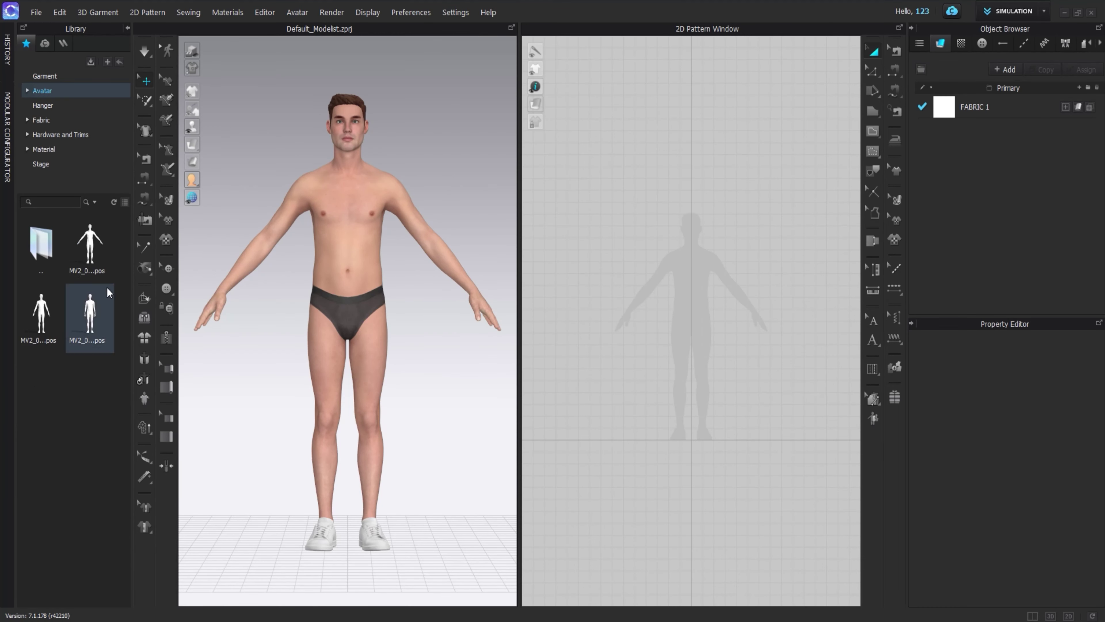
{"action": "double_click", "coordinate": [105, 305]}
{"action": "left_click", "coordinate": [557, 349]}
{"action": "double_click", "coordinate": [45, 255]}
{"action": "double_click", "coordinate": [41, 453]}
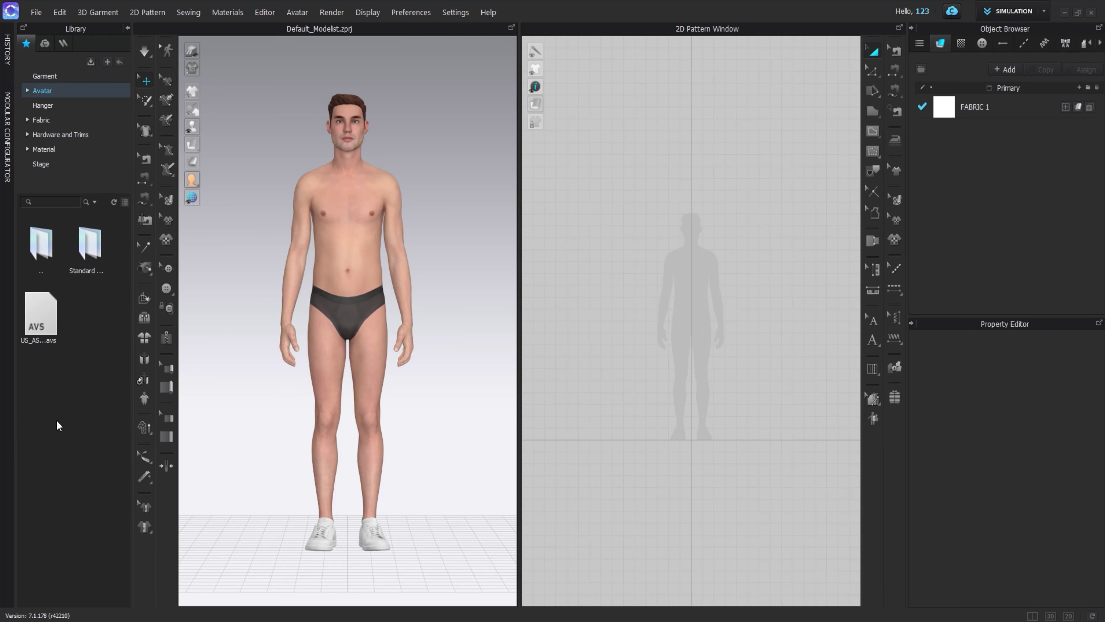
{"action": "double_click", "coordinate": [41, 244]}
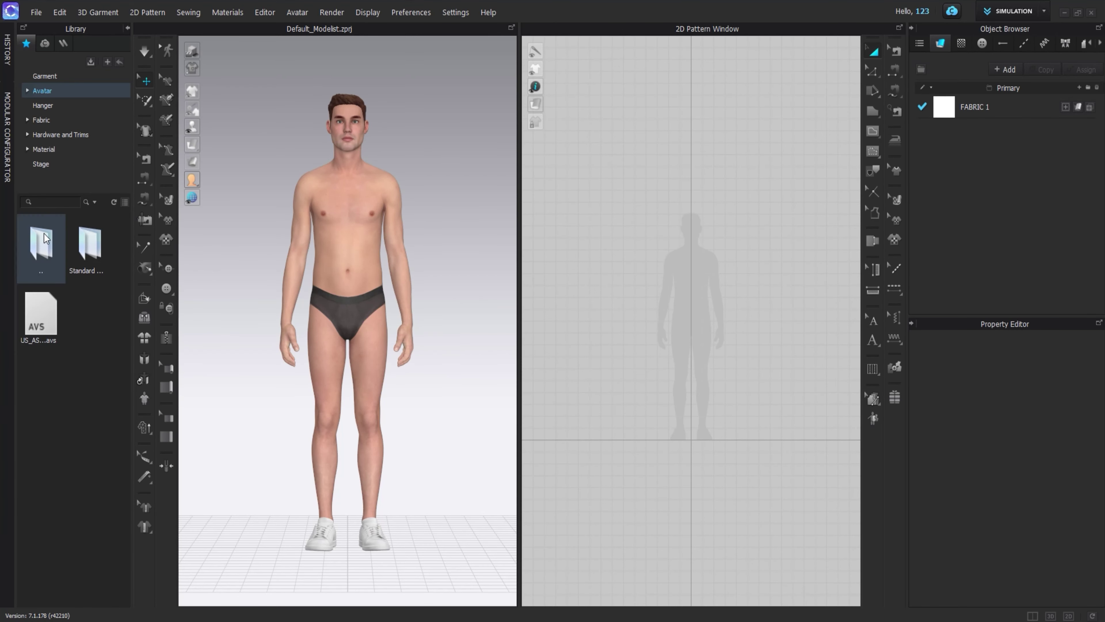
{"action": "left_click", "coordinate": [128, 28]}
{"action": "scroll", "coordinate": [696, 265], "scroll_direction": "up", "scroll_amount": 4}
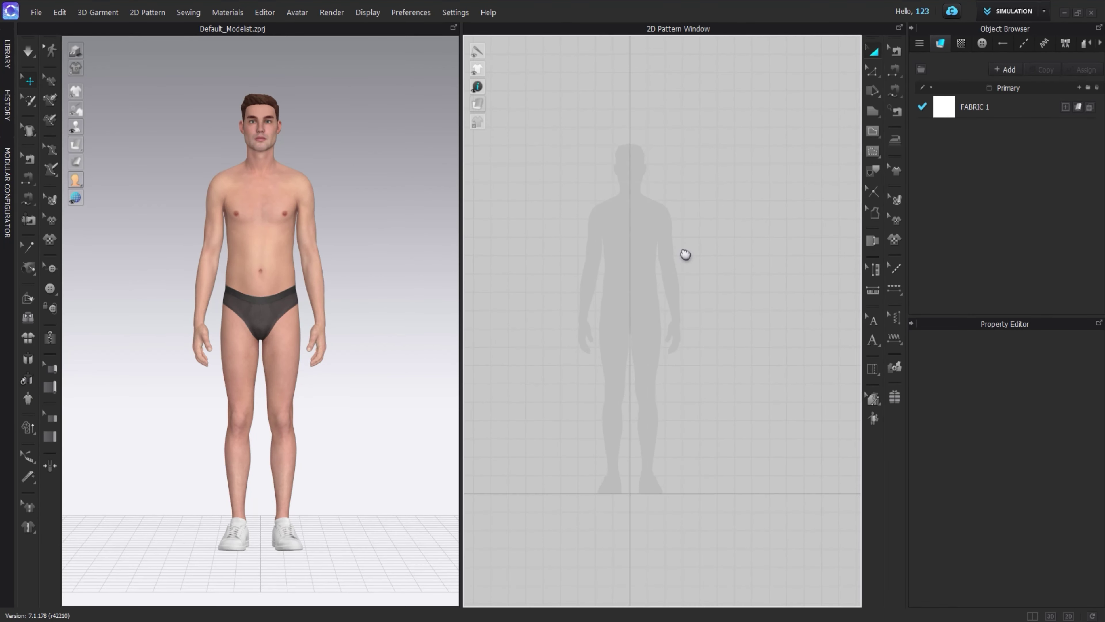
- Polygon-outline half a bodice through underarm, side hem and centre hem points, closing at the start
{"action": "left_click", "coordinate": [873, 114]}
{"action": "scroll", "coordinate": [660, 229], "scroll_direction": "up", "scroll_amount": 2}
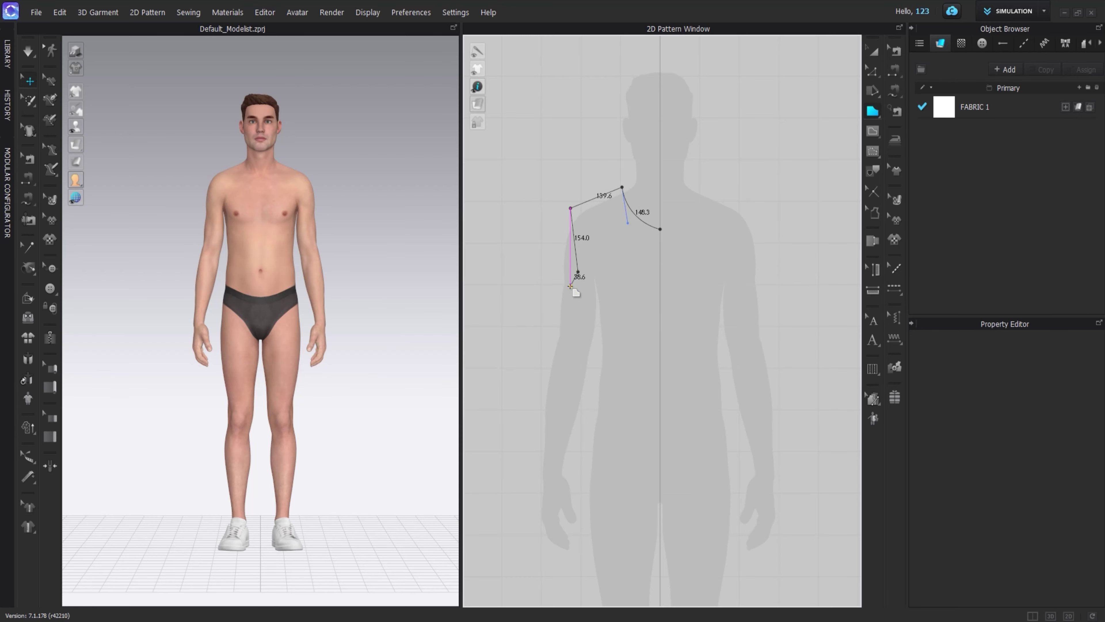
{"action": "left_click", "coordinate": [569, 285]}
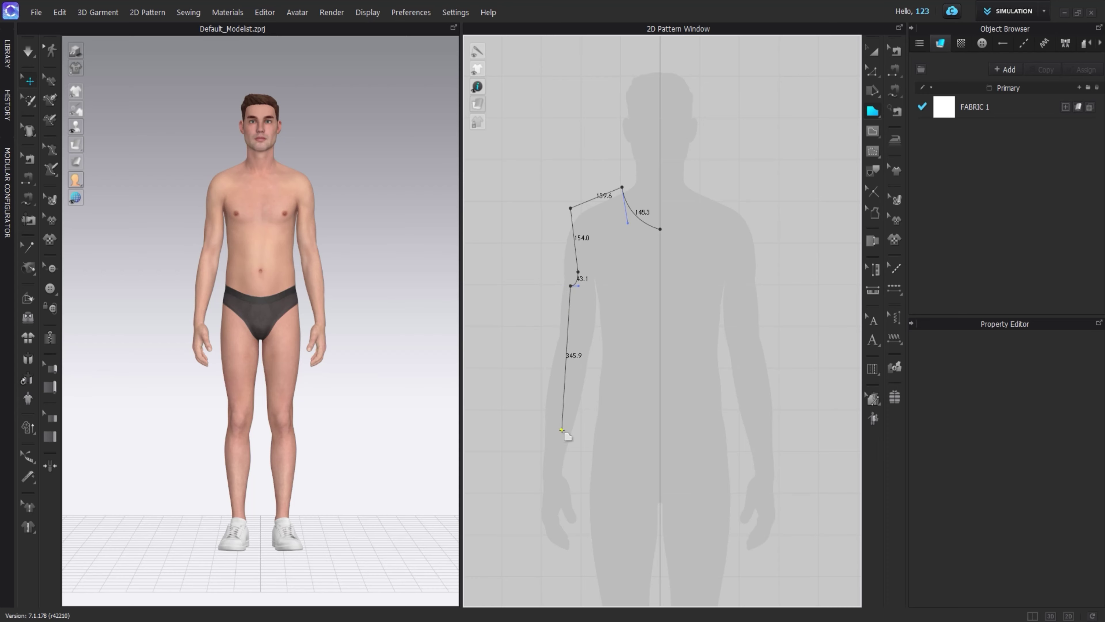
{"action": "left_click", "coordinate": [577, 452]}
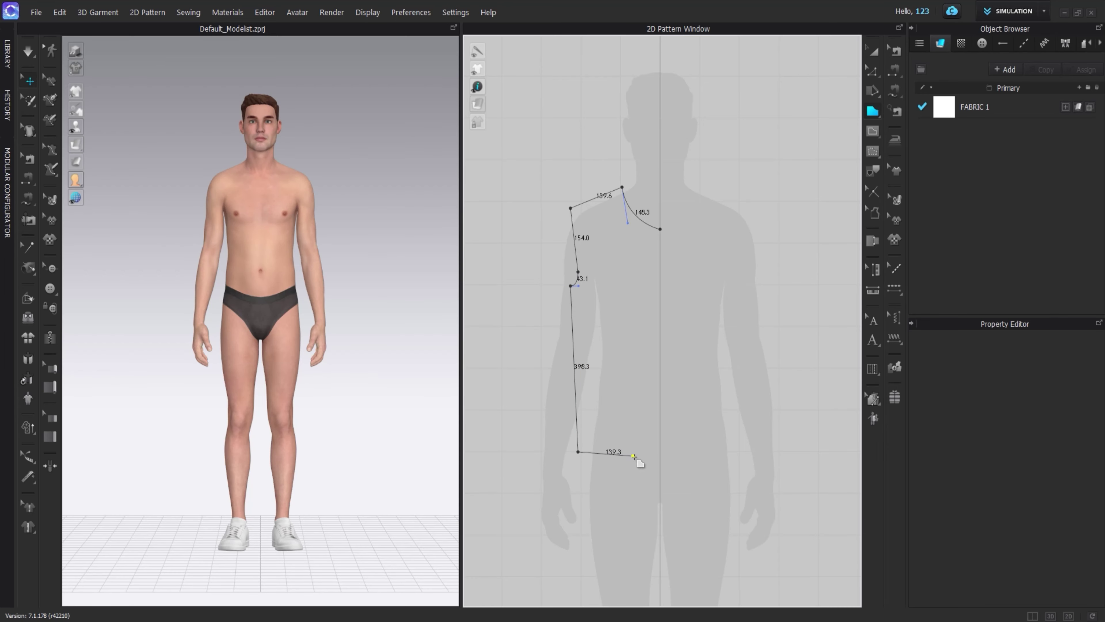
{"action": "left_click", "coordinate": [660, 452]}
{"action": "left_click", "coordinate": [660, 229]}
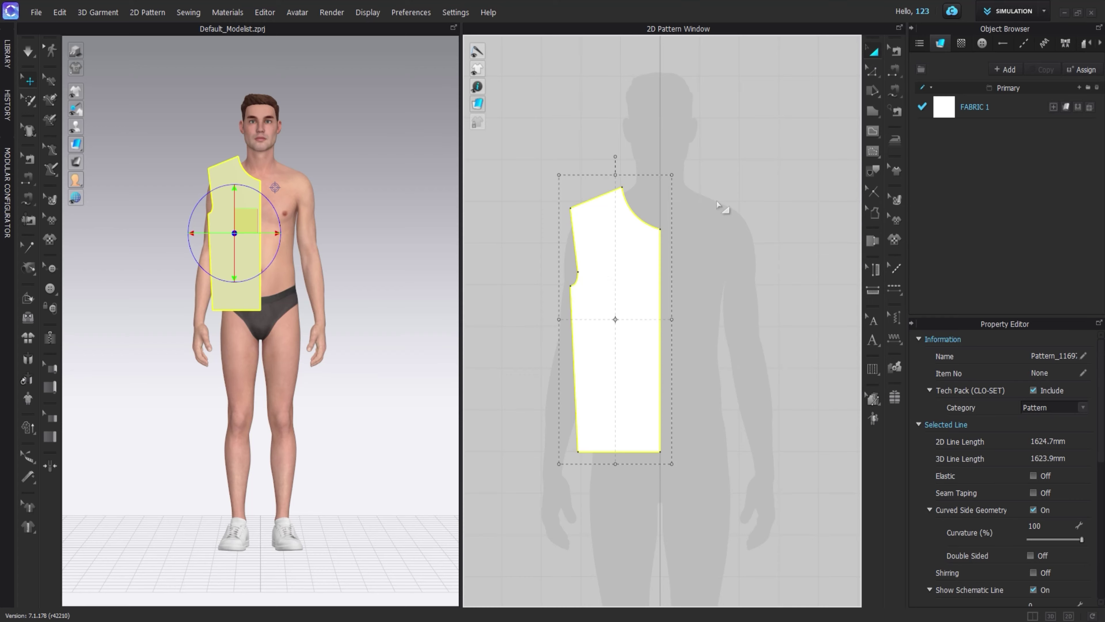
- Create a symmetric bodice half sewn to the original
{"action": "right_click", "coordinate": [631, 331]}
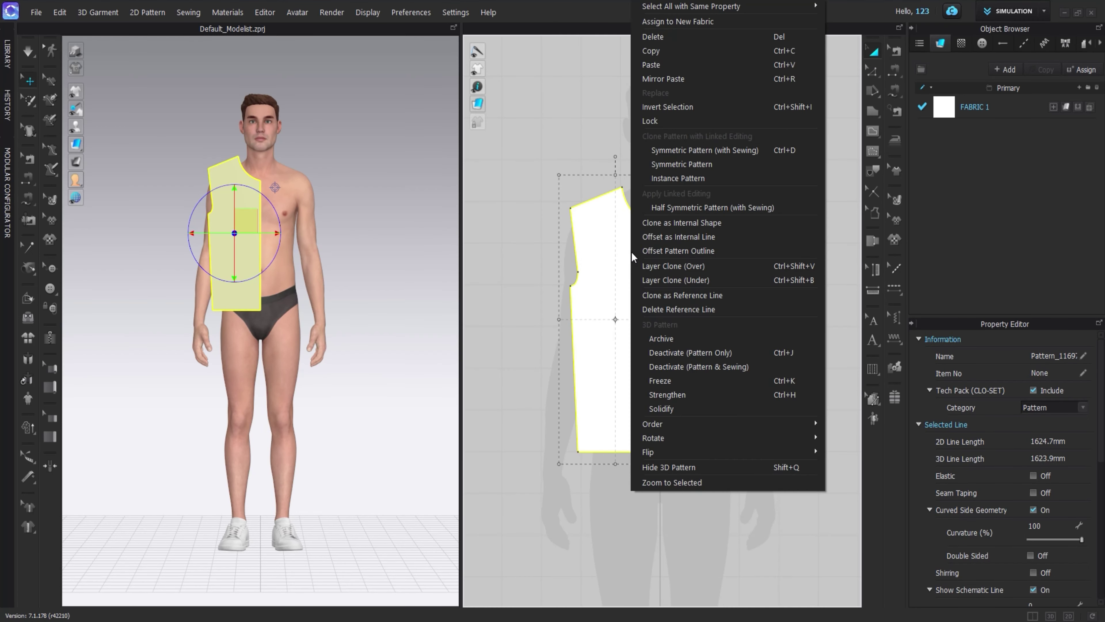
{"action": "left_click", "coordinate": [673, 152]}
{"action": "scroll", "coordinate": [622, 308], "scroll_direction": "up", "scroll_amount": 5}
{"action": "scroll", "coordinate": [652, 335], "scroll_direction": "up", "scroll_amount": 3}
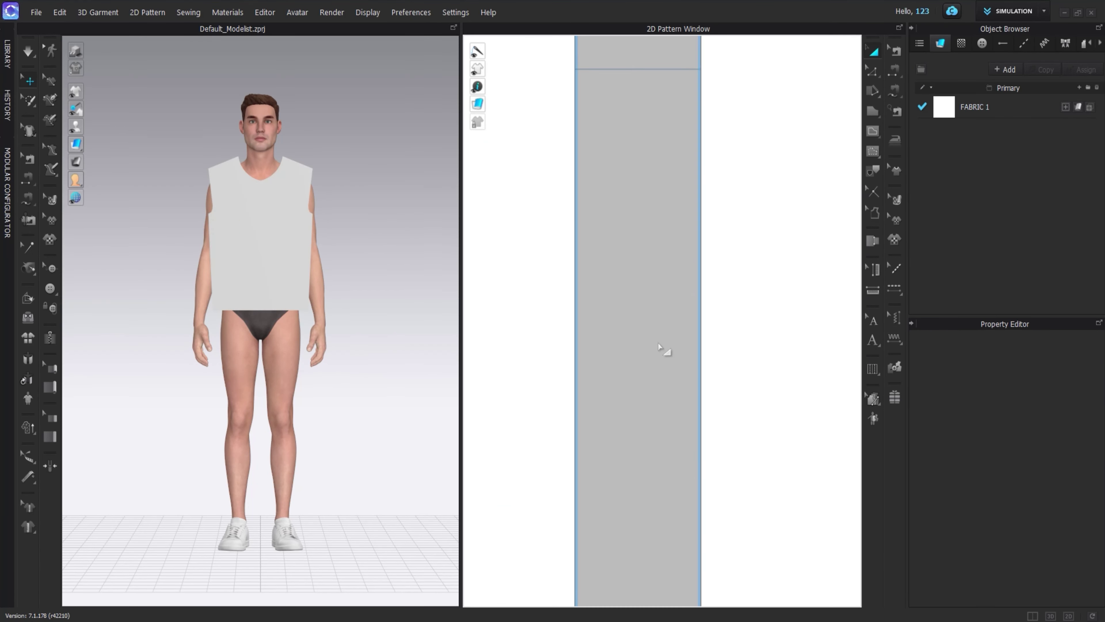
- Merge the two halves along the centre line and remove its linked editing
{"action": "left_click", "coordinate": [658, 346]}
{"action": "scroll", "coordinate": [570, 353], "scroll_direction": "down", "scroll_amount": 5}
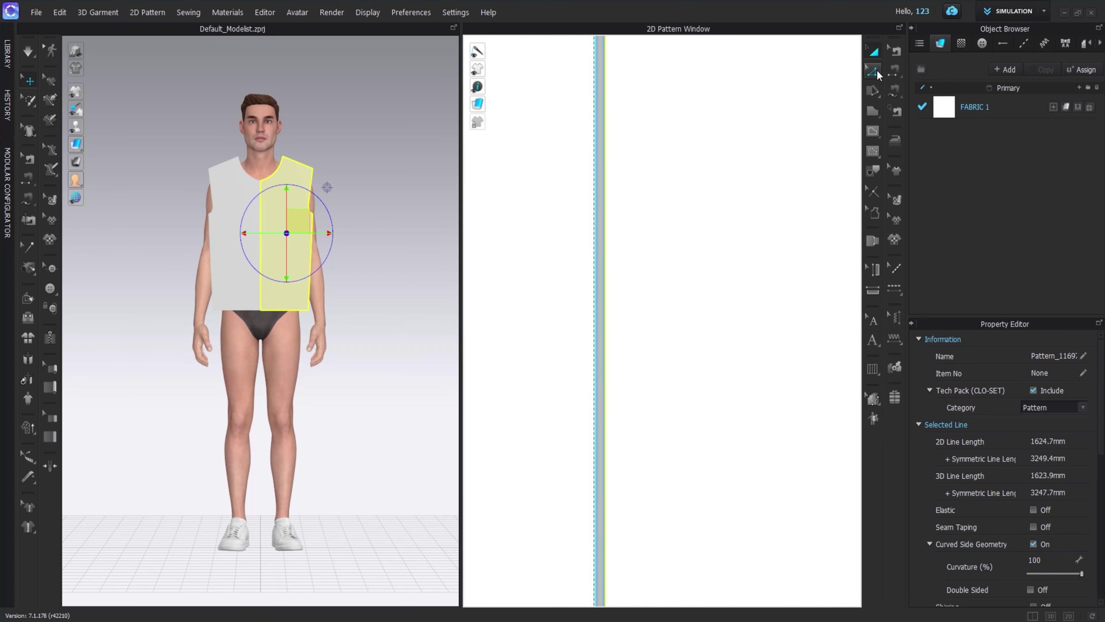
{"action": "left_click", "coordinate": [874, 72]}
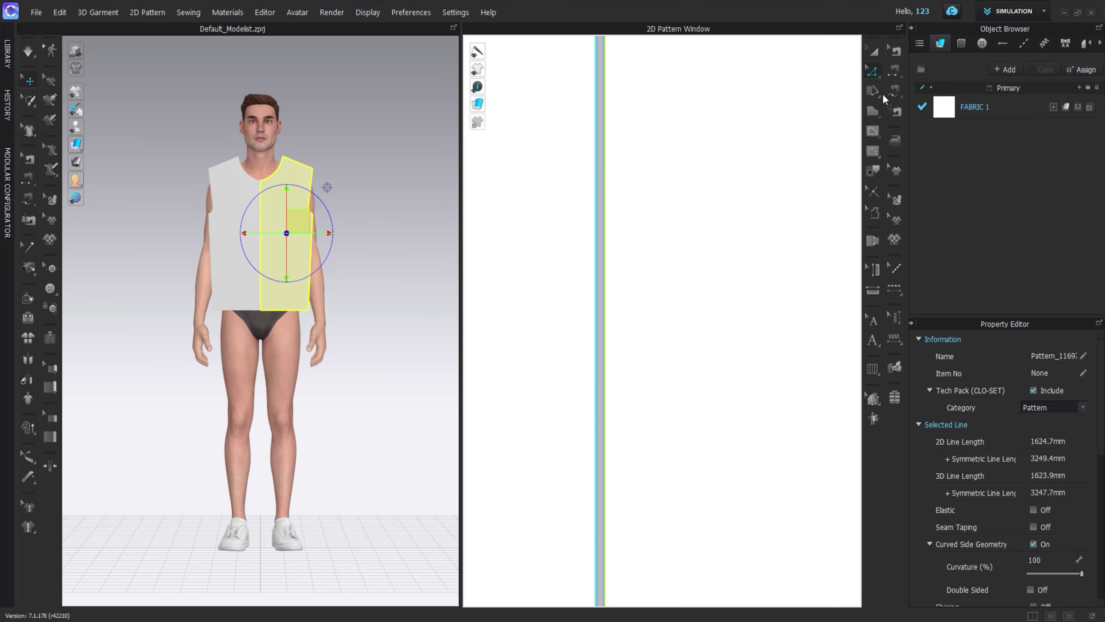
{"action": "right_click", "coordinate": [595, 255]}
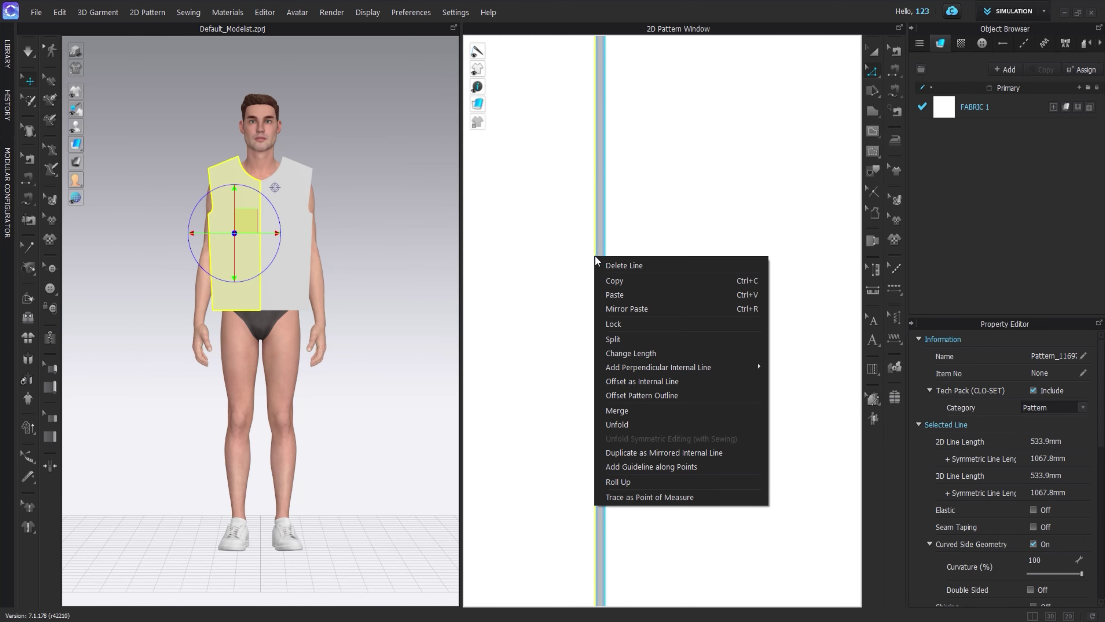
{"action": "left_click", "coordinate": [639, 411]}
{"action": "scroll", "coordinate": [631, 289], "scroll_direction": "up", "scroll_amount": 5}
{"action": "right_click", "coordinate": [622, 236]}
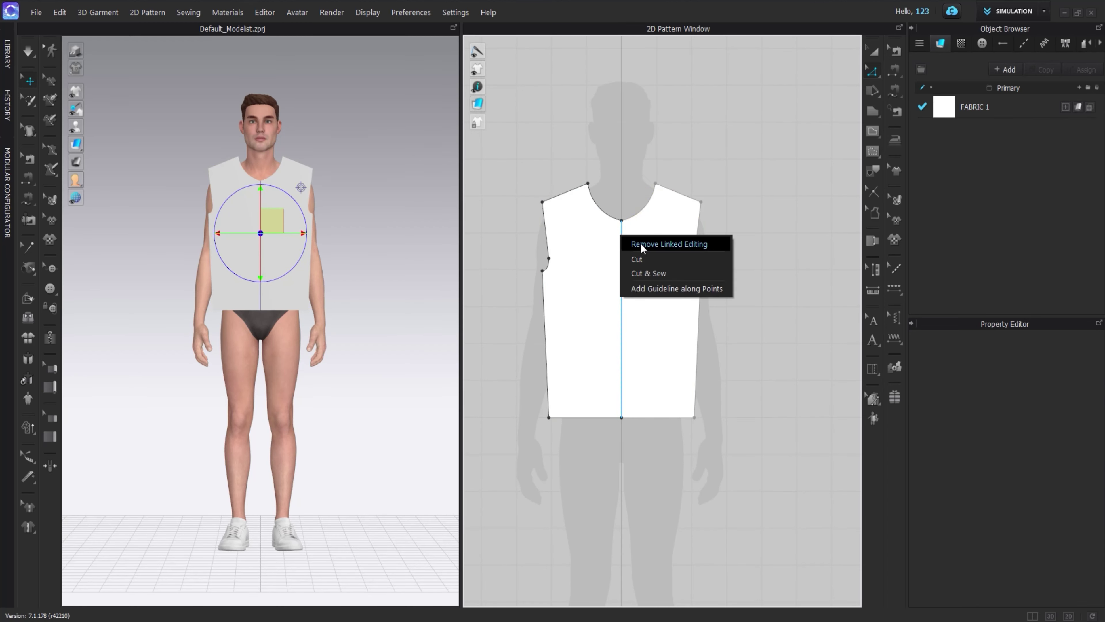
{"action": "left_click", "coordinate": [641, 243]}
{"action": "scroll", "coordinate": [630, 238], "scroll_direction": "up", "scroll_amount": 3}
{"action": "scroll", "coordinate": [630, 221], "scroll_direction": "up", "scroll_amount": 2}
- Raise the centre front neck point, curve both neckline sides, and slightly widen the hem
{"action": "left_click_drag", "start_coordinate": [624, 225], "coordinate": [624, 177]}
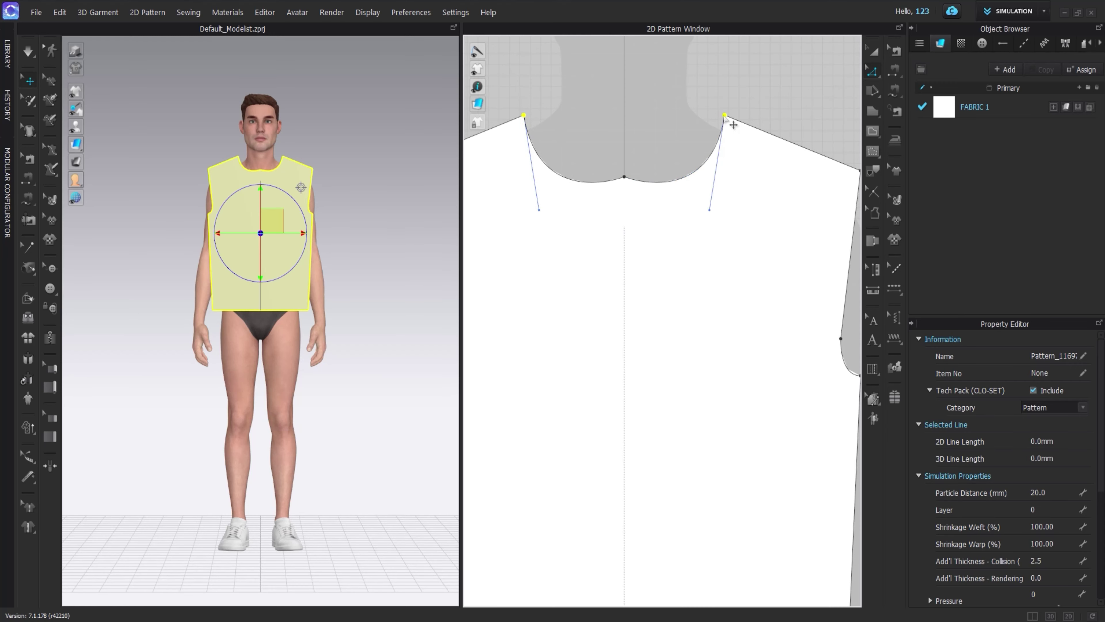
{"action": "left_click_drag", "start_coordinate": [711, 211], "coordinate": [719, 196]}
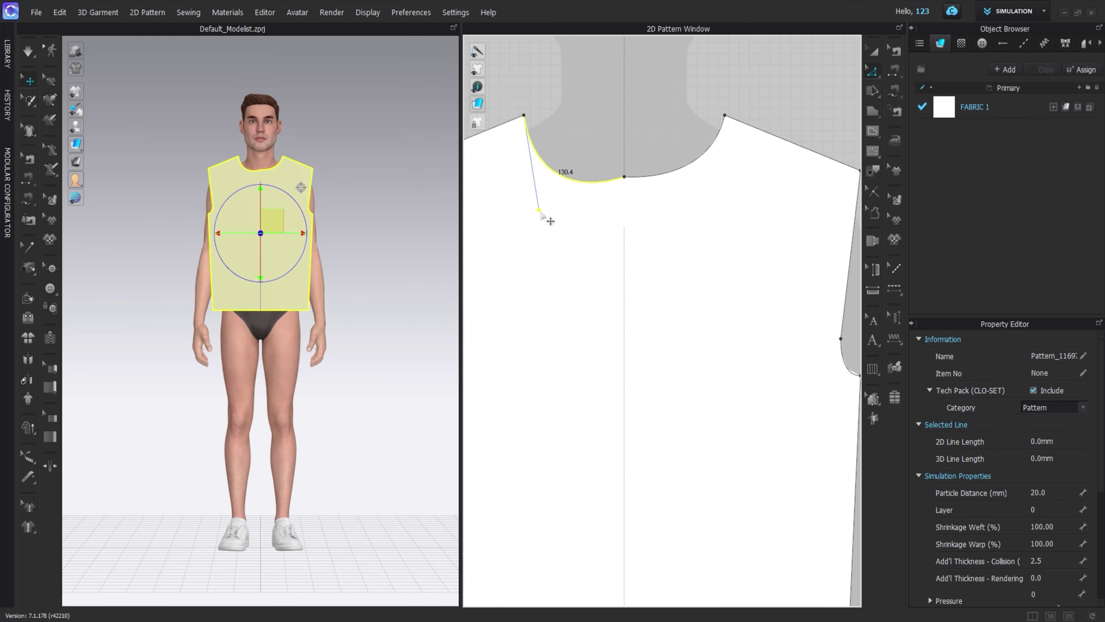
{"action": "mouse_move", "coordinate": [539, 210]}
{"action": "left_mouse_down"}
{"action": "mouse_move", "coordinate": [536, 188]}
{"action": "mouse_move", "coordinate": [546, 192]}
{"action": "left_mouse_up"}
{"action": "scroll", "coordinate": [698, 191], "scroll_direction": "down", "scroll_amount": 5}
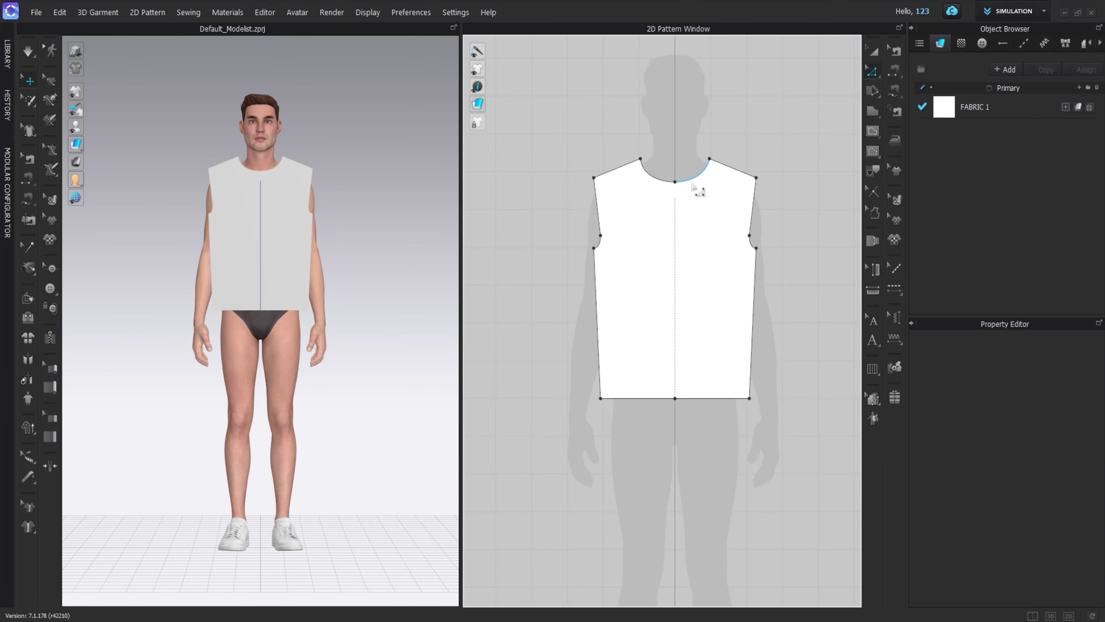
{"action": "left_click_drag", "start_coordinate": [749, 398], "coordinate": [753, 398]}
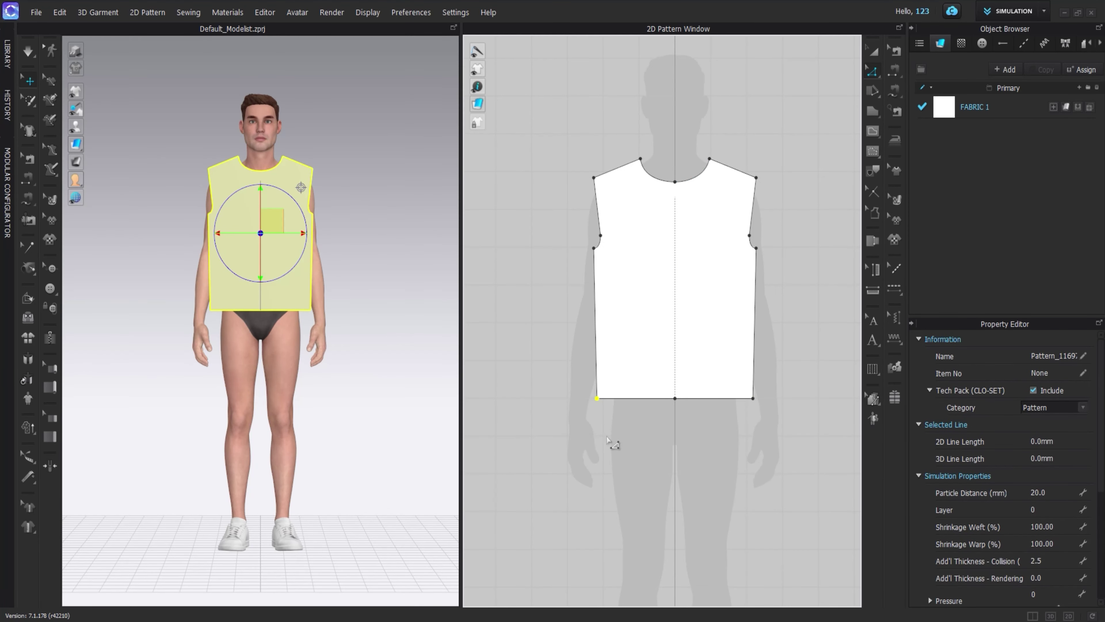
{"action": "scroll", "coordinate": [703, 262], "scroll_direction": "down", "scroll_amount": 3}
- Add a symmetric copy of the bodice as a second piece
{"action": "left_click", "coordinate": [641, 231]}
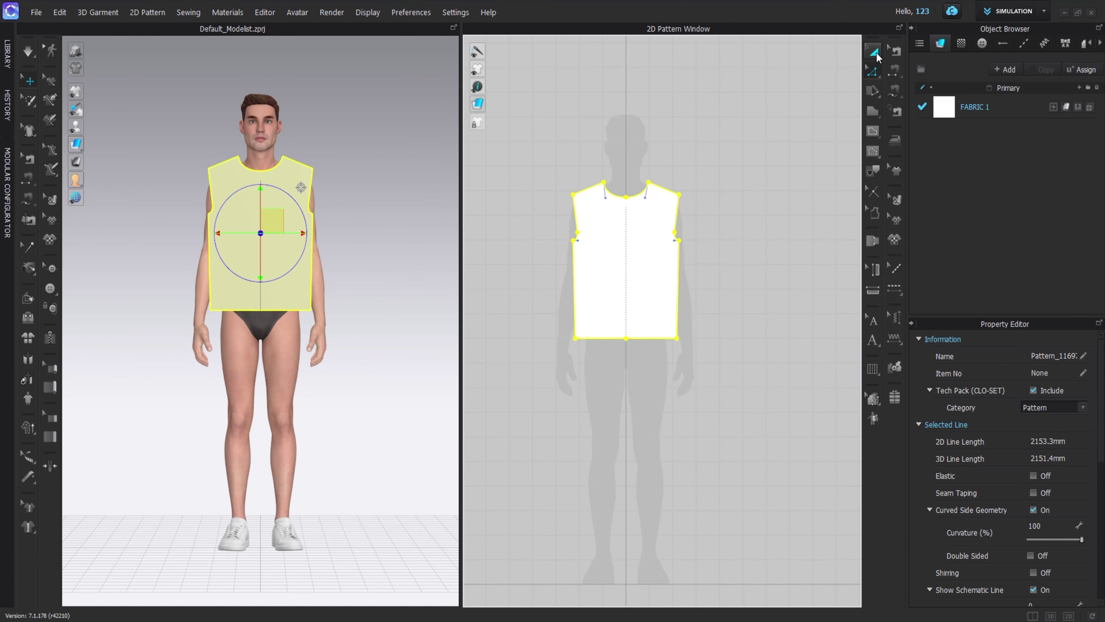
{"action": "left_click", "coordinate": [874, 53]}
{"action": "right_click", "coordinate": [639, 232]}
{"action": "left_click", "coordinate": [706, 153]}
- Flip the copied bodice piece horizontally and return the avatar to front view
{"action": "left_click", "coordinate": [723, 306]}
{"action": "right_click", "coordinate": [307, 219]}
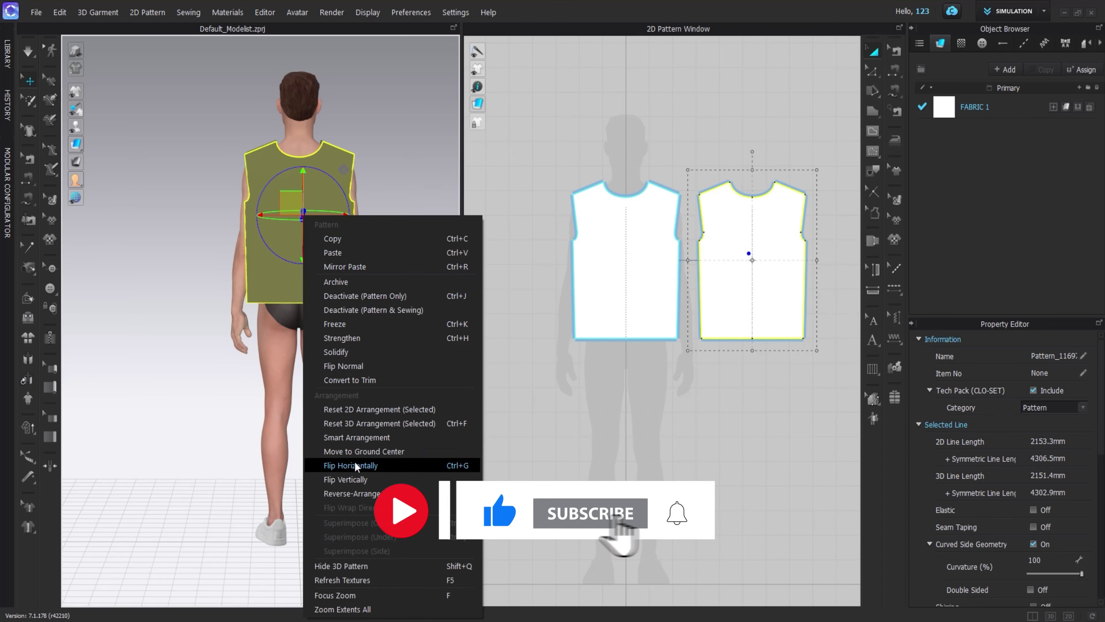
{"action": "left_click", "coordinate": [372, 467]}
{"action": "right_click", "coordinate": [715, 292]}
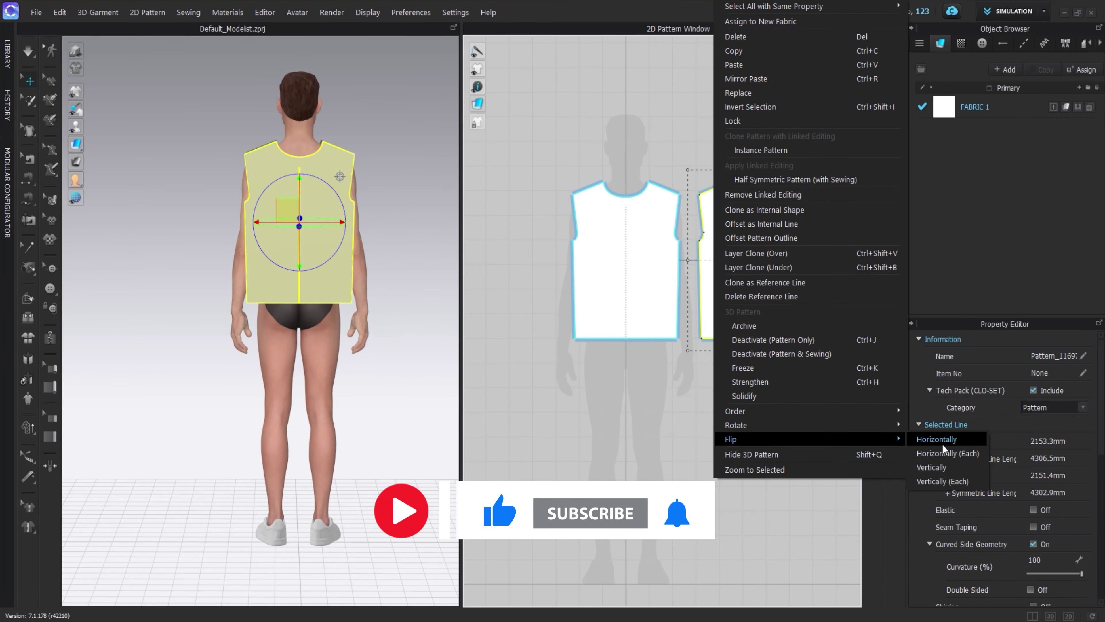
{"action": "left_click", "coordinate": [941, 441]}
{"action": "left_click", "coordinate": [422, 332]}
{"action": "key", "text": "2"}
{"action": "scroll", "coordinate": [690, 208], "scroll_direction": "up", "scroll_amount": 5}
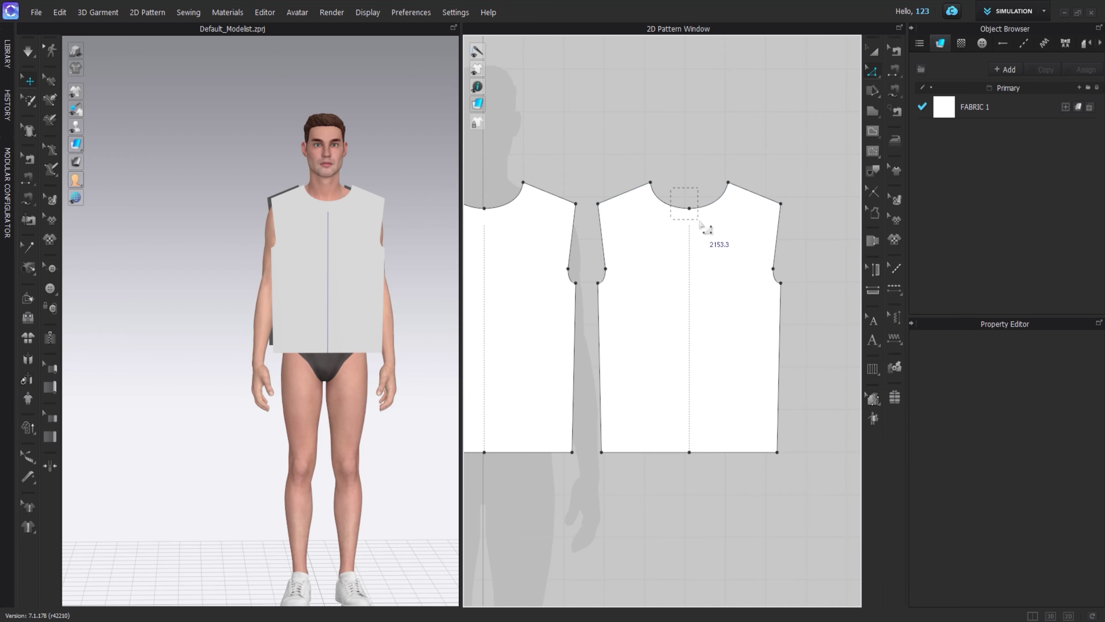
{"action": "scroll", "coordinate": [699, 224], "scroll_direction": "up", "scroll_amount": 5}
- Drag the back piece's neckline curves into a shallower back neckline
{"action": "left_click", "coordinate": [691, 227]}
{"action": "left_click_drag", "start_coordinate": [691, 227], "coordinate": [607, 214]}
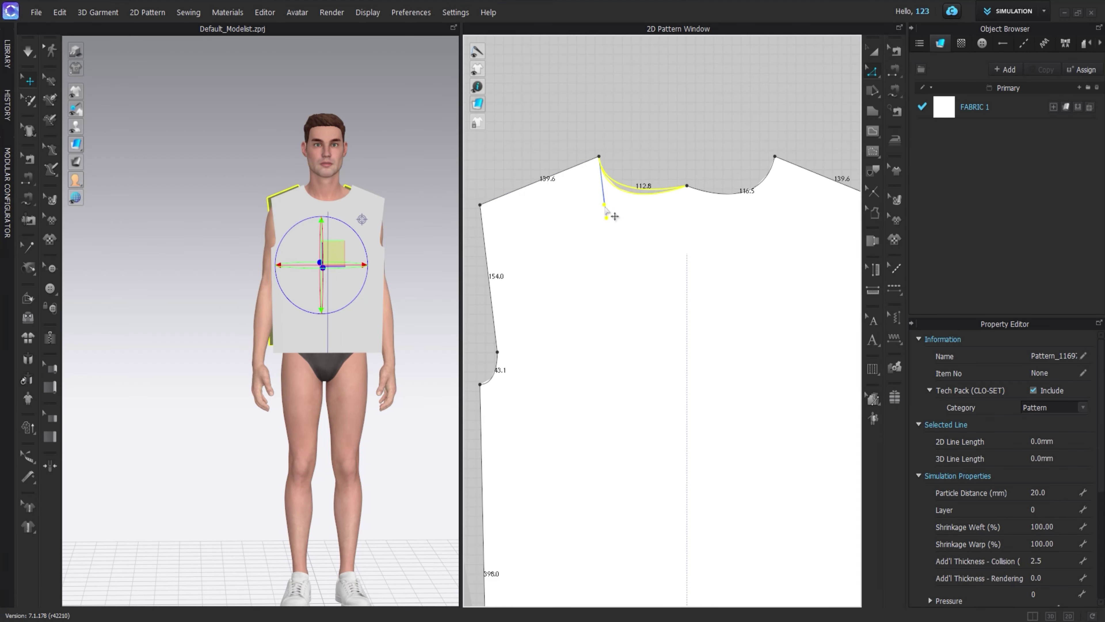
{"action": "left_click_drag", "start_coordinate": [764, 210], "coordinate": [766, 192]}
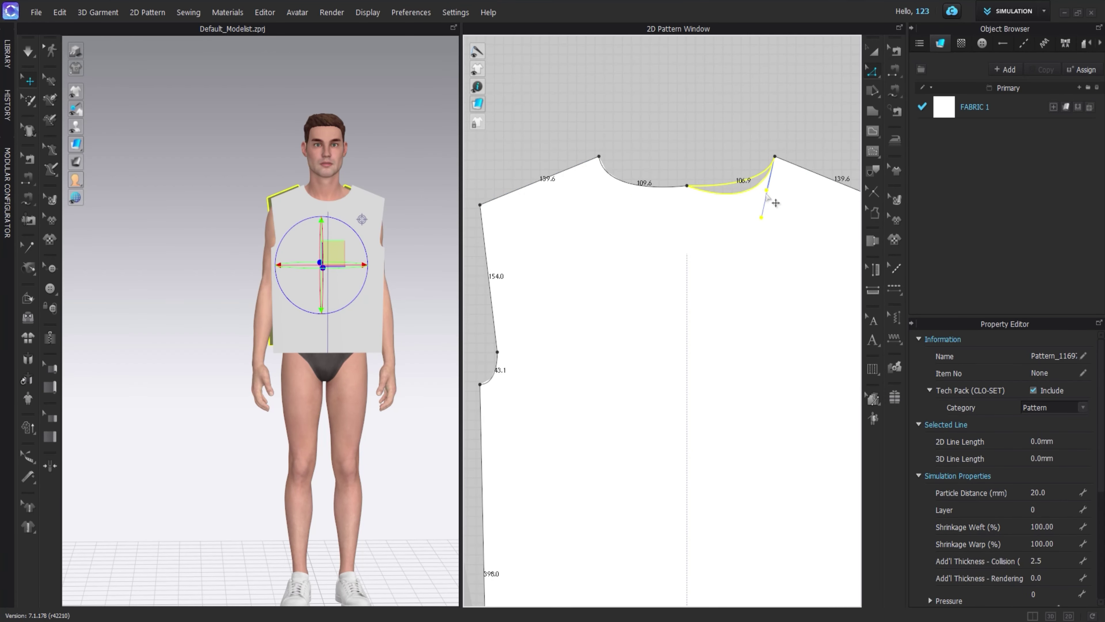
{"action": "scroll", "coordinate": [637, 311], "scroll_direction": "down", "scroll_amount": 5}
{"action": "scroll", "coordinate": [636, 311], "scroll_direction": "down", "scroll_amount": 2}
- Sew the inner and outer side edges of the front and back pieces together
{"action": "left_click", "coordinate": [895, 90]}
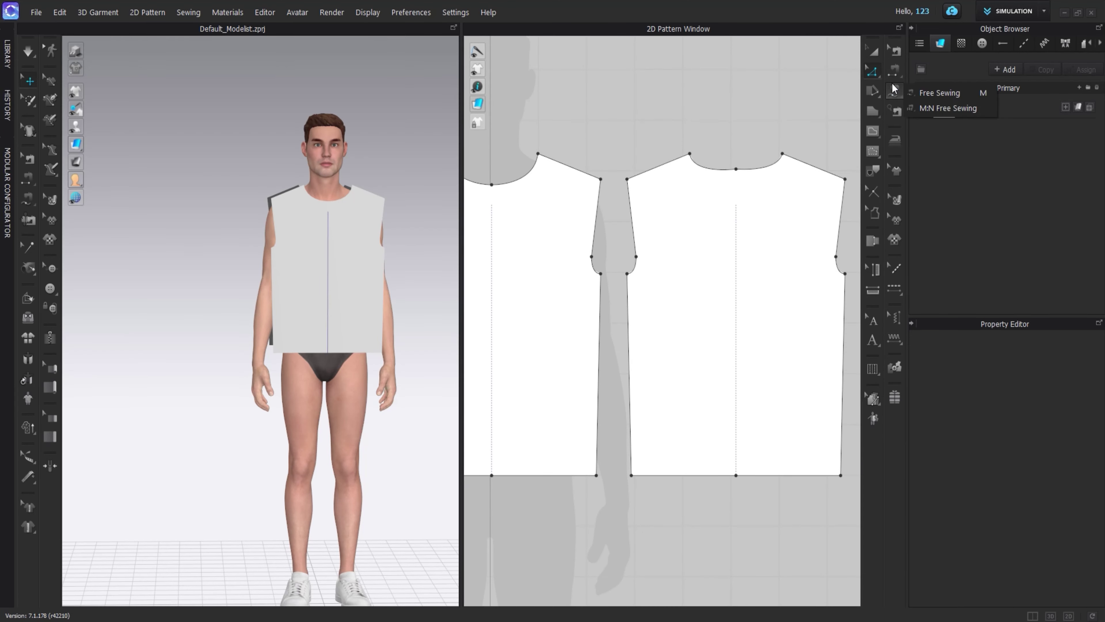
{"action": "left_click", "coordinate": [601, 275]}
{"action": "left_click", "coordinate": [596, 474]}
{"action": "left_click", "coordinate": [627, 275]}
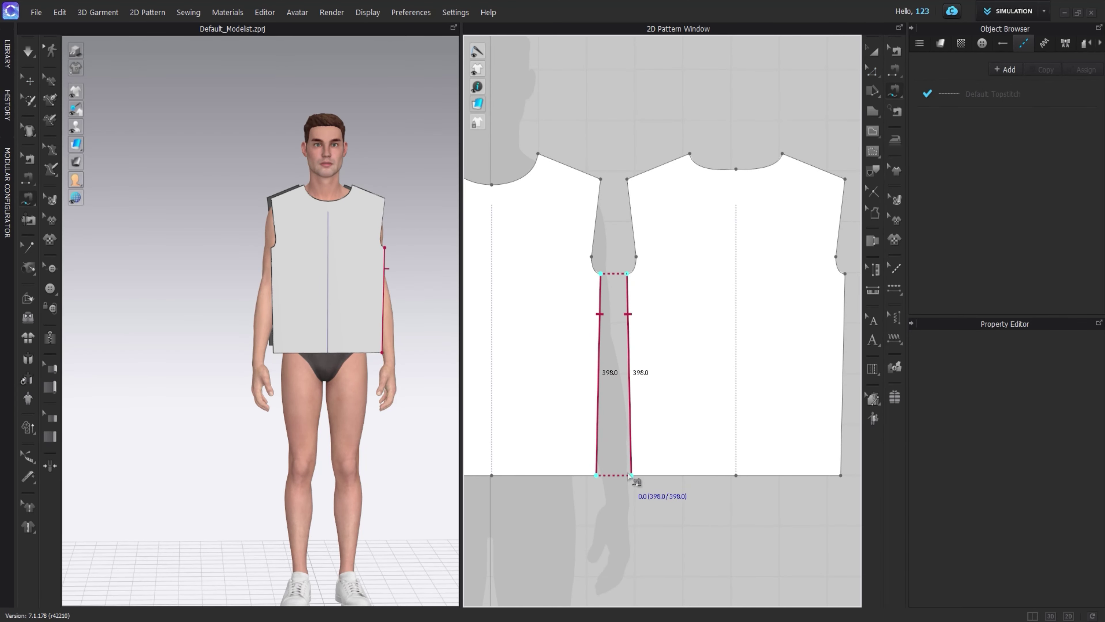
{"action": "left_click", "coordinate": [631, 476]}
{"action": "mouse_move", "coordinate": [348, 373]}
{"action": "right_mouse_down"}
{"action": "mouse_move", "coordinate": [242, 373]}
{"action": "mouse_move", "coordinate": [220, 402]}
{"action": "right_mouse_up"}
{"action": "scroll", "coordinate": [692, 310], "scroll_direction": "down", "scroll_amount": 3}
{"action": "left_click", "coordinate": [530, 289]}
{"action": "left_click", "coordinate": [531, 395]}
{"action": "left_click", "coordinate": [773, 289]}
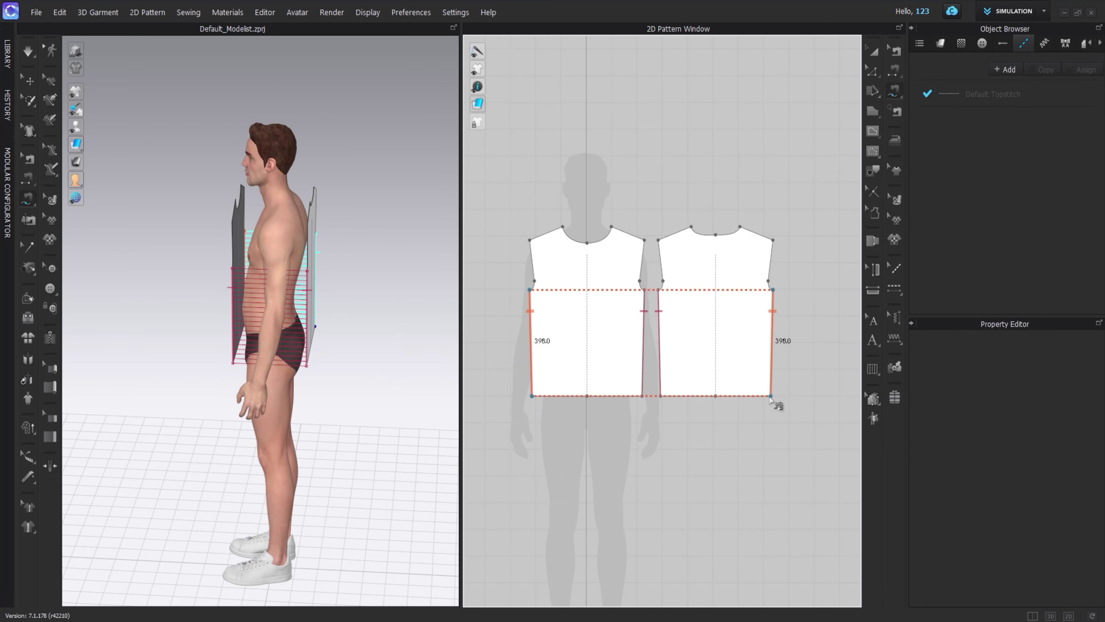
{"action": "left_click", "coordinate": [771, 395]}
- Sew both shoulder seams and simulate the sleeveless top onto the avatar
{"action": "left_click", "coordinate": [611, 227]}
{"action": "left_click", "coordinate": [644, 240]}
{"action": "left_click", "coordinate": [691, 226]}
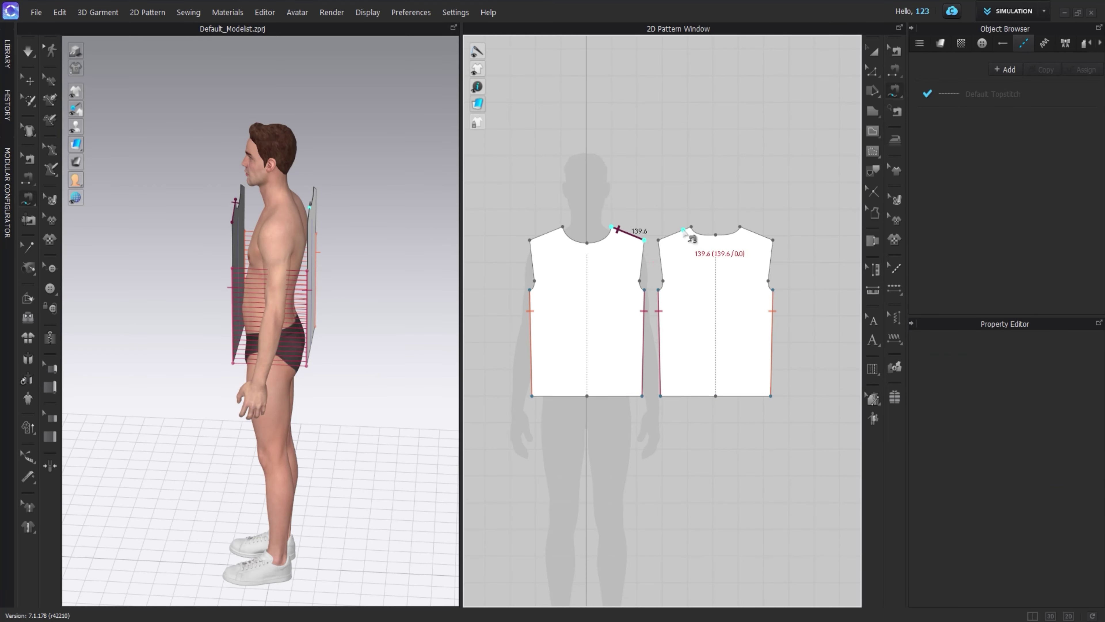
{"action": "left_click", "coordinate": [658, 240]}
{"action": "left_click", "coordinate": [546, 233]}
{"action": "left_click", "coordinate": [757, 233]}
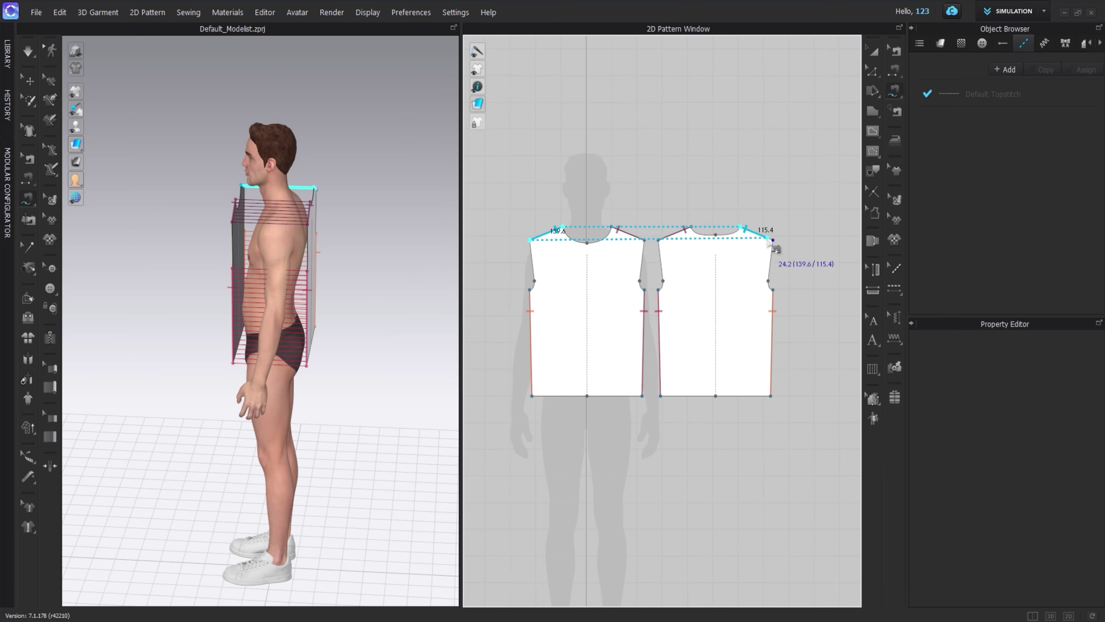
{"action": "key", "text": "space"}
{"action": "key", "text": "2"}
{"action": "left_click", "coordinate": [289, 342]}
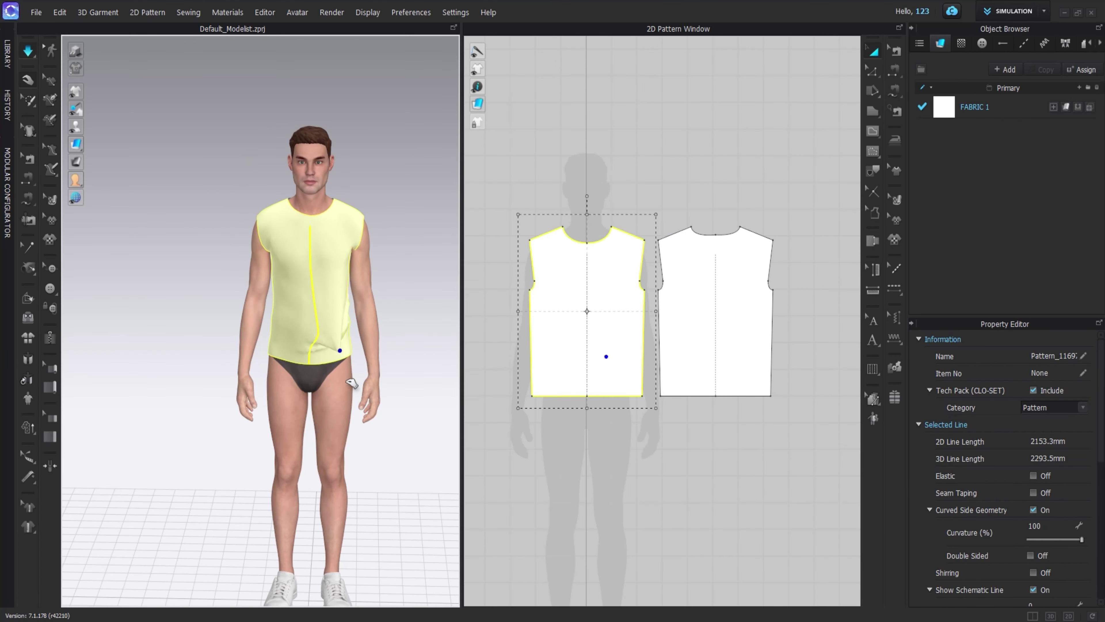
- Select the front and back shoulder and armhole segments with the simulation running
{"action": "right_click_drag", "start_coordinate": [272, 360], "coordinate": [222, 252]}
{"action": "key", "text": "z"}
{"action": "scroll", "coordinate": [536, 247], "scroll_direction": "up", "scroll_amount": 3}
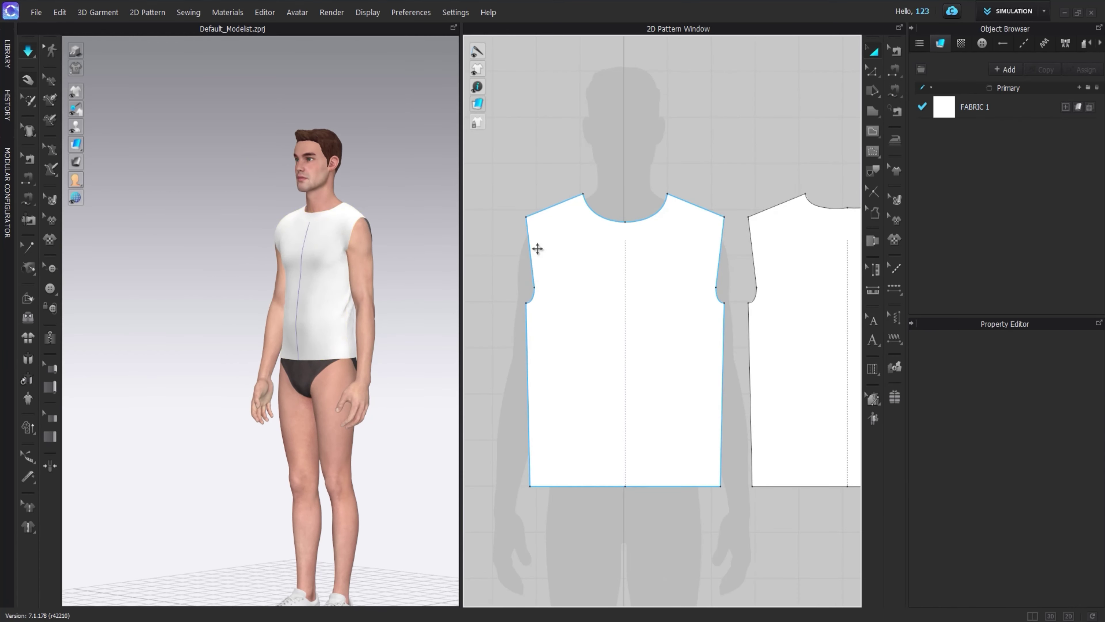
{"action": "left_click", "coordinate": [527, 217]}
{"action": "right_click_drag", "start_coordinate": [544, 262], "coordinate": [583, 233]}
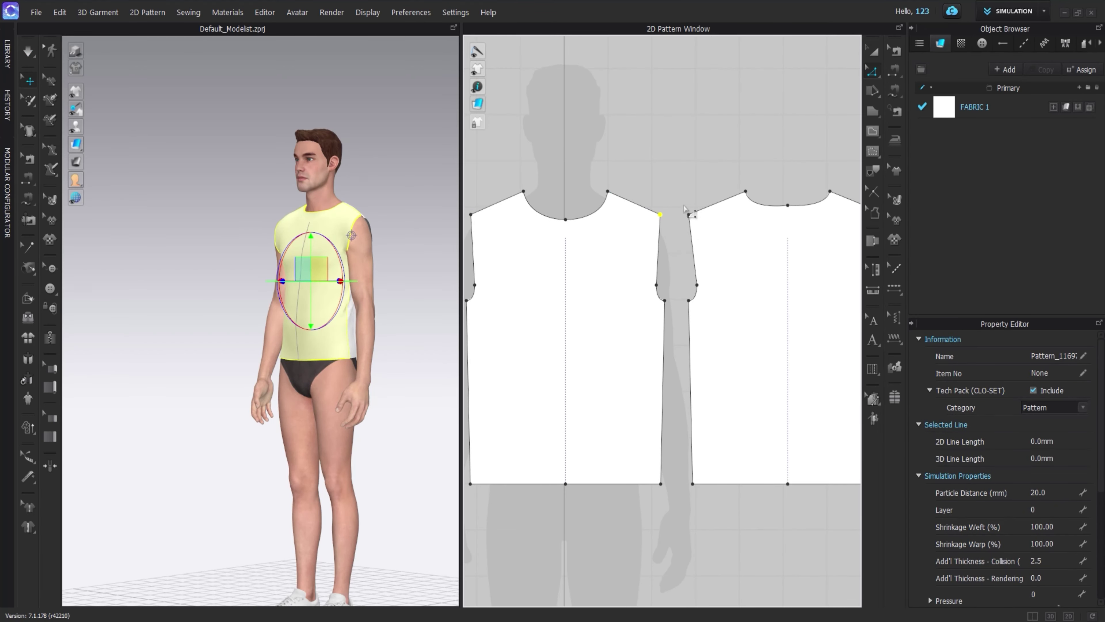
{"action": "scroll", "coordinate": [595, 247], "scroll_direction": "down", "scroll_amount": 3}
{"action": "key", "text": "2"}
{"action": "key", "text": "space"}
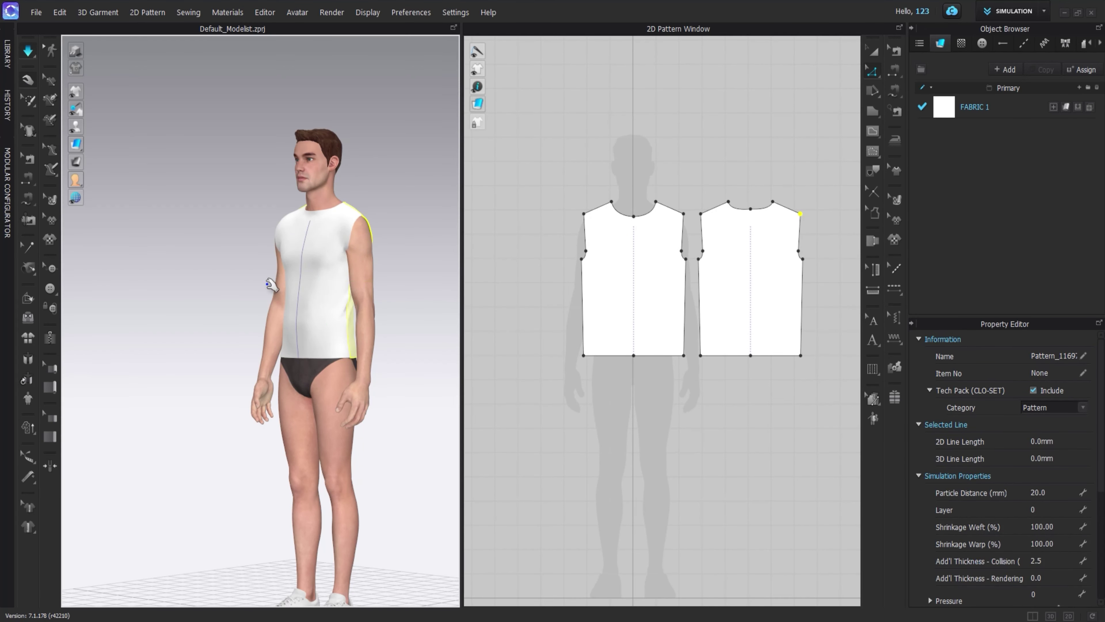
{"action": "left_click_drag", "start_coordinate": [544, 235], "coordinate": [584, 378]}
{"action": "key", "text": "space"}
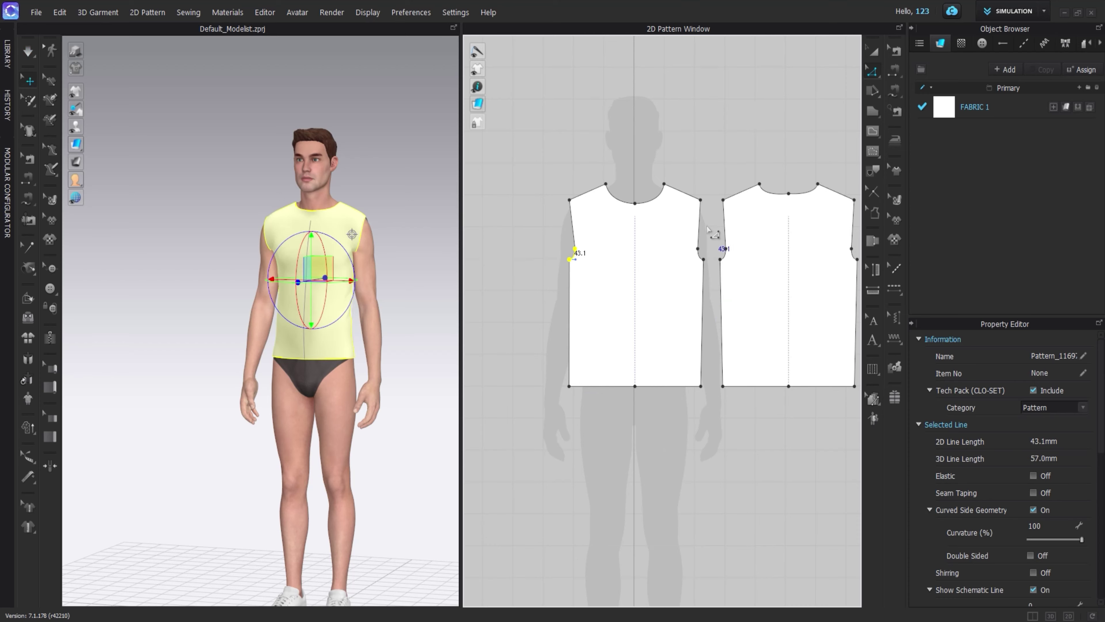
{"action": "left_click", "coordinate": [700, 254]}
{"action": "right_click_drag", "start_coordinate": [708, 282], "coordinate": [688, 283]}
{"action": "left_click", "coordinate": [805, 256]}
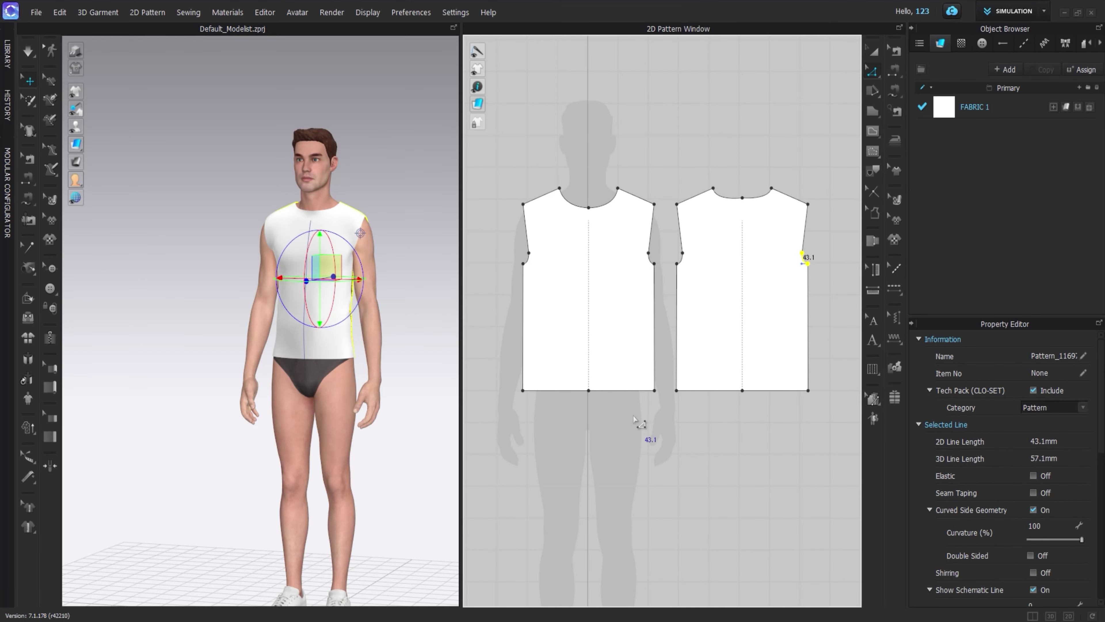
{"action": "key", "text": "space"}
{"action": "key", "text": "space"}
- Move the front and back shoulder points inward and check the settled drape
{"action": "left_click_drag", "start_coordinate": [523, 204], "coordinate": [529, 204]}
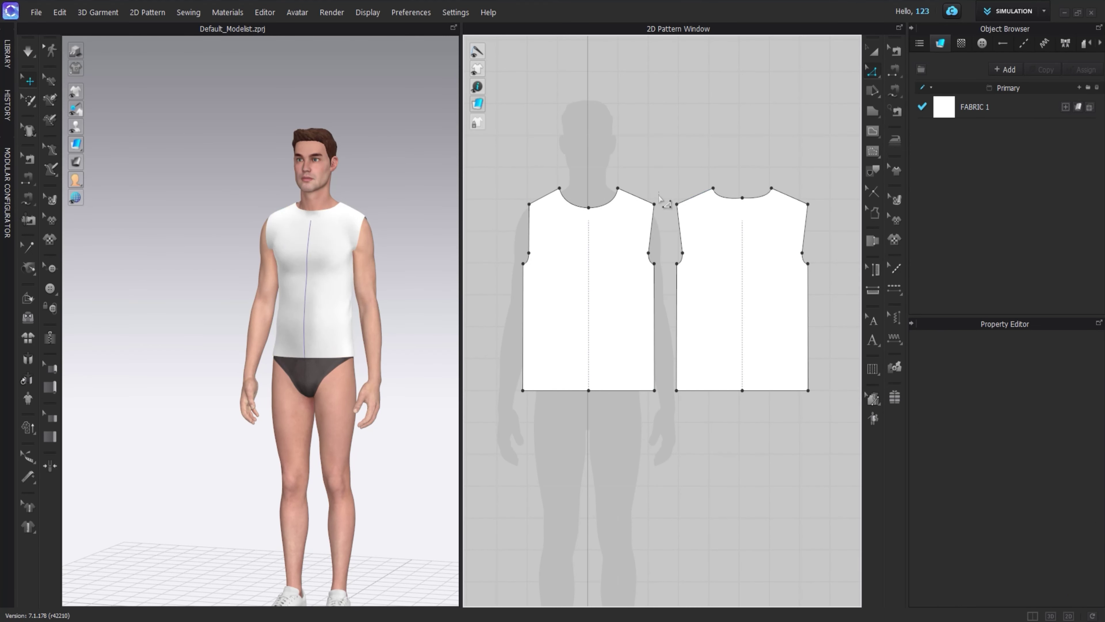
{"action": "left_click_drag", "start_coordinate": [653, 203], "coordinate": [681, 204]}
{"action": "left_click_drag", "start_coordinate": [808, 204], "coordinate": [802, 204]}
{"action": "left_click", "coordinate": [593, 374]}
{"action": "mouse_move", "coordinate": [304, 304]}
{"action": "right_mouse_down"}
{"action": "mouse_move", "coordinate": [228, 304]}
{"action": "mouse_move", "coordinate": [271, 301]}
{"action": "right_mouse_up"}
{"action": "left_click", "coordinate": [296, 281], "text": "shift"}
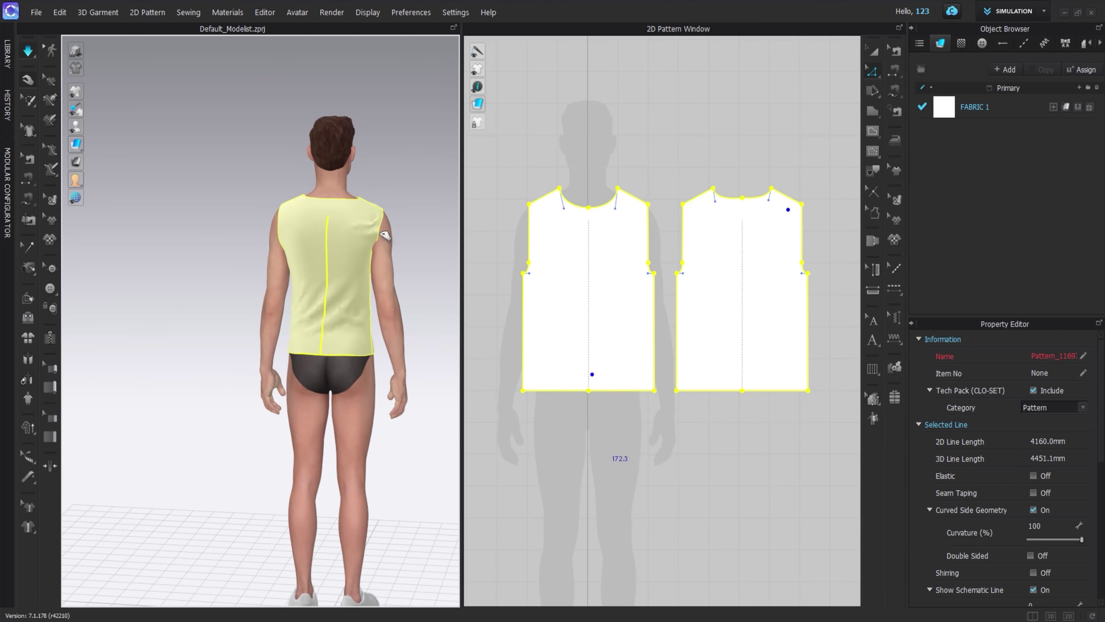
{"action": "left_click", "coordinate": [417, 444]}
{"action": "mouse_move", "coordinate": [457, 491]}
{"action": "right_mouse_down"}
{"action": "mouse_move", "coordinate": [569, 421]}
{"action": "mouse_move", "coordinate": [510, 412]}
{"action": "right_mouse_up"}
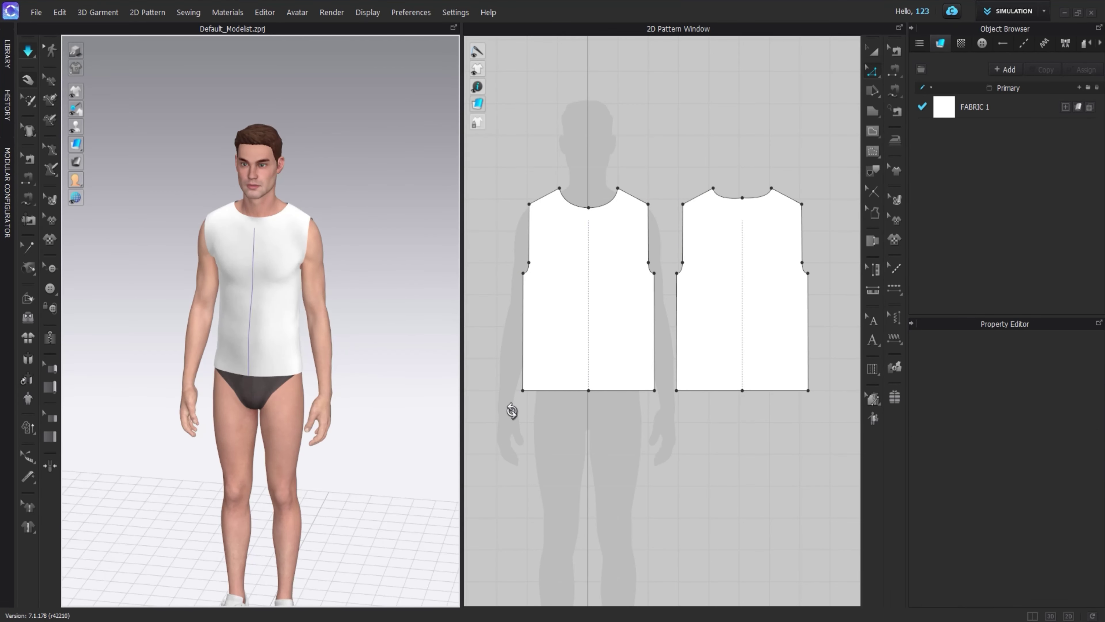
{"action": "scroll", "coordinate": [591, 213], "scroll_direction": "up", "scroll_amount": 2}
{"action": "left_click", "coordinate": [588, 215]}
{"action": "key", "text": "space"}
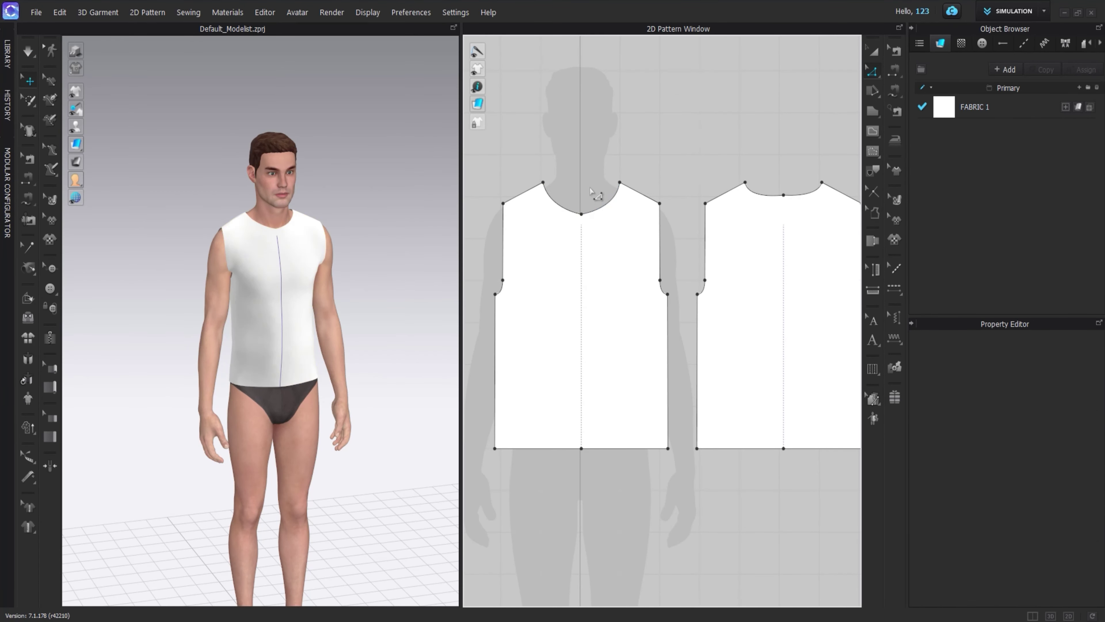
- Offset the front neckline as an internal line at 10 mm
{"action": "scroll", "coordinate": [595, 220], "scroll_direction": "up", "scroll_amount": 2}
{"action": "left_click", "coordinate": [552, 205]}
{"action": "right_click", "coordinate": [550, 204]}
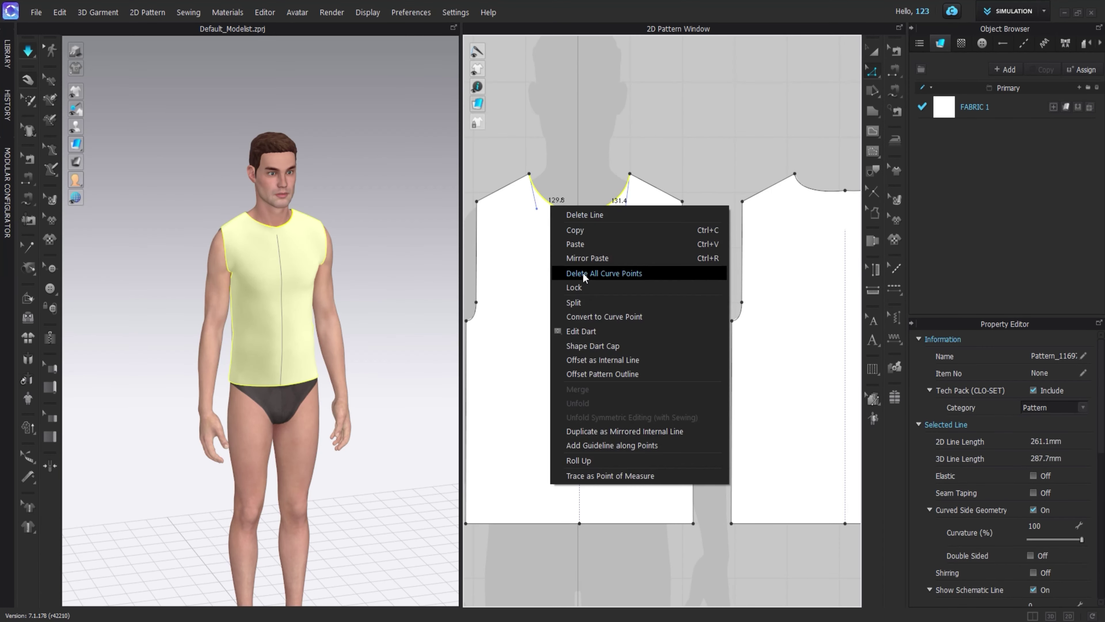
{"action": "left_click", "coordinate": [602, 359]}
{"action": "left_click_drag", "start_coordinate": [585, 197], "coordinate": [785, 195]}
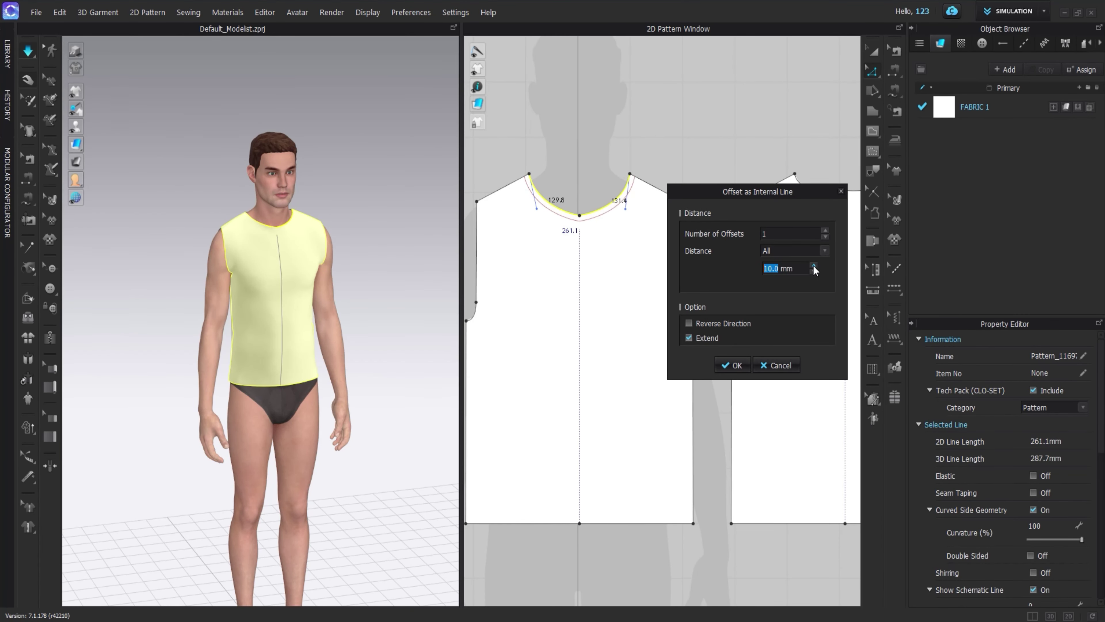
{"action": "left_click", "coordinate": [729, 365]}
- Offset the back neckline as a 10 mm internal line too
{"action": "middle_click_drag", "start_coordinate": [837, 205], "coordinate": [703, 202]}
{"action": "left_click", "coordinate": [703, 201]}
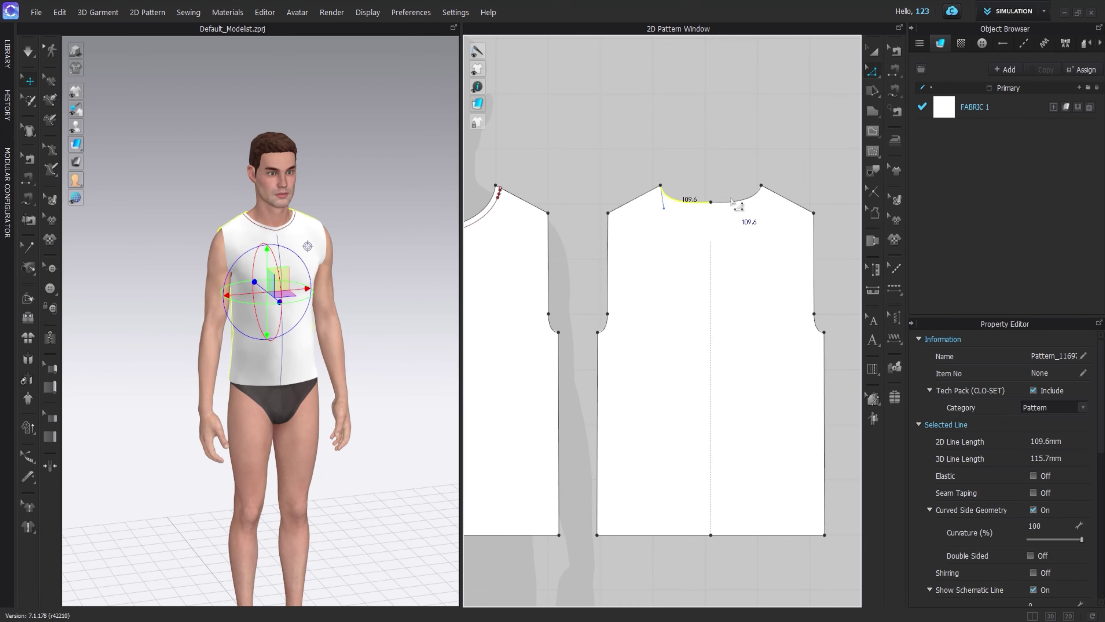
{"action": "right_click", "coordinate": [734, 201]}
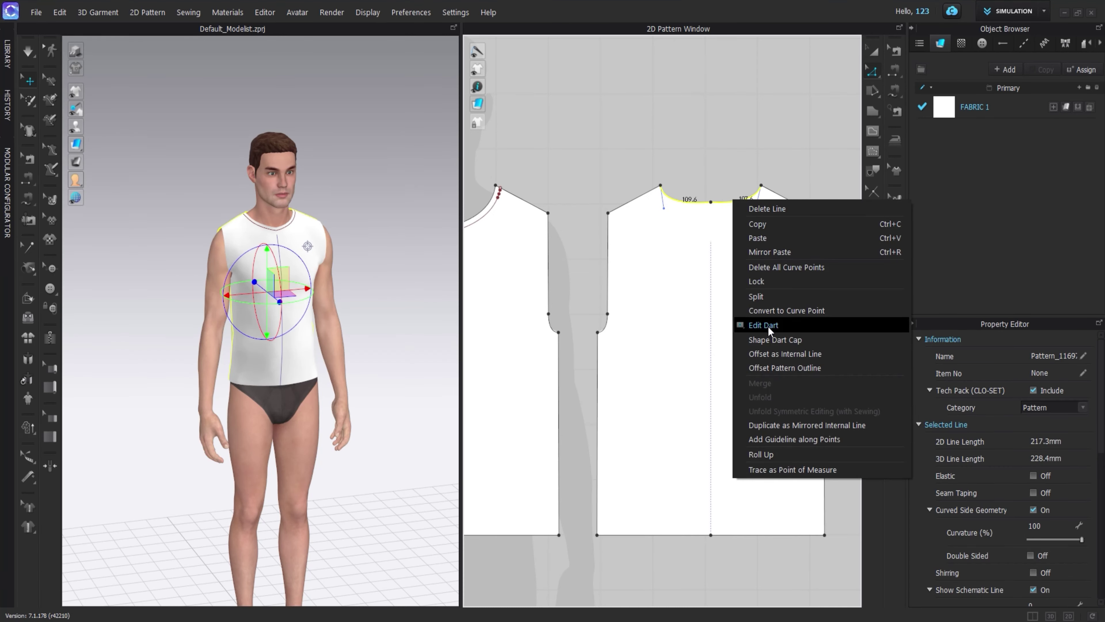
{"action": "left_click", "coordinate": [769, 354]}
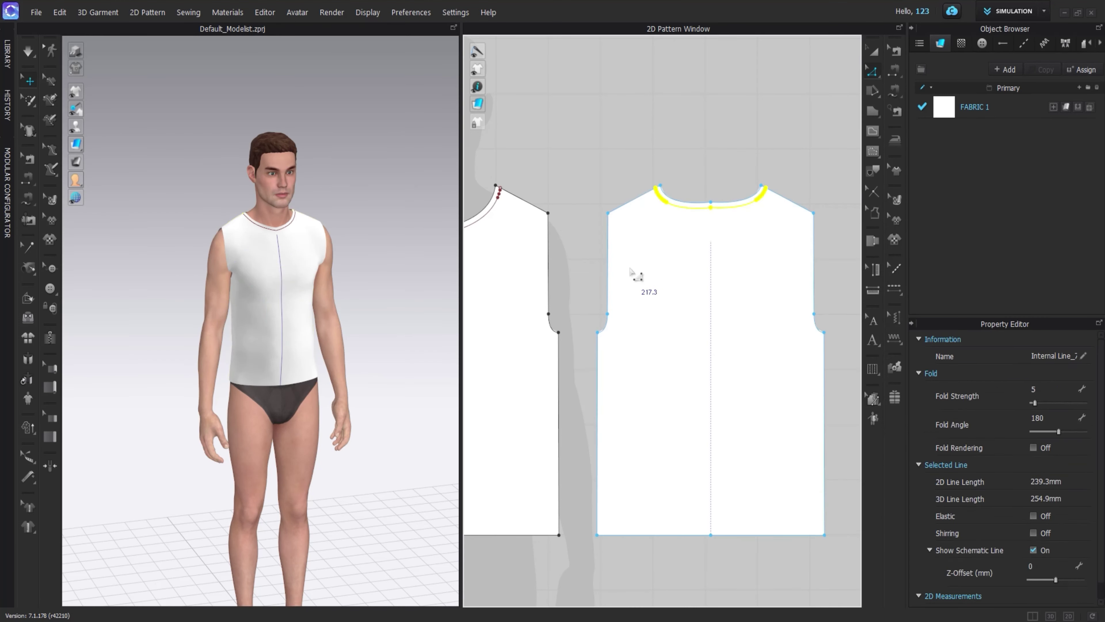
{"action": "left_click", "coordinate": [636, 271]}
{"action": "left_click", "coordinate": [674, 200]}
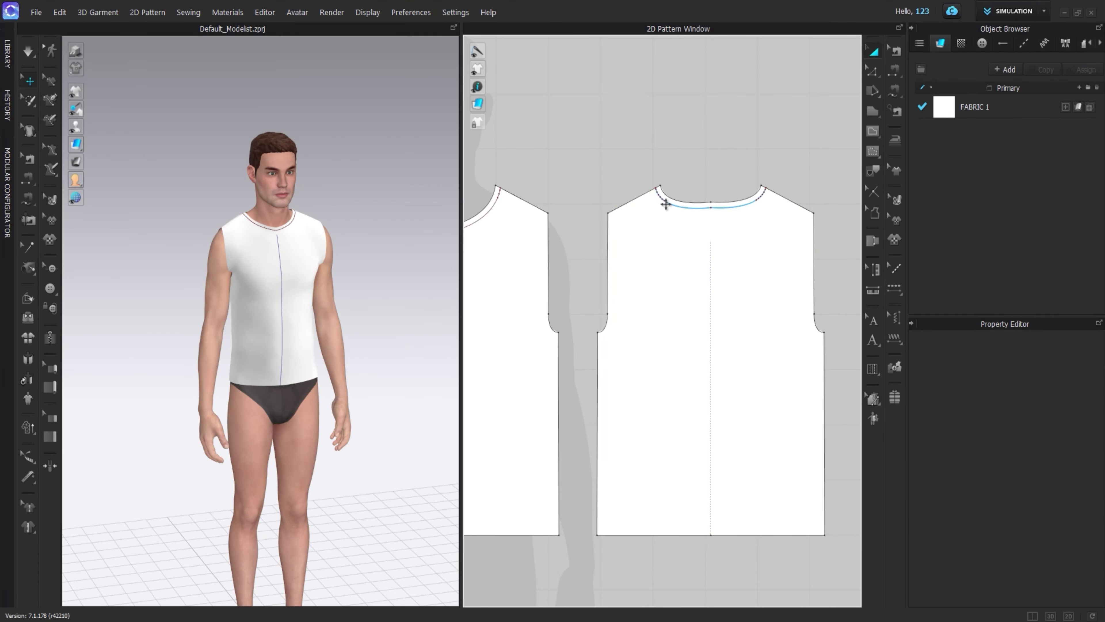
{"action": "scroll", "coordinate": [538, 333], "scroll_direction": "down", "scroll_amount": 2}
{"action": "key", "text": "ctrl+a"}
{"action": "scroll", "coordinate": [1050, 530], "scroll_direction": "down", "scroll_amount": 5}
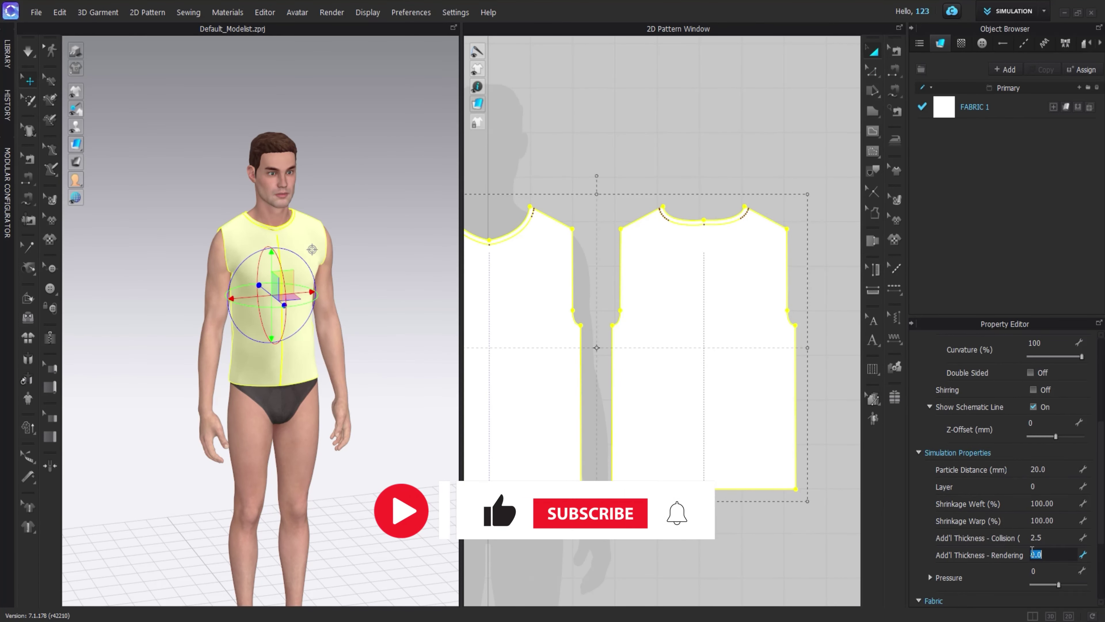
{"action": "key", "text": "Escape"}
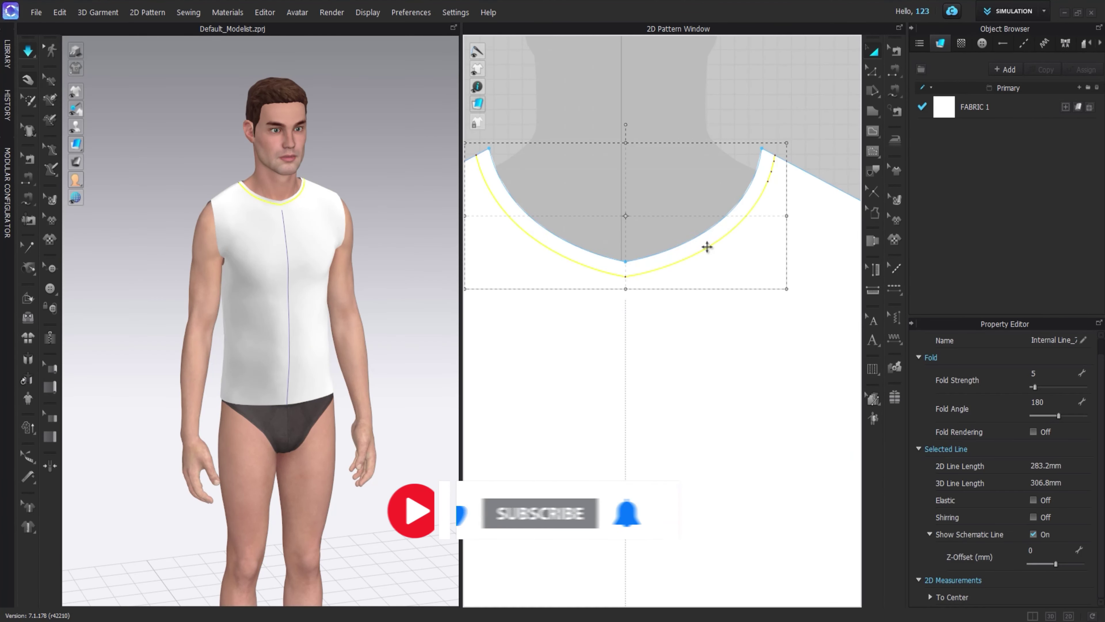
- Topstitch both halves of the neckband line
{"action": "left_click", "coordinate": [895, 289]}
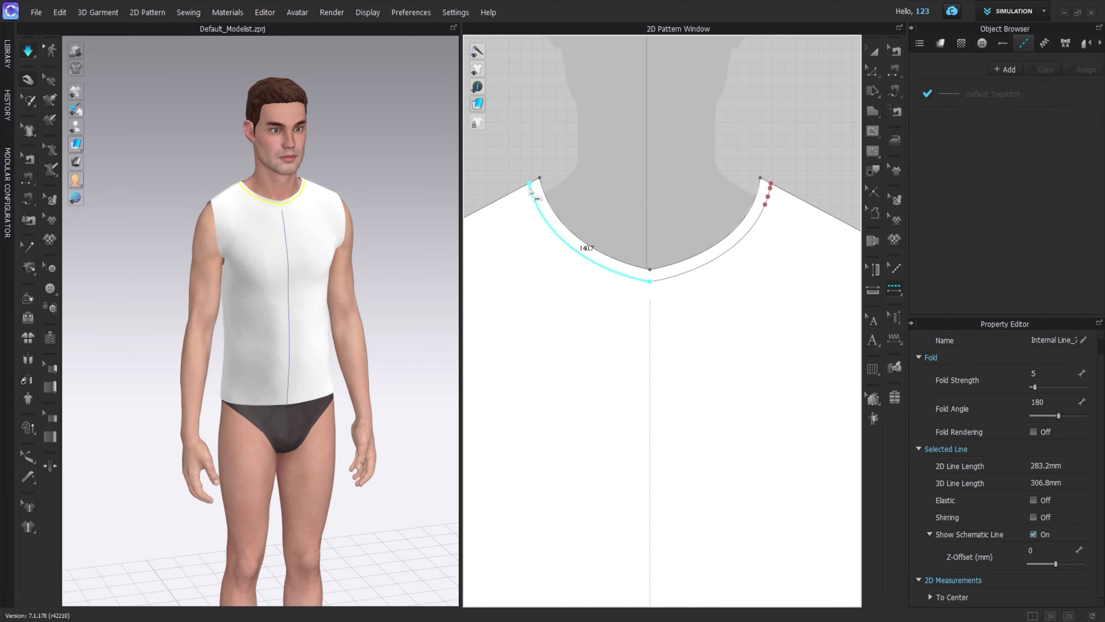
{"action": "left_click", "coordinate": [529, 190]}
{"action": "left_click", "coordinate": [771, 208]}
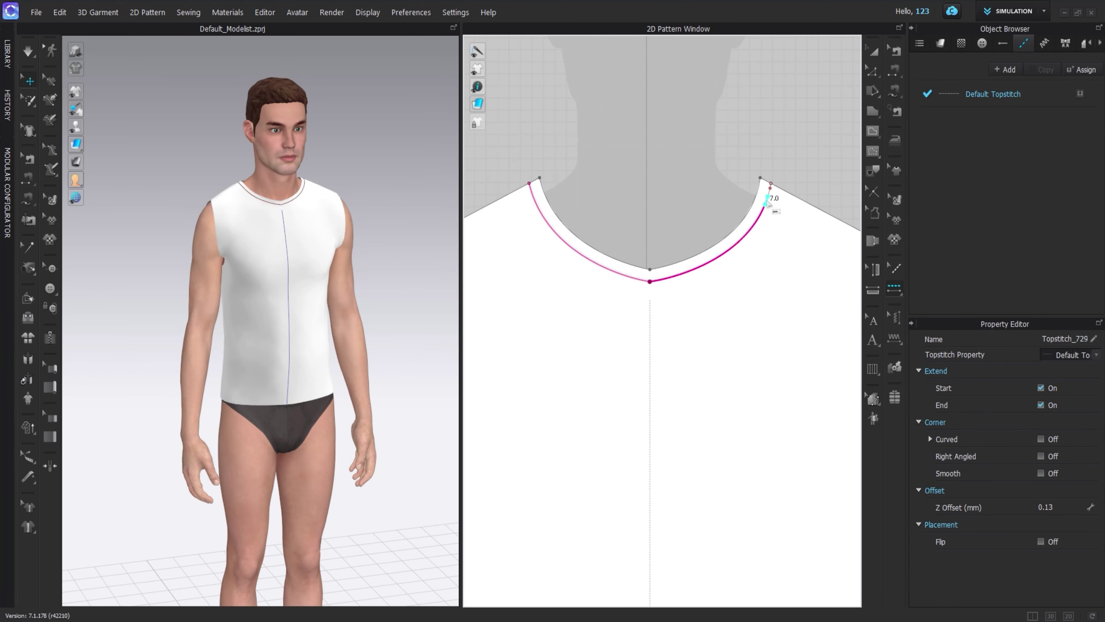
{"action": "key", "text": "a"}
{"action": "scroll", "coordinate": [280, 227], "scroll_direction": "up", "scroll_amount": 2}
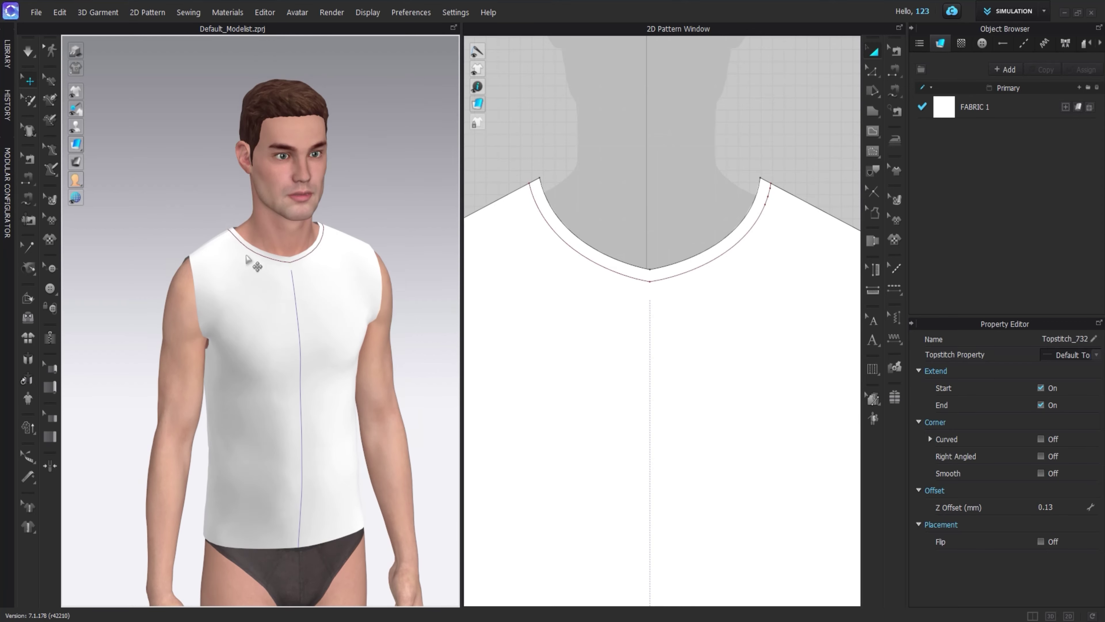
{"action": "scroll", "coordinate": [280, 226], "scroll_direction": "up", "scroll_amount": 4}
{"action": "scroll", "coordinate": [280, 227], "scroll_direction": "up", "scroll_amount": 4}
{"action": "scroll", "coordinate": [280, 227], "scroll_direction": "down", "scroll_amount": 2}
{"action": "scroll", "coordinate": [281, 227], "scroll_direction": "down", "scroll_amount": 3}
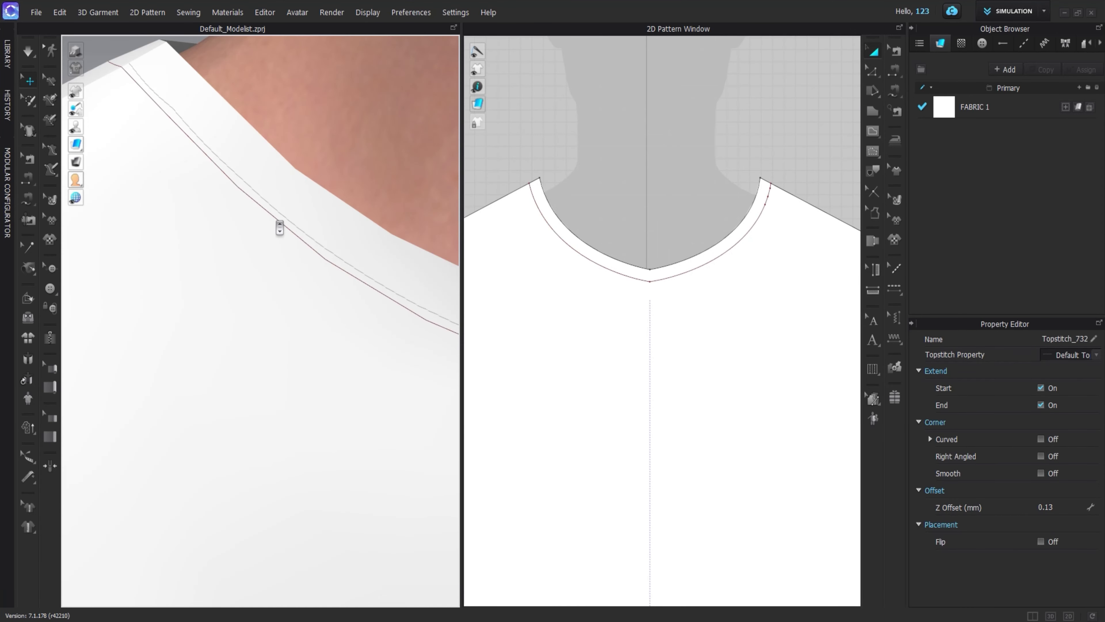
{"action": "left_click", "coordinate": [468, 242]}
{"action": "key", "text": "Escape"}
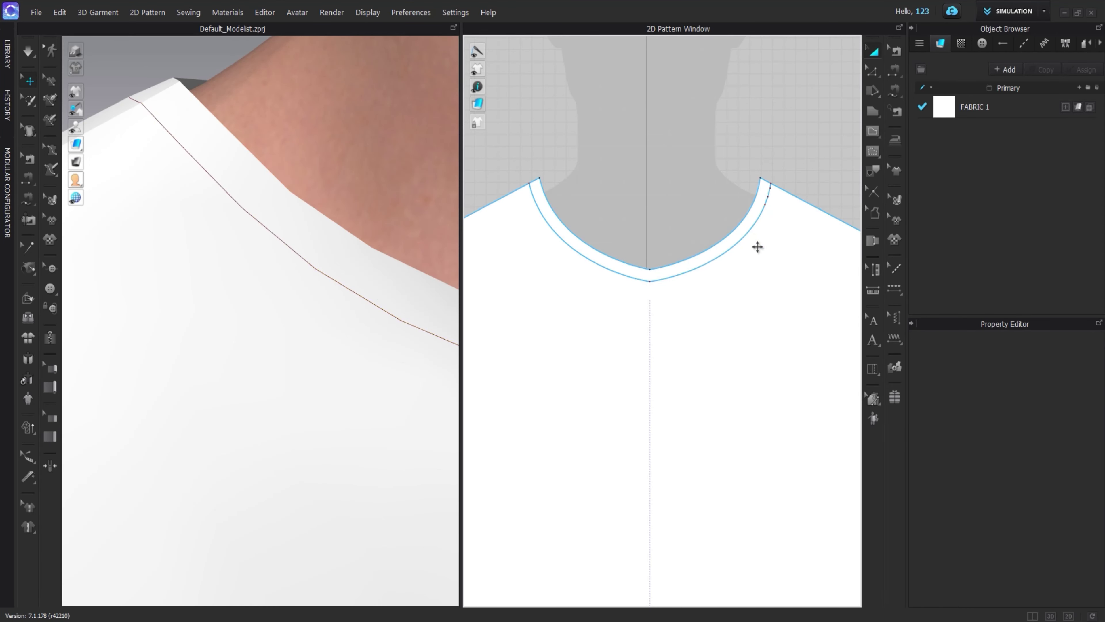
- Add default seamline puckering along the whole neckline and view it in 3D
{"action": "left_click", "coordinate": [895, 339]}
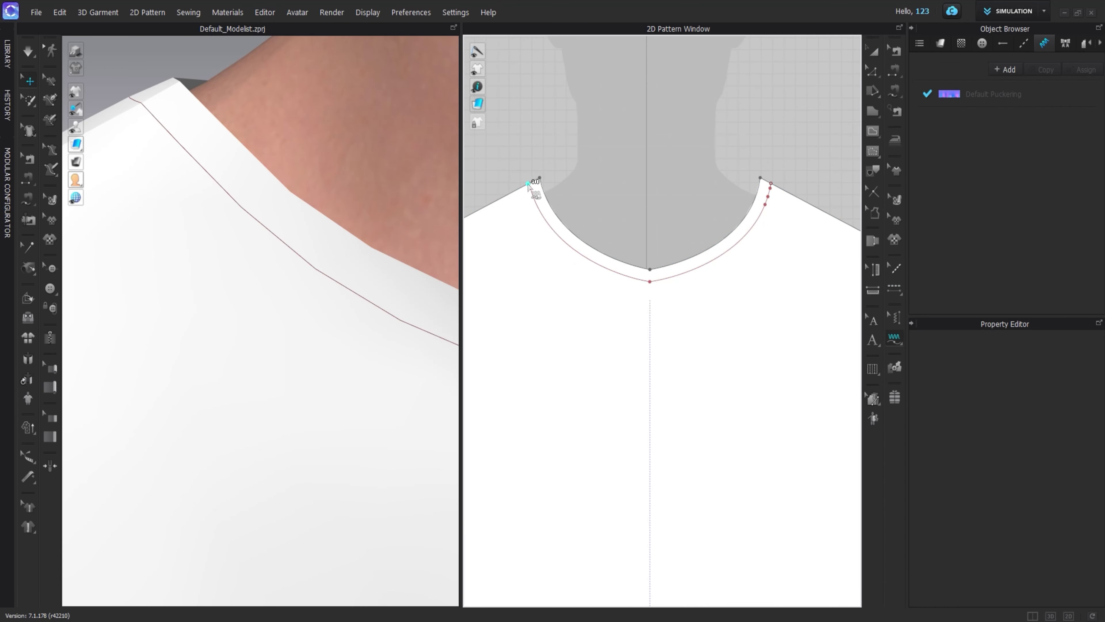
{"action": "left_click", "coordinate": [651, 278]}
{"action": "left_click", "coordinate": [770, 185]}
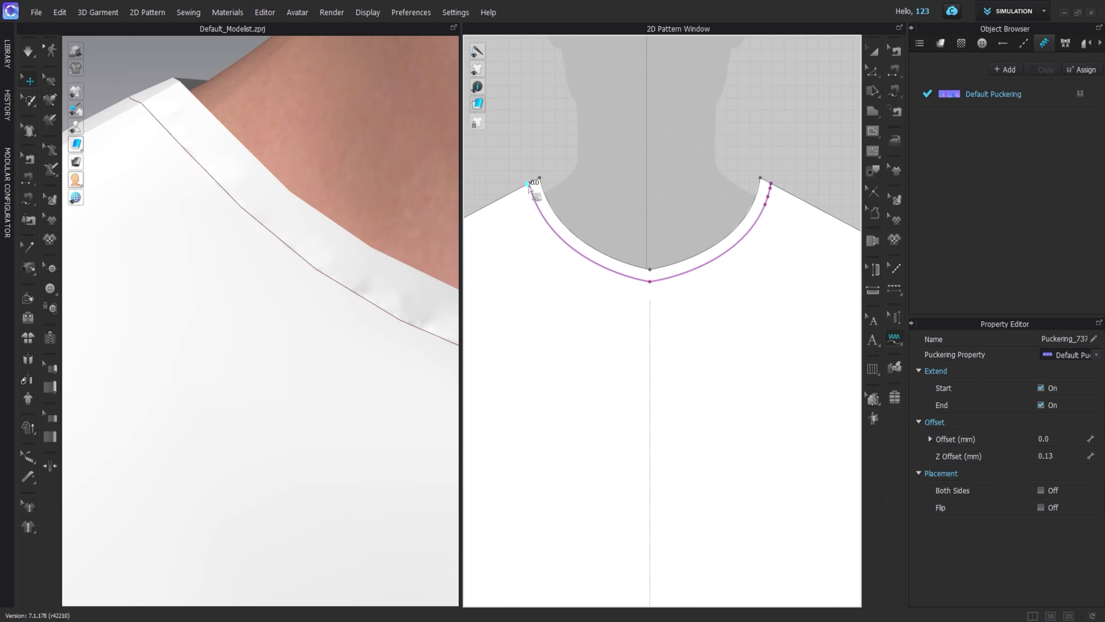
{"action": "right_click_drag", "start_coordinate": [297, 341], "coordinate": [206, 305]}
{"action": "scroll", "coordinate": [206, 305], "scroll_direction": "up", "scroll_amount": 3}
- Topstitch the whole neckline of the front bodice piece
{"action": "left_click", "coordinate": [574, 315]}
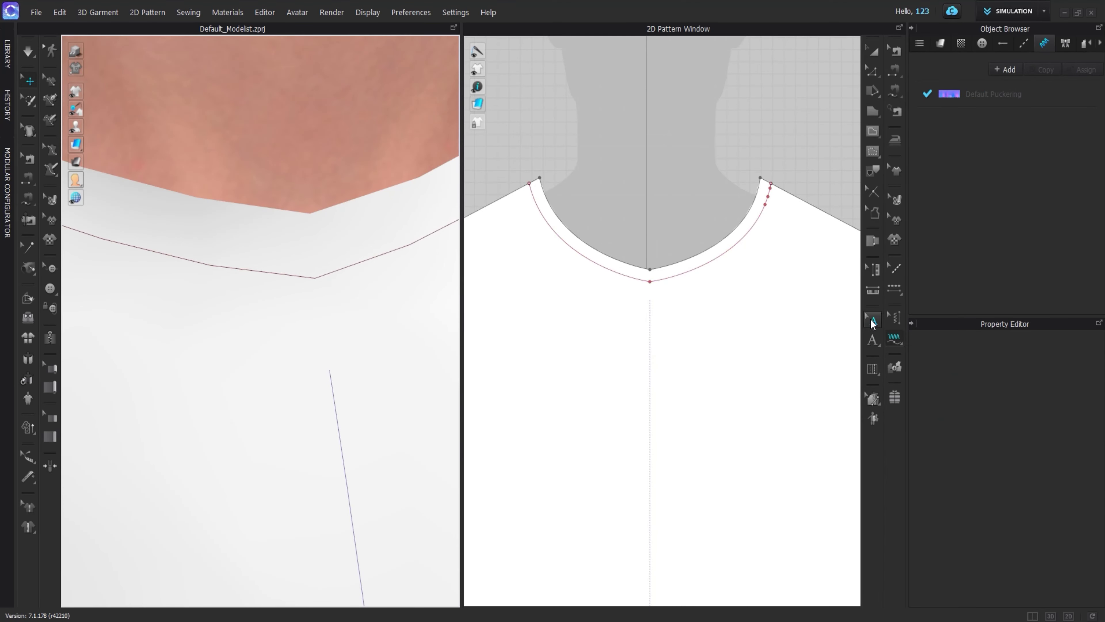
{"action": "left_click", "coordinate": [894, 339]}
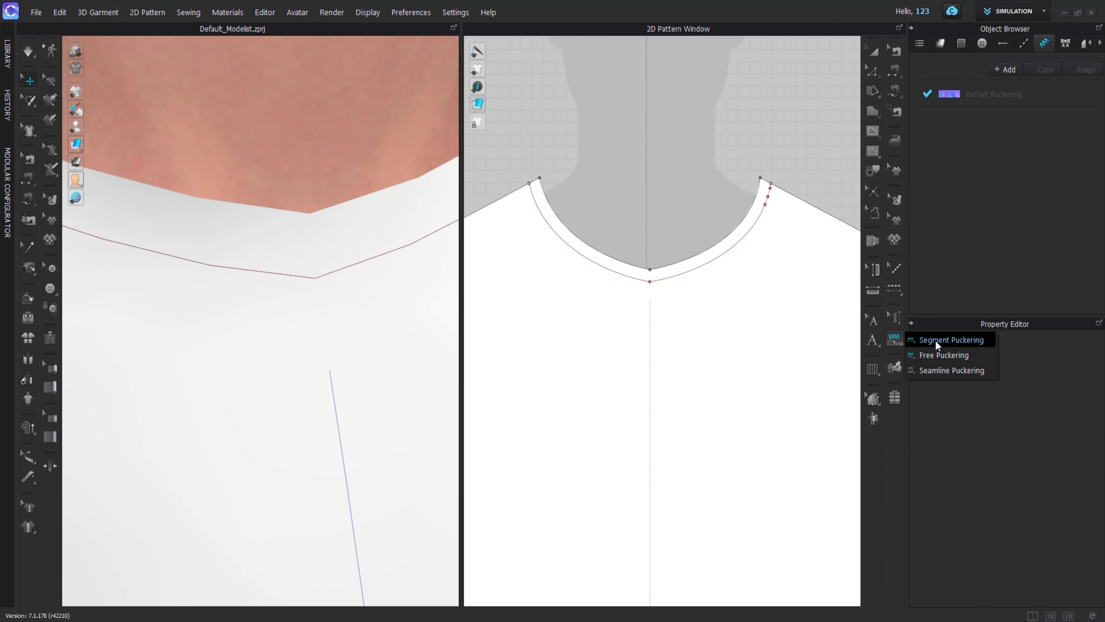
{"action": "left_click", "coordinate": [896, 287]}
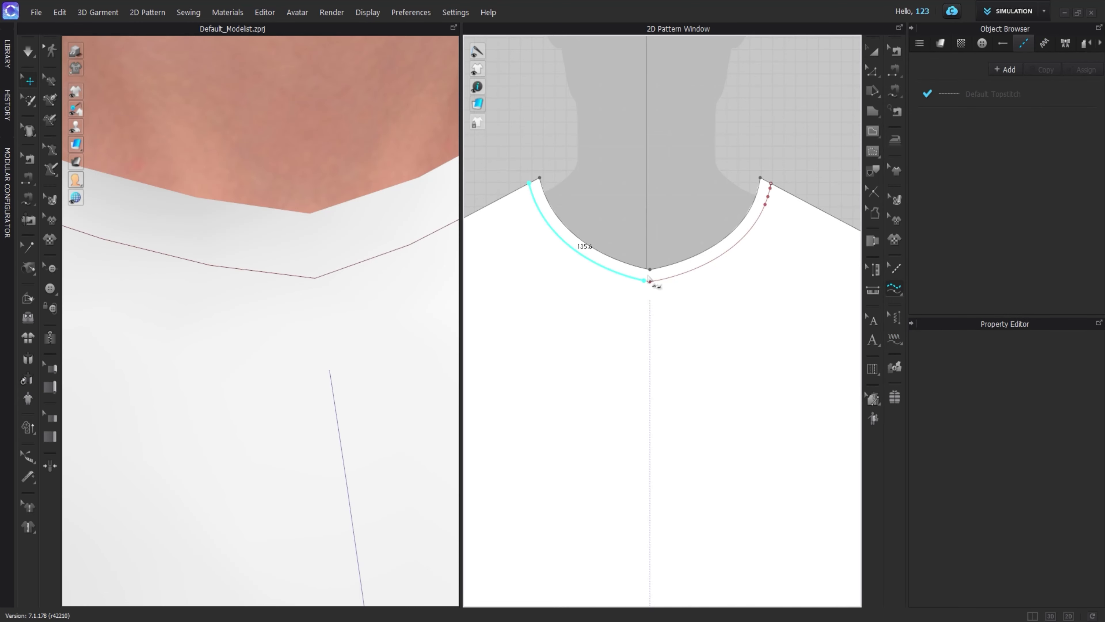
{"action": "left_click", "coordinate": [768, 189]}
{"action": "scroll", "coordinate": [704, 200], "scroll_direction": "down", "scroll_amount": 5}
{"action": "scroll", "coordinate": [704, 200], "scroll_direction": "up", "scroll_amount": 4}
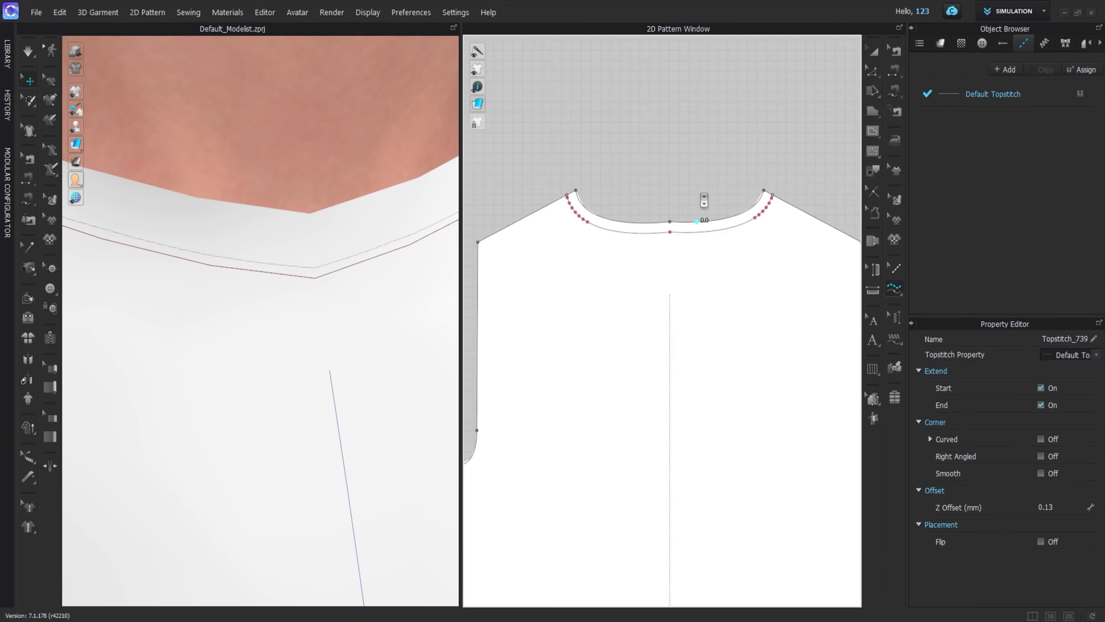
{"action": "middle_click_drag", "start_coordinate": [704, 200], "coordinate": [674, 205]}
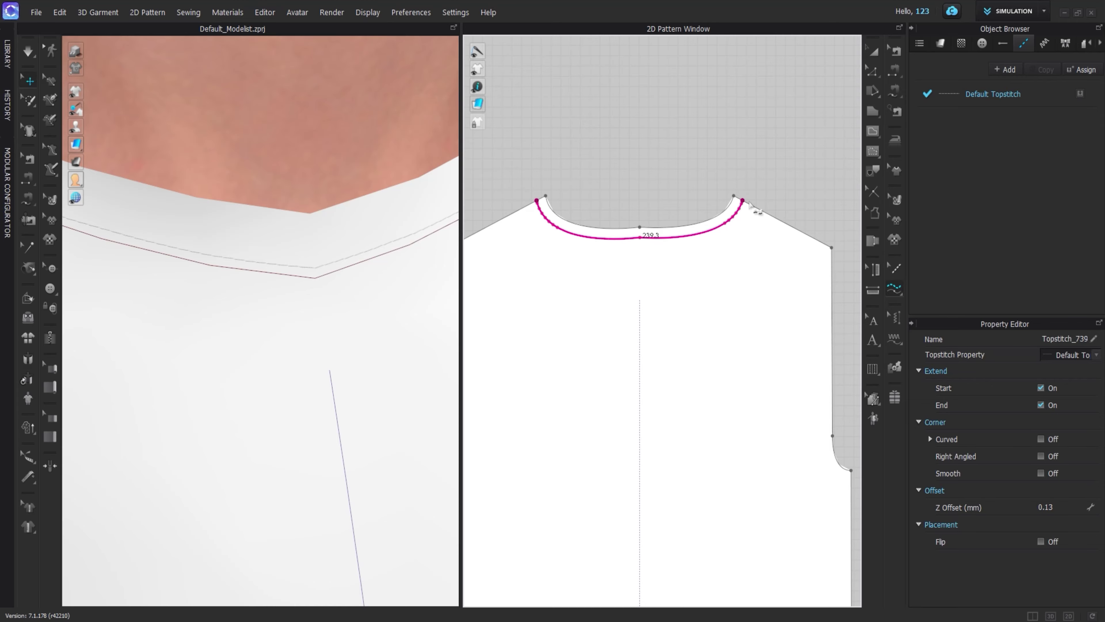
{"action": "scroll", "coordinate": [351, 257], "scroll_direction": "down", "scroll_amount": 3}
{"action": "mouse_move", "coordinate": [351, 257]}
{"action": "right_mouse_down"}
{"action": "mouse_move", "coordinate": [254, 300]}
{"action": "mouse_move", "coordinate": [343, 278]}
{"action": "right_mouse_up"}
{"action": "scroll", "coordinate": [690, 279], "scroll_direction": "down", "scroll_amount": 3}
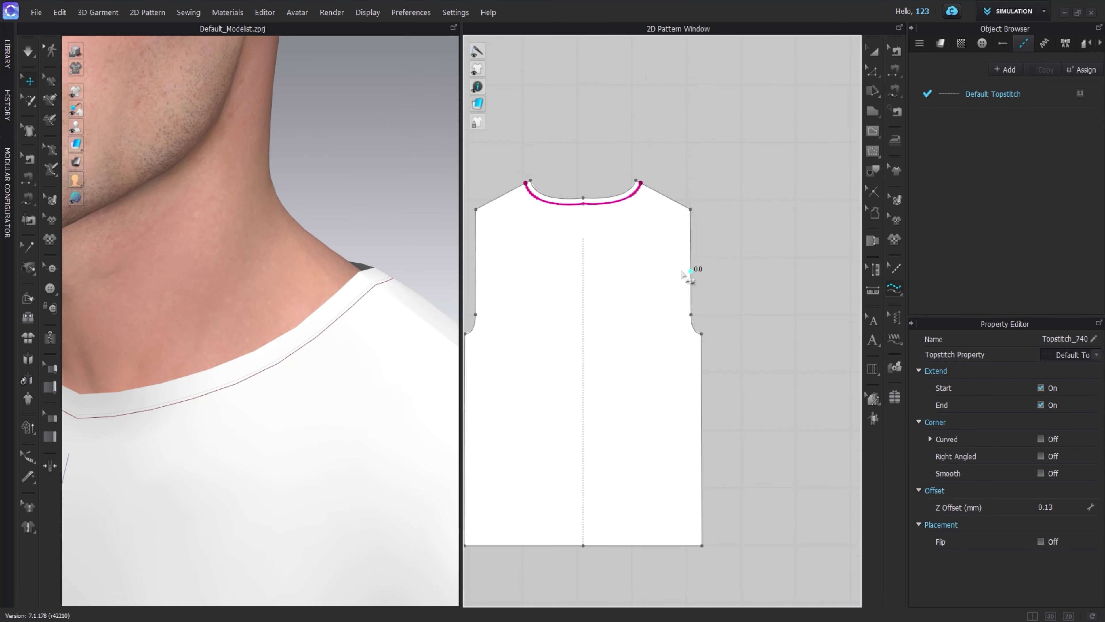
{"action": "scroll", "coordinate": [693, 241], "scroll_direction": "down", "scroll_amount": 1}
- Topstitch both side seams of the front and back bodice pieces
{"action": "left_click", "coordinate": [536, 440]}
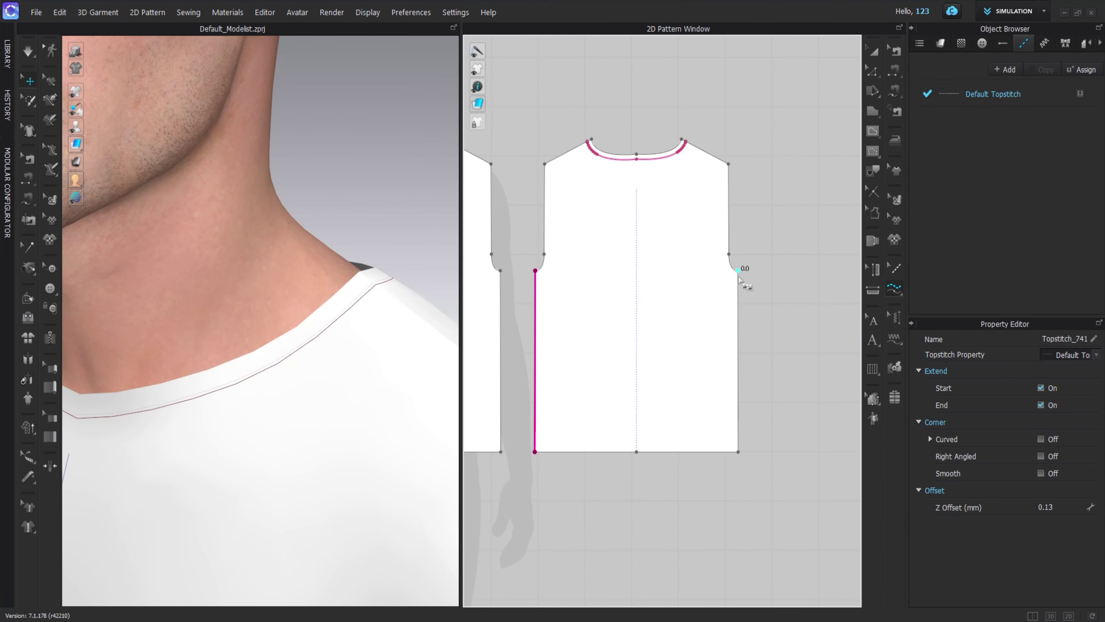
{"action": "left_click", "coordinate": [738, 349]}
{"action": "middle_click_drag", "start_coordinate": [505, 283], "coordinate": [571, 253]}
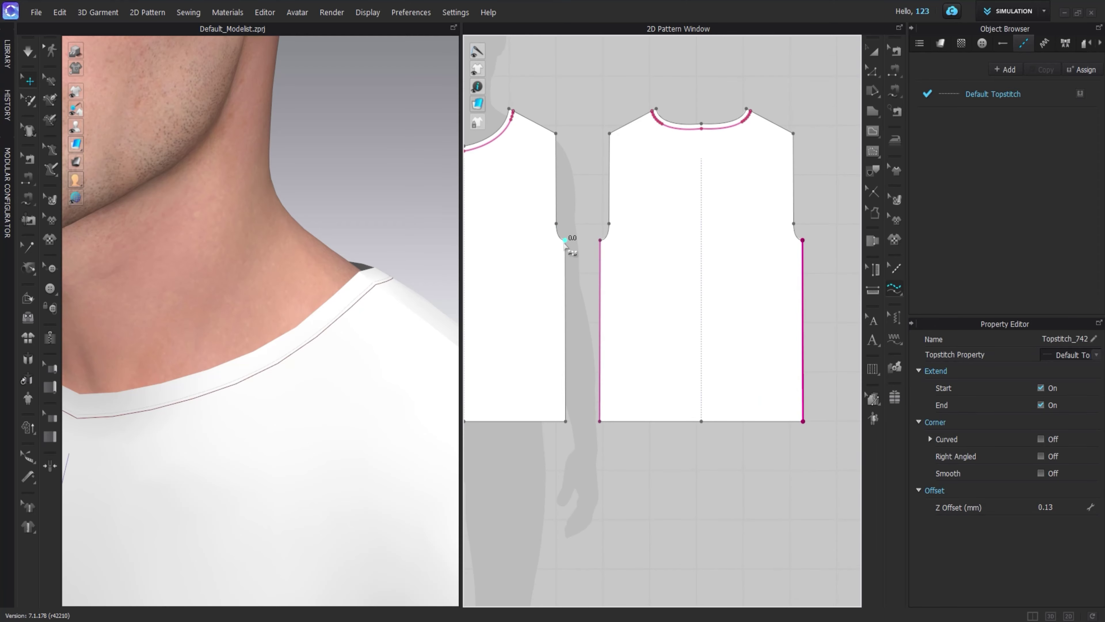
{"action": "left_click", "coordinate": [565, 420]}
{"action": "middle_click_drag", "start_coordinate": [565, 421], "coordinate": [754, 349]}
{"action": "left_click", "coordinate": [551, 305]}
- Return to Transform Pattern, check the back bodice, and reset the 3D view to full-body front
{"action": "key", "text": "a"}
{"action": "scroll", "coordinate": [261, 261], "scroll_direction": "down", "scroll_amount": 3}
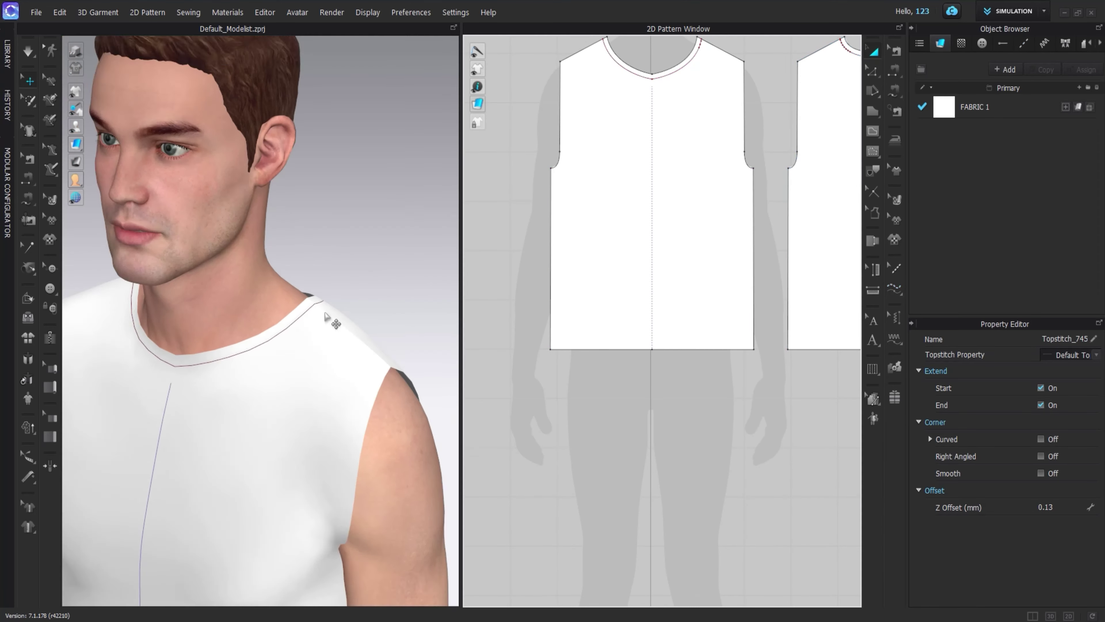
{"action": "right_click_drag", "start_coordinate": [333, 274], "coordinate": [167, 264]}
{"action": "left_click", "coordinate": [289, 342]}
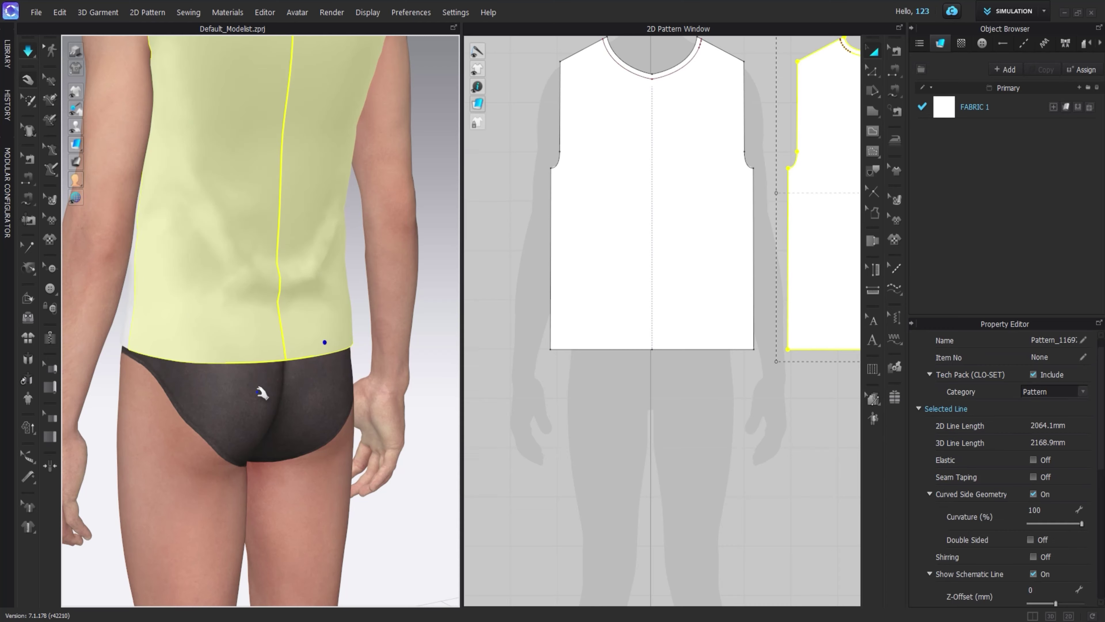
{"action": "scroll", "coordinate": [296, 345], "scroll_direction": "down", "scroll_amount": 3}
{"action": "right_click_drag", "start_coordinate": [295, 346], "coordinate": [226, 292]}
{"action": "key", "text": "2"}
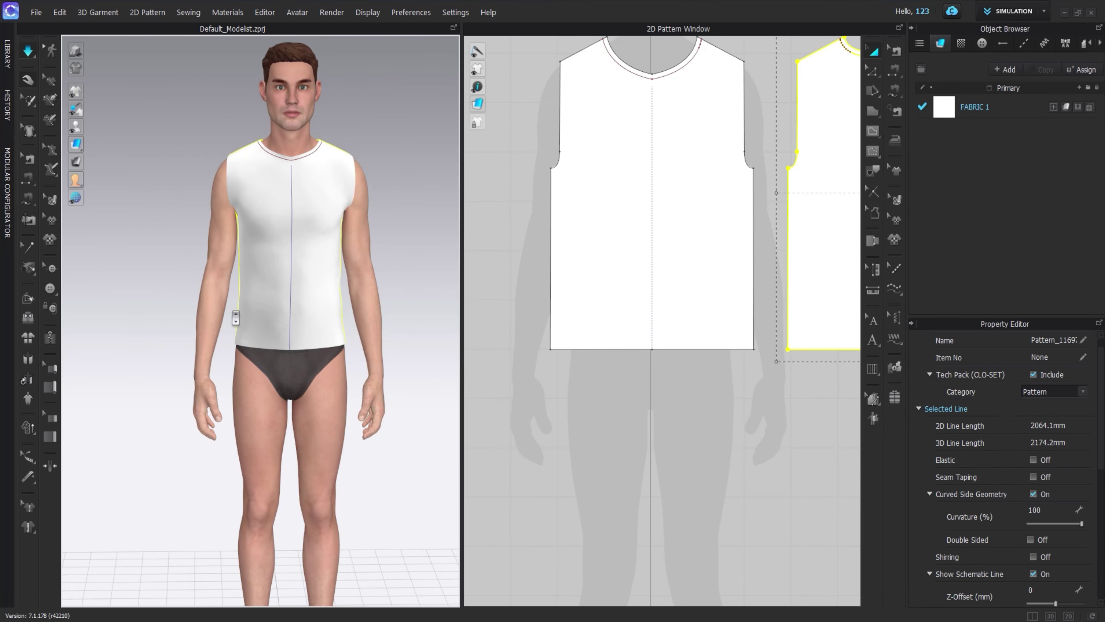
{"action": "left_click", "coordinate": [662, 132]}
{"action": "scroll", "coordinate": [662, 132], "scroll_direction": "down", "scroll_amount": 2}
{"action": "scroll", "coordinate": [662, 131], "scroll_direction": "up", "scroll_amount": 3}
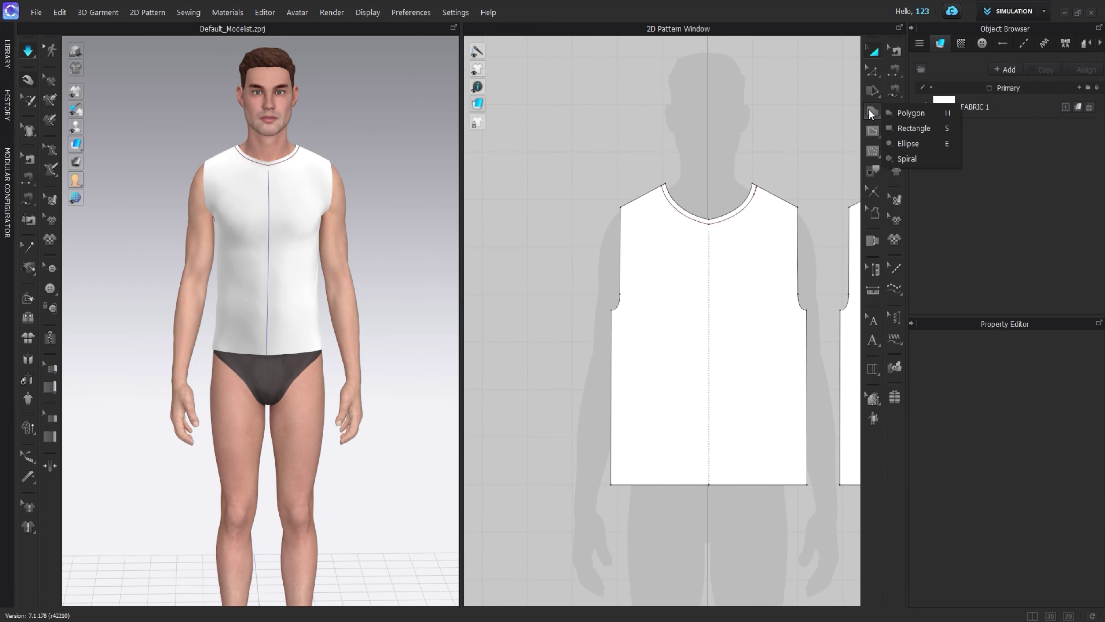
{"action": "left_click", "coordinate": [923, 118]}
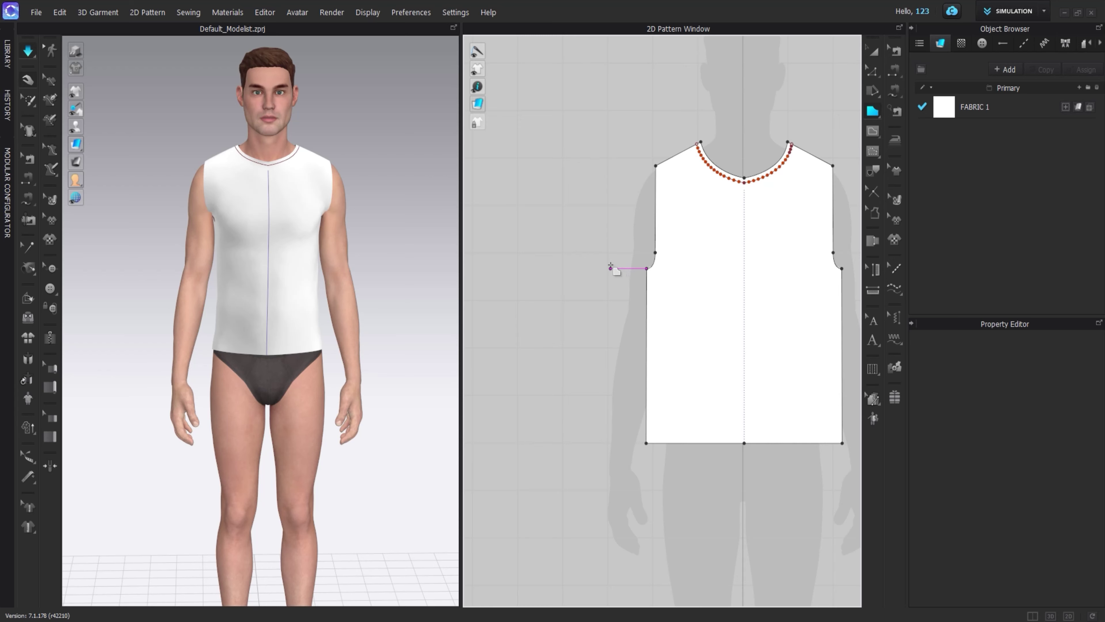
{"action": "left_click", "coordinate": [514, 165]}
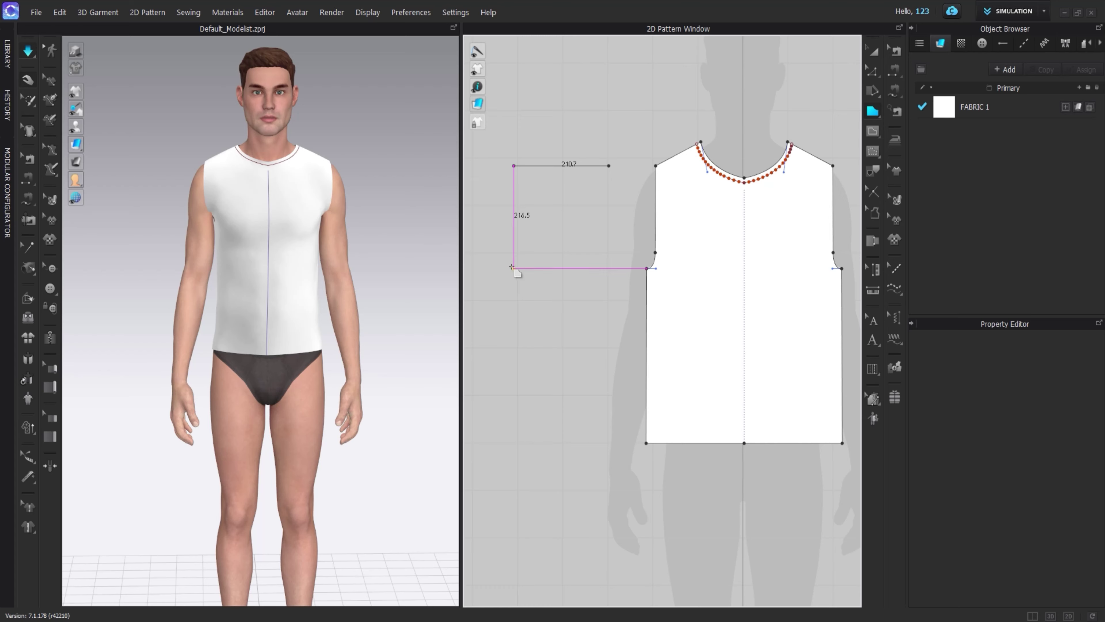
{"action": "left_click", "coordinate": [512, 267]}
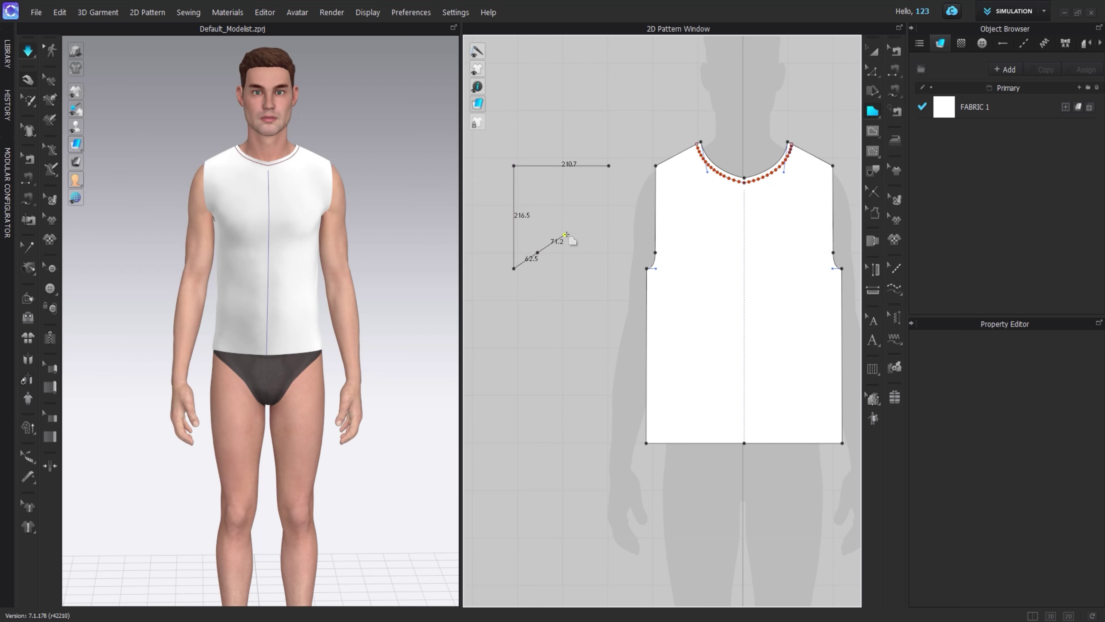
{"action": "left_click", "coordinate": [593, 207]}
{"action": "key", "text": "v"}
{"action": "left_click", "coordinate": [590, 206]}
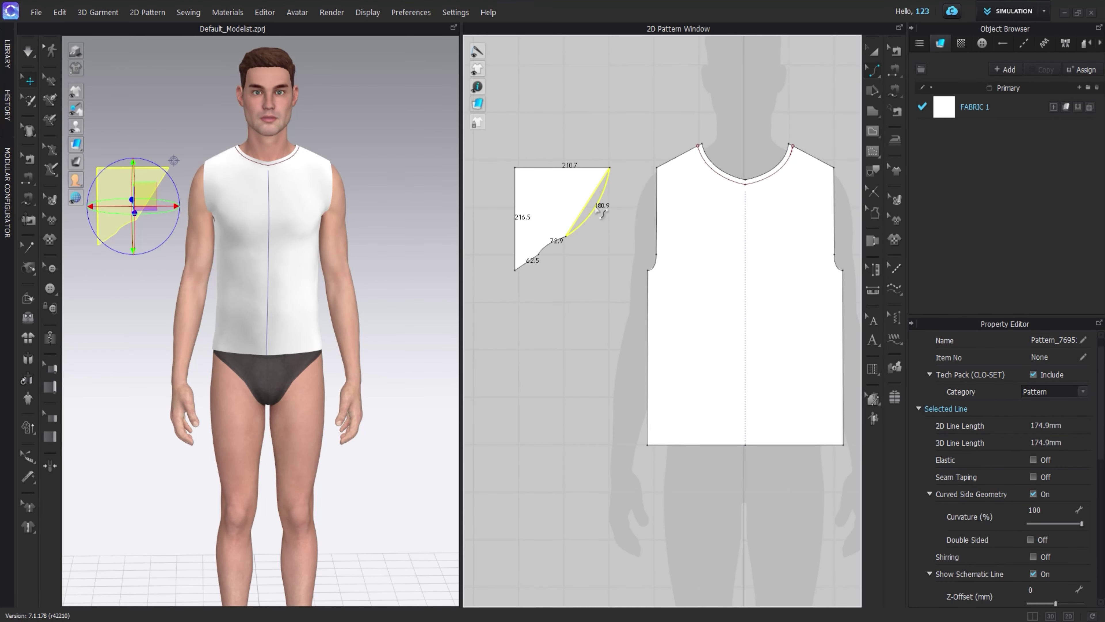
{"action": "left_click", "coordinate": [875, 53]}
{"action": "left_click_drag", "start_coordinate": [563, 133], "coordinate": [483, 217]}
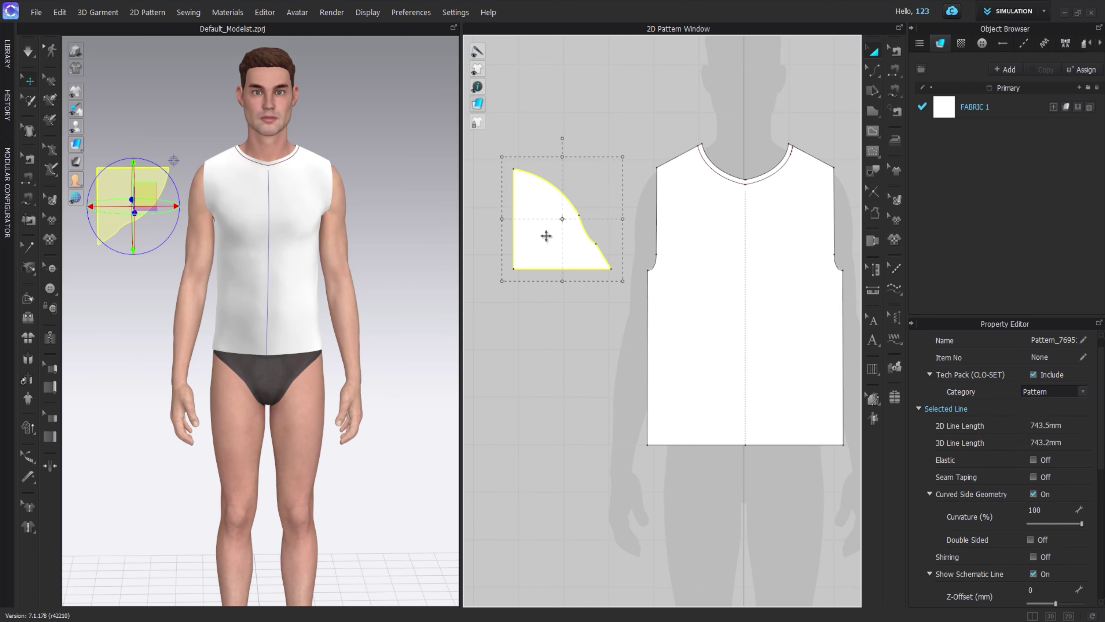
{"action": "key", "text": "Delete"}
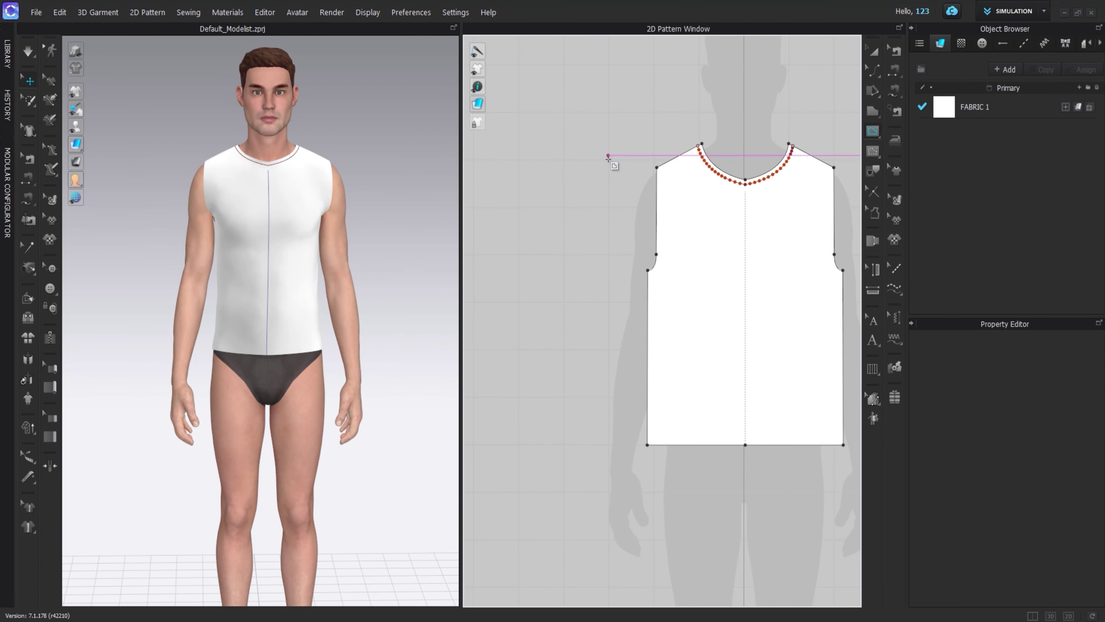
- Draft the half-sleeve outline as a closed polygon pattern piece
{"action": "left_click", "coordinate": [607, 165]}
{"action": "left_click", "coordinate": [550, 362]}
{"action": "left_click", "coordinate": [875, 114]}
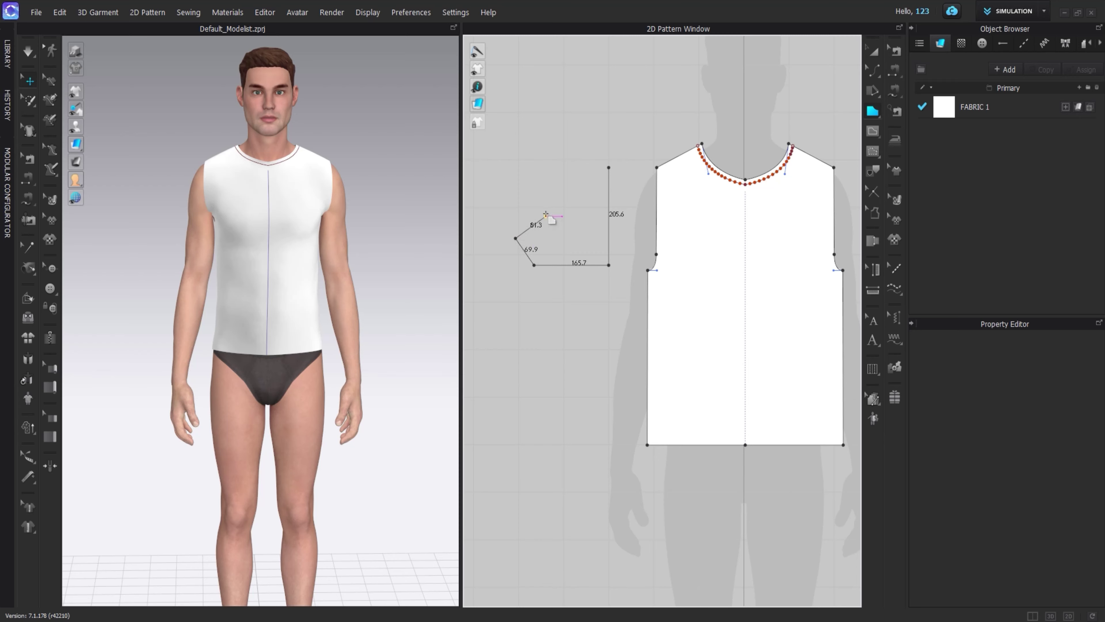
{"action": "left_click", "coordinate": [608, 168]}
- Curve the half-sleeve's upper edge into a sleeve cap and shift the piece left
{"action": "key", "text": "c"}
{"action": "left_click_drag", "start_coordinate": [574, 188], "coordinate": [583, 165]}
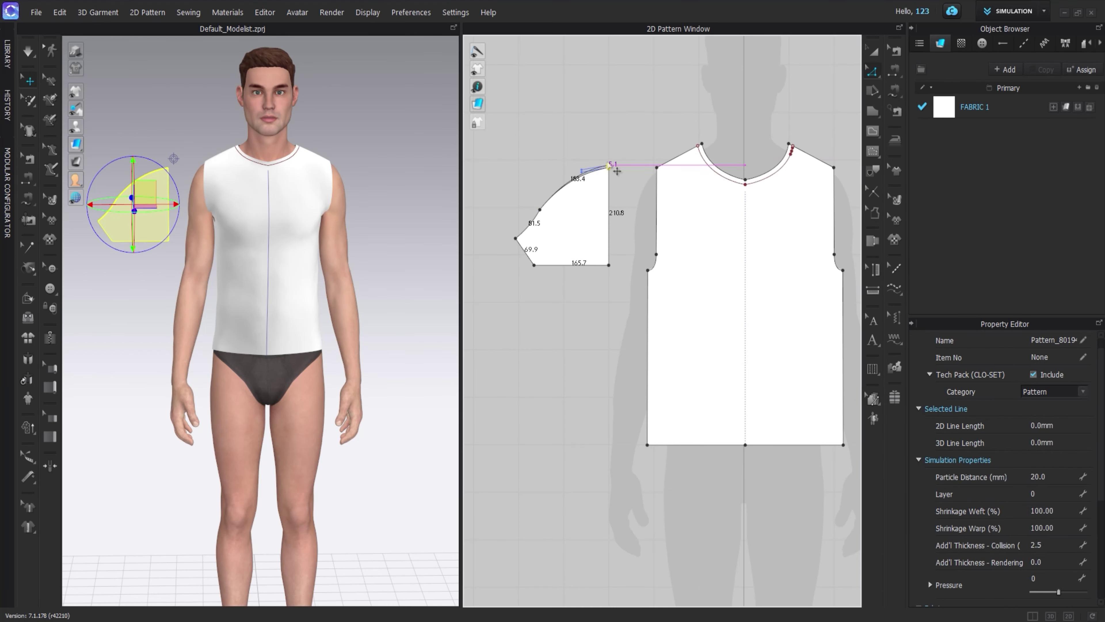
{"action": "right_click_drag", "start_coordinate": [262, 255], "coordinate": [375, 240]}
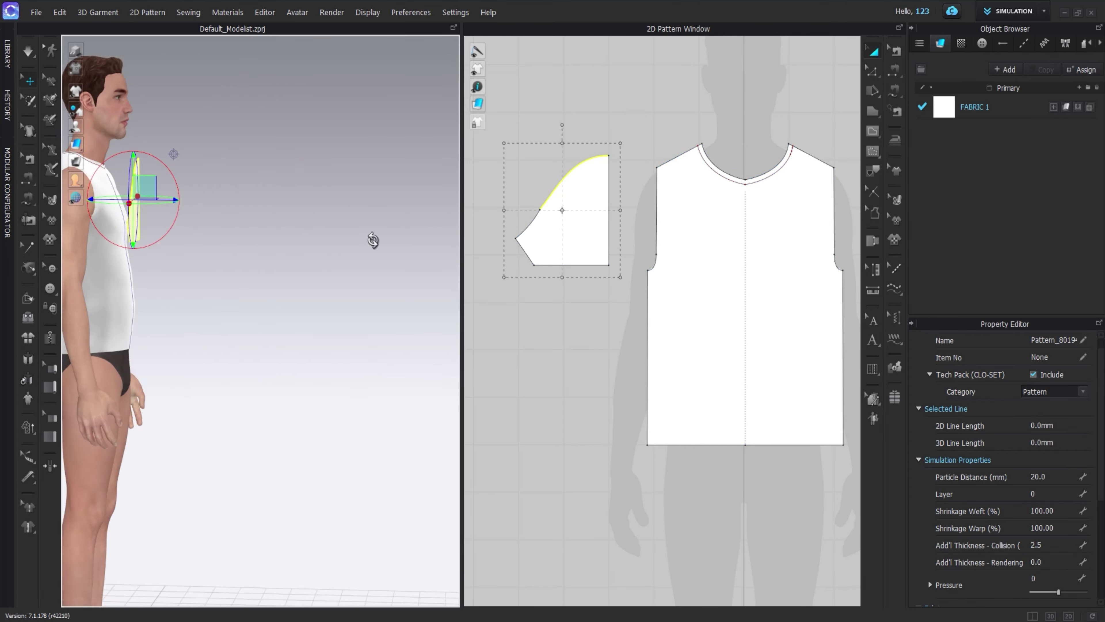
{"action": "left_click", "coordinate": [580, 251]}
{"action": "left_click_drag", "start_coordinate": [580, 252], "coordinate": [536, 253]}
{"action": "right_click", "coordinate": [537, 253]}
- Mirror the half-sleeve into a symmetric pair and move it beside the avatar's shoulder
{"action": "left_click", "coordinate": [618, 207]}
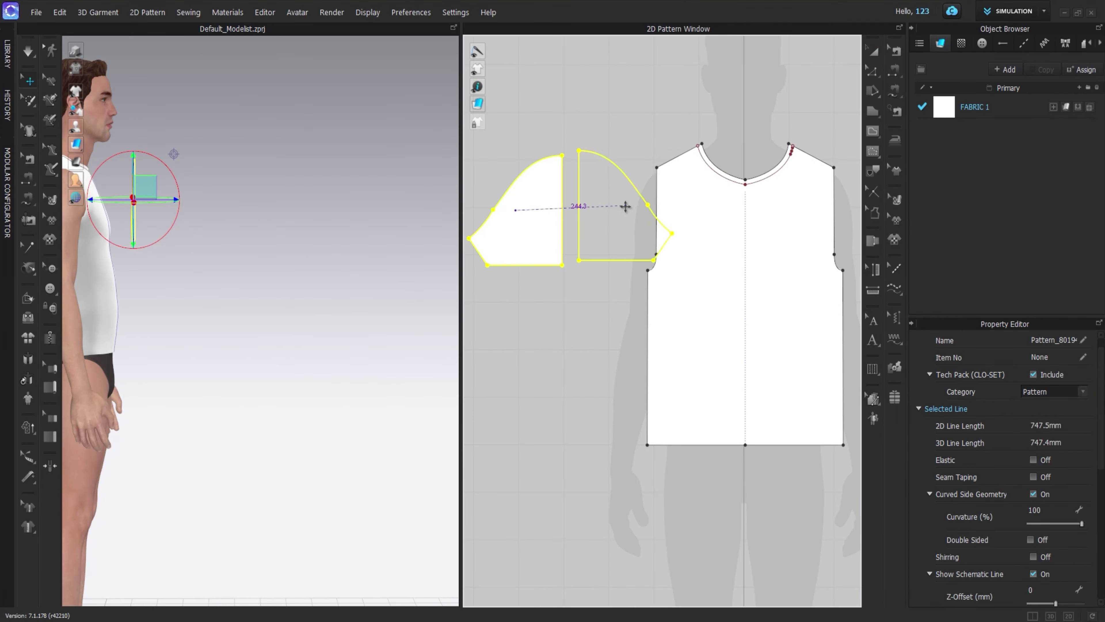
{"action": "scroll", "coordinate": [619, 310], "scroll_direction": "up", "scroll_amount": 5}
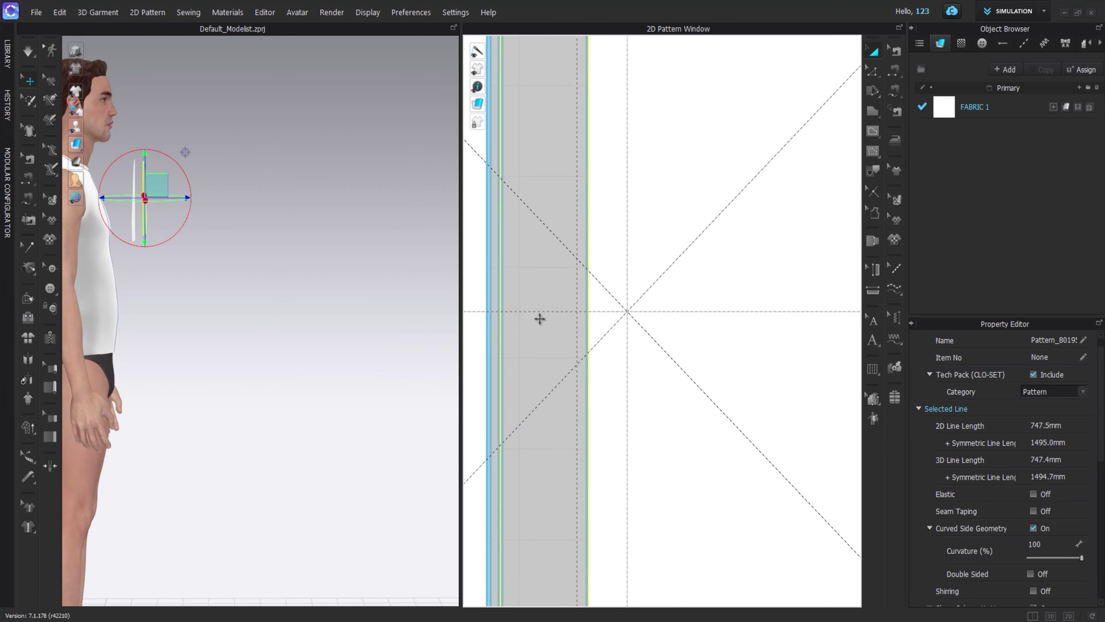
{"action": "scroll", "coordinate": [538, 316], "scroll_direction": "down", "scroll_amount": 5}
{"action": "right_click_drag", "start_coordinate": [506, 362], "coordinate": [767, 308]}
{"action": "right_click_drag", "start_coordinate": [259, 213], "coordinate": [374, 218]}
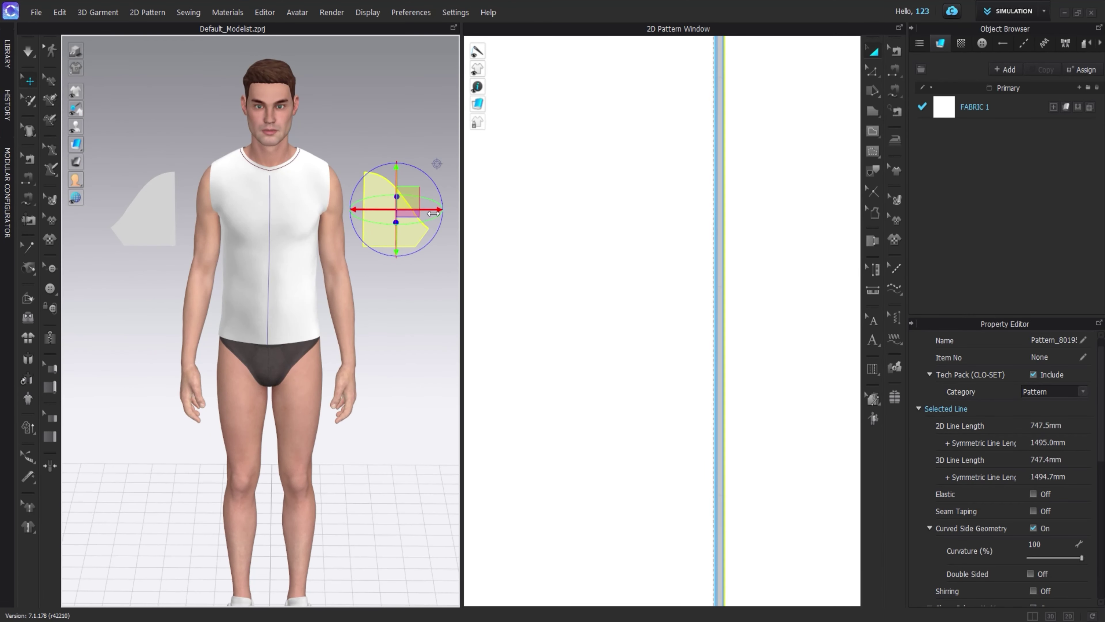
{"action": "right_click_drag", "start_coordinate": [687, 261], "coordinate": [663, 262]}
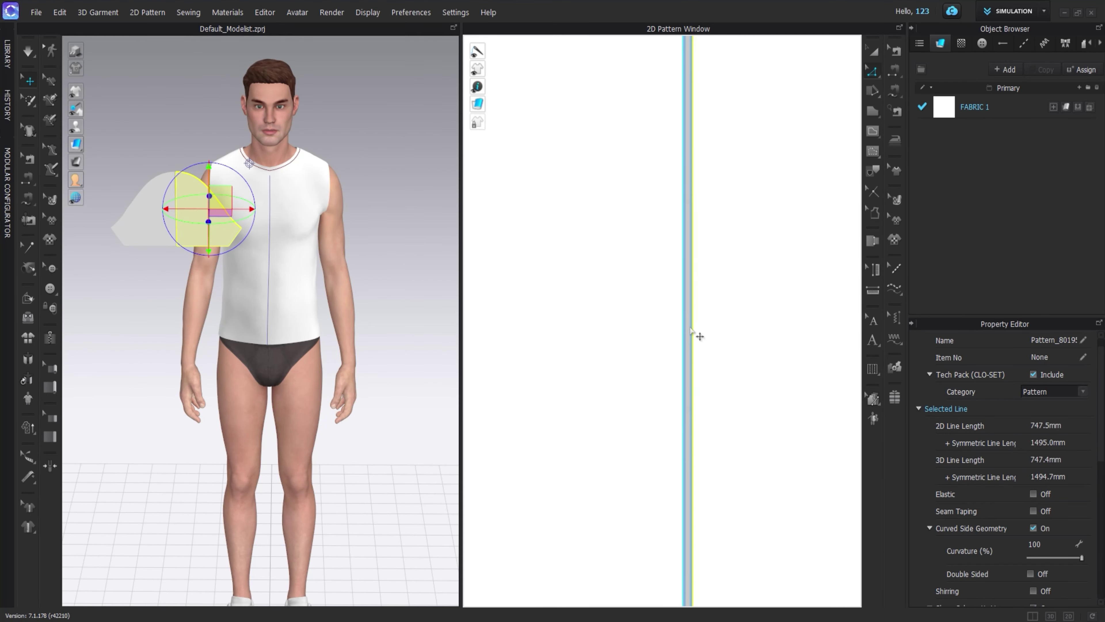
- Unfold the sleeve along its centre line into one full piece
{"action": "right_click", "coordinate": [687, 326]}
{"action": "left_click", "coordinate": [705, 492]}
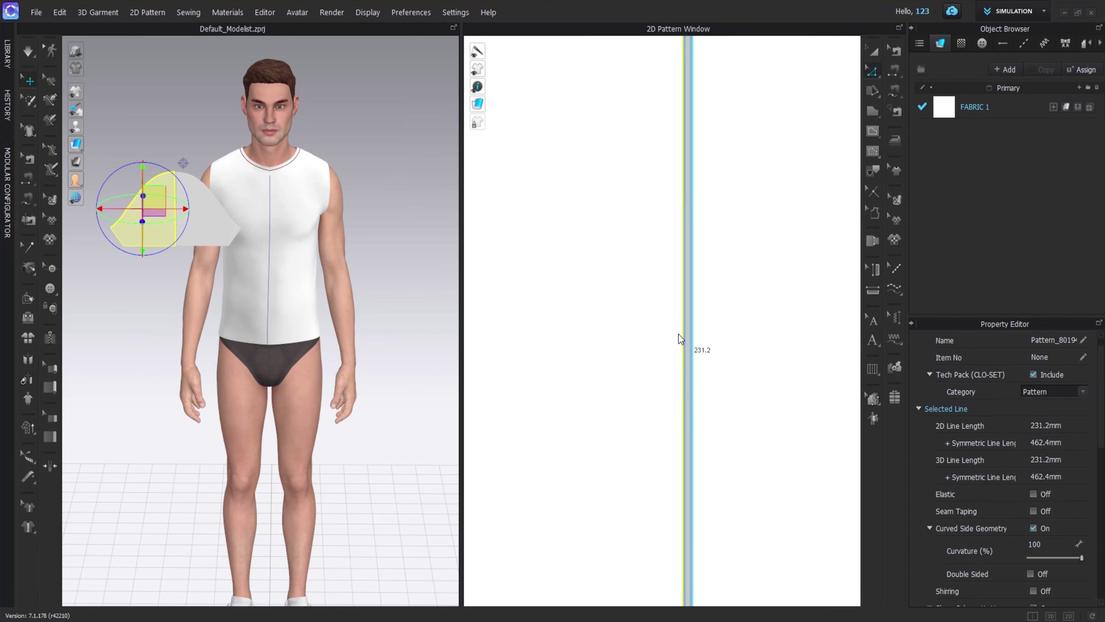
{"action": "right_click", "coordinate": [683, 316]}
{"action": "key", "text": "Escape"}
{"action": "scroll", "coordinate": [641, 250], "scroll_direction": "down", "scroll_amount": 5}
- Drag the sleeve's bottom edge far downward so it becomes a full-length tapered sleeve
{"action": "left_click", "coordinate": [641, 282]}
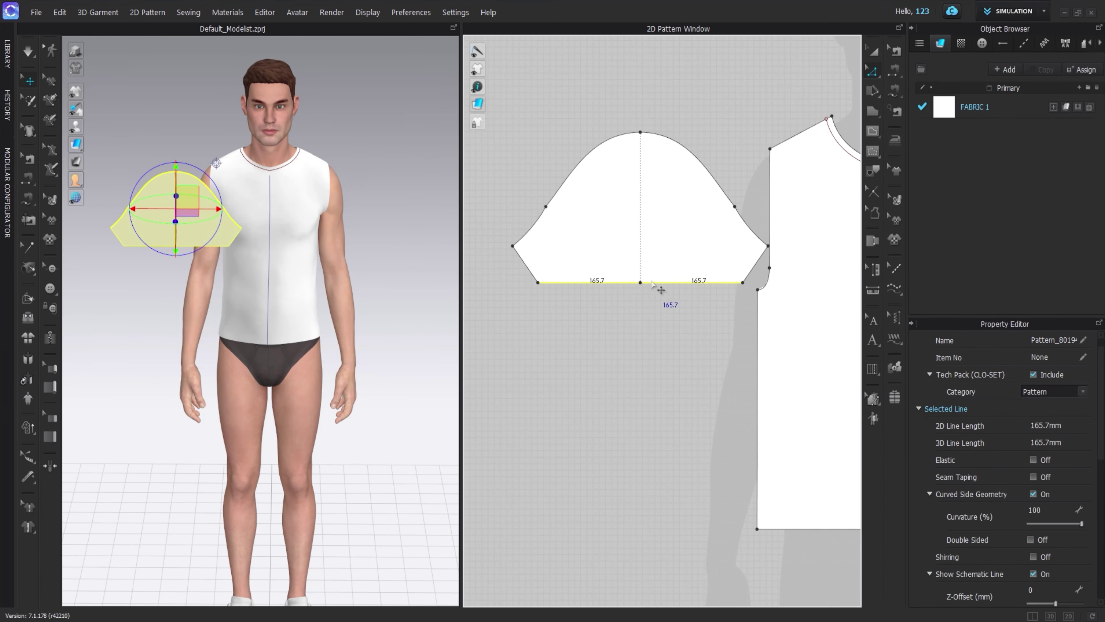
{"action": "left_click_drag", "start_coordinate": [648, 282], "coordinate": [647, 556]}
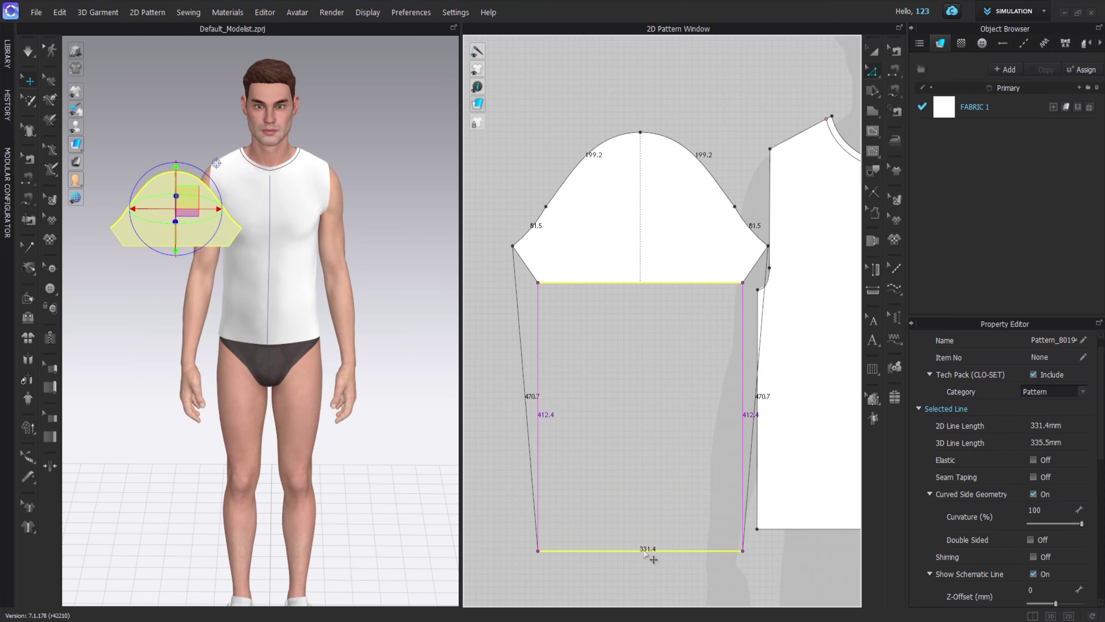
{"action": "key", "text": "a"}
{"action": "left_click", "coordinate": [697, 239]}
{"action": "right_click_drag", "start_coordinate": [392, 270], "coordinate": [271, 272]}
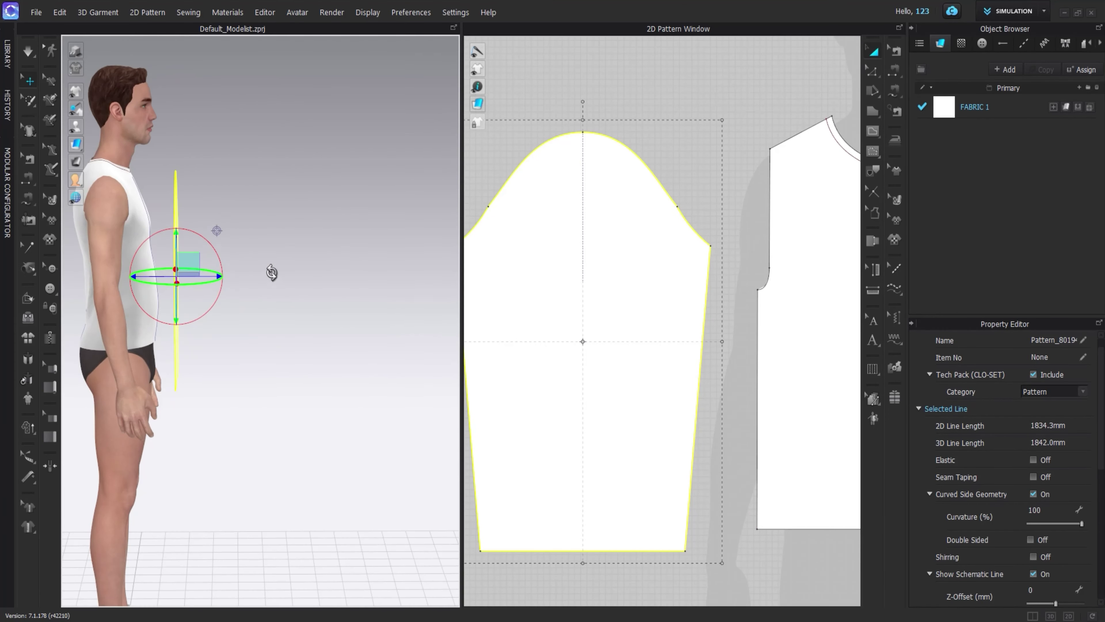
{"action": "right_click_drag", "start_coordinate": [163, 287], "coordinate": [308, 239]}
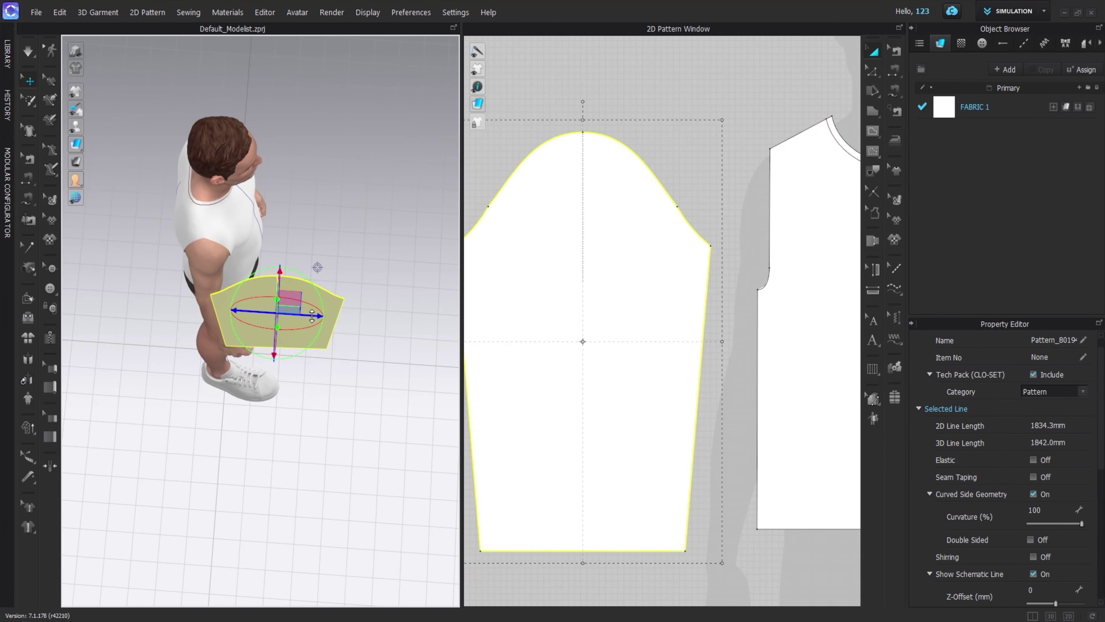
{"action": "scroll", "coordinate": [535, 192], "scroll_direction": "down", "scroll_amount": 3}
- Sew the sleeve cap into the front and back armholes
{"action": "left_click", "coordinate": [895, 95]}
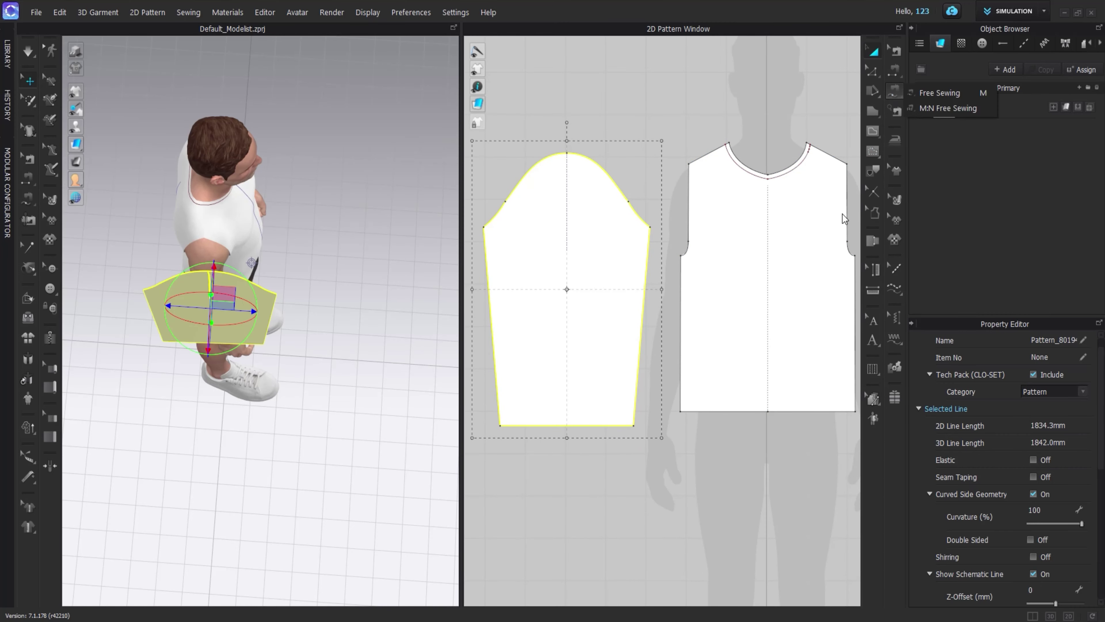
{"action": "left_click", "coordinate": [653, 227]}
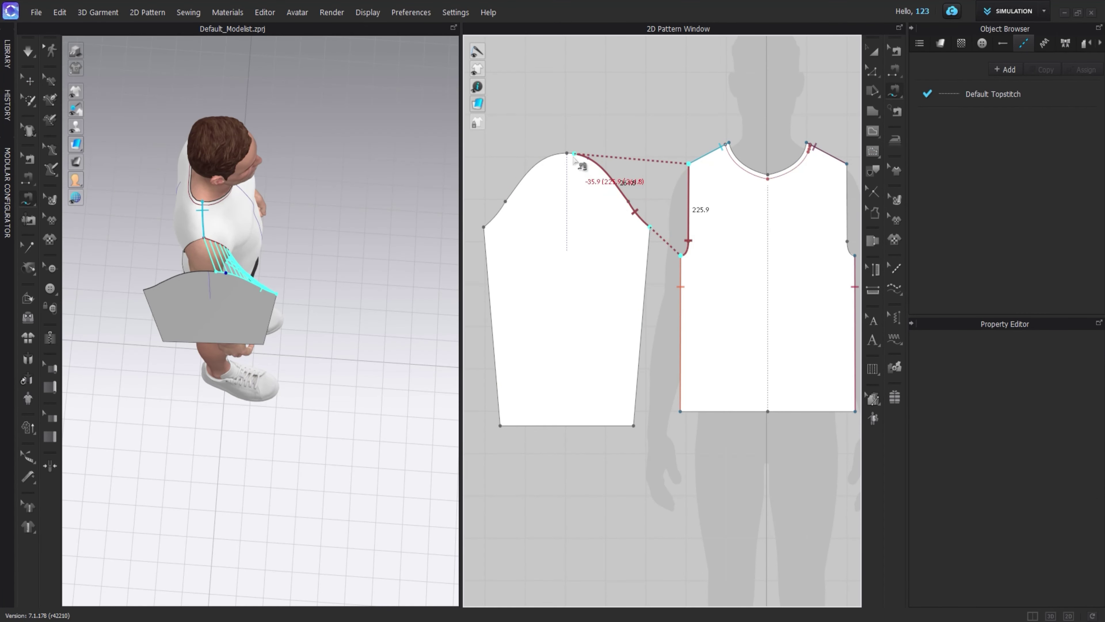
{"action": "left_click", "coordinate": [566, 154]}
{"action": "scroll", "coordinate": [544, 182], "scroll_direction": "down", "scroll_amount": 2}
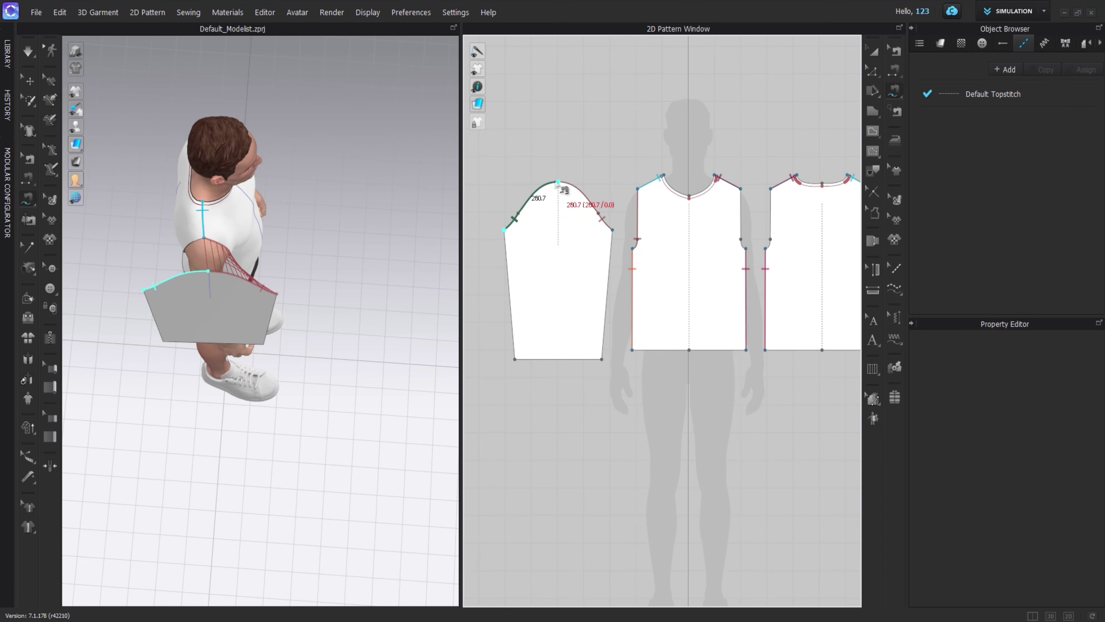
{"action": "scroll", "coordinate": [758, 265], "scroll_direction": "down", "scroll_amount": 1}
{"action": "left_click", "coordinate": [746, 246]}
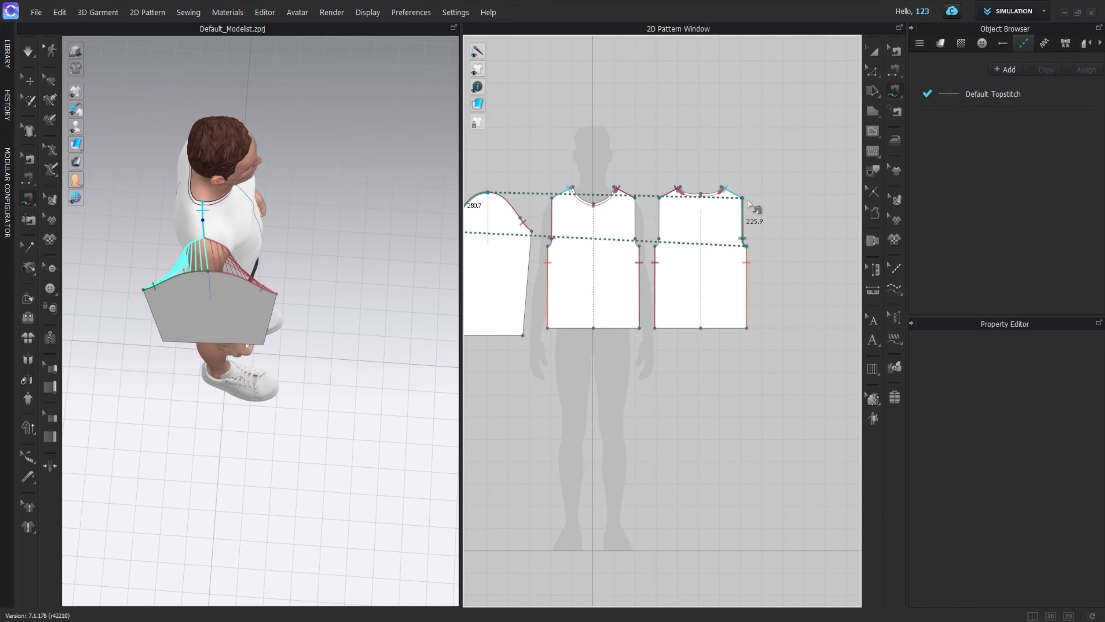
{"action": "left_click", "coordinate": [748, 204]}
- Narrow the sleeve pattern and lower its top slightly
{"action": "key", "text": "a"}
{"action": "left_click", "coordinate": [599, 279]}
{"action": "scroll", "coordinate": [639, 265], "scroll_direction": "up", "scroll_amount": 2}
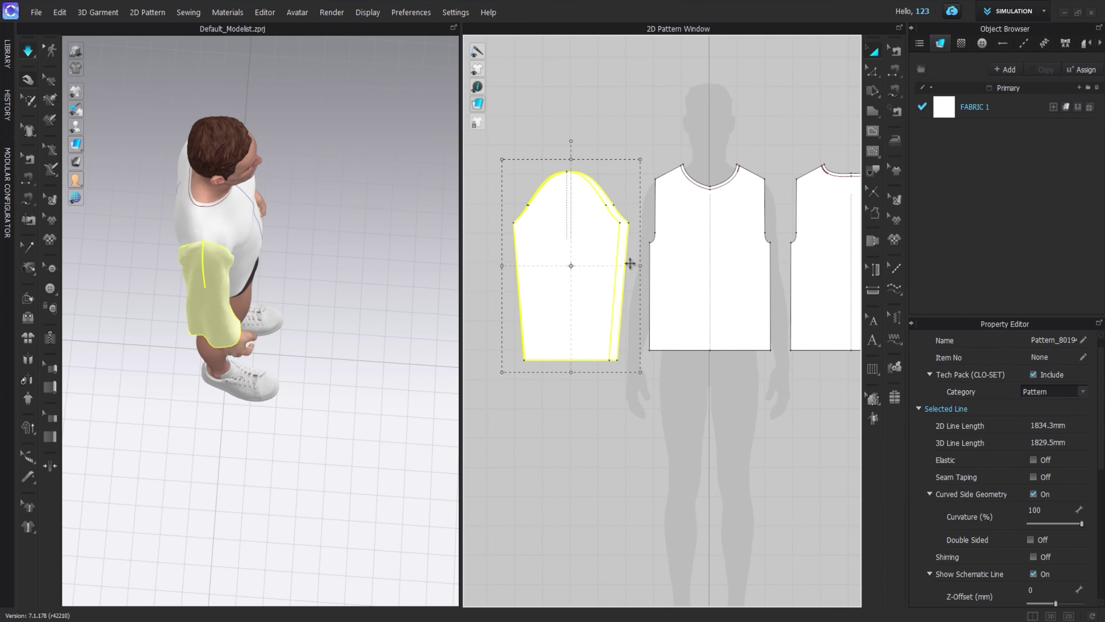
{"action": "left_click_drag", "start_coordinate": [510, 263], "coordinate": [510, 263]}
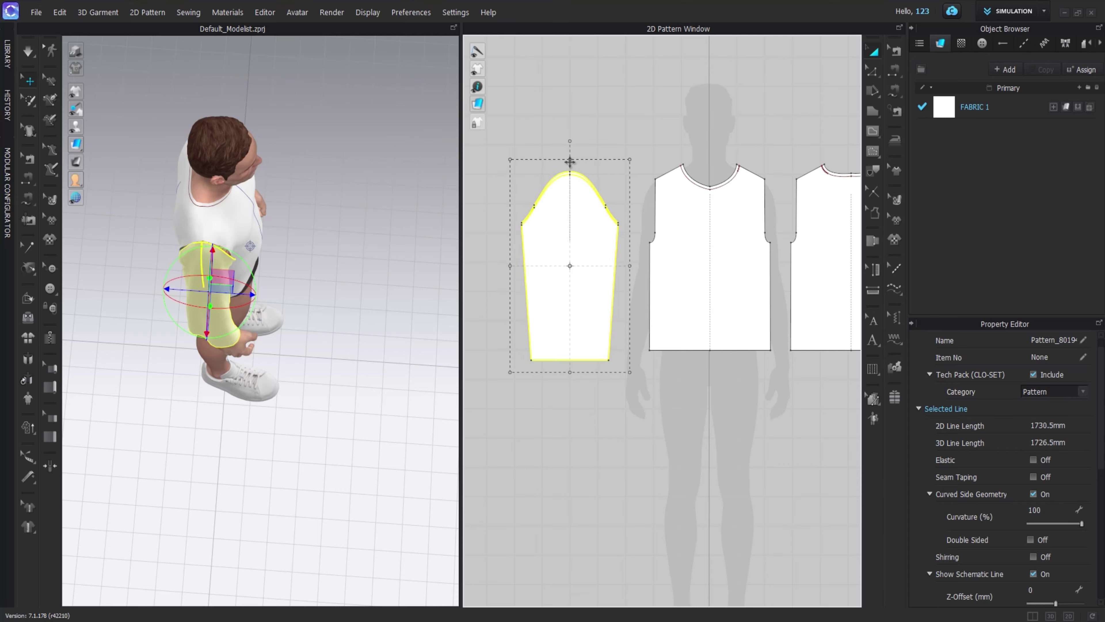
{"action": "left_click_drag", "start_coordinate": [570, 162], "coordinate": [569, 168]}
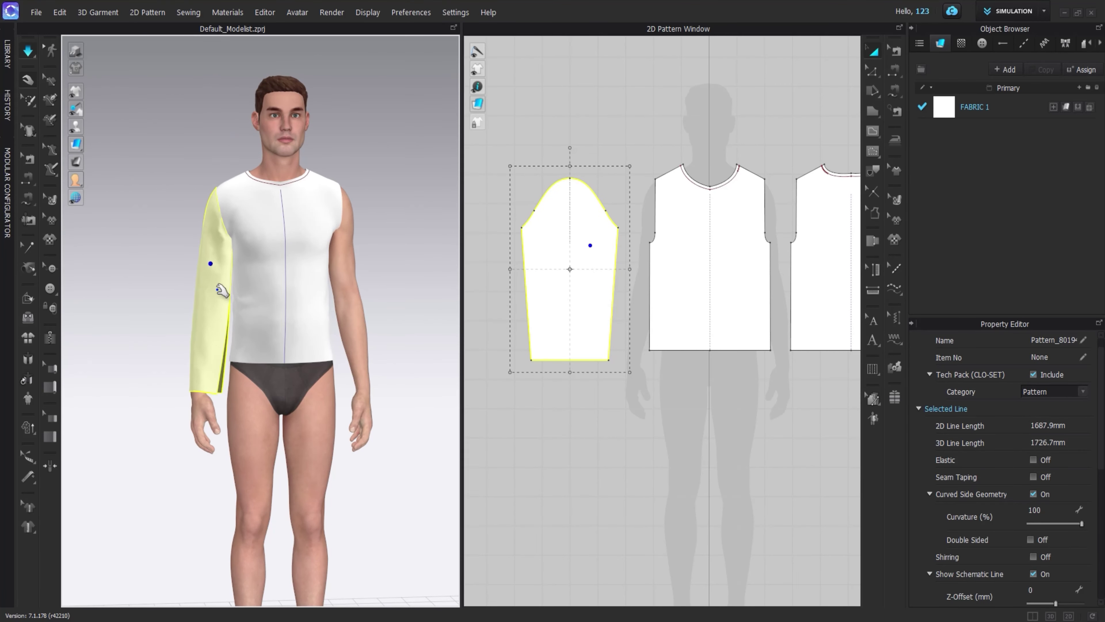
- Sew the sleeve's underarm edges together, drape it, and set rendering thickness to 2.0
{"action": "left_click", "coordinate": [526, 296]}
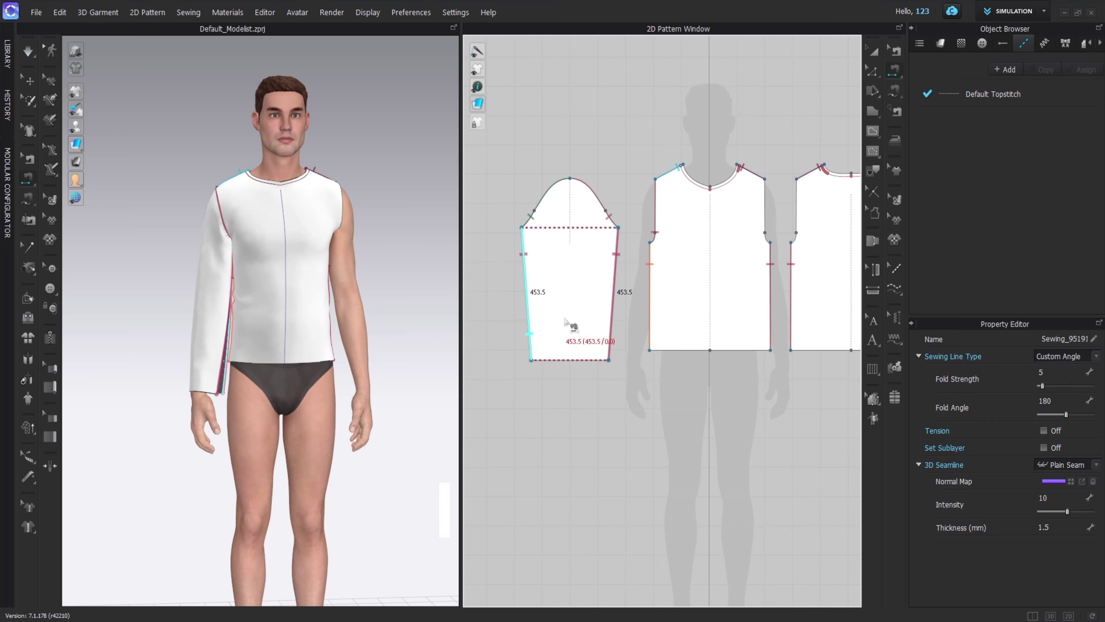
{"action": "key", "text": "z"}
{"action": "left_click", "coordinate": [580, 263]}
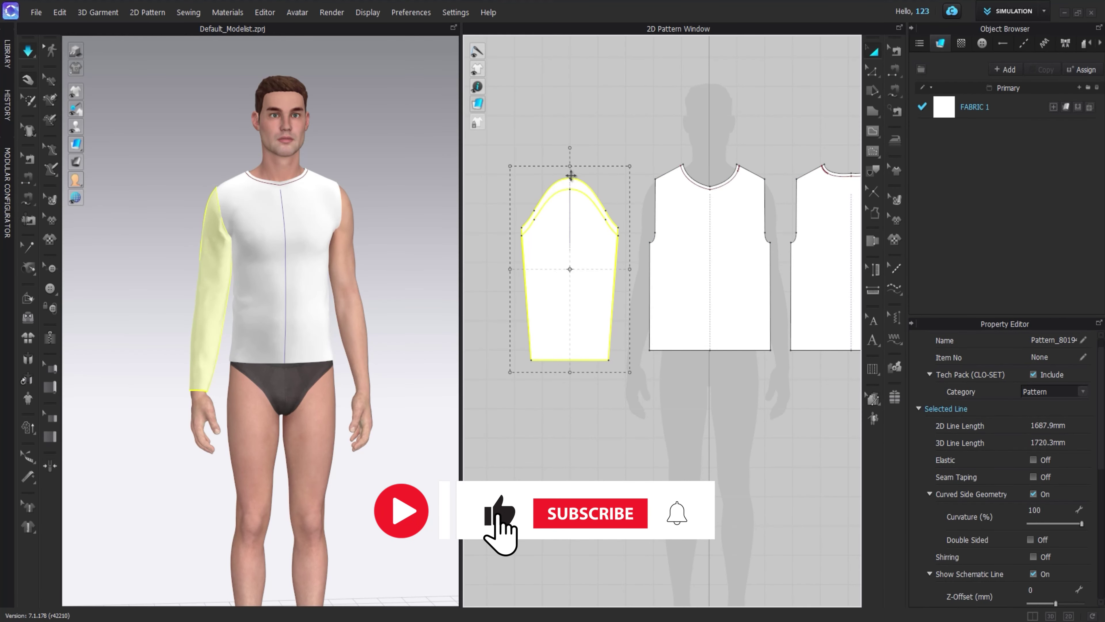
{"action": "key", "text": "space"}
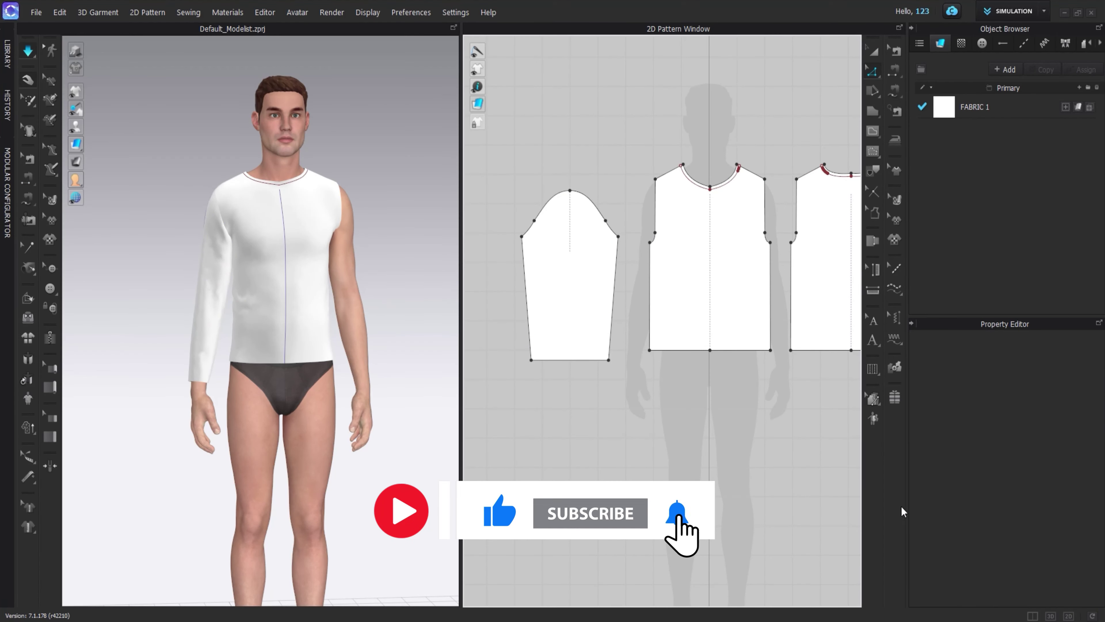
{"action": "left_click", "coordinate": [569, 360]}
{"action": "key", "text": "a"}
{"action": "scroll", "coordinate": [1044, 470], "scroll_direction": "down", "scroll_amount": 5}
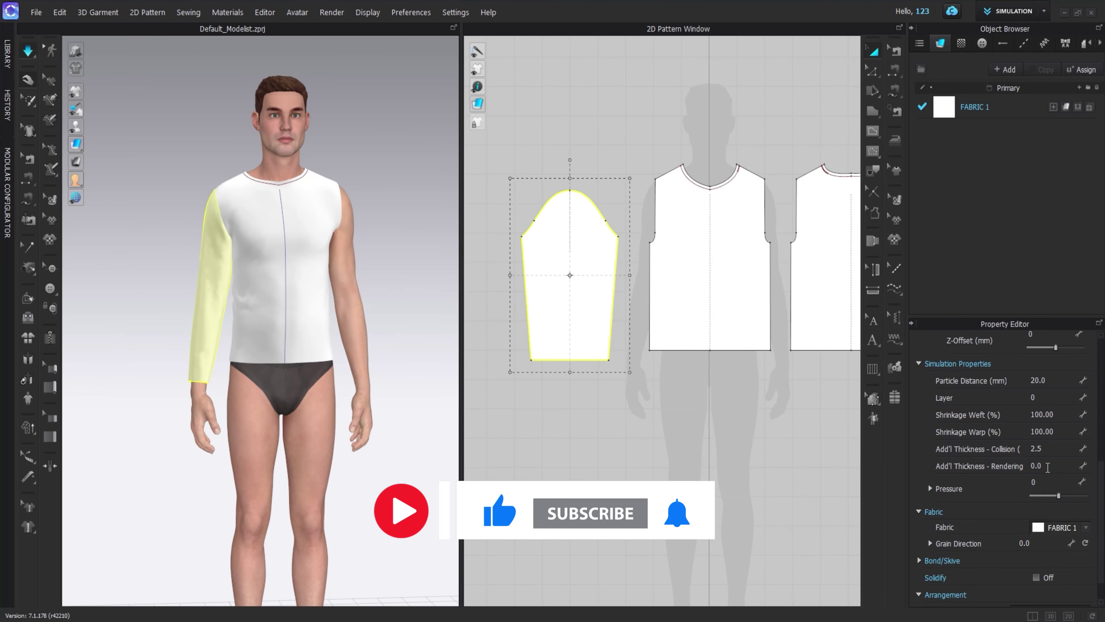
{"action": "key", "text": "Return"}
- Copy and mirror-paste the sleeve, then sew its cap into the second armhole
{"action": "right_click", "coordinate": [522, 301]}
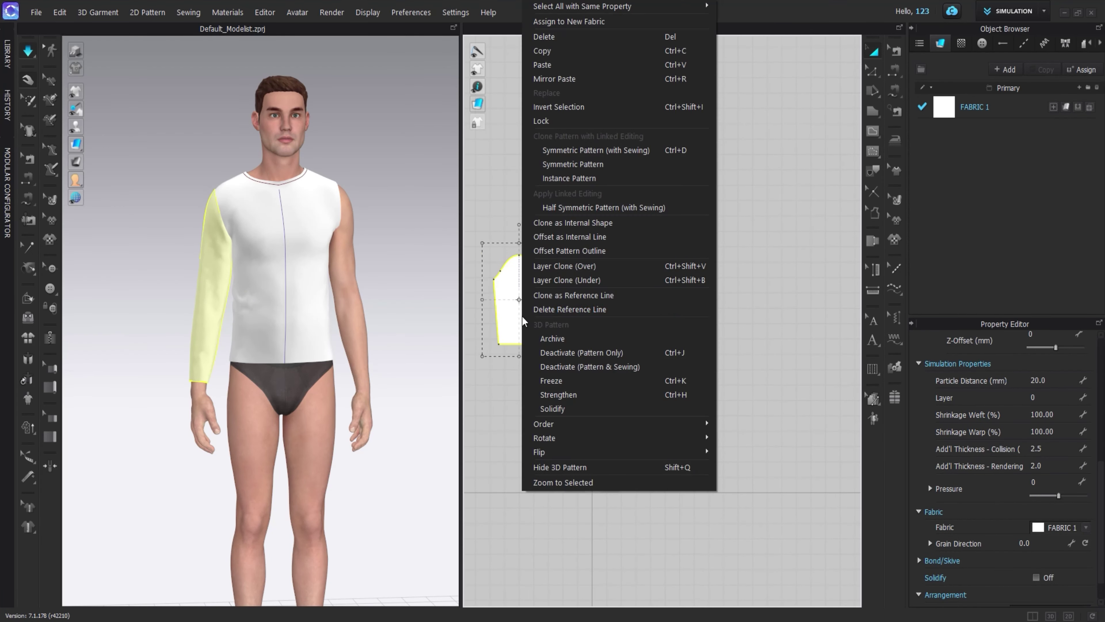
{"action": "left_click", "coordinate": [580, 151]}
{"action": "left_click", "coordinate": [739, 316]}
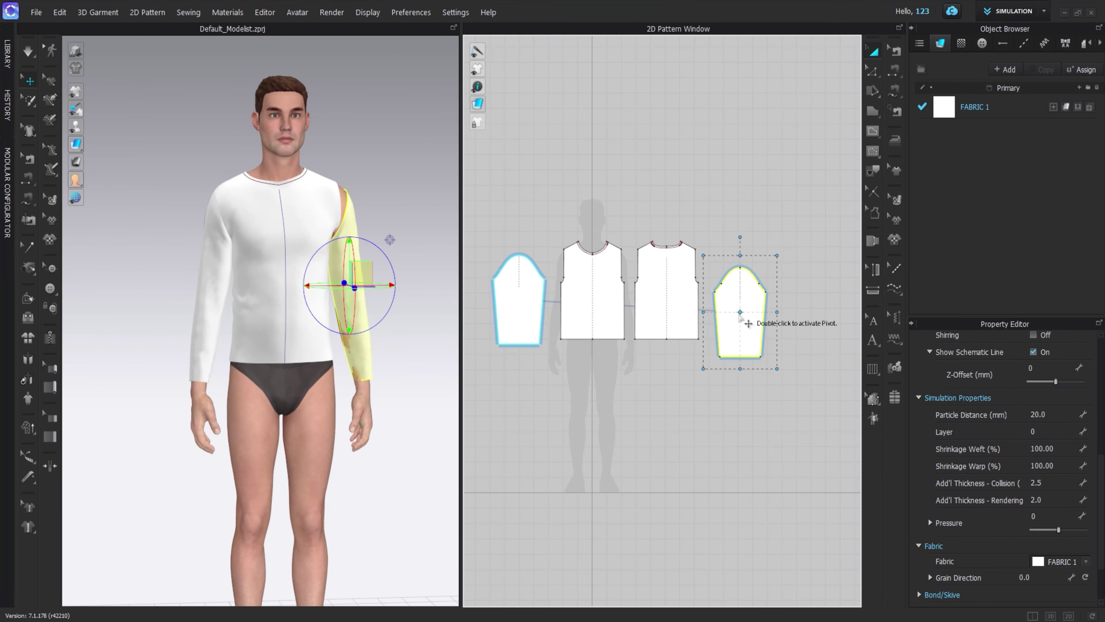
{"action": "left_click", "coordinate": [892, 98]}
{"action": "left_click", "coordinate": [627, 284]}
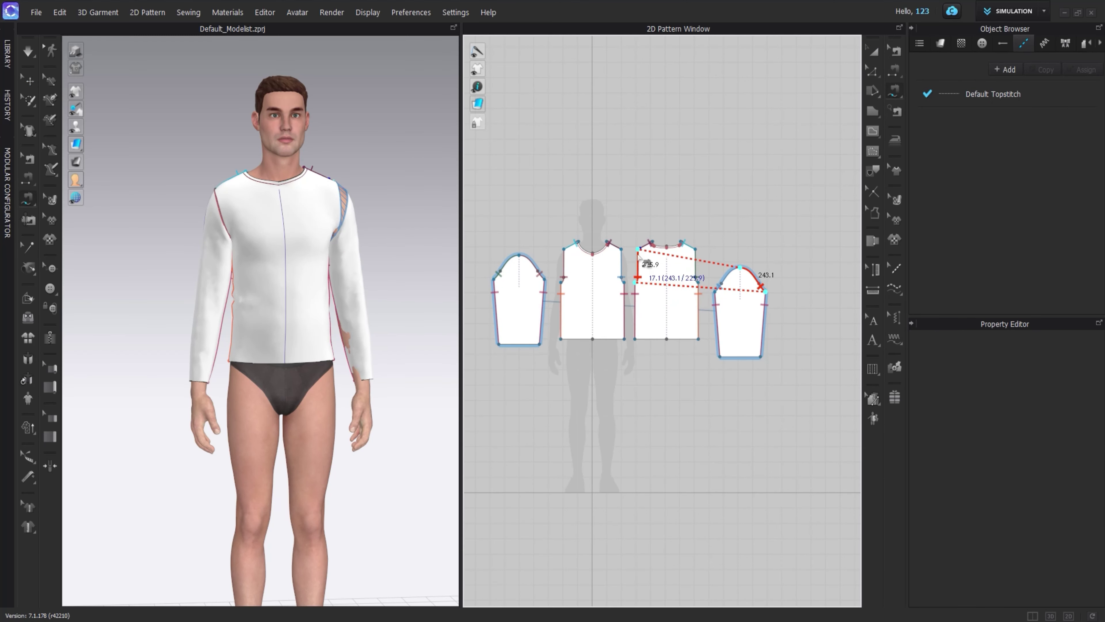
{"action": "left_click", "coordinate": [759, 279]}
- Simulate the shirt with both sleeves and inspect it from the back
{"action": "right_click_drag", "start_coordinate": [348, 287], "coordinate": [203, 287]}
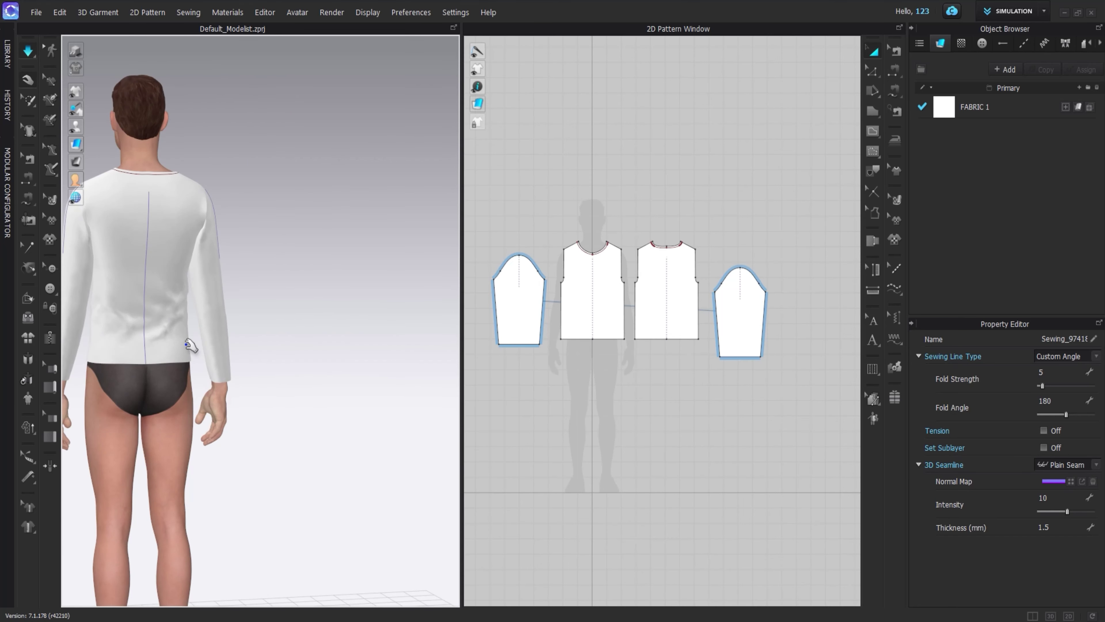
{"action": "left_click", "coordinate": [185, 344]}
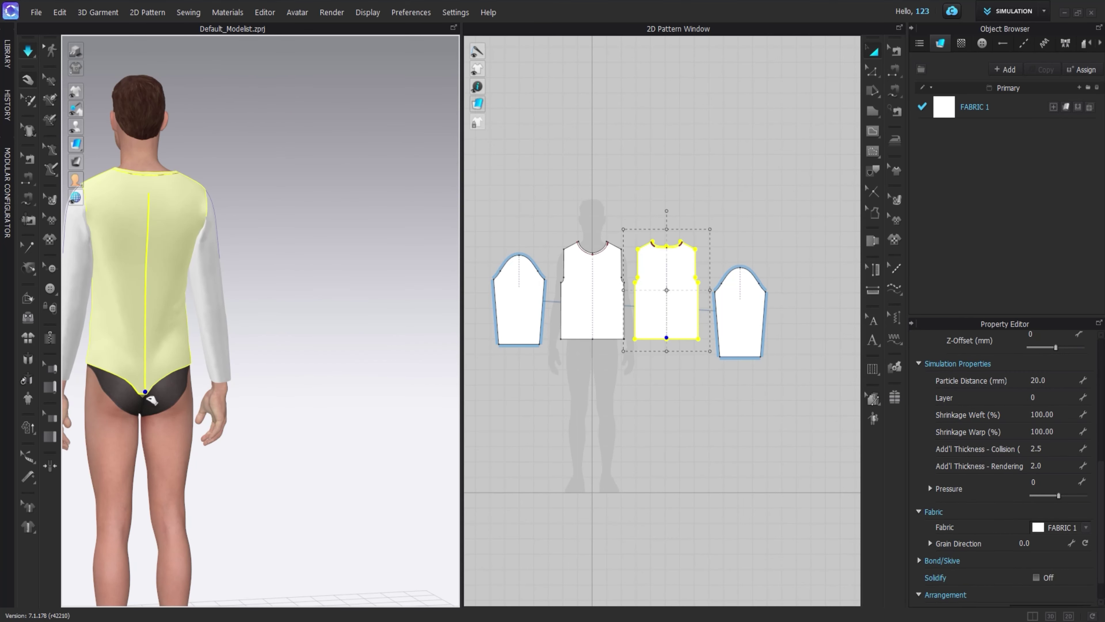
{"action": "left_click", "coordinate": [187, 368]}
{"action": "mouse_move", "coordinate": [187, 369]}
{"action": "right_mouse_down"}
{"action": "mouse_move", "coordinate": [227, 304]}
{"action": "mouse_move", "coordinate": [321, 321]}
{"action": "right_mouse_up"}
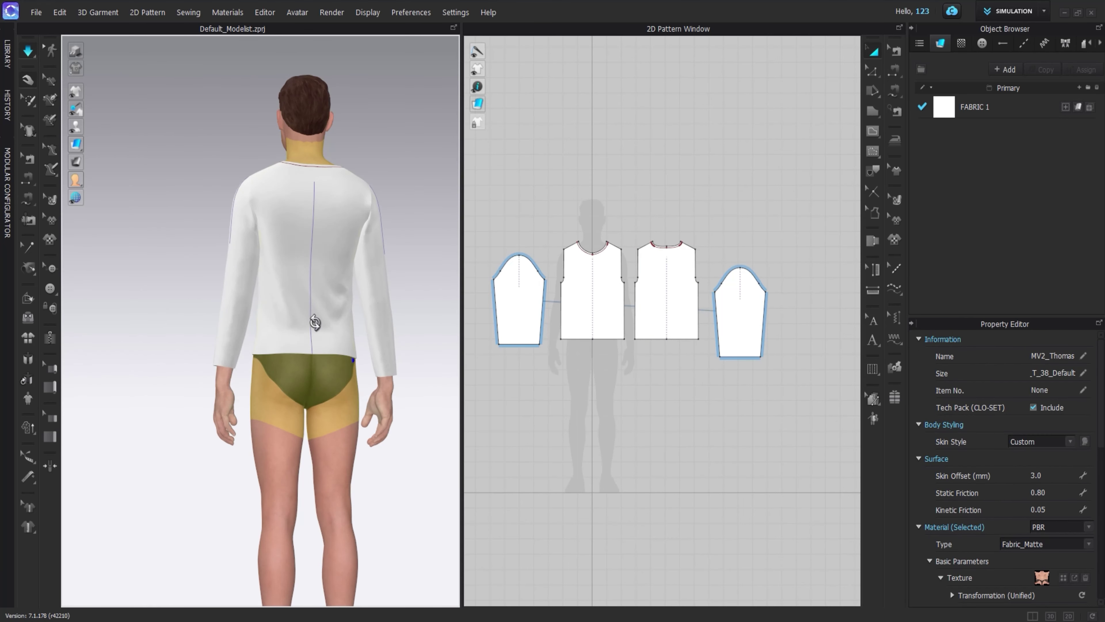
{"action": "left_click", "coordinate": [358, 239]}
{"action": "left_click", "coordinate": [390, 274]}
{"action": "left_click", "coordinate": [740, 375]}
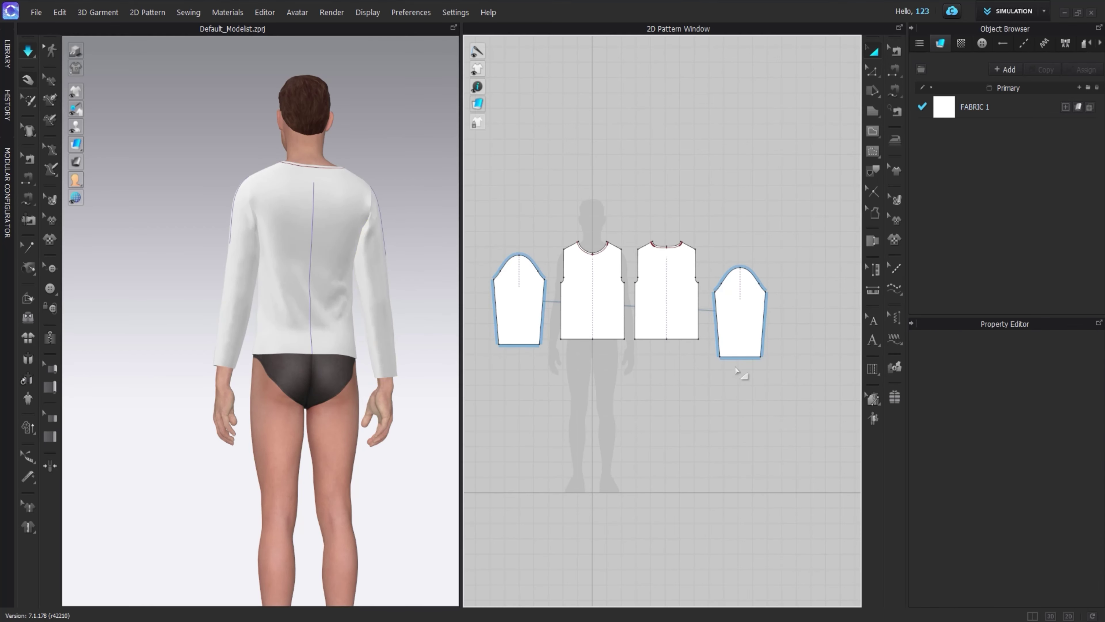
{"action": "left_click", "coordinate": [760, 331]}
{"action": "scroll", "coordinate": [814, 324], "scroll_direction": "up", "scroll_amount": 5}
{"action": "scroll", "coordinate": [794, 294], "scroll_direction": "up", "scroll_amount": 2}
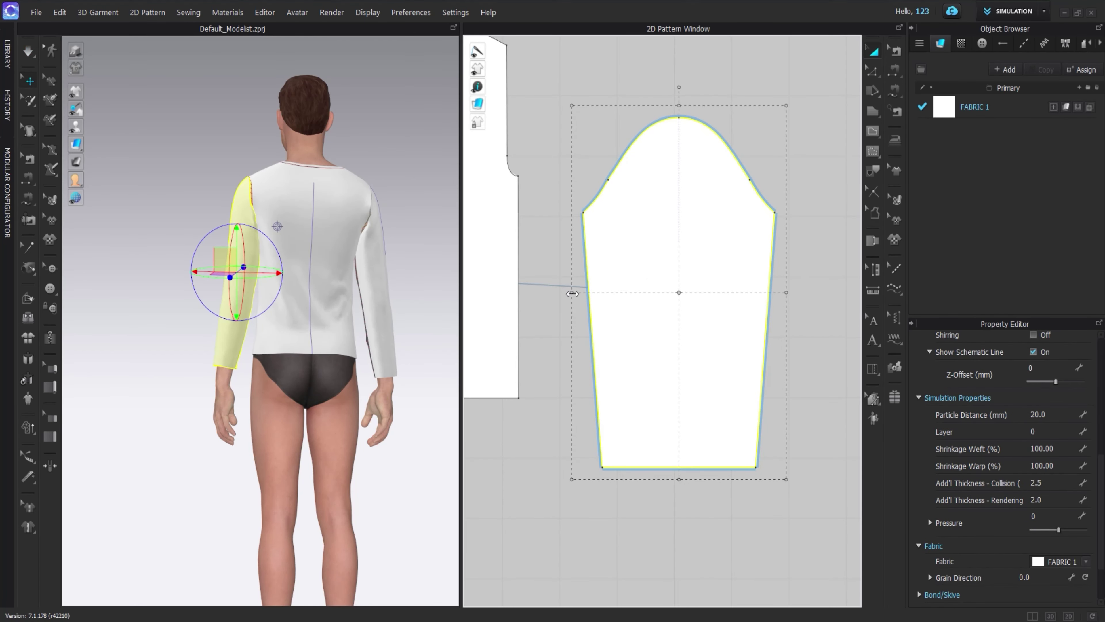
{"action": "scroll", "coordinate": [642, 264], "scroll_direction": "down", "scroll_amount": 2}
{"action": "scroll", "coordinate": [641, 264], "scroll_direction": "down", "scroll_amount": 3}
{"action": "scroll", "coordinate": [320, 317], "scroll_direction": "down", "scroll_amount": 3}
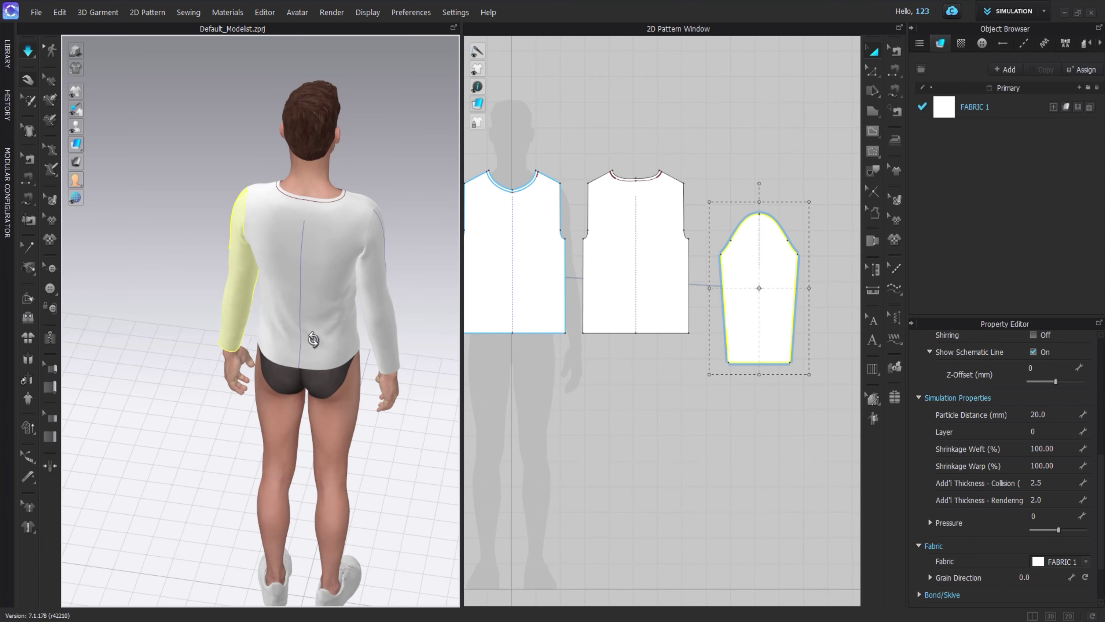
- Return the model to a front view with nothing selected
{"action": "key", "text": "q"}
{"action": "key", "text": "2"}
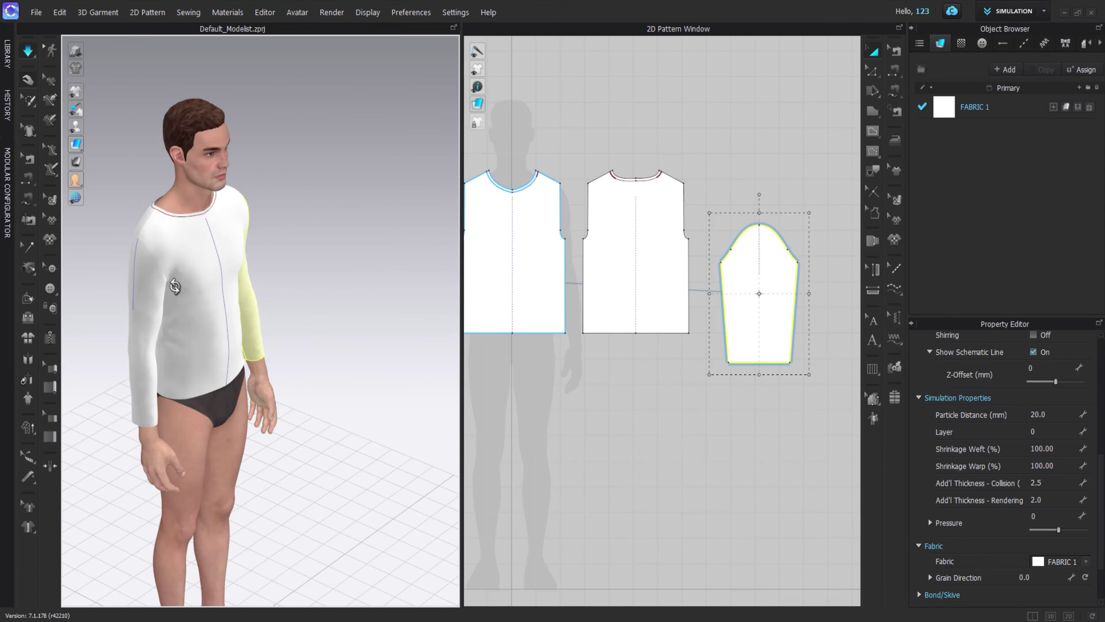
{"action": "left_click", "coordinate": [373, 245]}
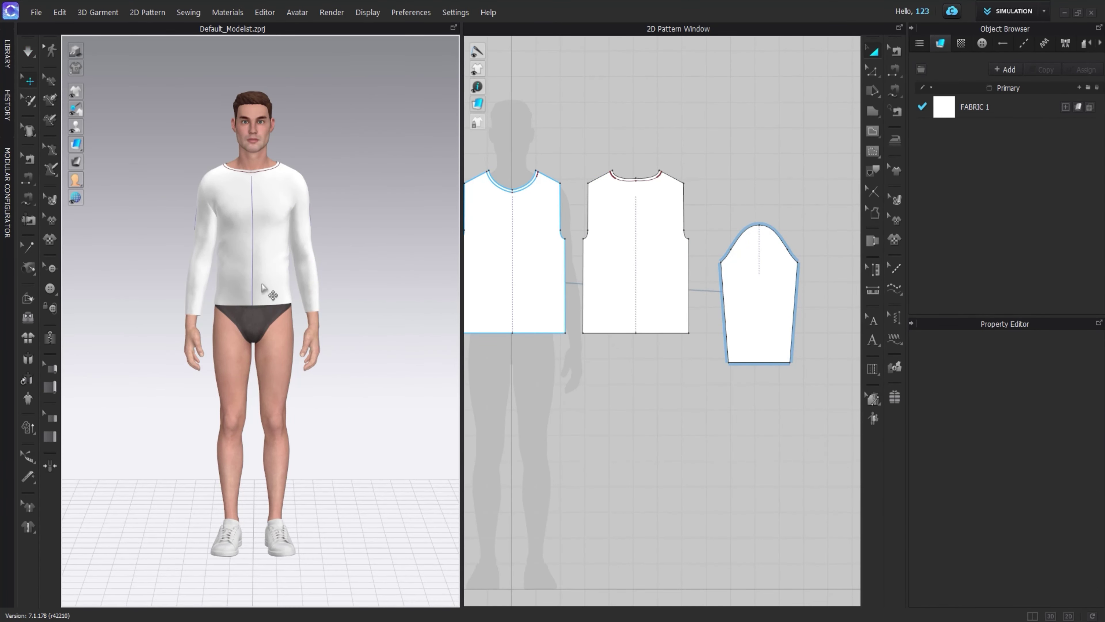
{"action": "scroll", "coordinate": [637, 239], "scroll_direction": "up", "scroll_amount": 2}
{"action": "scroll", "coordinate": [637, 239], "scroll_direction": "up", "scroll_amount": 2}
{"action": "scroll", "coordinate": [636, 240], "scroll_direction": "up", "scroll_amount": 2}
- Add topstitching along the sleeve cap and check it at the shoulder
{"action": "left_click", "coordinate": [895, 288]}
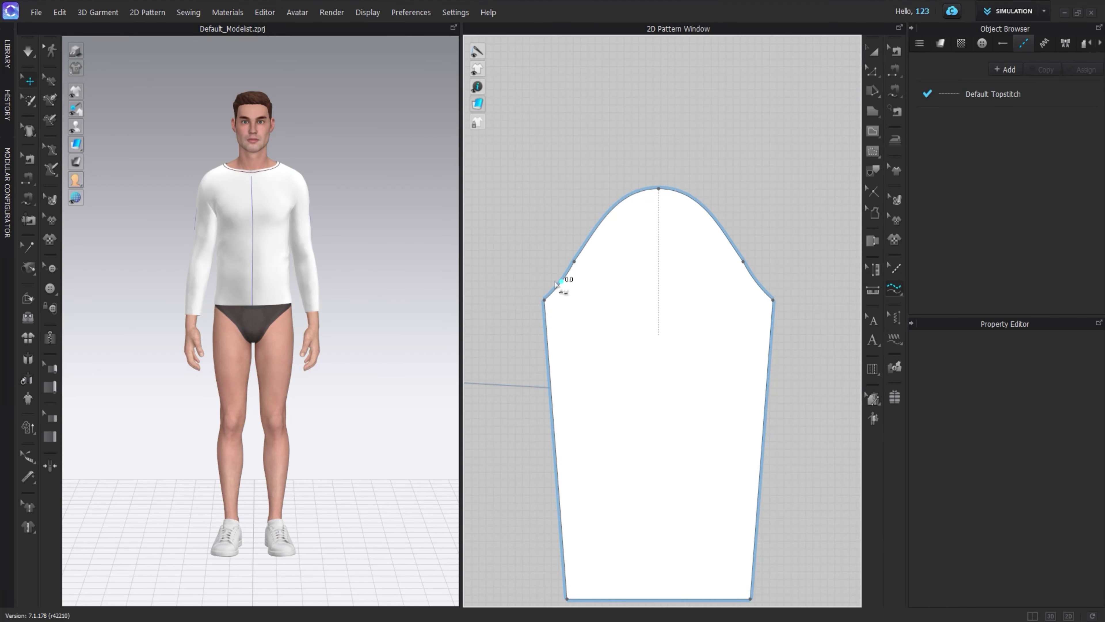
{"action": "left_click", "coordinate": [775, 302]}
{"action": "scroll", "coordinate": [765, 316], "scroll_direction": "down", "scroll_amount": 2}
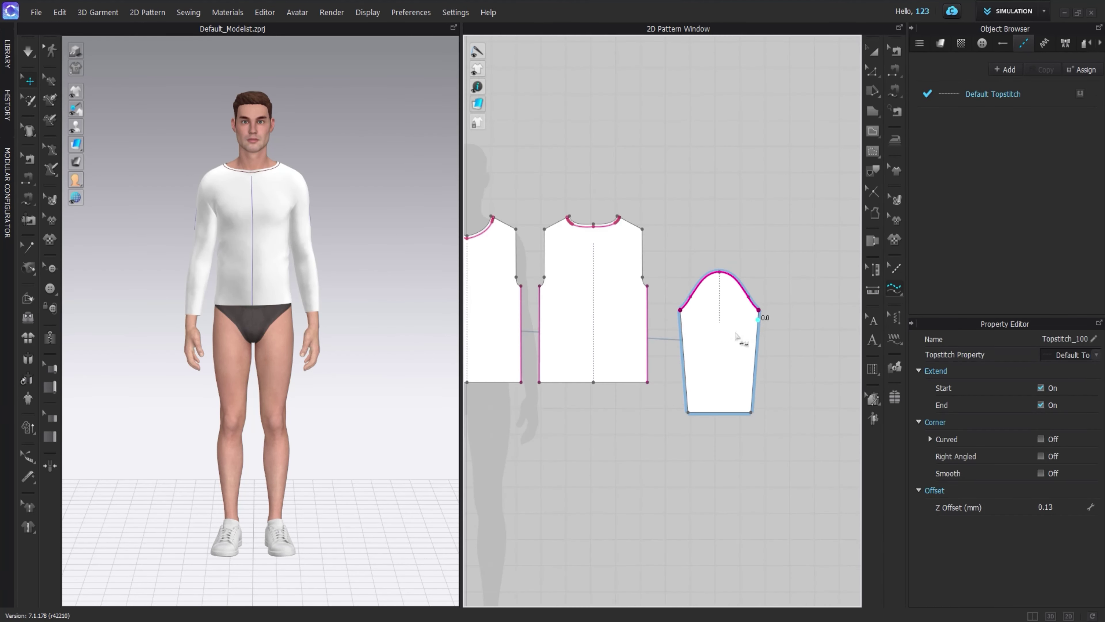
{"action": "scroll", "coordinate": [673, 348], "scroll_direction": "down", "scroll_amount": 2}
{"action": "right_click_drag", "start_coordinate": [277, 281], "coordinate": [267, 316]}
{"action": "scroll", "coordinate": [314, 150], "scroll_direction": "up", "scroll_amount": 3}
{"action": "scroll", "coordinate": [314, 150], "scroll_direction": "up", "scroll_amount": 3}
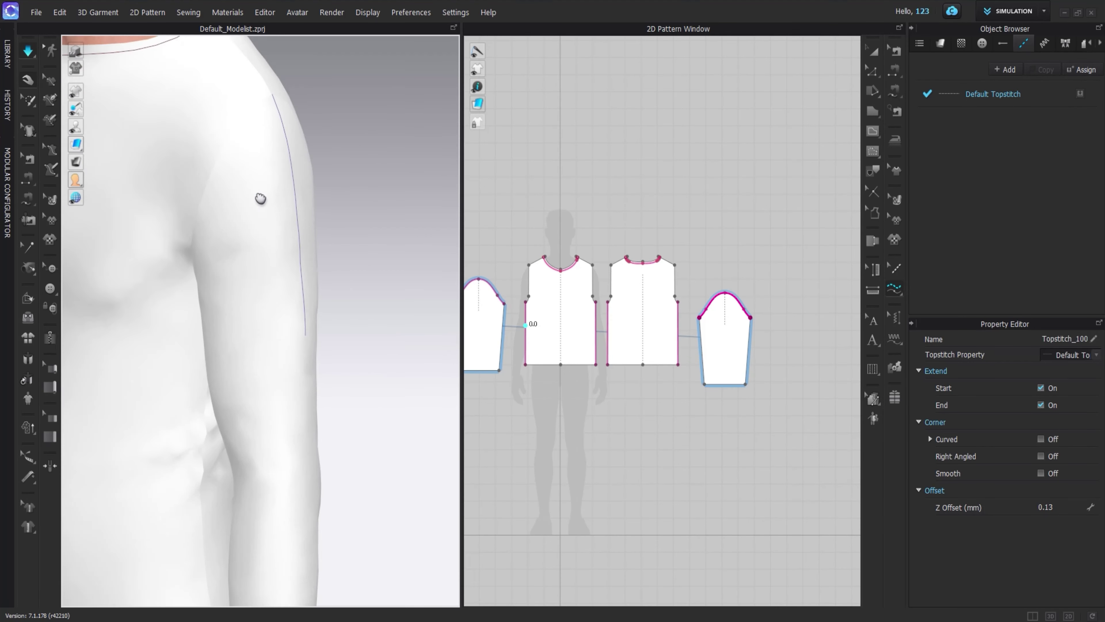
{"action": "scroll", "coordinate": [259, 202], "scroll_direction": "up", "scroll_amount": 2}
{"action": "scroll", "coordinate": [235, 207], "scroll_direction": "down", "scroll_amount": 1}
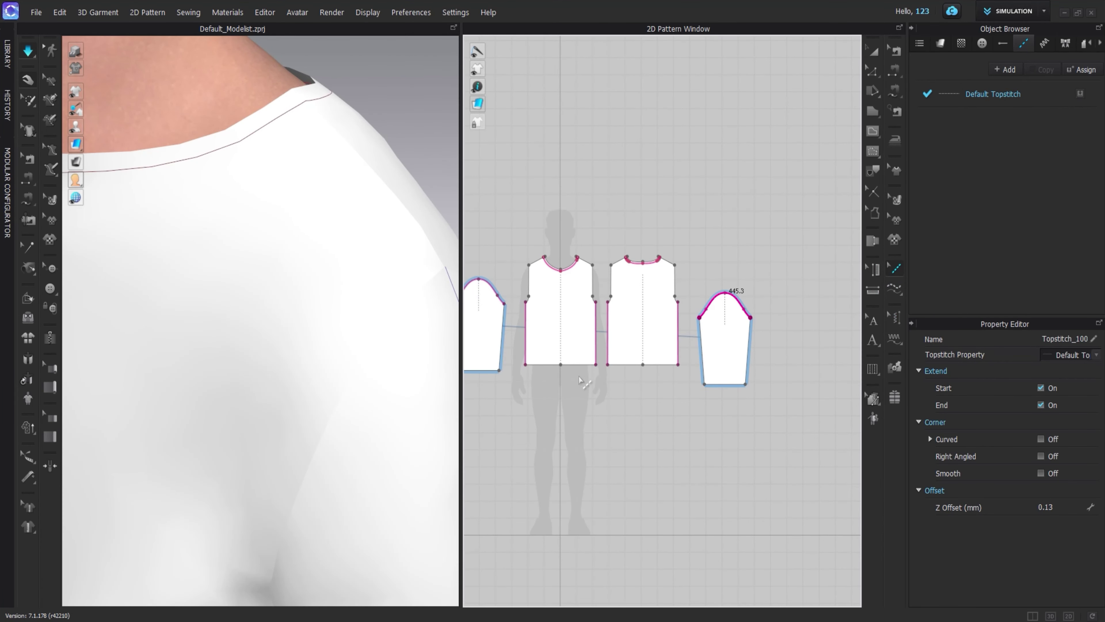
- Choose Free Topstitch from the topstitch types and orbit around the garment
{"action": "left_click", "coordinate": [889, 296]}
{"action": "left_click", "coordinate": [951, 301]}
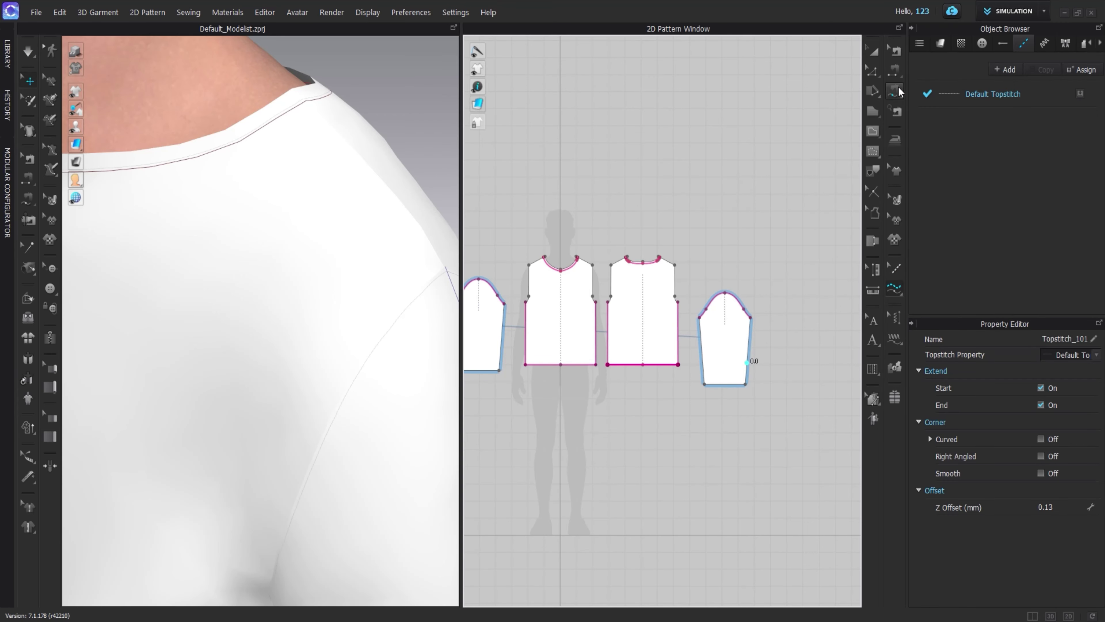
{"action": "key", "text": "a"}
{"action": "mouse_move", "coordinate": [370, 313]}
{"action": "right_mouse_down"}
{"action": "mouse_move", "coordinate": [286, 286]}
{"action": "mouse_move", "coordinate": [247, 370]}
{"action": "right_mouse_up"}
{"action": "scroll", "coordinate": [557, 363], "scroll_direction": "up", "scroll_amount": 3}
- Offset the bodice hem edges as an internal line
{"action": "scroll", "coordinate": [630, 334], "scroll_direction": "up", "scroll_amount": 3}
{"action": "left_click", "coordinate": [629, 334]}
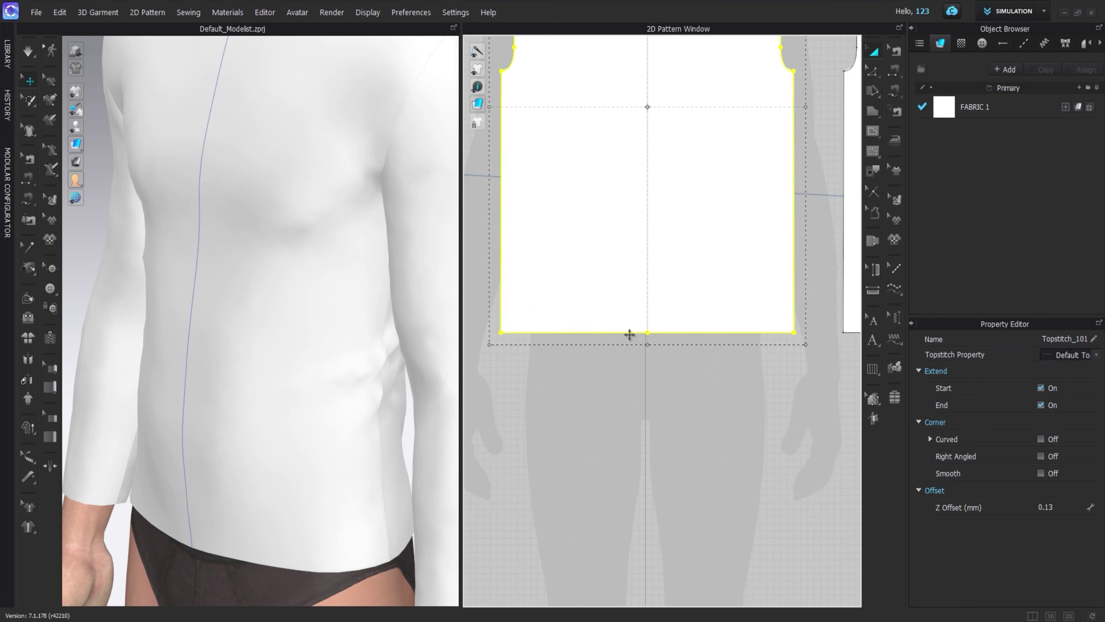
{"action": "key", "text": "z"}
{"action": "left_click", "coordinate": [653, 333]}
{"action": "scroll", "coordinate": [698, 353], "scroll_direction": "down", "scroll_amount": 2}
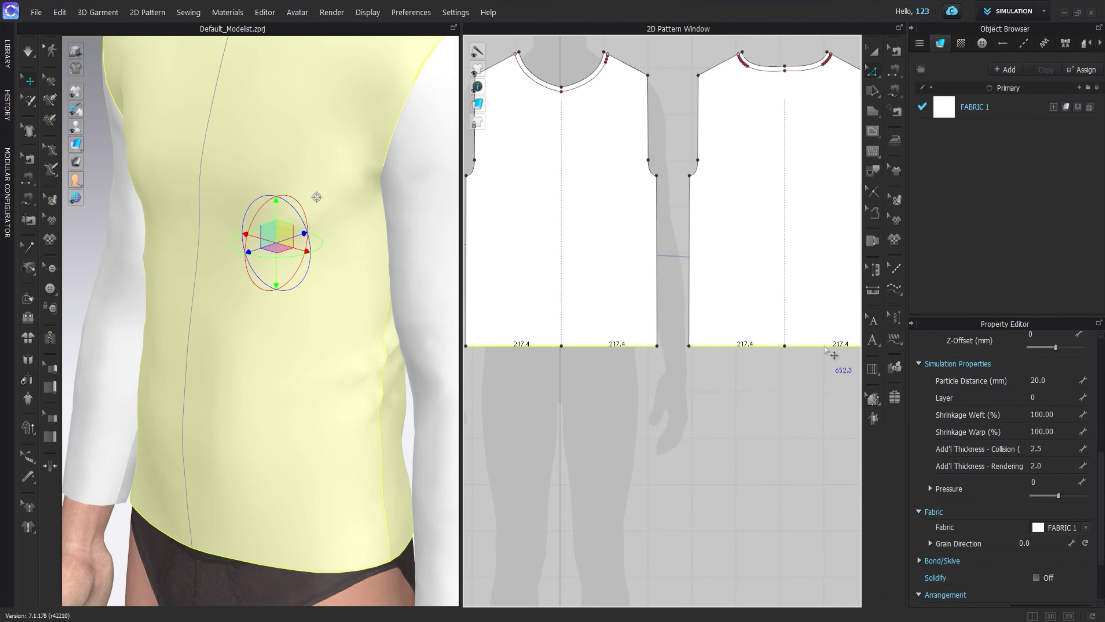
{"action": "right_click", "coordinate": [825, 350]}
{"action": "left_click", "coordinate": [875, 456]}
{"action": "left_click", "coordinate": [529, 370]}
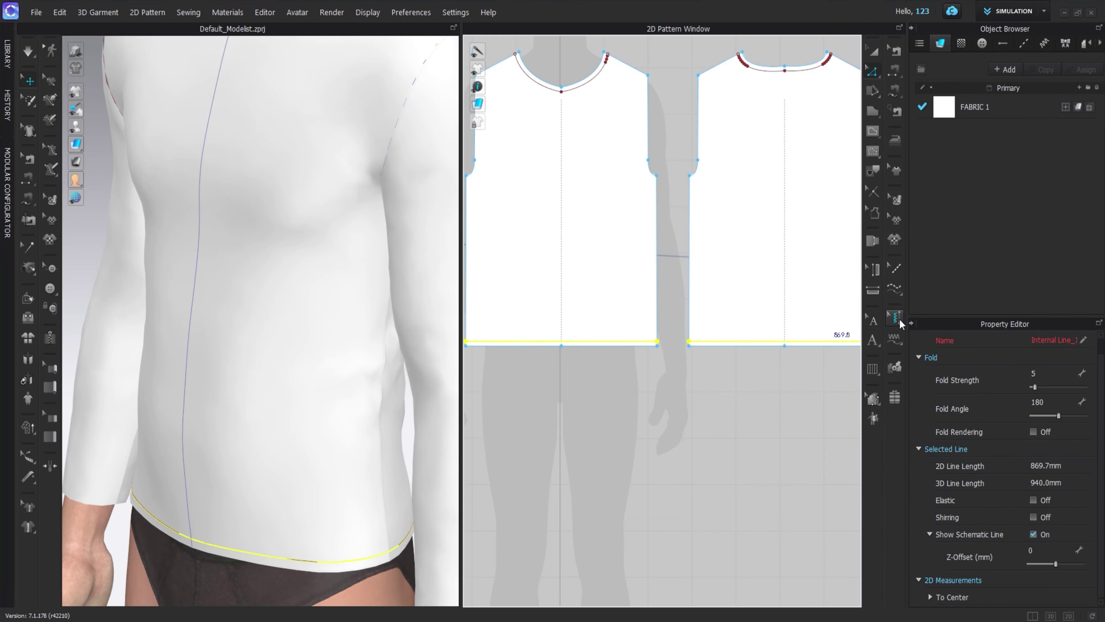
- Add puckering along the hems of both bodice pieces
{"action": "left_click", "coordinate": [895, 338]}
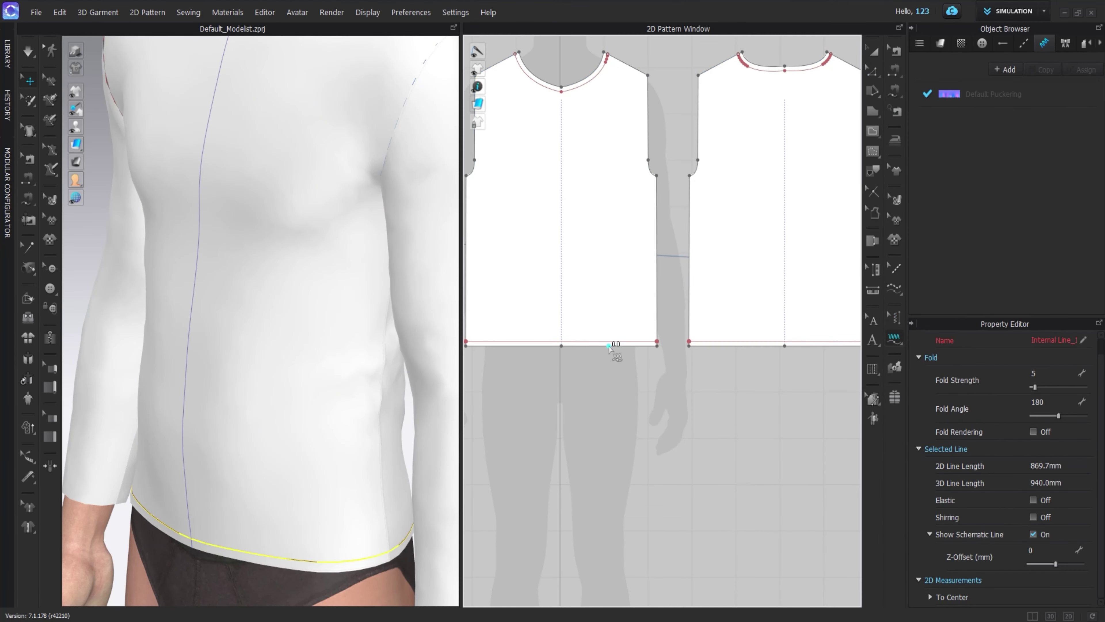
{"action": "left_click", "coordinate": [655, 342]}
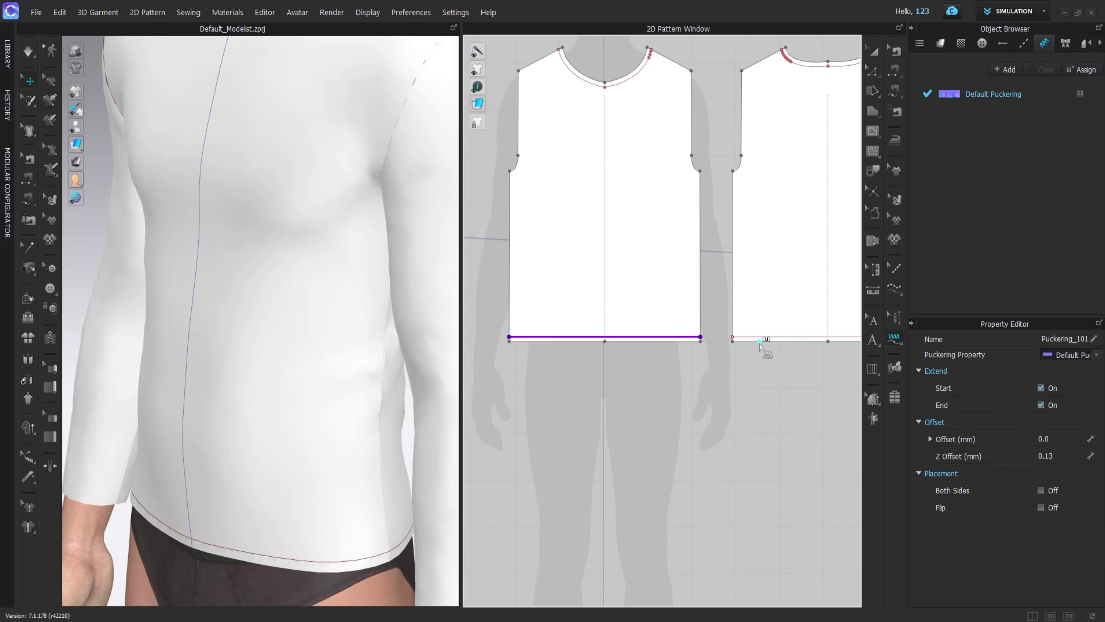
{"action": "left_click", "coordinate": [807, 350]}
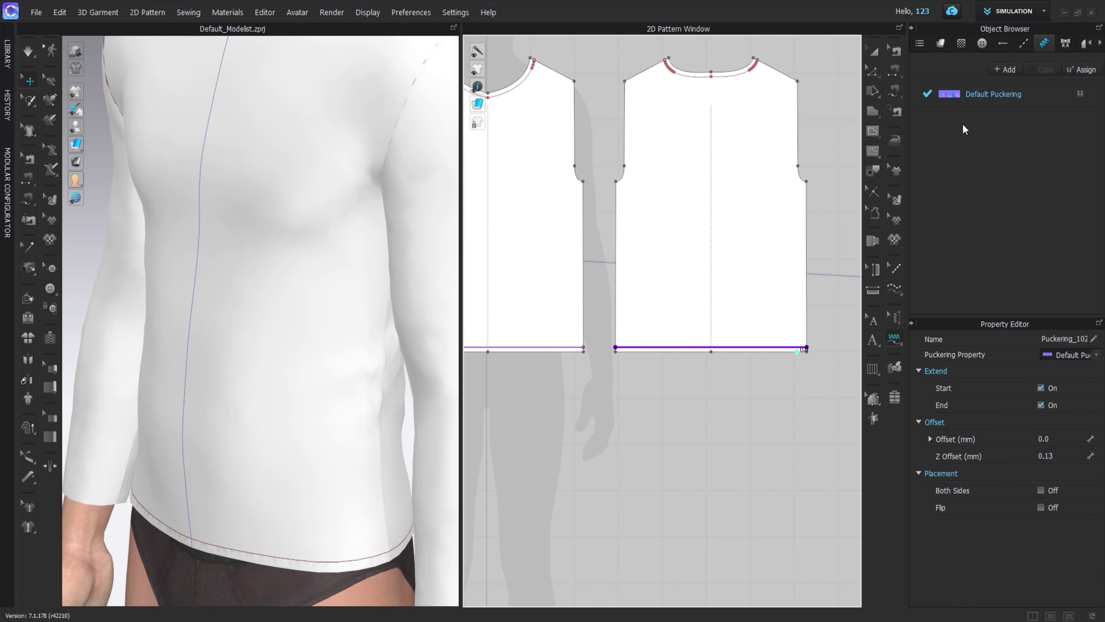
{"action": "key", "text": "a"}
{"action": "scroll", "coordinate": [356, 425], "scroll_direction": "up", "scroll_amount": 3}
{"action": "scroll", "coordinate": [333, 415], "scroll_direction": "up", "scroll_amount": 3}
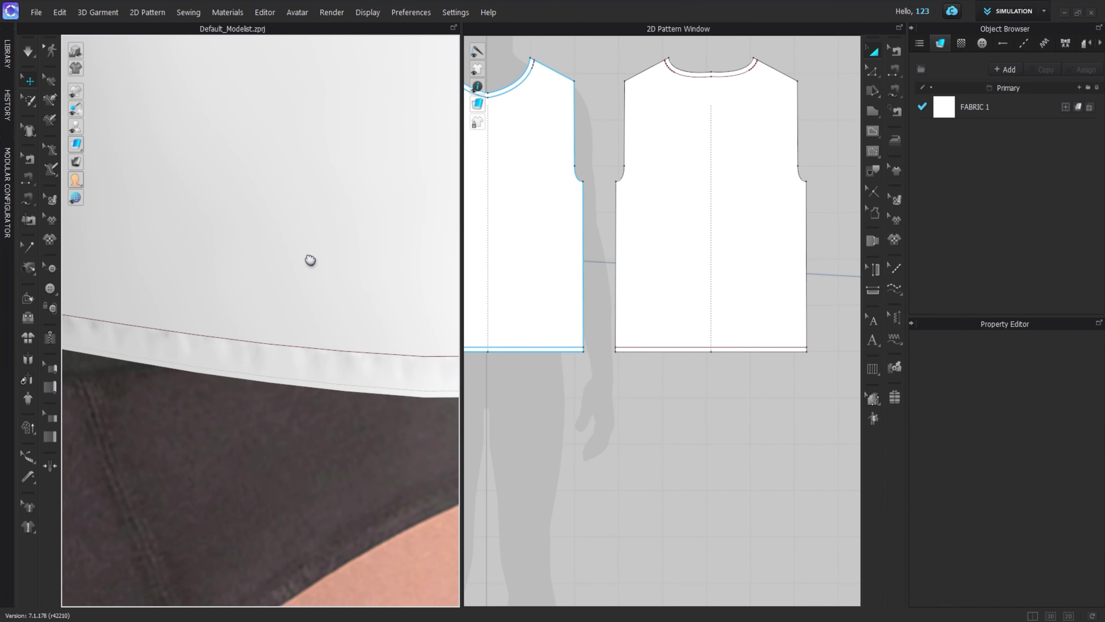
- Topstitch the hems of both the right and left bodice pieces
{"action": "left_click", "coordinate": [807, 349]}
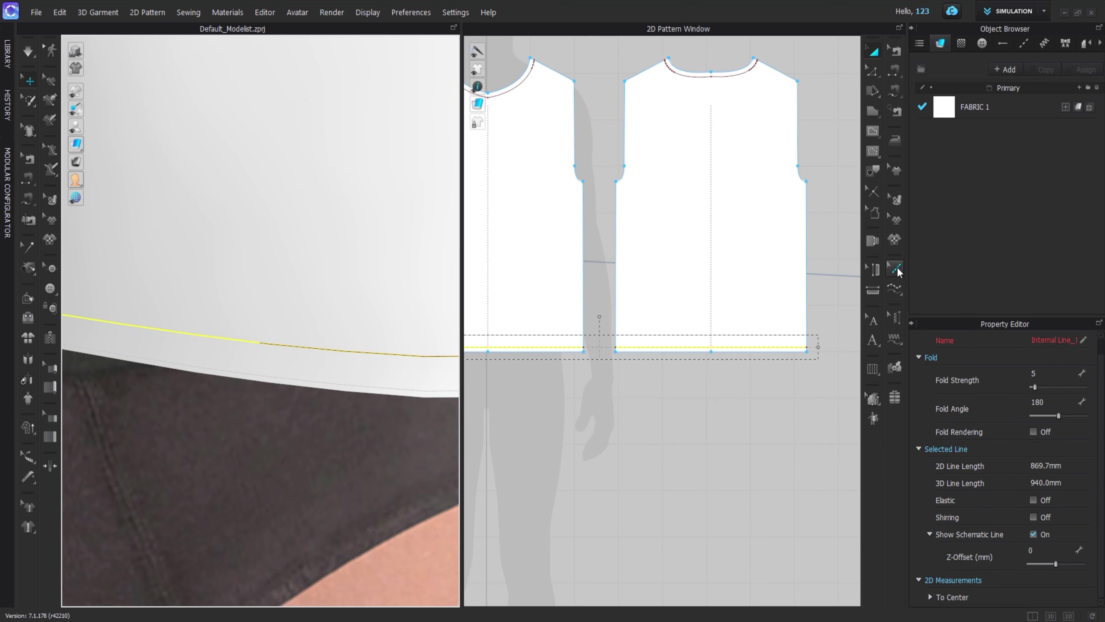
{"action": "left_click", "coordinate": [896, 270]}
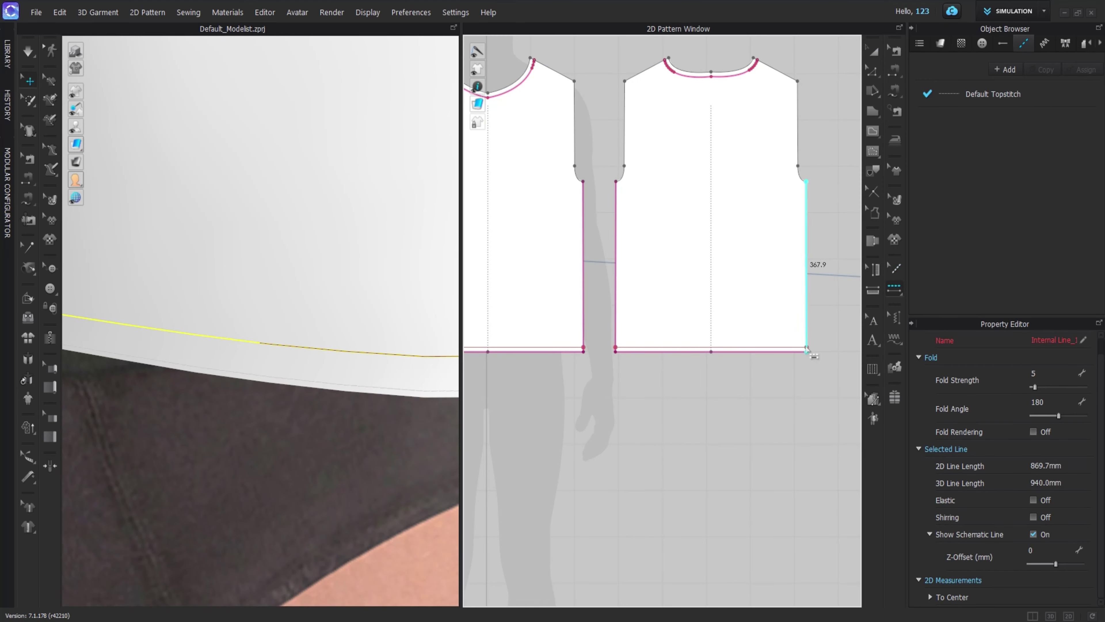
{"action": "left_click", "coordinate": [775, 350]}
{"action": "left_click", "coordinate": [512, 347]}
{"action": "key", "text": "a"}
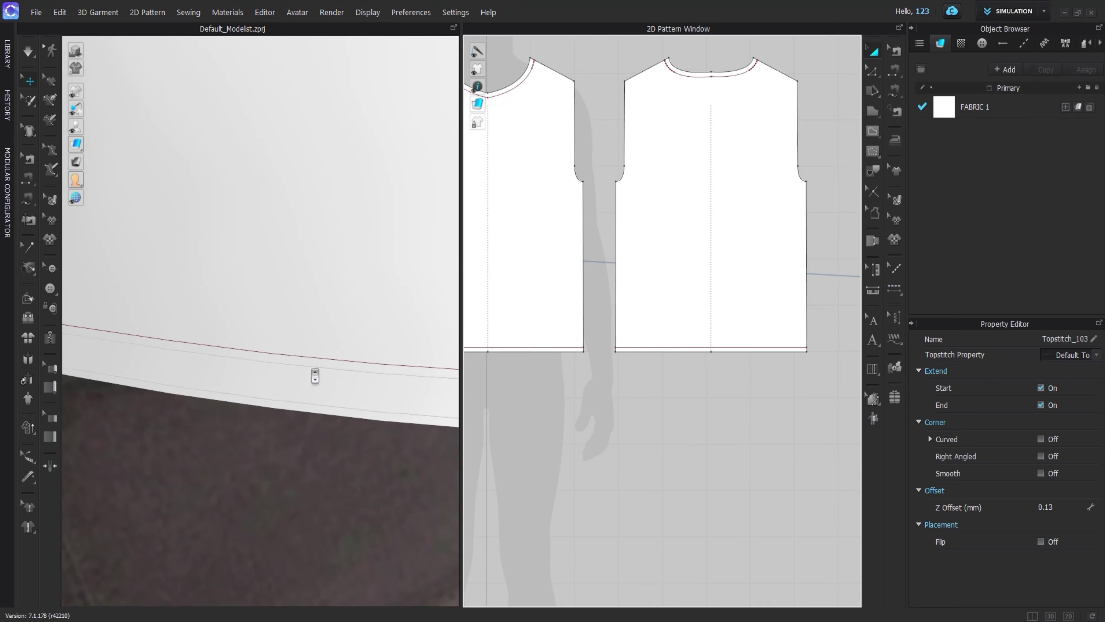
{"action": "scroll", "coordinate": [305, 291], "scroll_direction": "down", "scroll_amount": 5}
- In Edit Pattern mode, select the front bodice and centre it in the 2D window
{"action": "scroll", "coordinate": [287, 283], "scroll_direction": "down", "scroll_amount": 5}
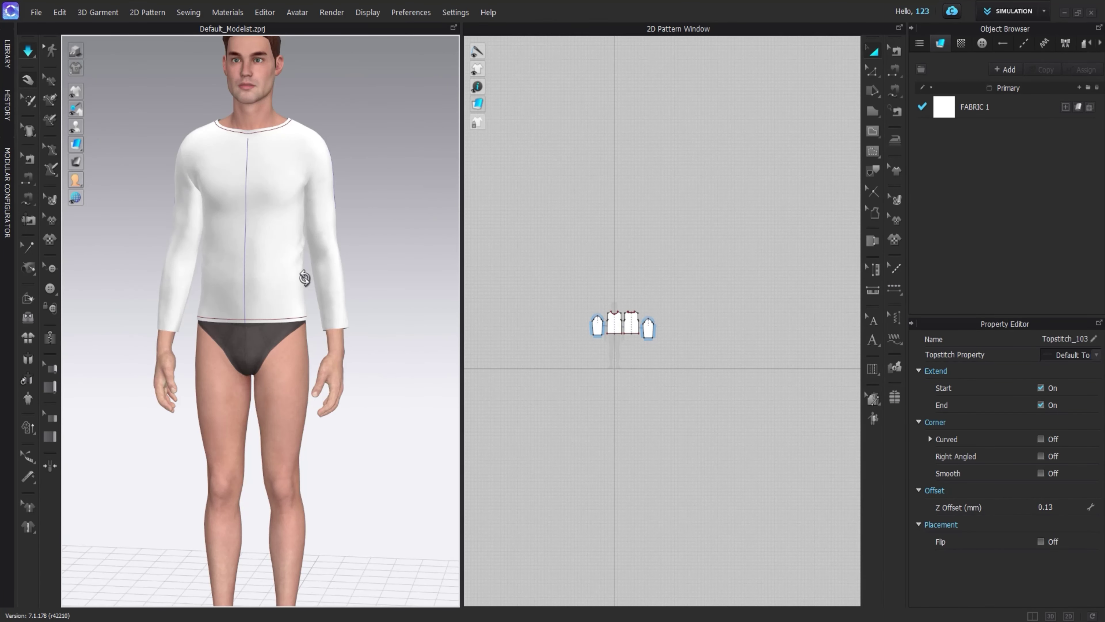
{"action": "left_click", "coordinate": [295, 285]}
{"action": "left_click", "coordinate": [629, 376]}
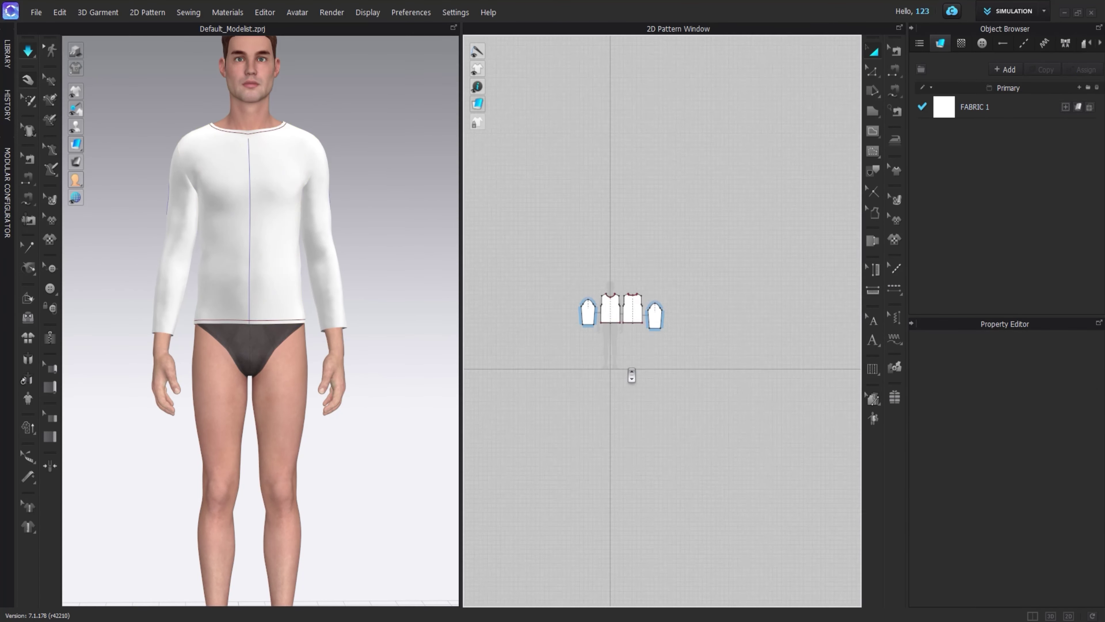
{"action": "right_click_drag", "start_coordinate": [306, 302], "coordinate": [283, 270]}
{"action": "scroll", "coordinate": [548, 212], "scroll_direction": "up", "scroll_amount": 5}
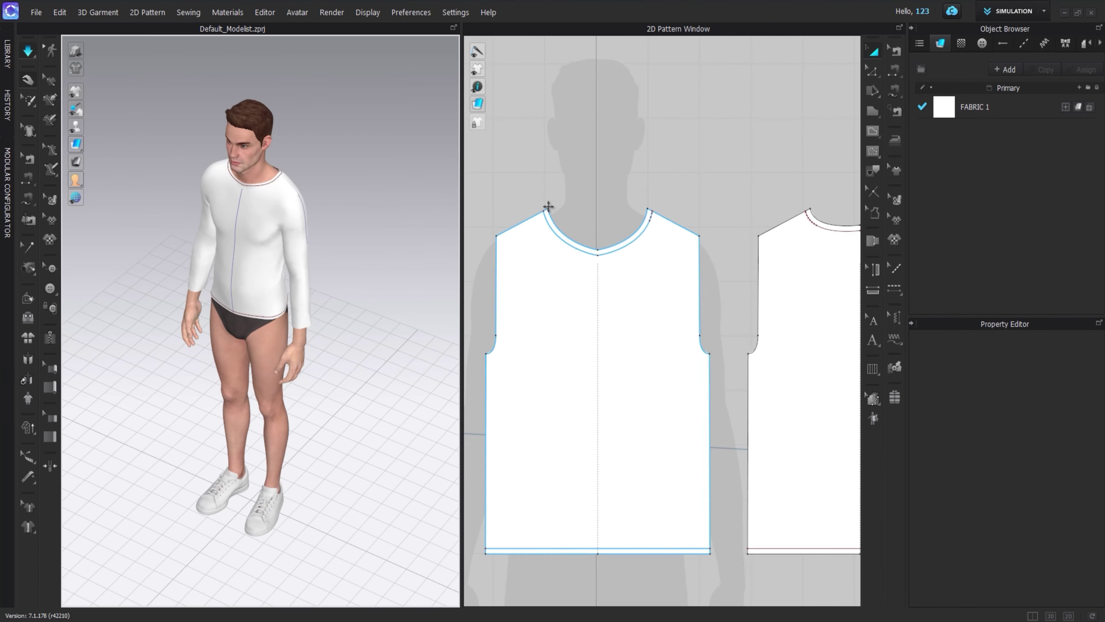
{"action": "key", "text": "z"}
{"action": "left_click", "coordinate": [561, 228]}
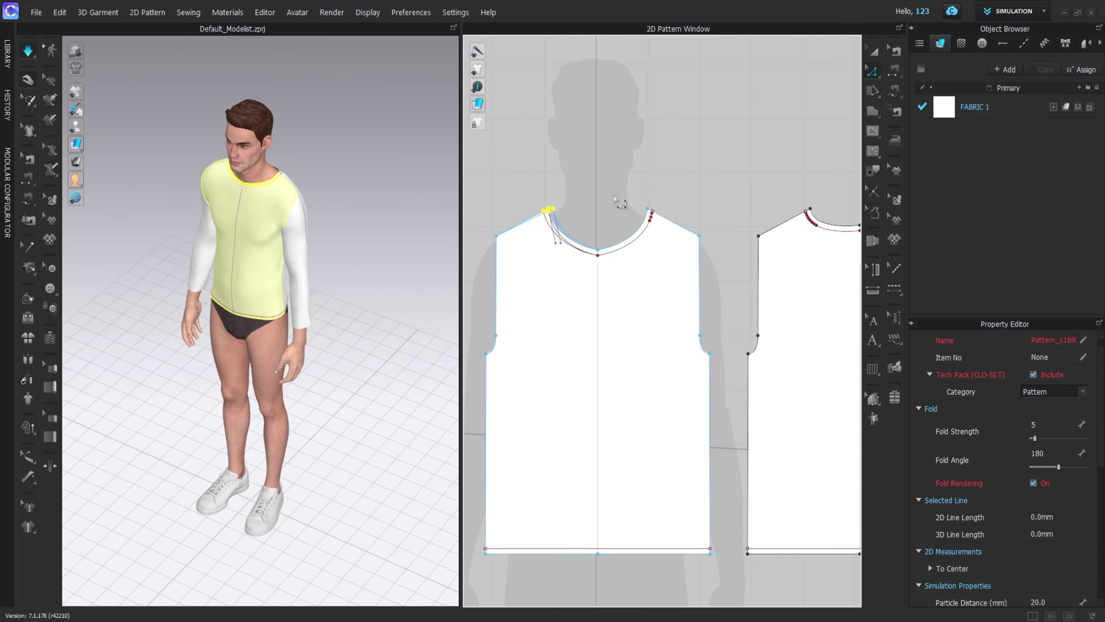
{"action": "left_click", "coordinate": [670, 227]}
{"action": "right_click_drag", "start_coordinate": [652, 239], "coordinate": [693, 242]}
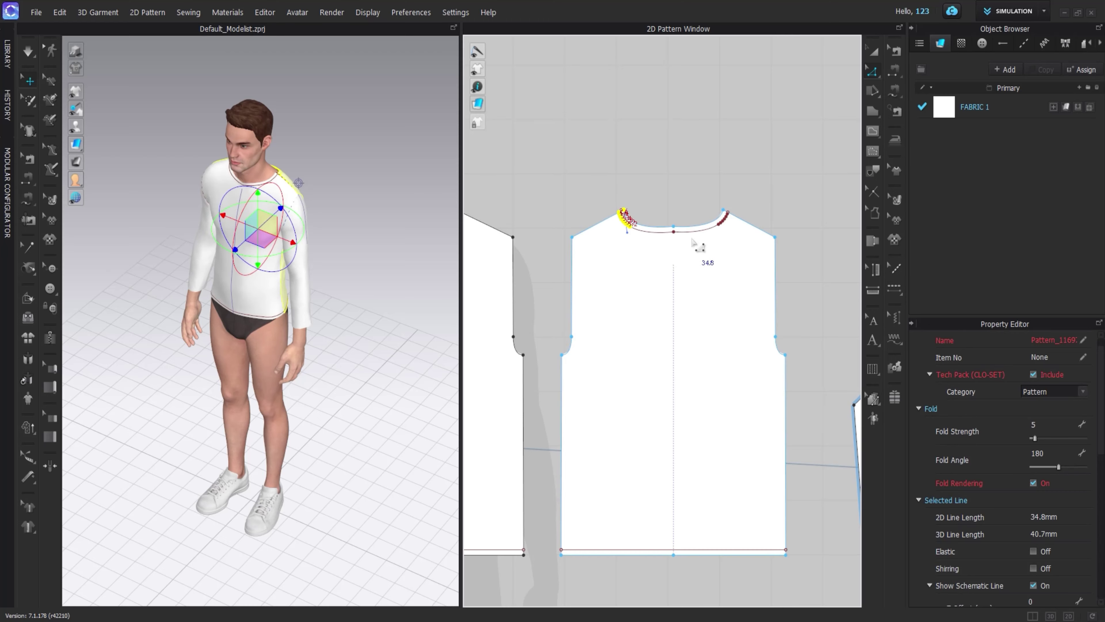
{"action": "left_click", "coordinate": [410, 180]}
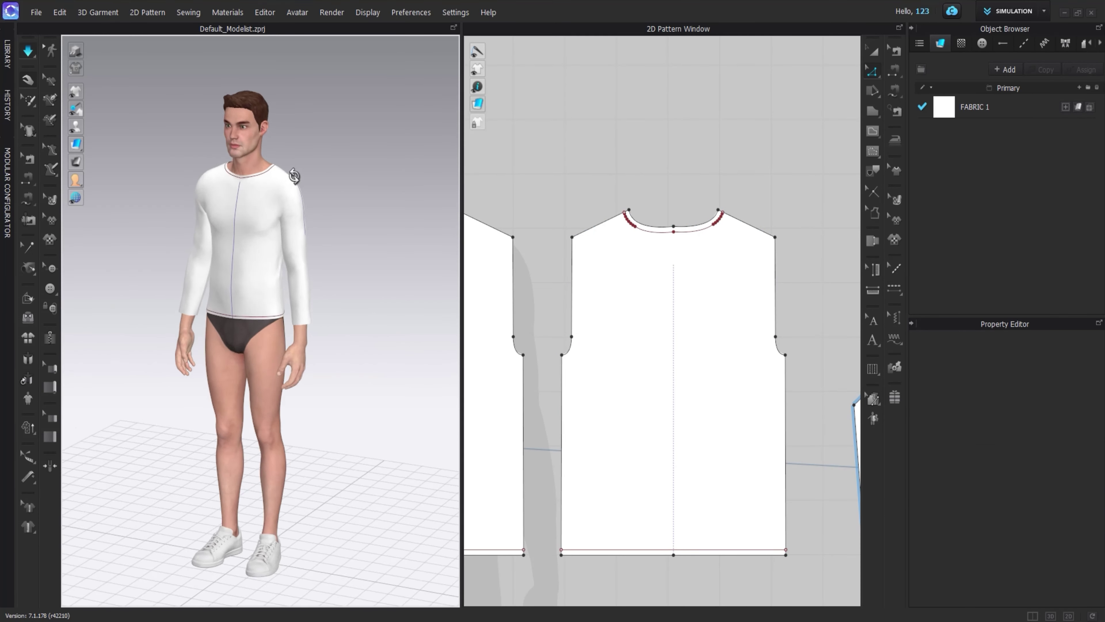
- Drag the front neckline's centre point down into a V and simulate
{"action": "scroll", "coordinate": [735, 212], "scroll_direction": "up", "scroll_amount": 5}
{"action": "left_click", "coordinate": [736, 211]}
{"action": "scroll", "coordinate": [731, 218], "scroll_direction": "down", "scroll_amount": 2}
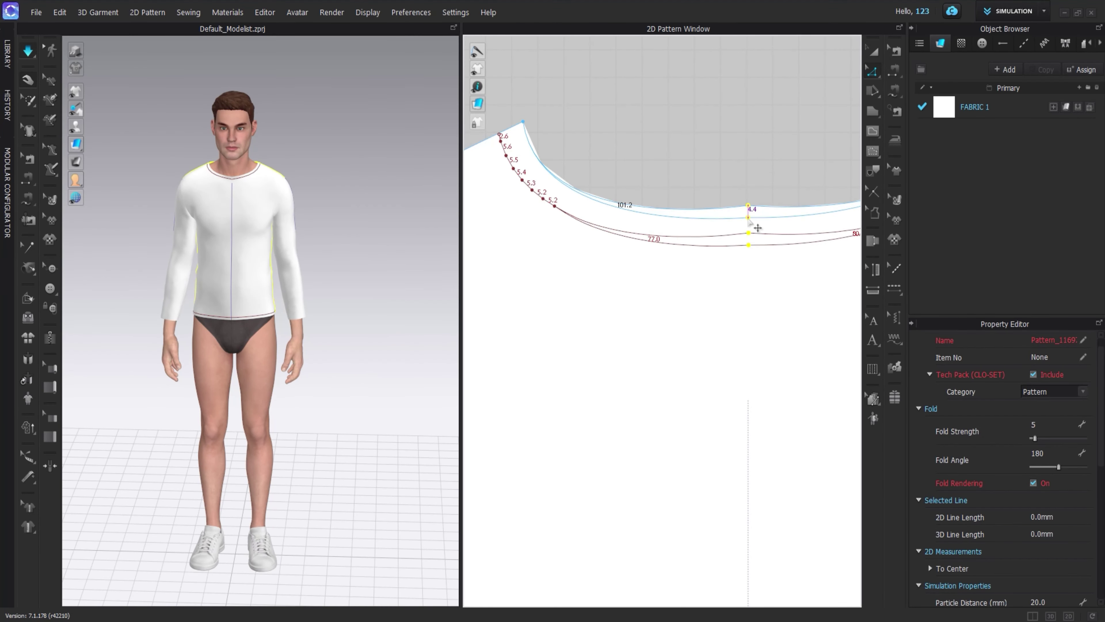
{"action": "scroll", "coordinate": [722, 231], "scroll_direction": "down", "scroll_amount": 3}
{"action": "scroll", "coordinate": [712, 247], "scroll_direction": "up", "scroll_amount": 2}
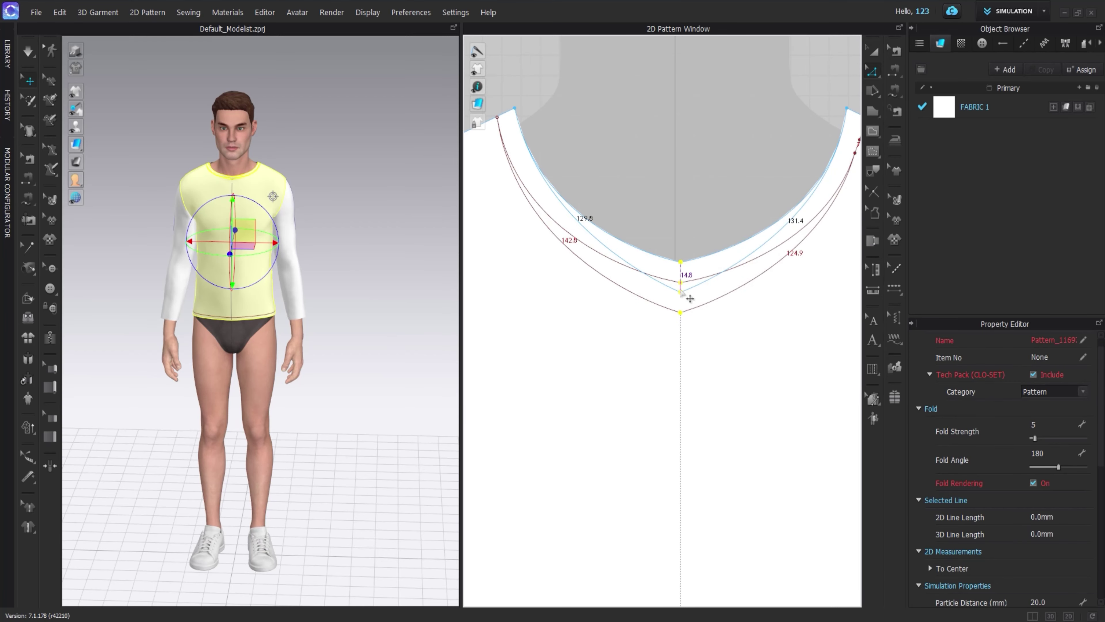
{"action": "key", "text": "space"}
- Inspect the re-draped shirt from the back, then return to the front view
{"action": "right_click_drag", "start_coordinate": [268, 224], "coordinate": [279, 288]}
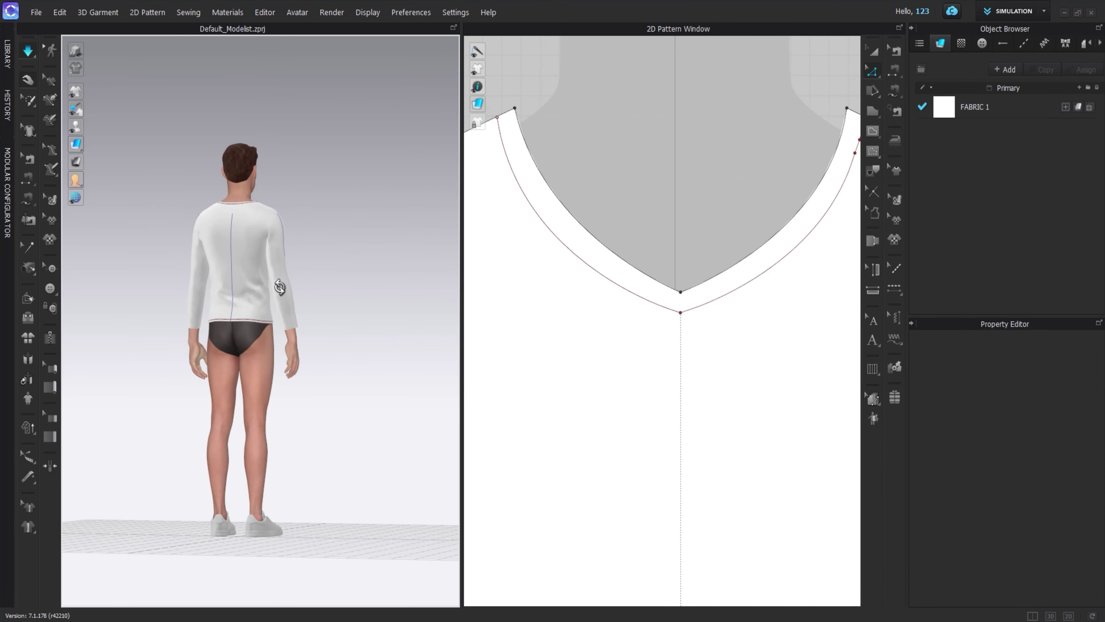
{"action": "left_click", "coordinate": [249, 276]}
{"action": "left_click", "coordinate": [257, 357]}
{"action": "left_click", "coordinate": [248, 320]}
{"action": "left_click", "coordinate": [257, 348]}
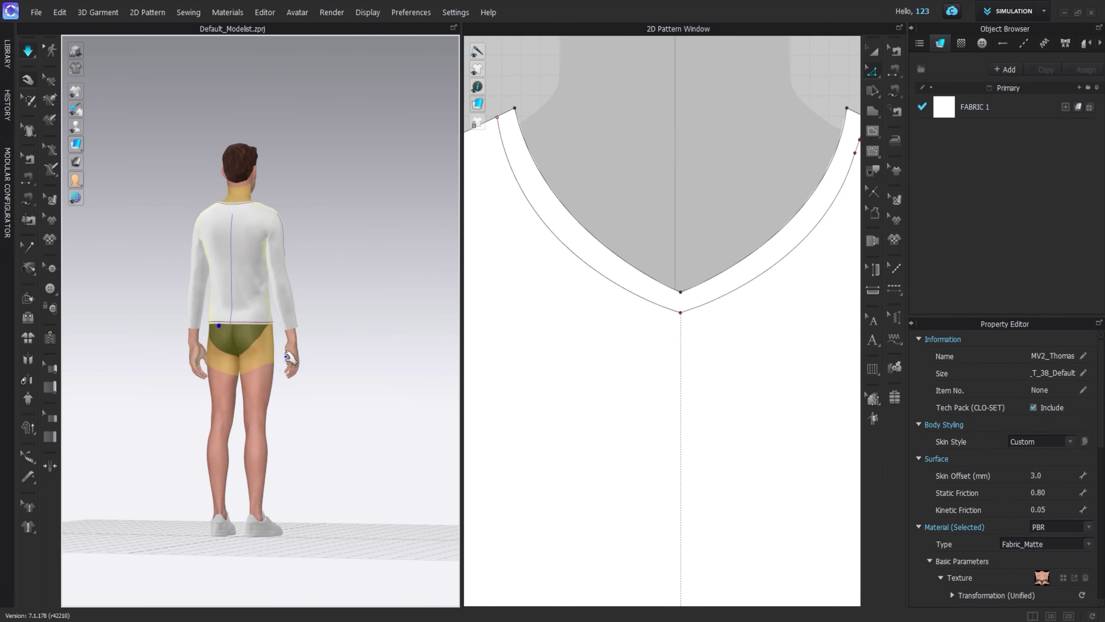
{"action": "key", "text": "2"}
{"action": "scroll", "coordinate": [606, 383], "scroll_direction": "down", "scroll_amount": 8}
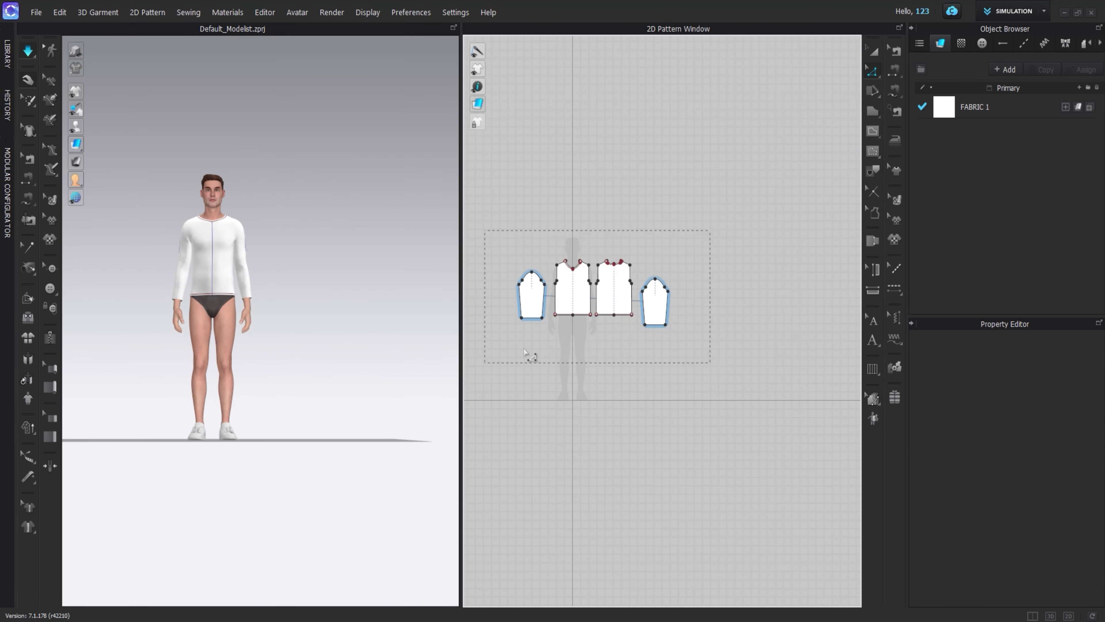
- Move all the shirt pattern pieces up and to the right, clearing space for the trousers
{"action": "key", "text": "ctrl+a"}
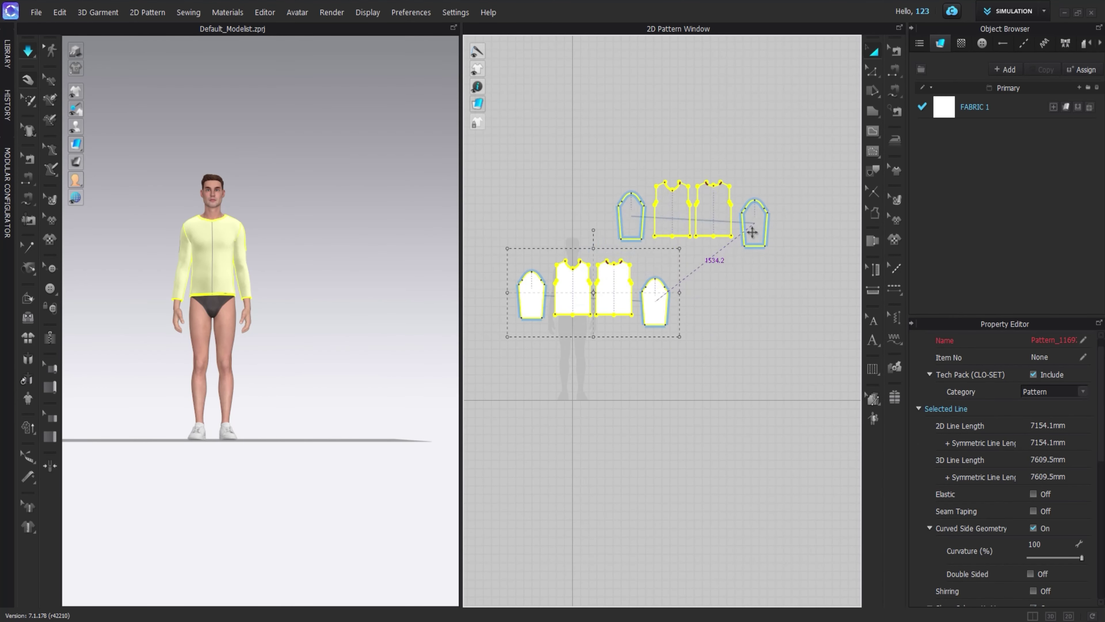
{"action": "left_click_drag", "start_coordinate": [653, 309], "coordinate": [796, 168]}
{"action": "left_click", "coordinate": [646, 266]}
{"action": "scroll", "coordinate": [629, 274], "scroll_direction": "up", "scroll_amount": 5}
{"action": "scroll", "coordinate": [635, 278], "scroll_direction": "up", "scroll_amount": 4}
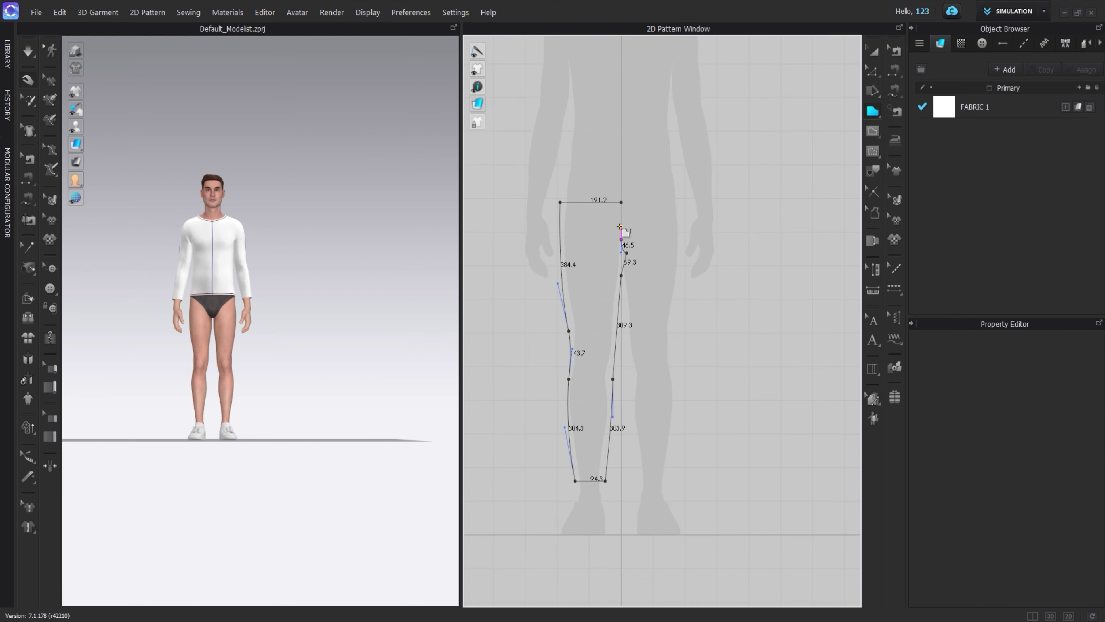
- Close the trouser-leg outline and place a mirrored copy beside it
{"action": "left_click", "coordinate": [621, 203]}
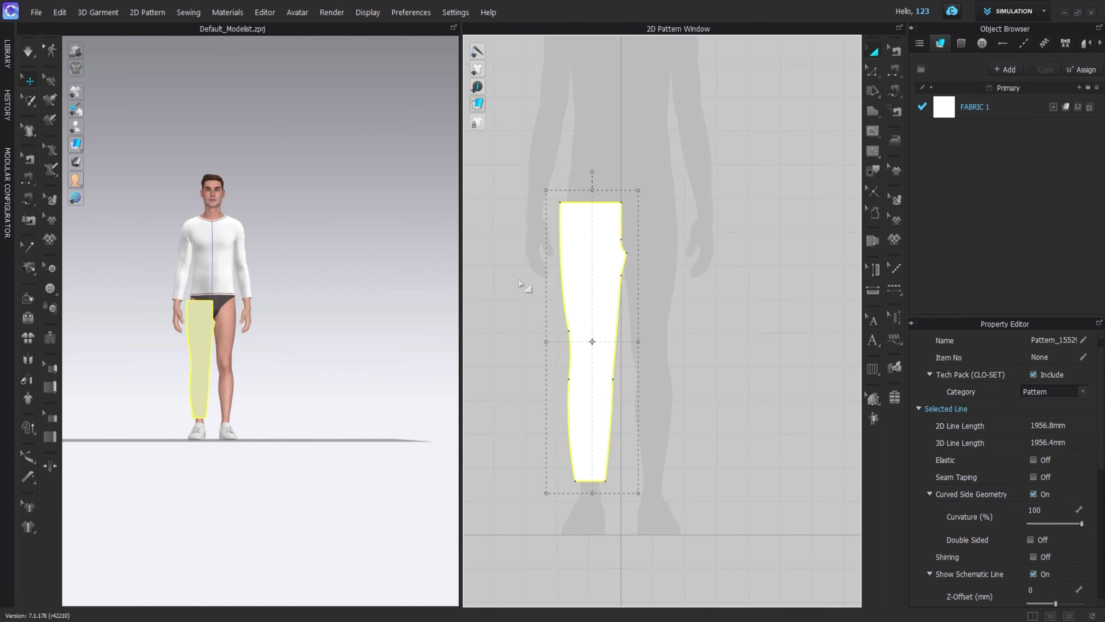
{"action": "right_click", "coordinate": [592, 291]}
{"action": "left_click", "coordinate": [631, 150]}
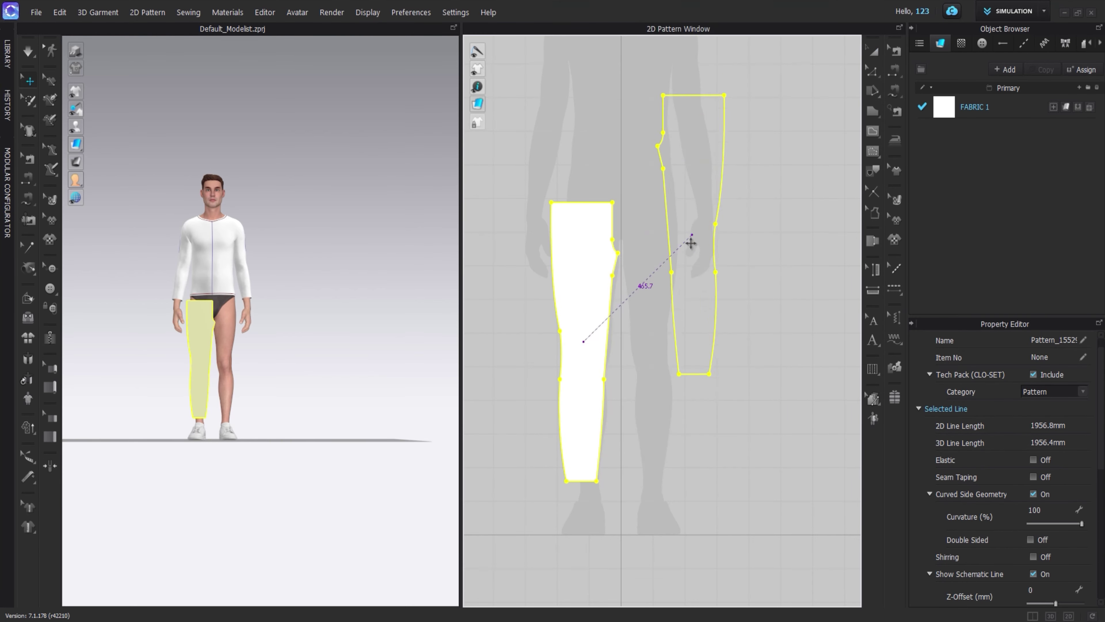
{"action": "left_click", "coordinate": [658, 345]}
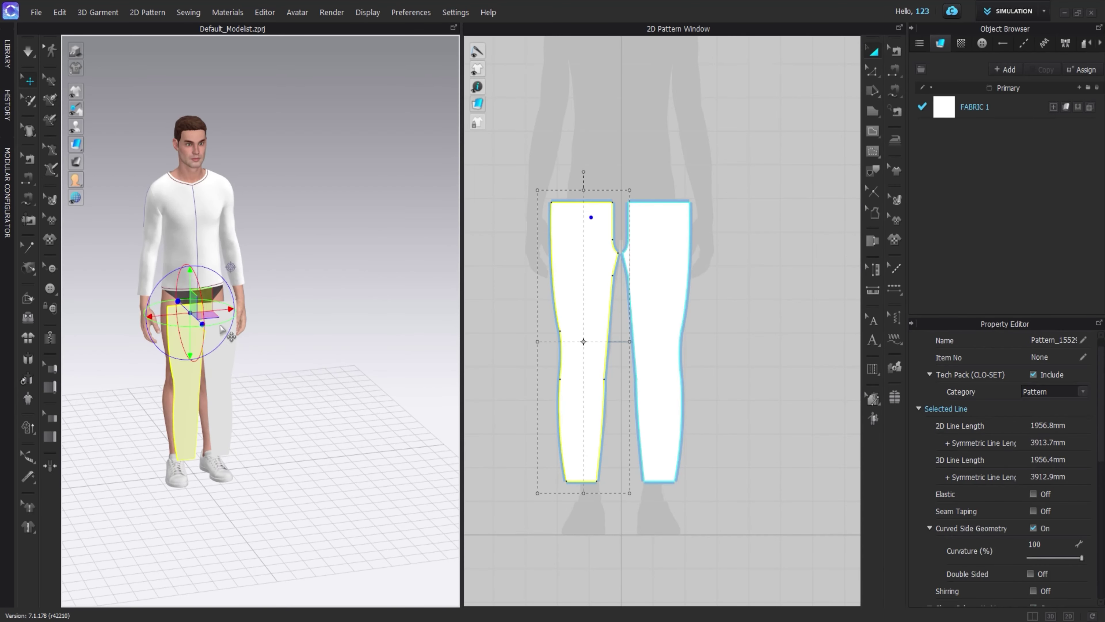
- Link both leg pieces for symmetric editing and create a symmetric copy of the pair
{"action": "key", "text": "ctrl+a"}
{"action": "scroll", "coordinate": [572, 296], "scroll_direction": "down", "scroll_amount": 2}
{"action": "right_click", "coordinate": [570, 297]}
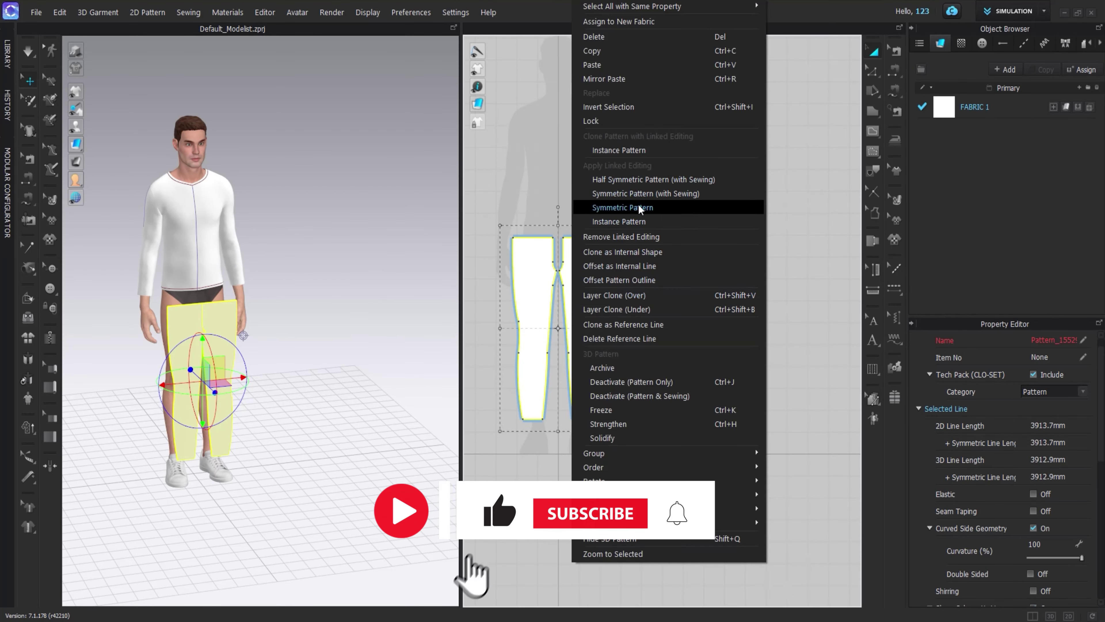
{"action": "left_click", "coordinate": [569, 272]}
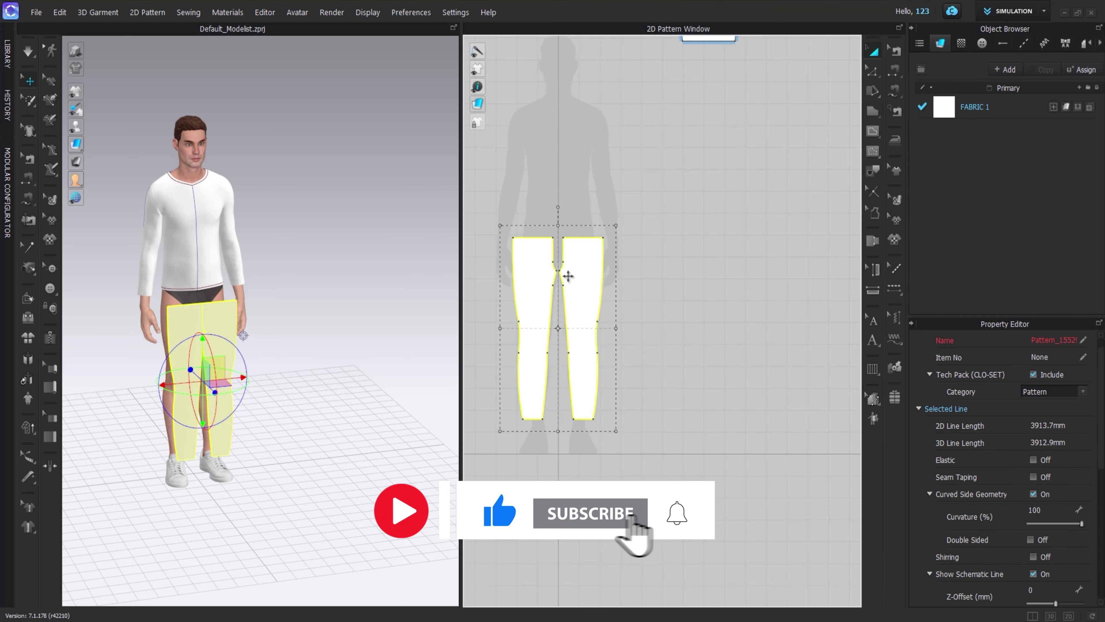
{"action": "right_click", "coordinate": [574, 271]}
{"action": "left_click", "coordinate": [640, 150]}
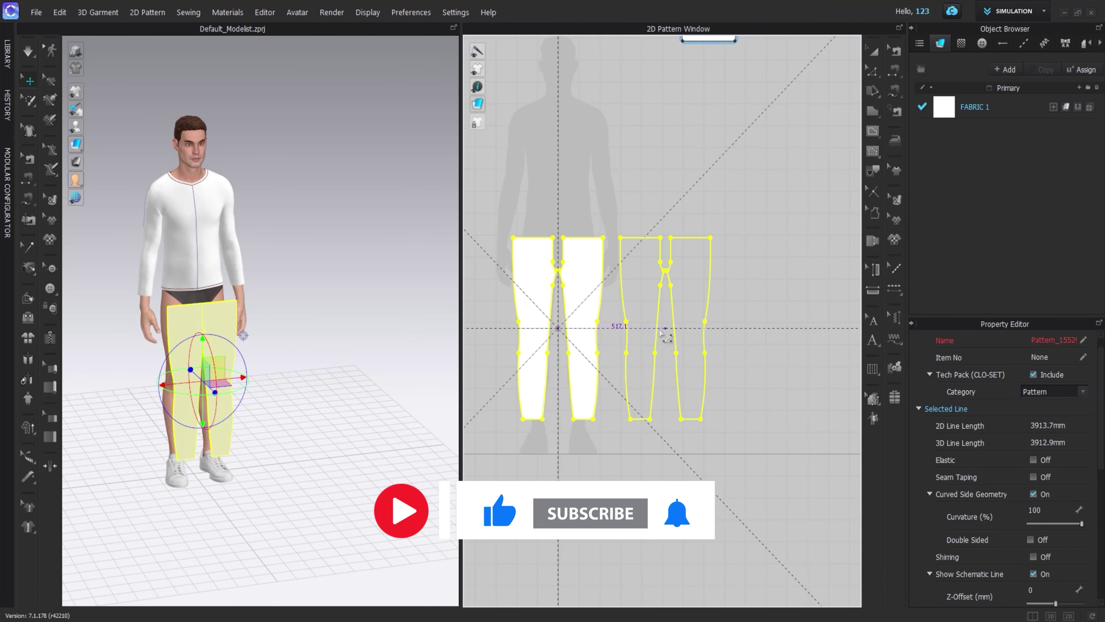
- Flip the copied leg pieces horizontally and remove their symmetric link
{"action": "mouse_move", "coordinate": [261, 374]}
{"action": "right_mouse_down"}
{"action": "mouse_move", "coordinate": [334, 375]}
{"action": "mouse_move", "coordinate": [264, 319]}
{"action": "mouse_move", "coordinate": [335, 322]}
{"action": "right_mouse_up"}
{"action": "right_click", "coordinate": [650, 310]}
{"action": "mouse_move", "coordinate": [747, 439]}
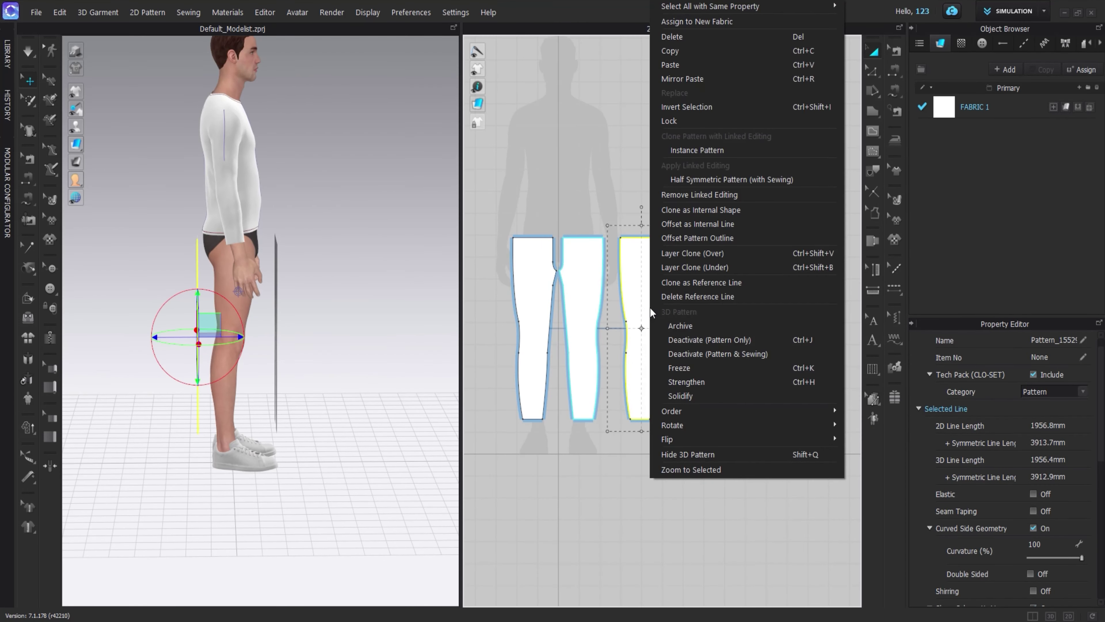
{"action": "left_click", "coordinate": [854, 440]}
{"action": "right_click", "coordinate": [692, 305]}
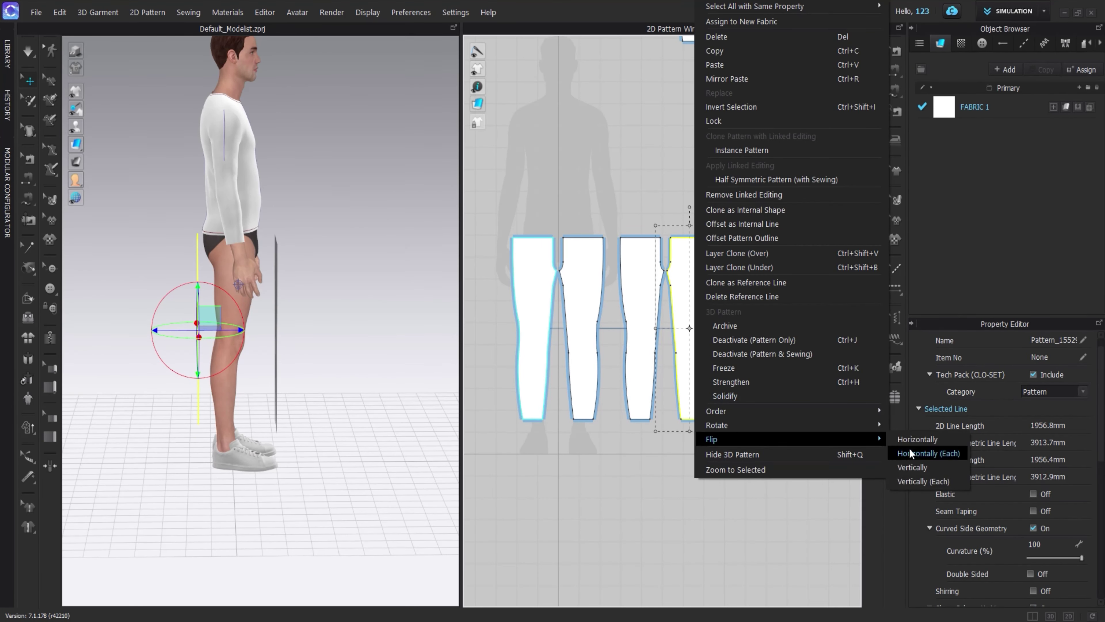
{"action": "left_click", "coordinate": [896, 455]}
{"action": "right_click_drag", "start_coordinate": [331, 394], "coordinate": [402, 394]}
{"action": "left_click", "coordinate": [239, 258]}
{"action": "right_click", "coordinate": [197, 313]}
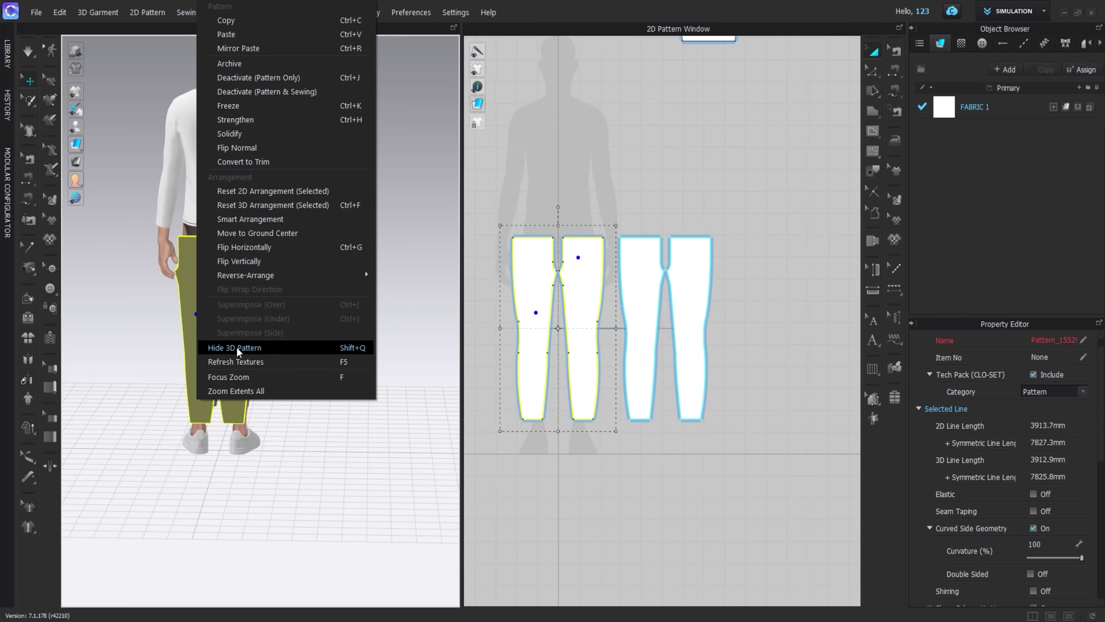
{"action": "left_click", "coordinate": [237, 347]}
- Drag the leg pieces apart into two separate pairs in the 2D layout
{"action": "right_click_drag", "start_coordinate": [319, 325], "coordinate": [279, 331]}
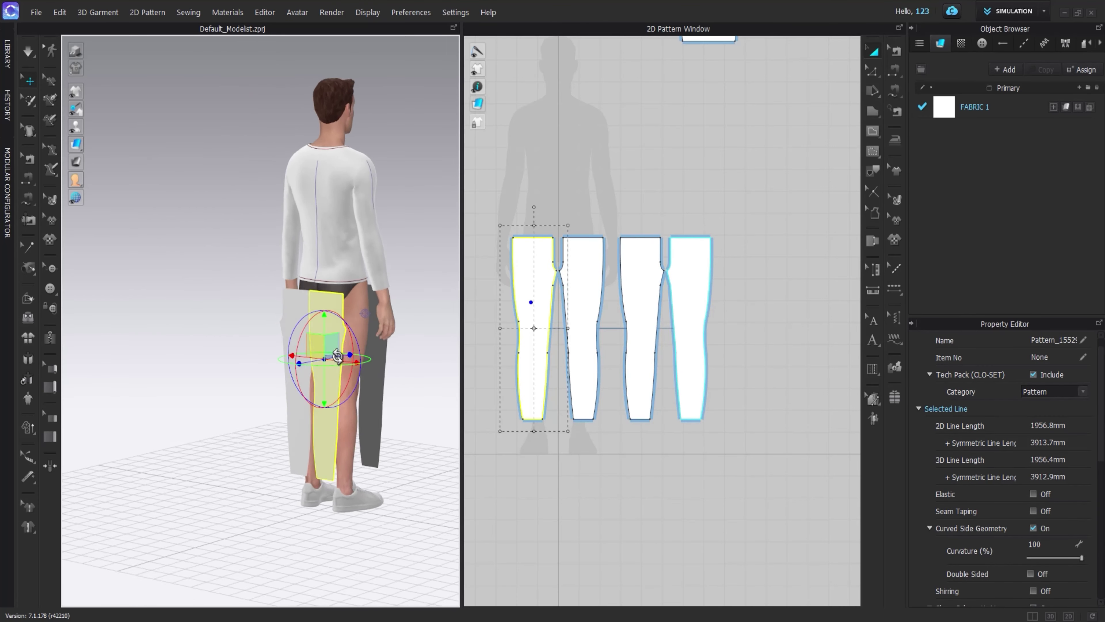
{"action": "left_click", "coordinate": [583, 305], "text": "shift"}
{"action": "left_click_drag", "start_coordinate": [600, 279], "coordinate": [710, 282]}
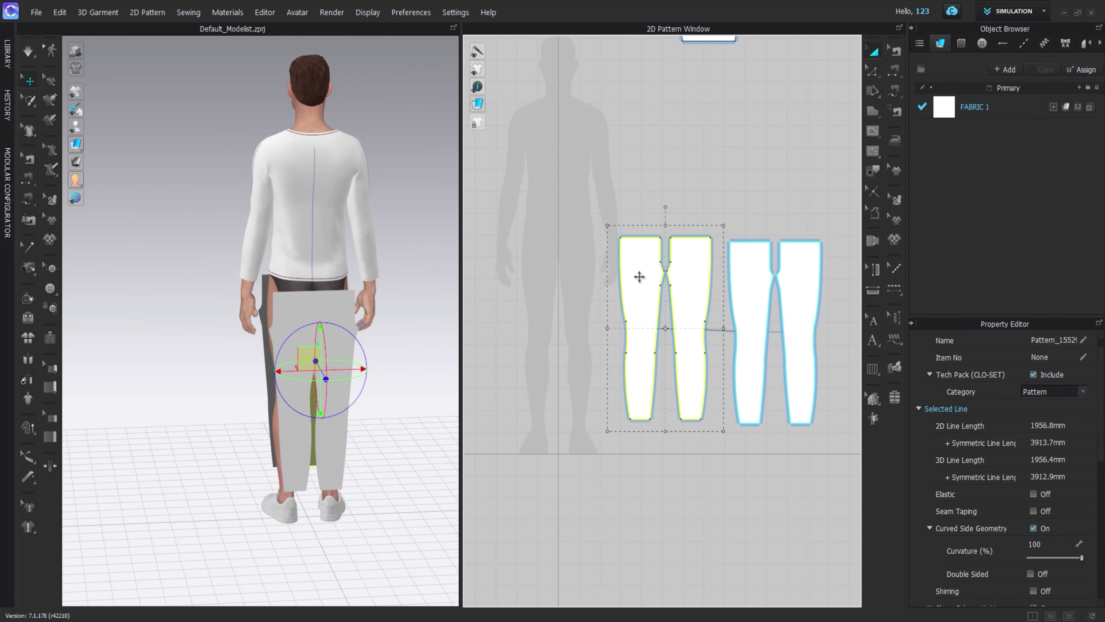
{"action": "left_click_drag", "start_coordinate": [636, 277], "coordinate": [517, 304]}
{"action": "right_click_drag", "start_coordinate": [331, 336], "coordinate": [460, 335]}
- Slide the two front leg pieces side by side over the avatar's legs
{"action": "scroll", "coordinate": [305, 331], "scroll_direction": "up", "scroll_amount": 3}
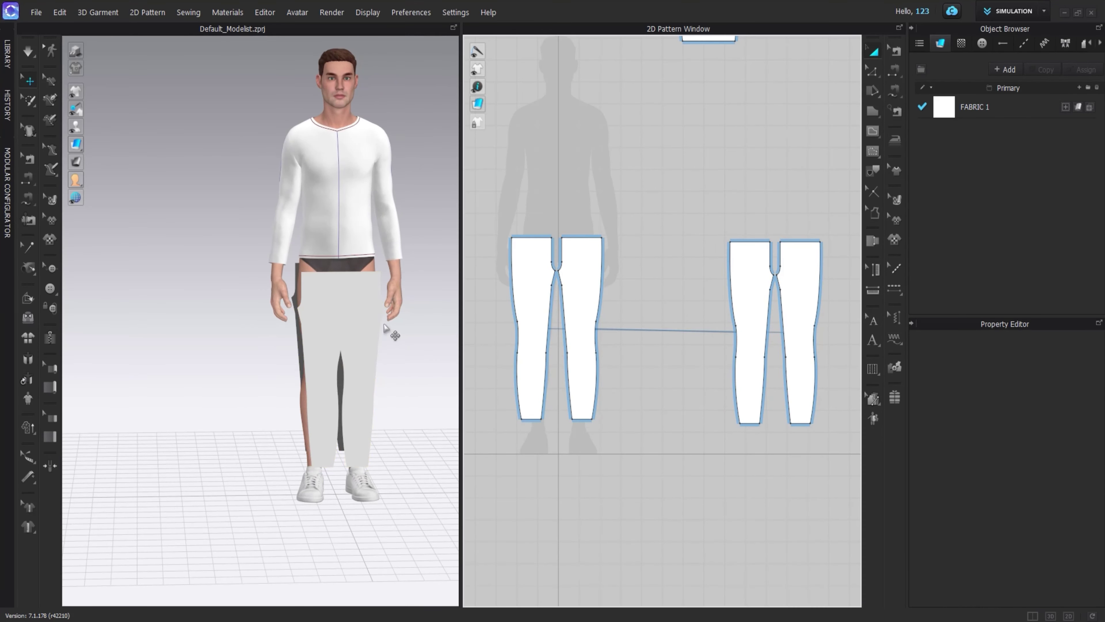
{"action": "left_click", "coordinate": [247, 286]}
{"action": "scroll", "coordinate": [261, 304], "scroll_direction": "up", "scroll_amount": 2}
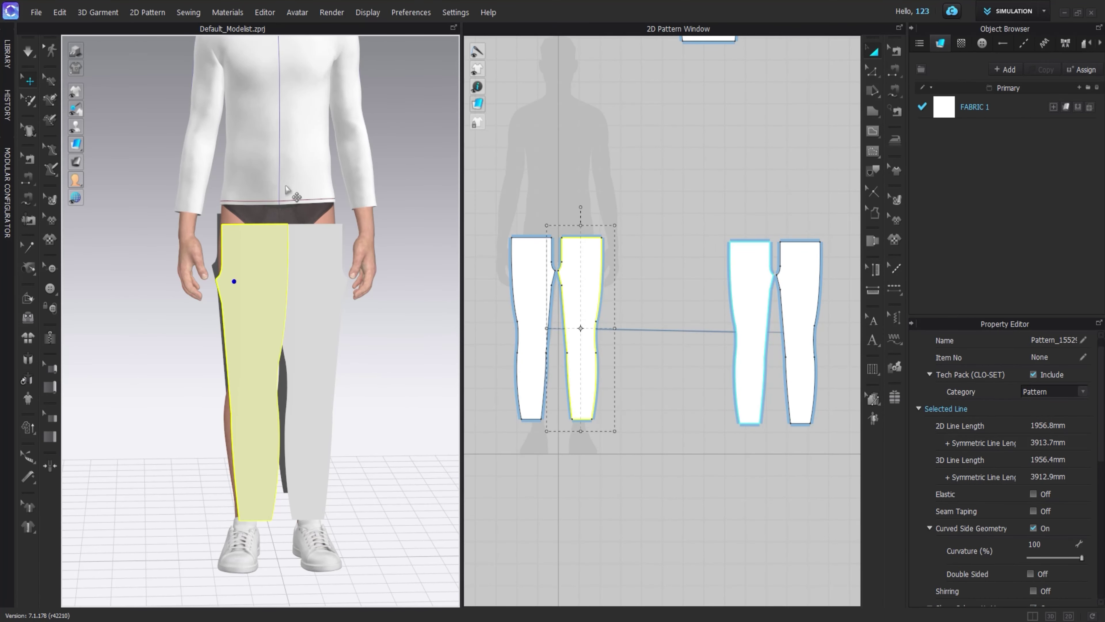
{"action": "scroll", "coordinate": [305, 305], "scroll_direction": "up", "scroll_amount": 2}
{"action": "left_click", "coordinate": [382, 304]}
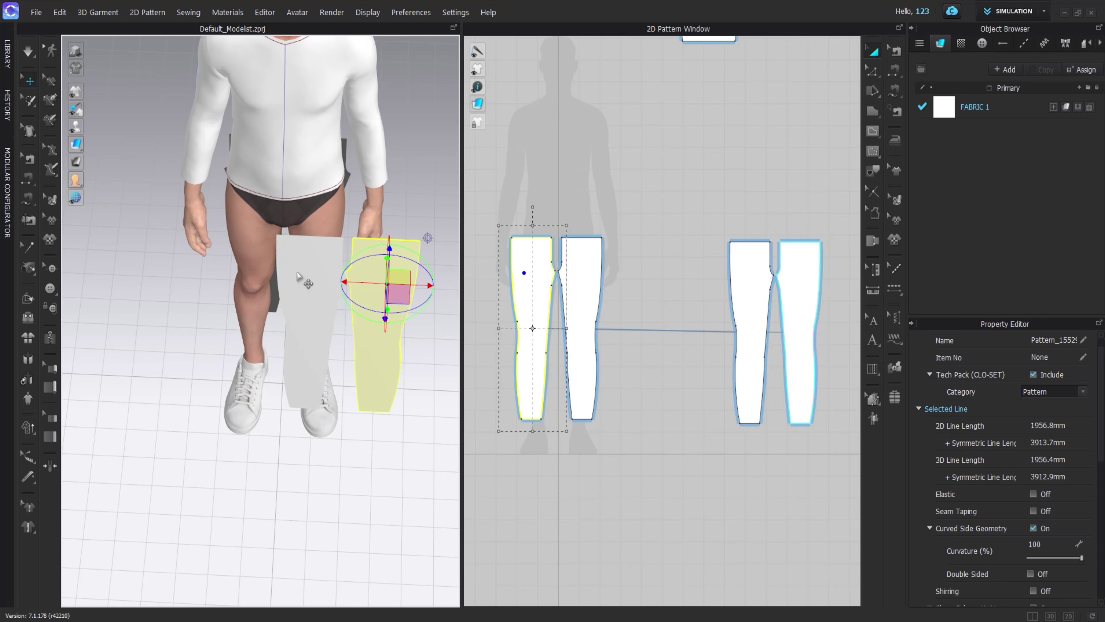
{"action": "left_click_drag", "start_coordinate": [437, 285], "coordinate": [257, 263]}
{"action": "left_click", "coordinate": [382, 283]}
{"action": "left_click_drag", "start_coordinate": [428, 279], "coordinate": [361, 276]}
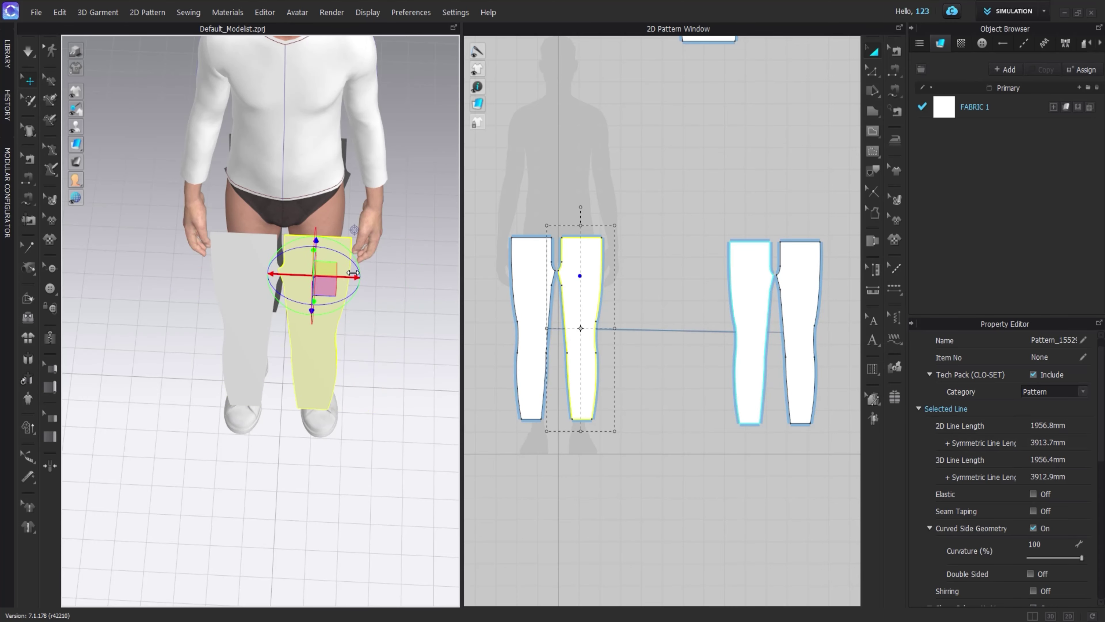
{"action": "right_click_drag", "start_coordinate": [344, 314], "coordinate": [340, 267]}
- Sew the two front crotch edges together into a centre seam
{"action": "left_click", "coordinate": [896, 88]}
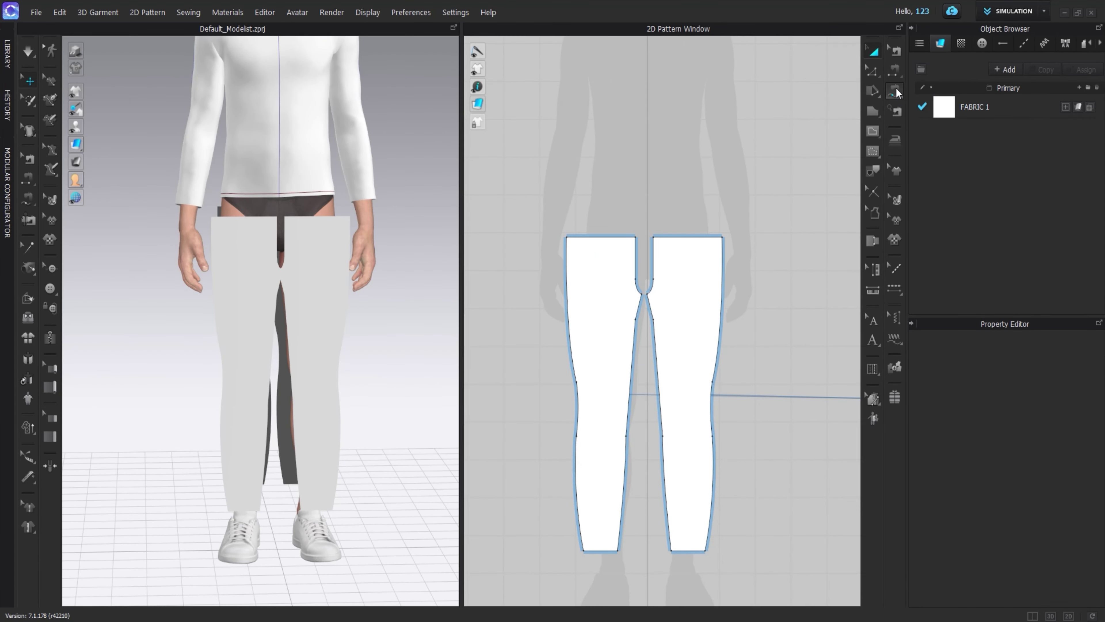
{"action": "left_click", "coordinate": [647, 295]}
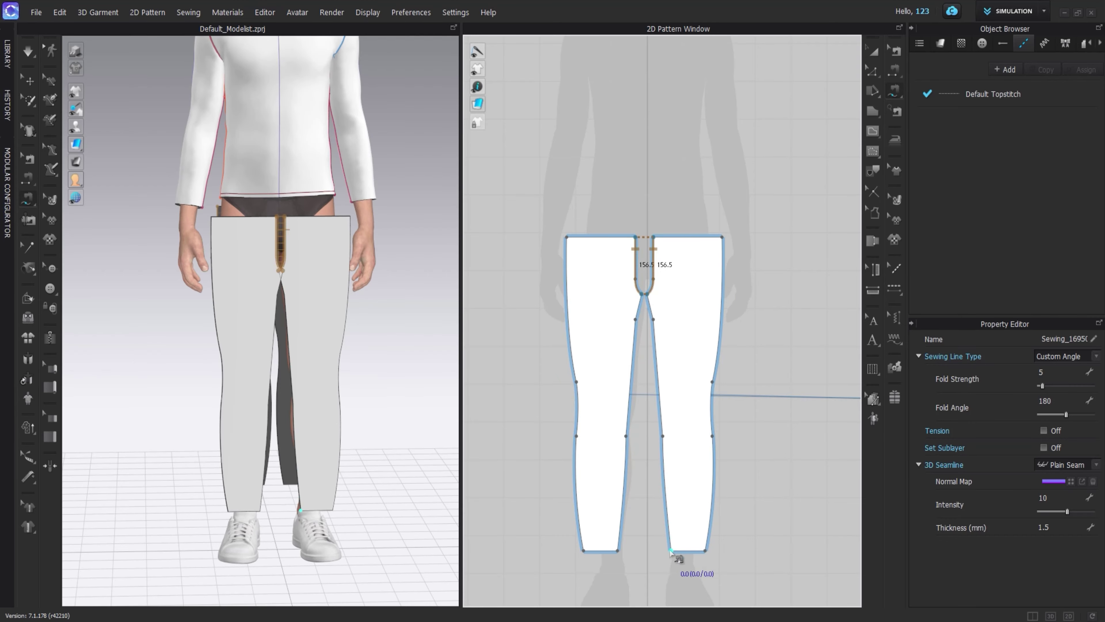
{"action": "key", "text": "a"}
{"action": "scroll", "coordinate": [678, 291], "scroll_direction": "down", "scroll_amount": 3}
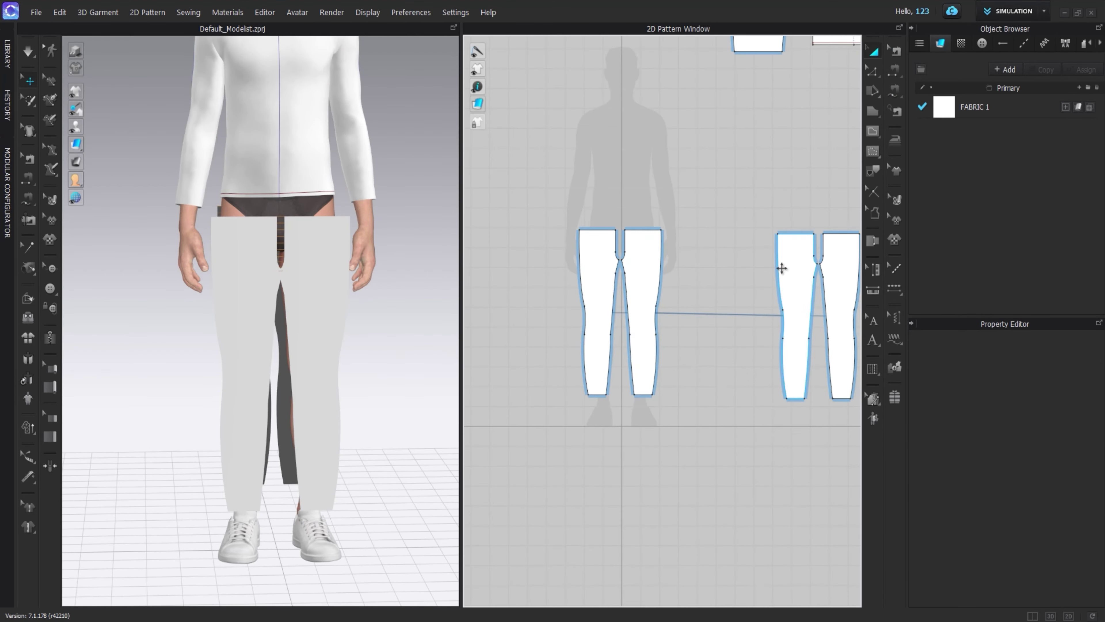
- Move the back leg pieces behind the avatar's legs
{"action": "left_click", "coordinate": [783, 270]}
{"action": "mouse_move", "coordinate": [298, 289]}
{"action": "right_mouse_down"}
{"action": "mouse_move", "coordinate": [101, 315]}
{"action": "mouse_move", "coordinate": [143, 331]}
{"action": "mouse_move", "coordinate": [351, 317]}
{"action": "right_mouse_up"}
{"action": "left_click", "coordinate": [148, 344]}
{"action": "left_click", "coordinate": [156, 289]}
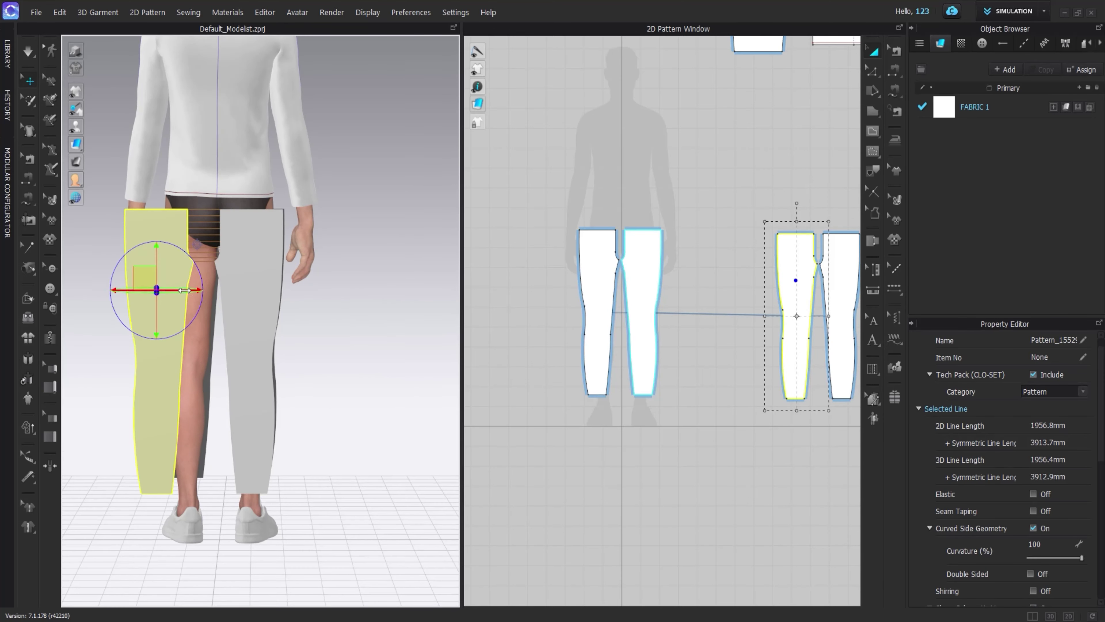
{"action": "left_click_drag", "start_coordinate": [194, 291], "coordinate": [219, 291]}
{"action": "mouse_move", "coordinate": [219, 291]}
{"action": "right_mouse_down"}
{"action": "mouse_move", "coordinate": [326, 373]}
{"action": "mouse_move", "coordinate": [538, 424]}
{"action": "right_mouse_up"}
{"action": "left_click", "coordinate": [642, 237]}
- Sew the front leg's outer side edge to the back panel
{"action": "left_click", "coordinate": [895, 89]}
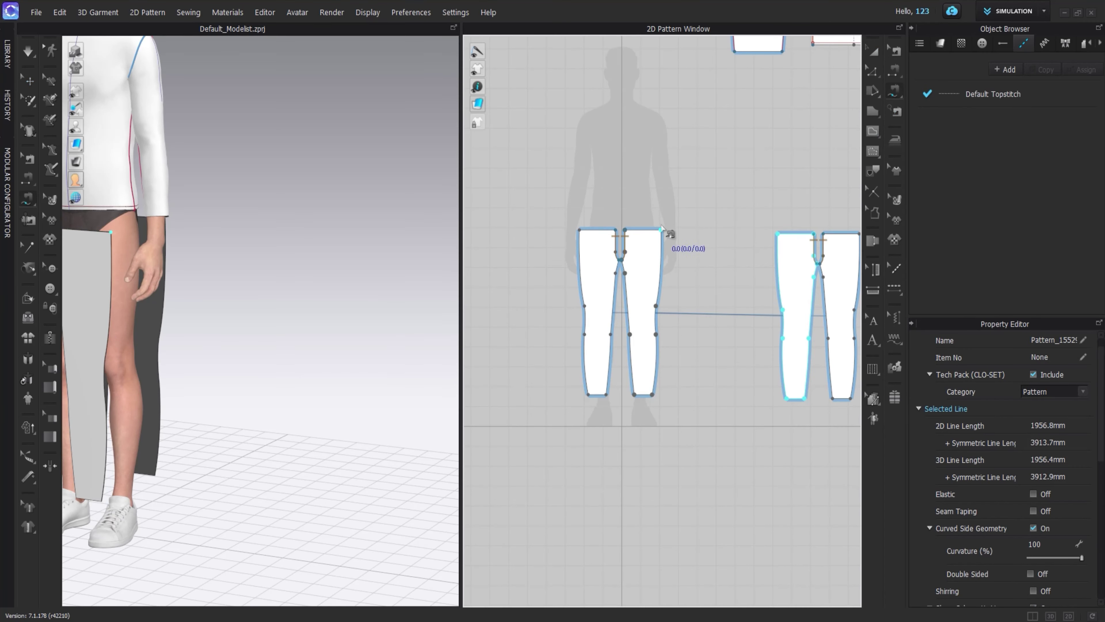
{"action": "left_click", "coordinate": [796, 286]}
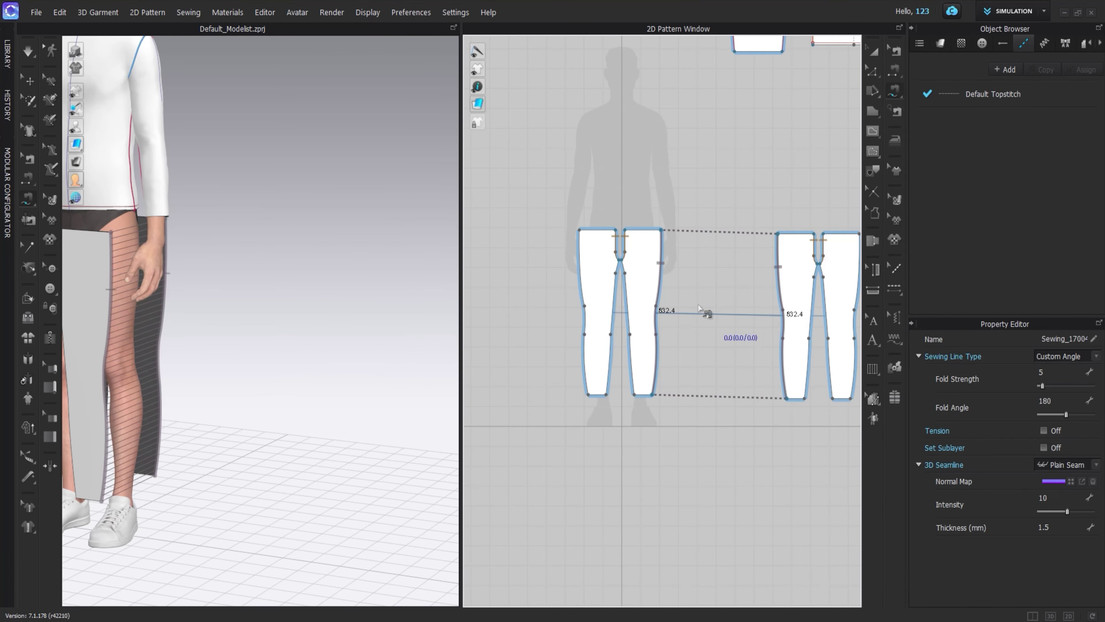
{"action": "scroll", "coordinate": [703, 313], "scroll_direction": "down", "scroll_amount": 2}
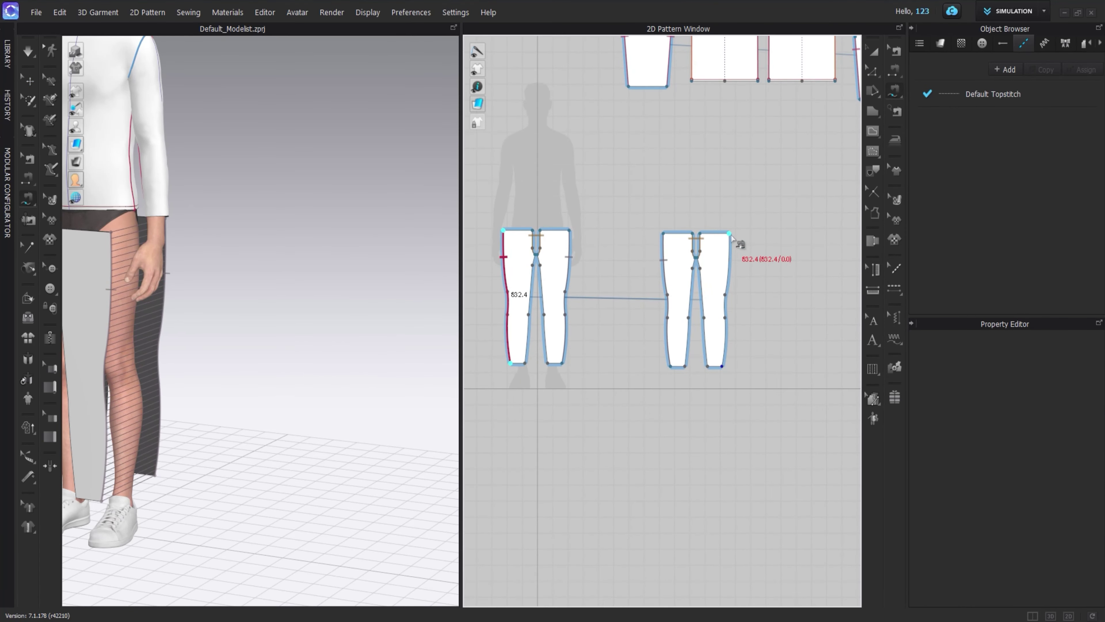
{"action": "scroll", "coordinate": [554, 335], "scroll_direction": "up", "scroll_amount": 3}
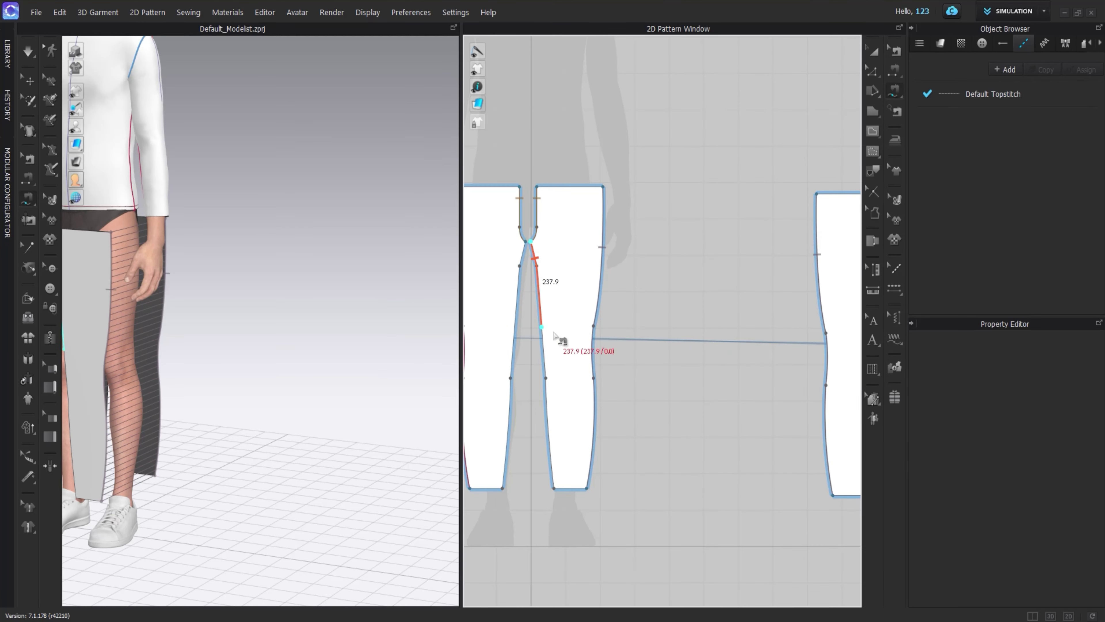
- Sew both front inseams to their matching back inseams
{"action": "left_click", "coordinate": [557, 484]}
{"action": "scroll", "coordinate": [609, 294], "scroll_direction": "down", "scroll_amount": 2}
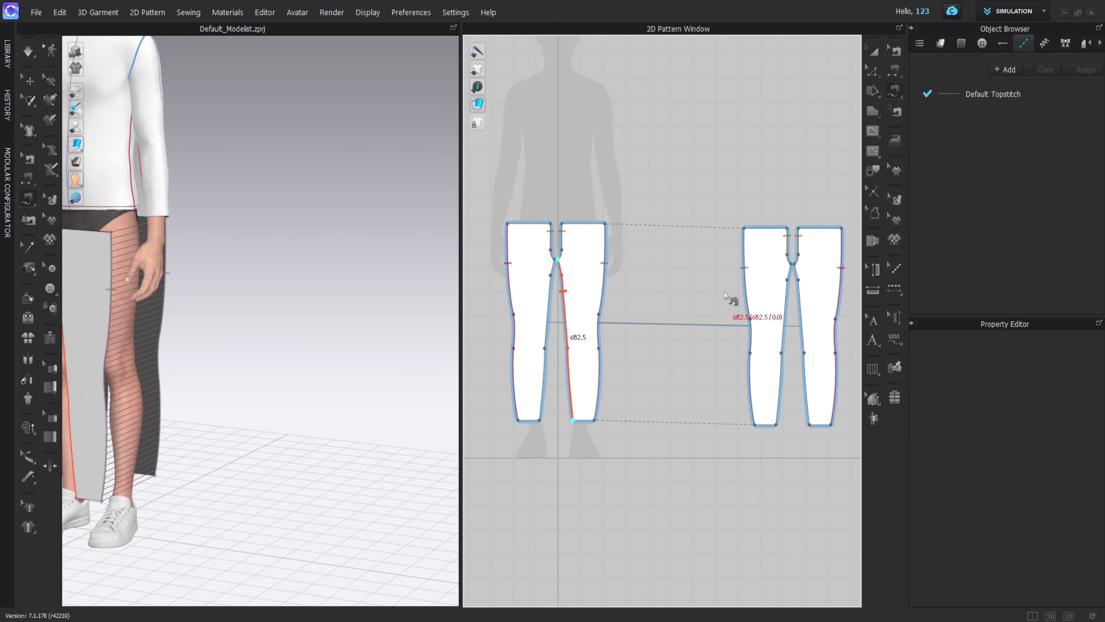
{"action": "left_click", "coordinate": [768, 426]}
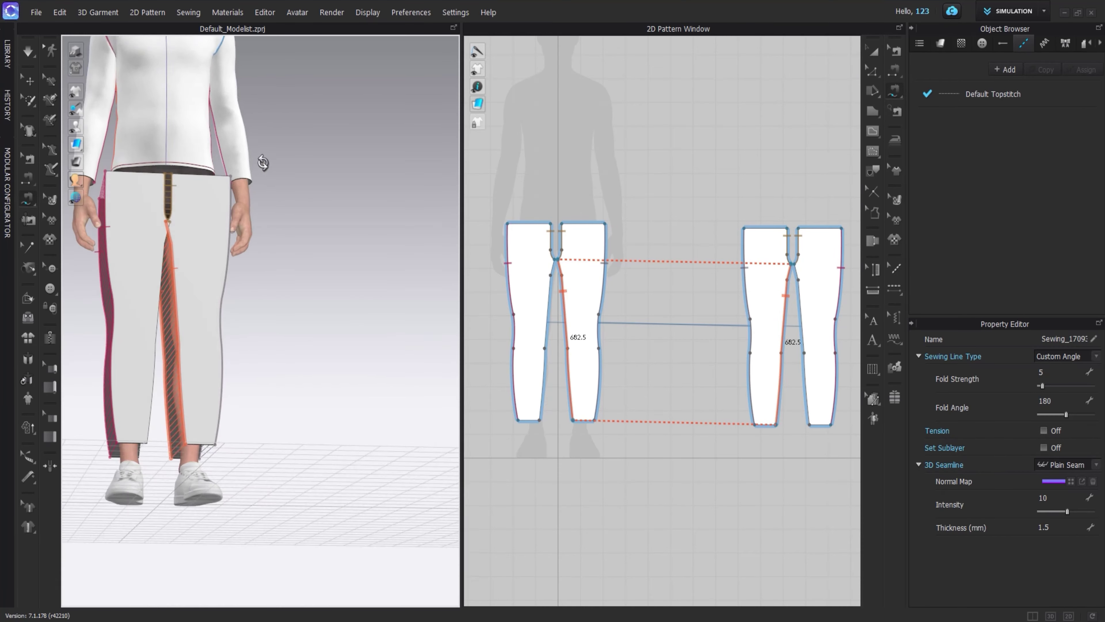
{"action": "left_click", "coordinate": [557, 262]}
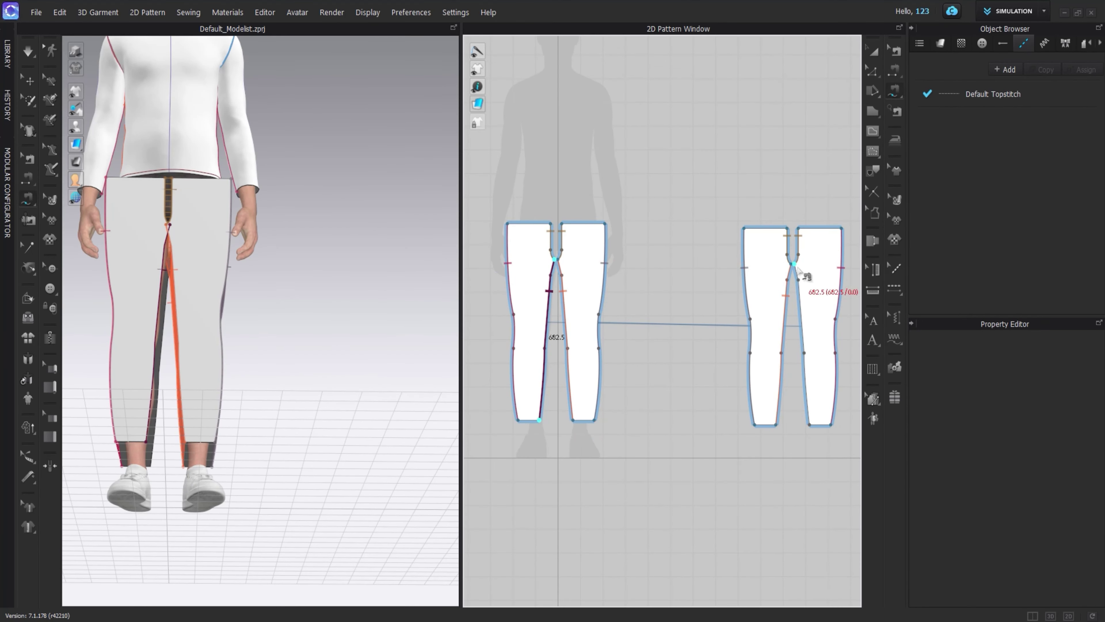
{"action": "left_click", "coordinate": [807, 410]}
{"action": "right_click_drag", "start_coordinate": [239, 205], "coordinate": [383, 131]}
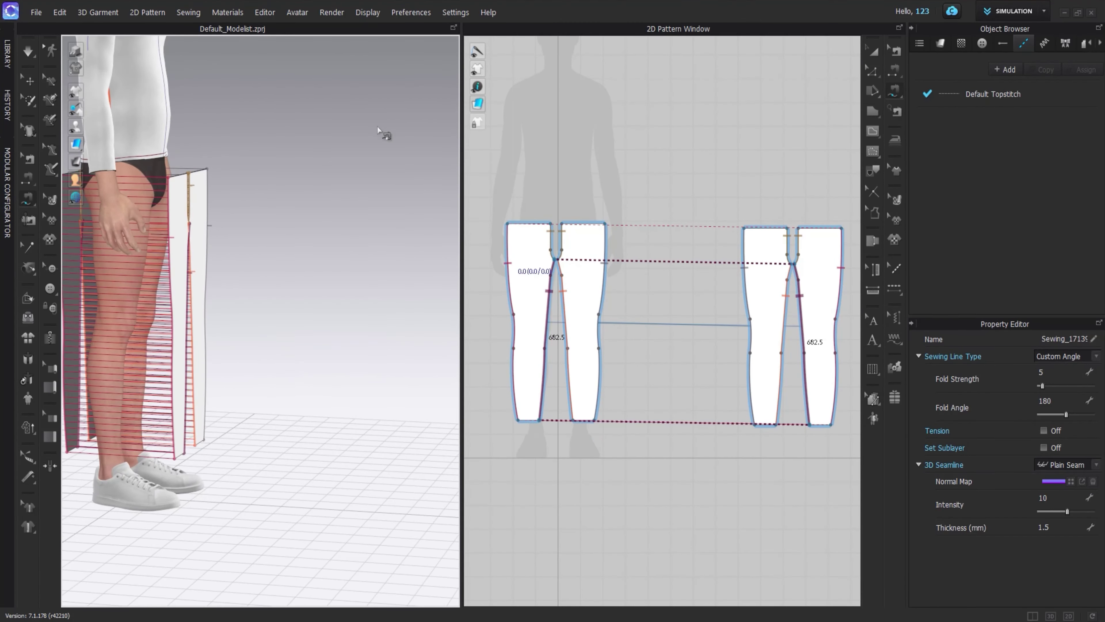
- Lower the front leg panels slightly, then simulate so the pants drape onto the legs
{"action": "left_click", "coordinate": [192, 227]}
{"action": "right_click_drag", "start_coordinate": [235, 244], "coordinate": [251, 265]}
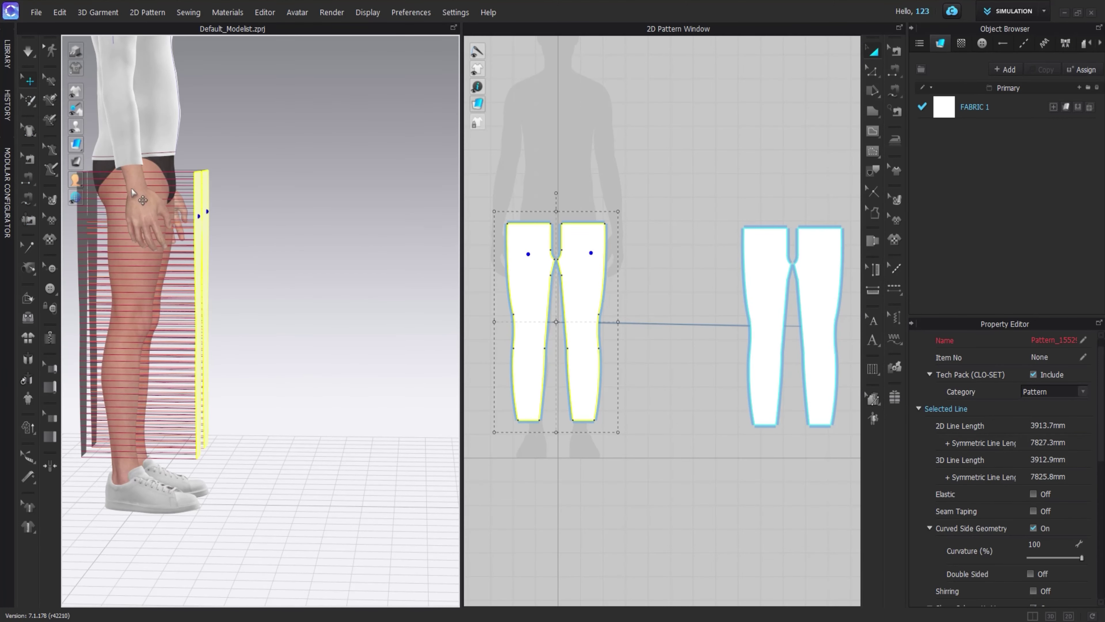
{"action": "right_click_drag", "start_coordinate": [230, 209], "coordinate": [245, 267]}
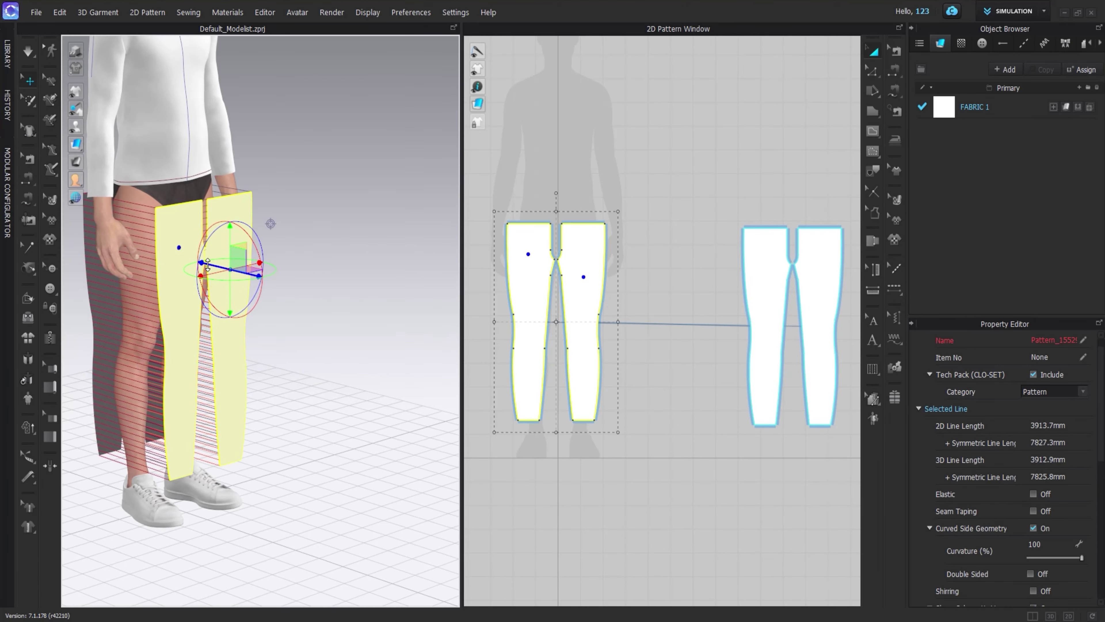
{"action": "key", "text": "2"}
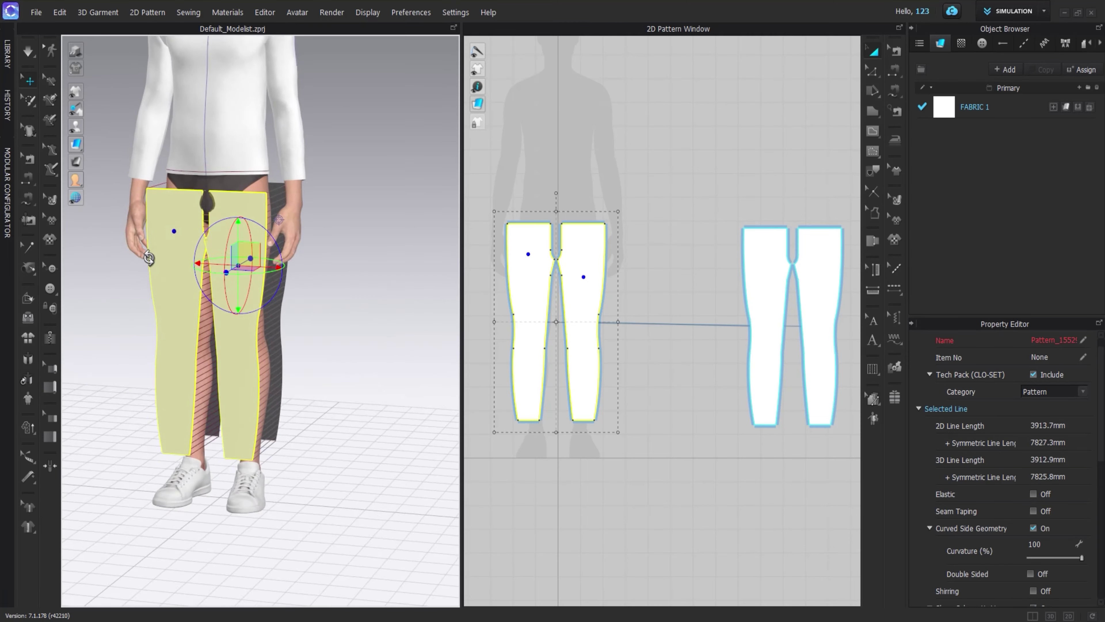
{"action": "left_click_drag", "start_coordinate": [226, 209], "coordinate": [226, 215]}
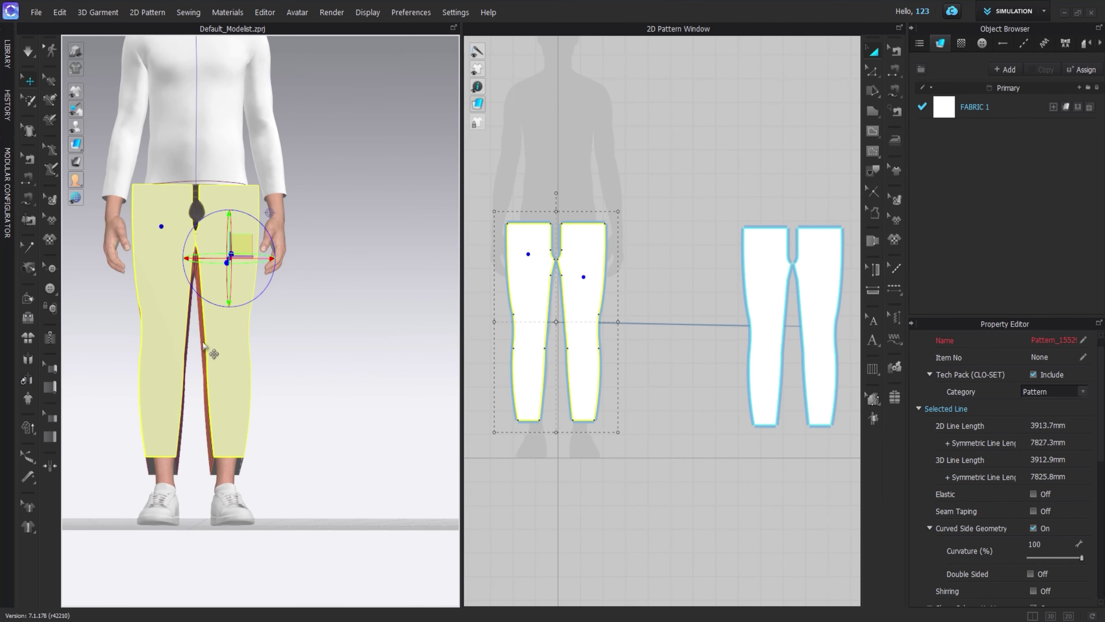
{"action": "right_click_drag", "start_coordinate": [223, 483], "coordinate": [253, 313]}
{"action": "key", "text": "2"}
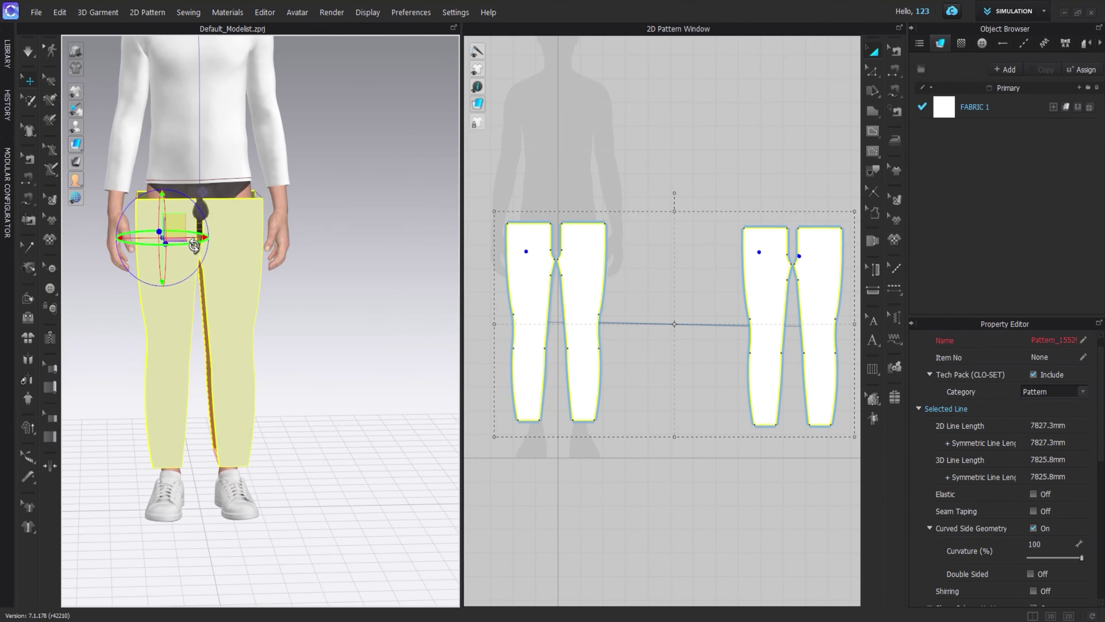
{"action": "key", "text": "space"}
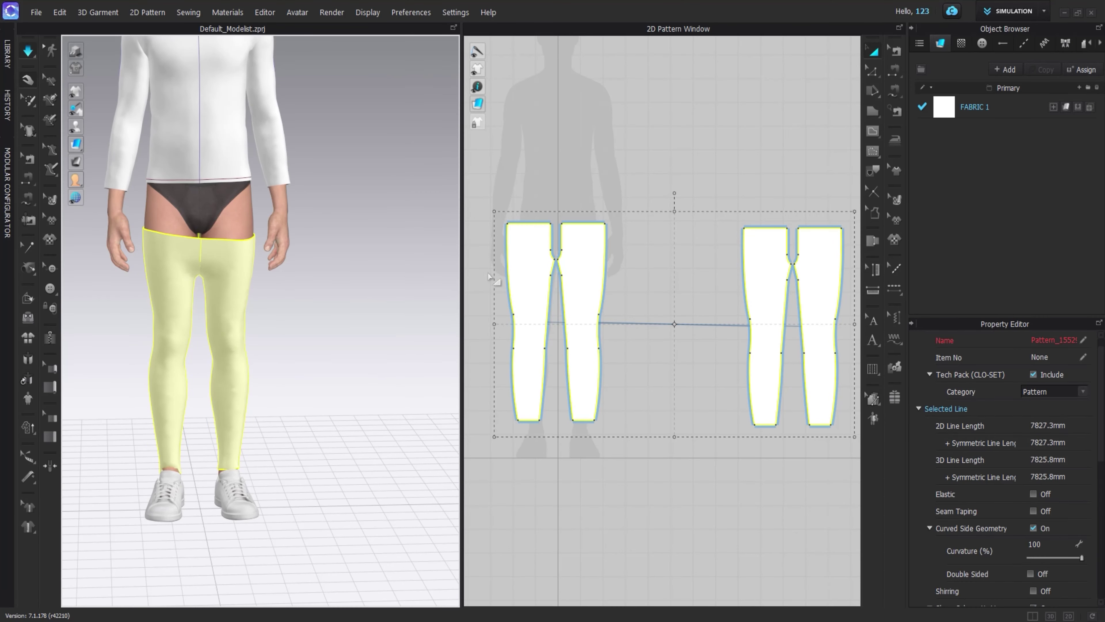
{"action": "left_click", "coordinate": [488, 277]}
{"action": "right_click_drag", "start_coordinate": [345, 222], "coordinate": [620, 237]}
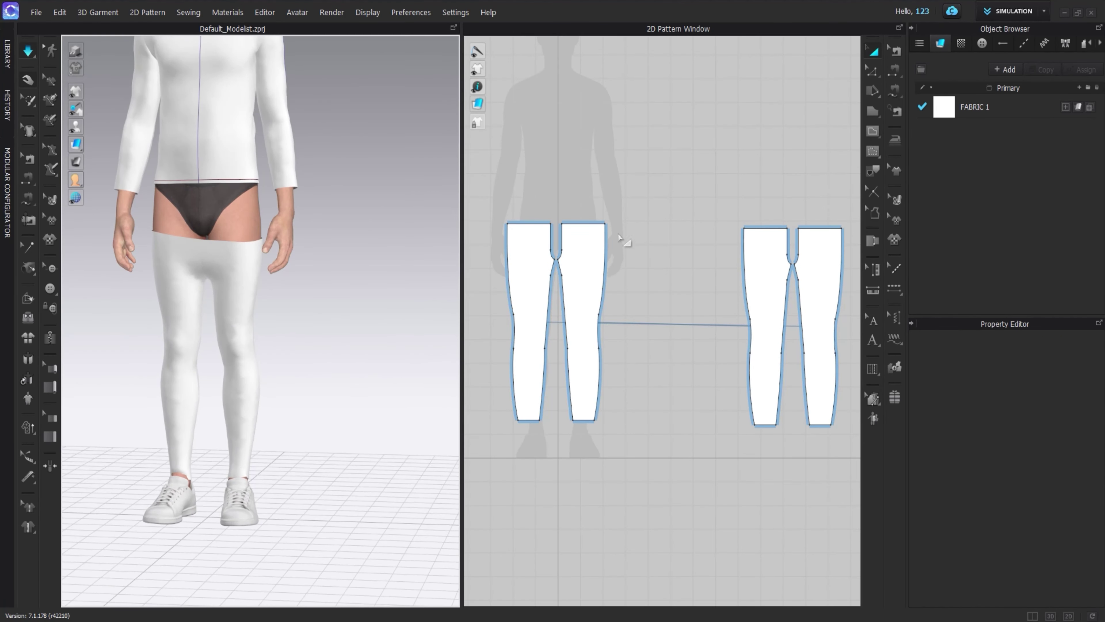
- Draw a rectangular waistband piece above the pants pattern
{"action": "scroll", "coordinate": [679, 212], "scroll_direction": "down", "scroll_amount": 2}
{"action": "right_click_drag", "start_coordinate": [649, 247], "coordinate": [707, 282]}
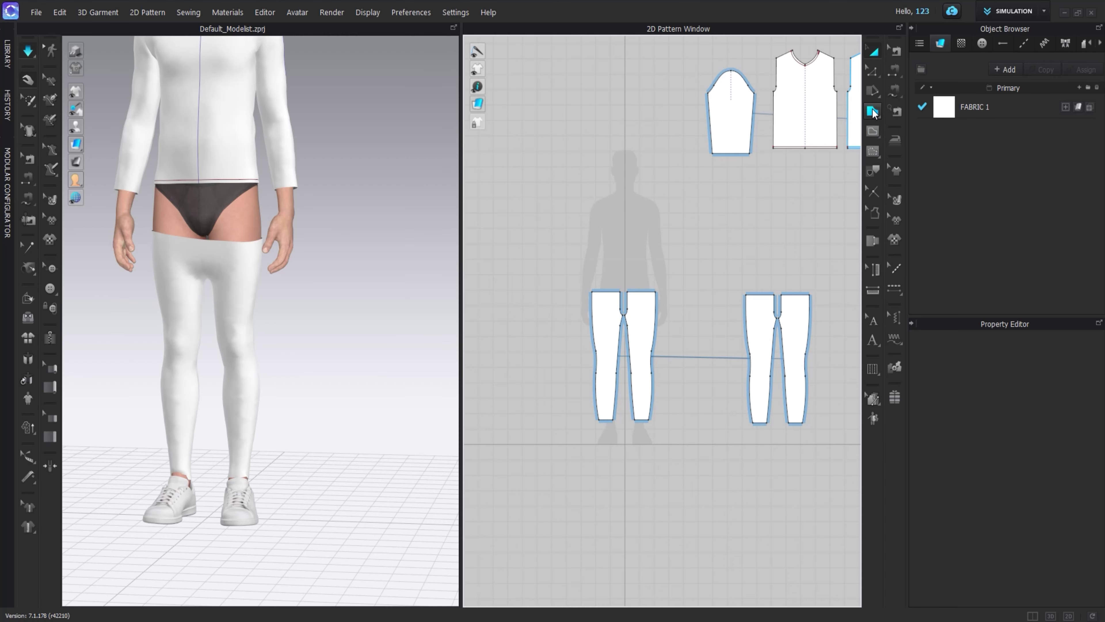
{"action": "left_click", "coordinate": [873, 112]}
{"action": "scroll", "coordinate": [618, 288], "scroll_direction": "up", "scroll_amount": 4}
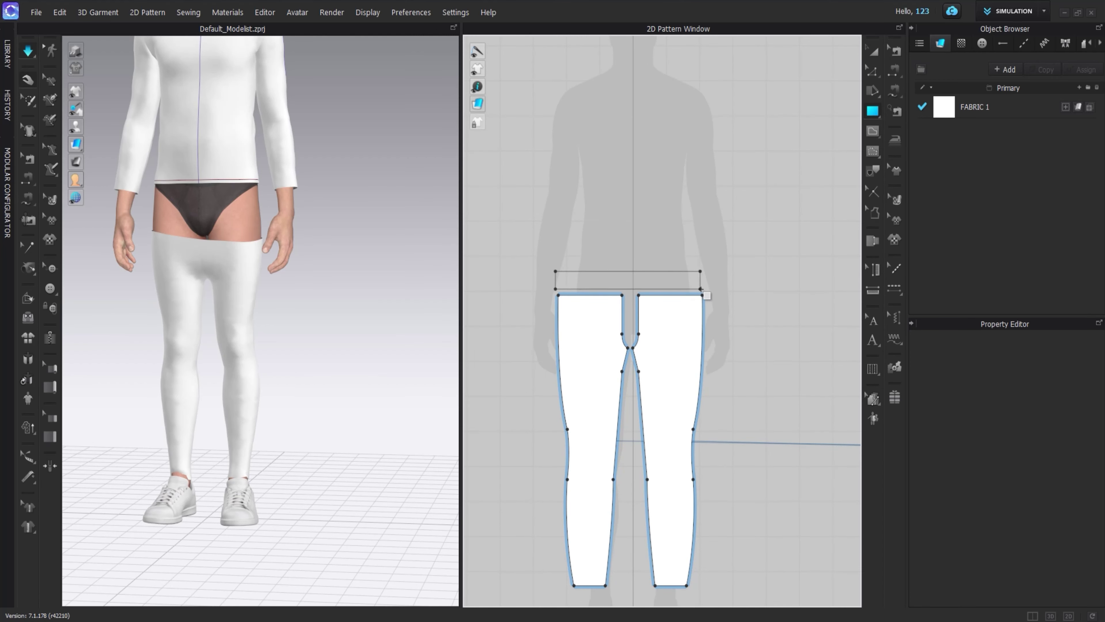
{"action": "left_click", "coordinate": [871, 154]}
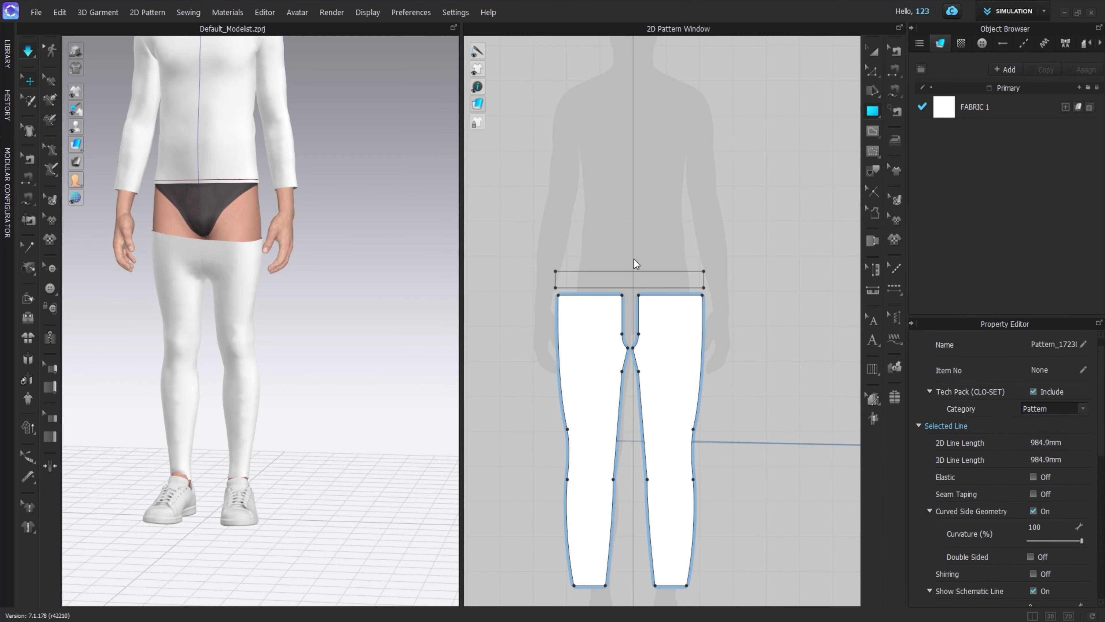
{"action": "left_click", "coordinate": [626, 240]}
- Place the waistband around the avatar's waist using arrangement points
{"action": "left_click", "coordinate": [109, 127]}
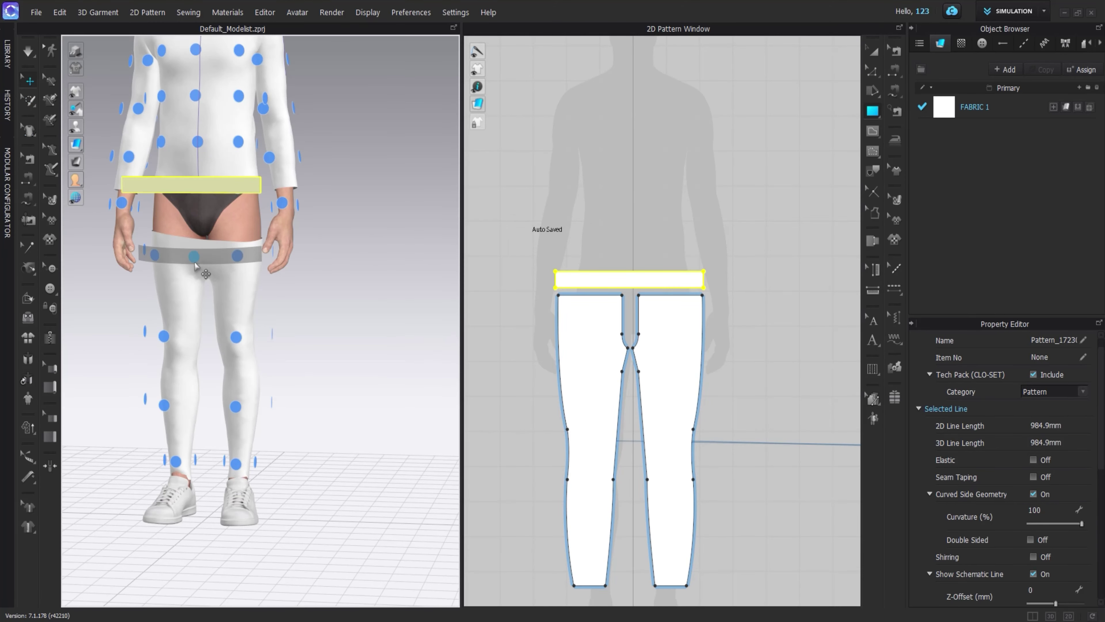
{"action": "left_click_drag", "start_coordinate": [191, 185], "coordinate": [224, 225]}
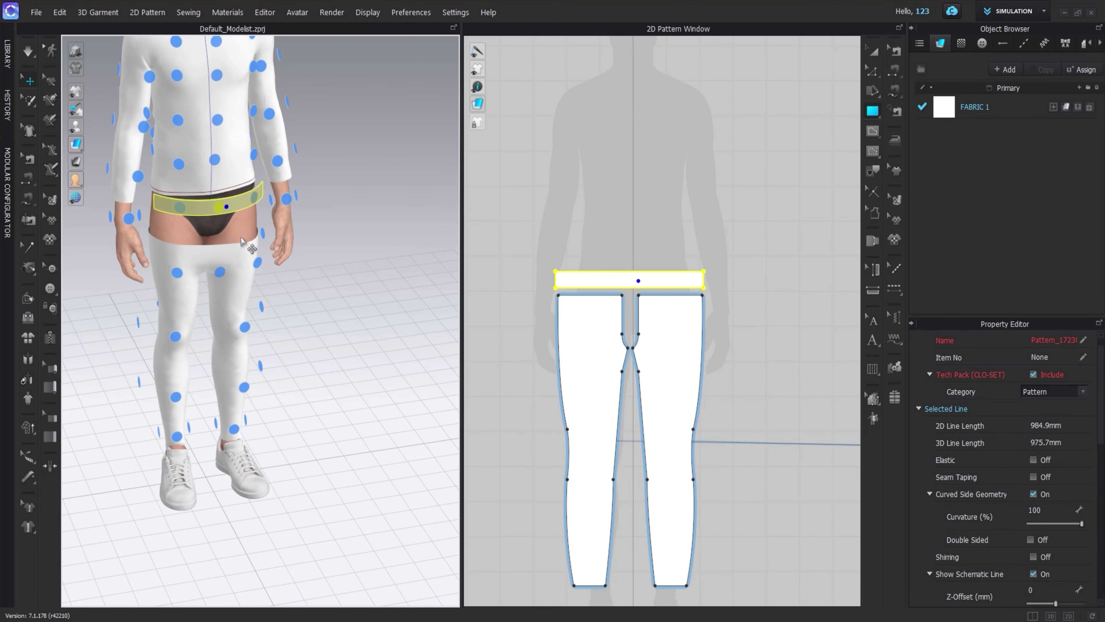
{"action": "left_click", "coordinate": [518, 136]}
{"action": "left_click", "coordinate": [575, 387]}
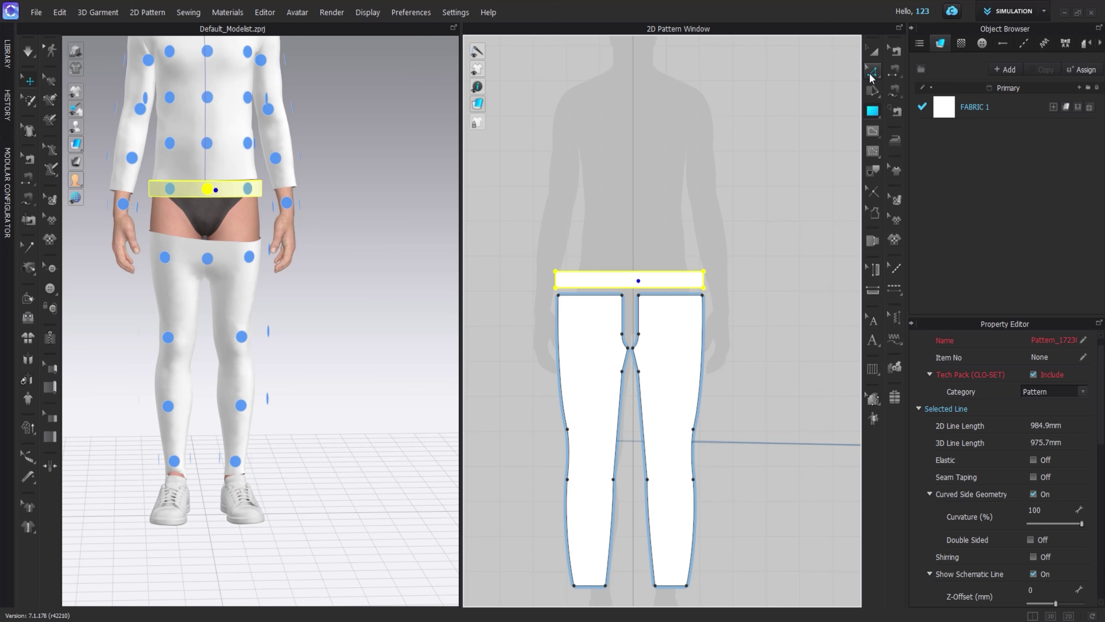
- Sew the waistband's lower edge to the leg's top edge, then reselect the waistband
{"action": "key", "text": "n"}
{"action": "left_click", "coordinate": [894, 91]}
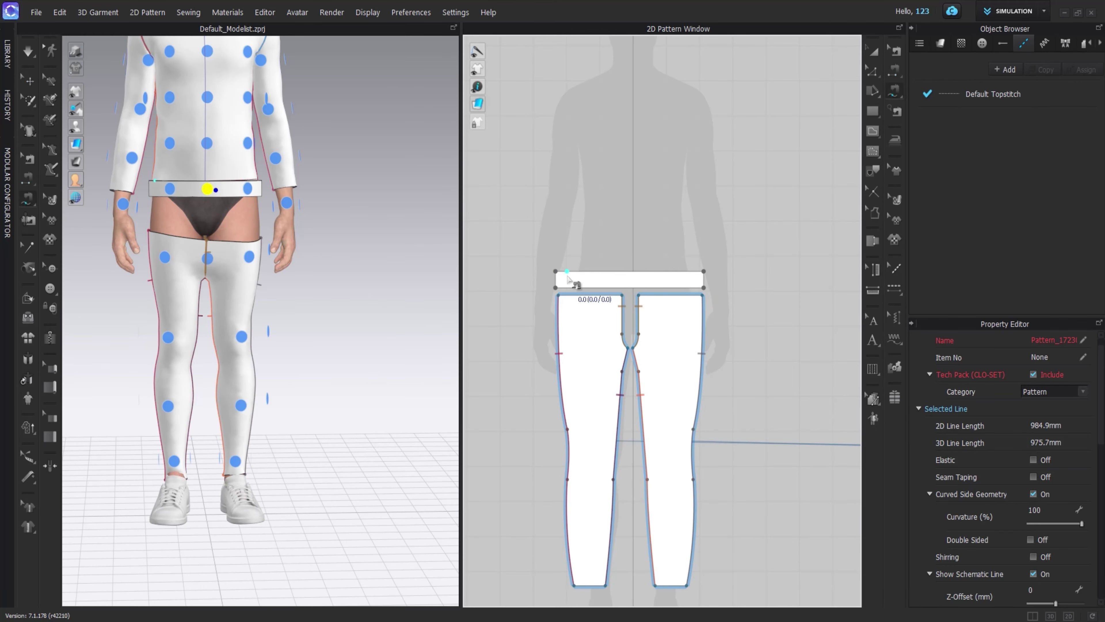
{"action": "left_click", "coordinate": [618, 291]}
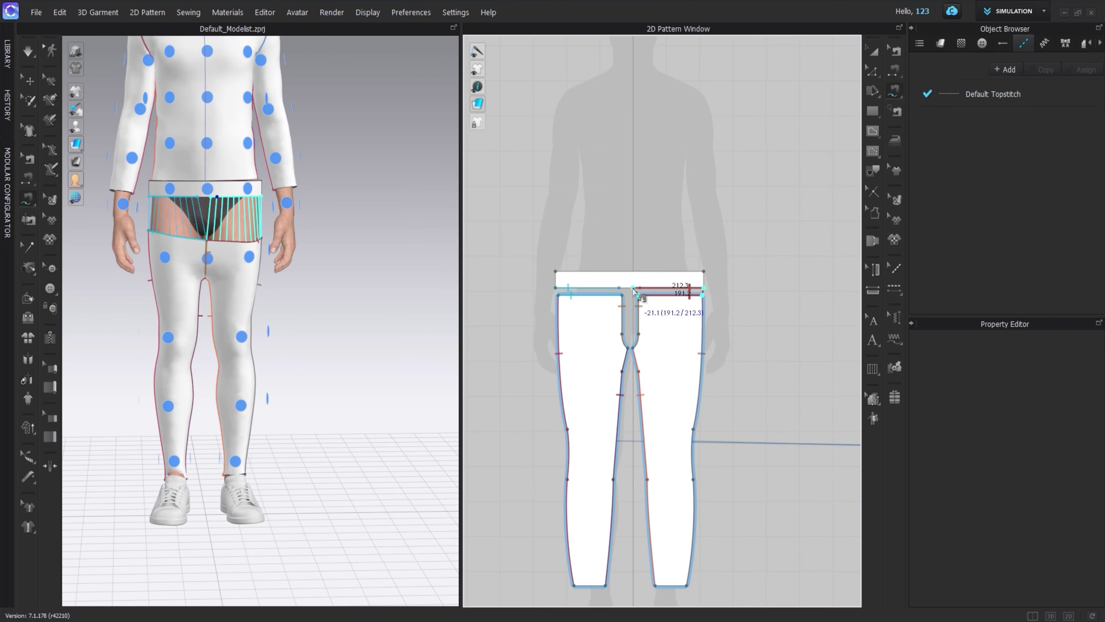
{"action": "scroll", "coordinate": [631, 290], "scroll_direction": "up", "scroll_amount": 3}
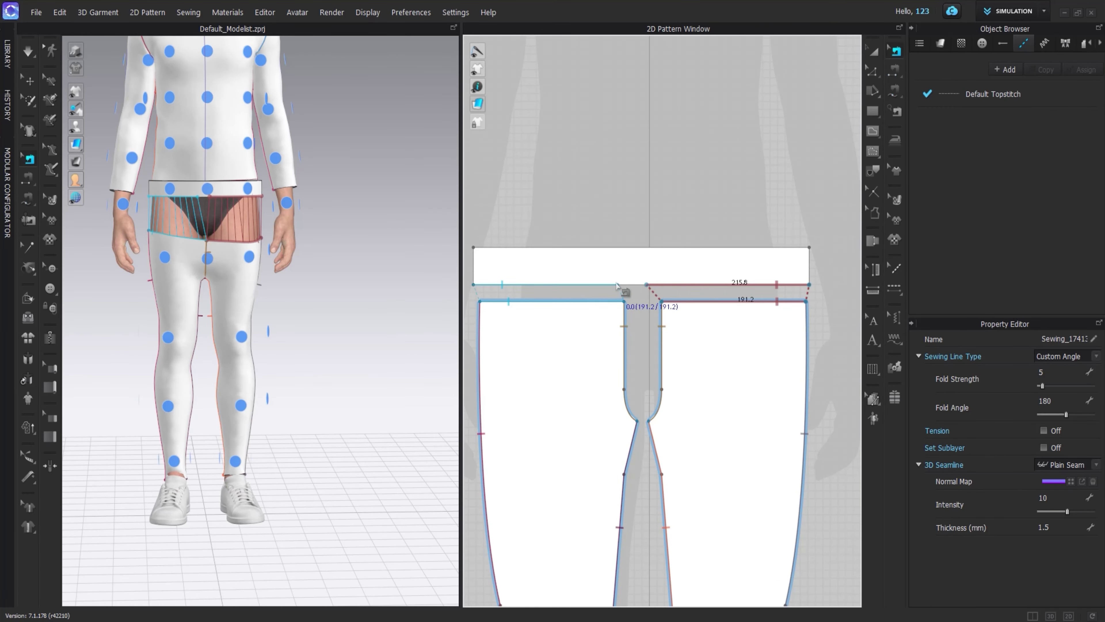
{"action": "key", "text": "a"}
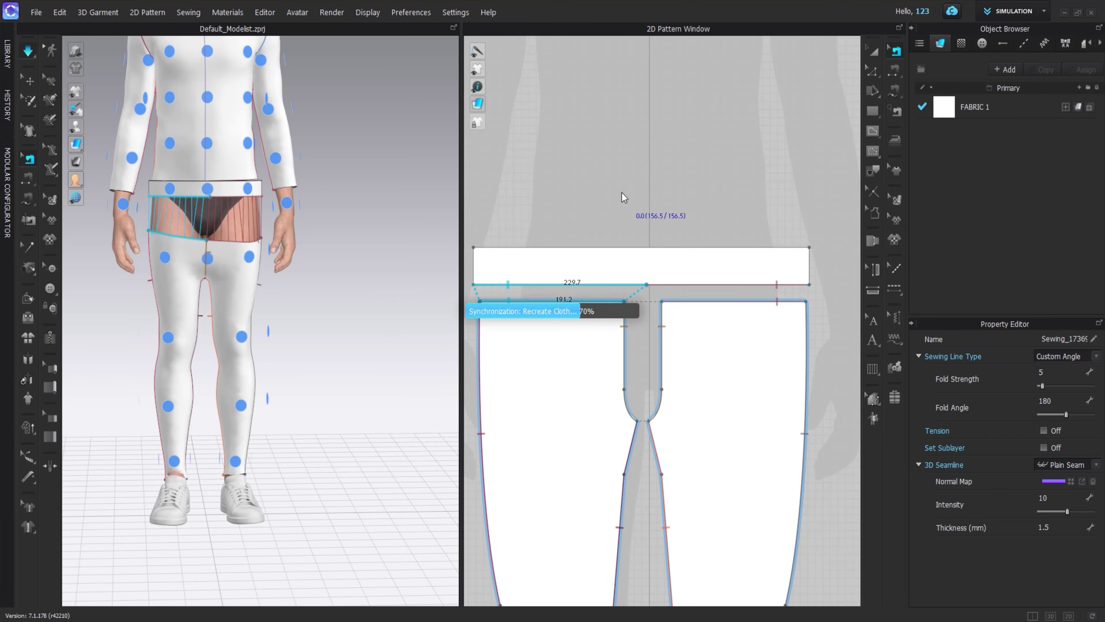
{"action": "scroll", "coordinate": [636, 247], "scroll_direction": "down", "scroll_amount": 2}
{"action": "left_click", "coordinate": [636, 247]}
- Nudge the first waistband slightly right and select the other waistband in 3D
{"action": "scroll", "coordinate": [585, 285], "scroll_direction": "down", "scroll_amount": 3}
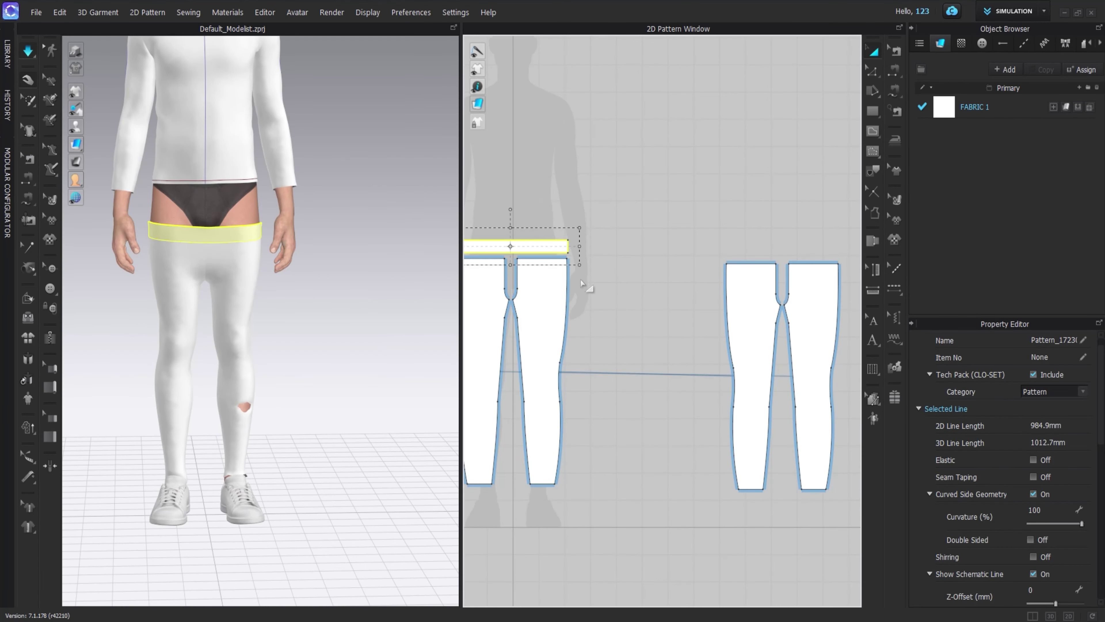
{"action": "left_click_drag", "start_coordinate": [778, 248], "coordinate": [786, 248]}
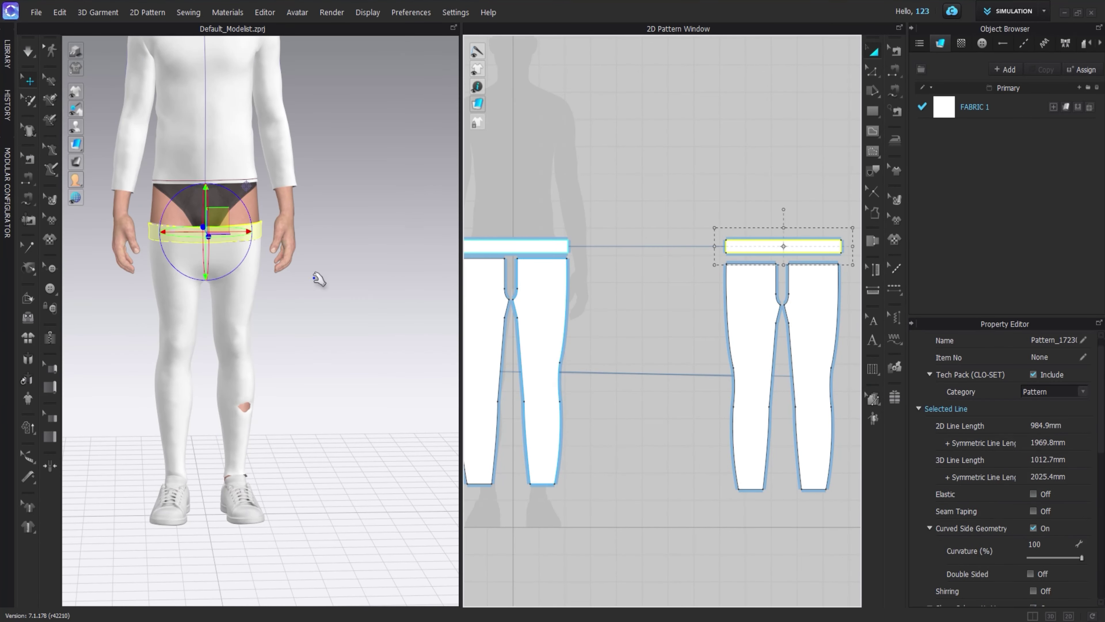
{"action": "key", "text": "6"}
{"action": "right_click_drag", "start_coordinate": [179, 318], "coordinate": [283, 279]}
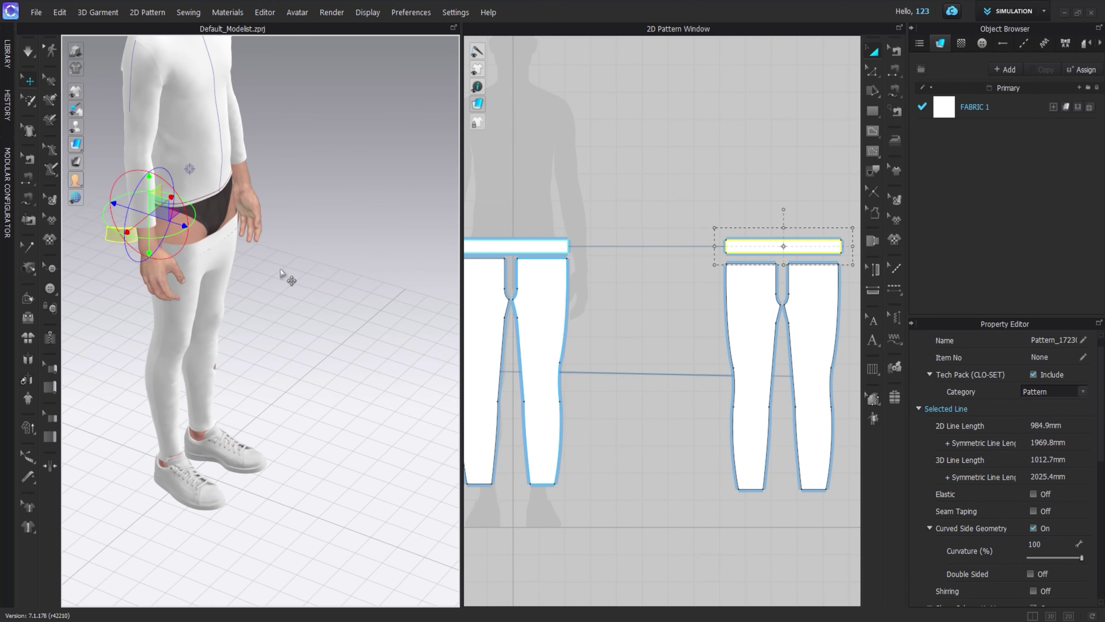
{"action": "left_click", "coordinate": [196, 236]}
{"action": "right_click_drag", "start_coordinate": [195, 235], "coordinate": [375, 263]}
{"action": "left_click", "coordinate": [634, 226]}
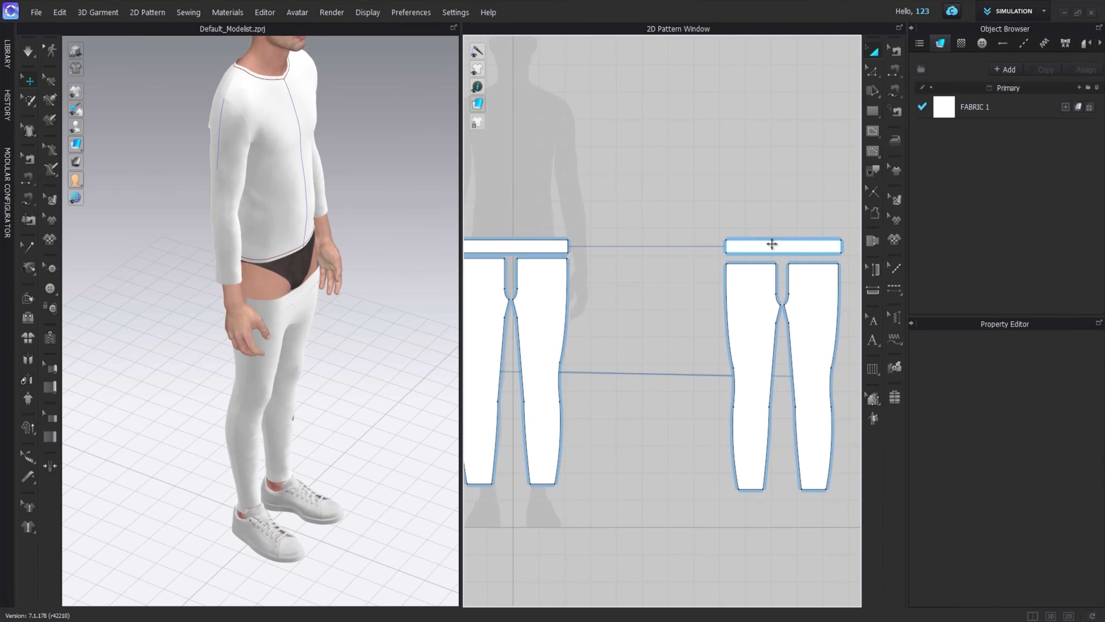
- Move the right waistband to the avatar's back and raise the left one to the front waist
{"action": "left_click", "coordinate": [772, 245]}
{"action": "right_click", "coordinate": [772, 246]}
{"action": "left_click", "coordinate": [707, 226]}
{"action": "left_click", "coordinate": [779, 246]}
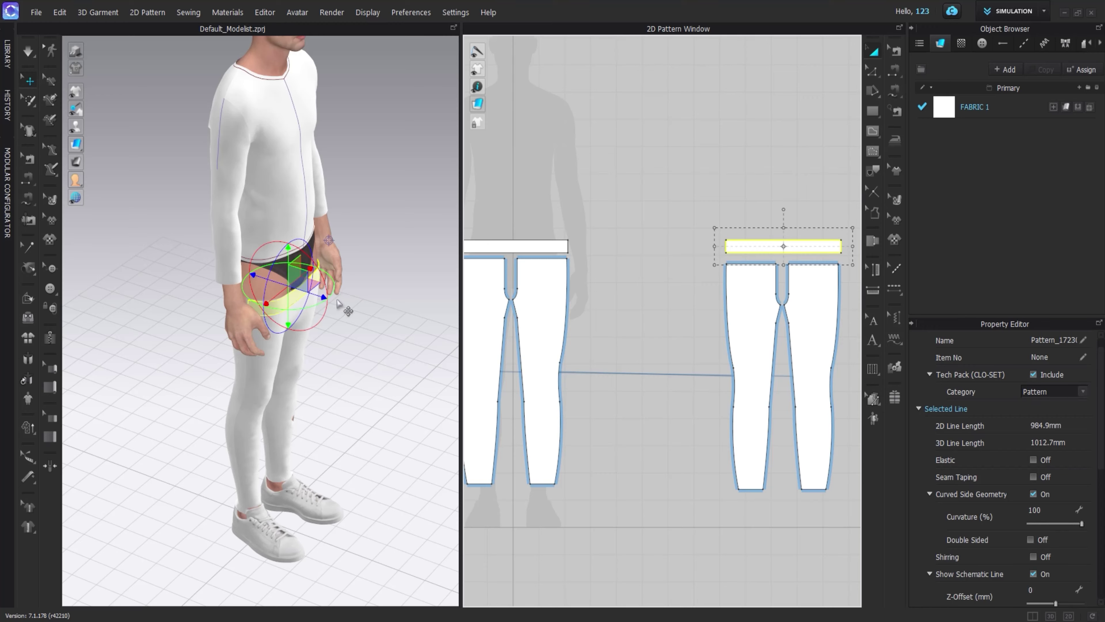
{"action": "left_click_drag", "start_coordinate": [296, 247], "coordinate": [185, 259]}
{"action": "left_click", "coordinate": [283, 261]}
{"action": "left_click_drag", "start_coordinate": [287, 274], "coordinate": [294, 232]}
{"action": "right_click_drag", "start_coordinate": [294, 232], "coordinate": [353, 265]}
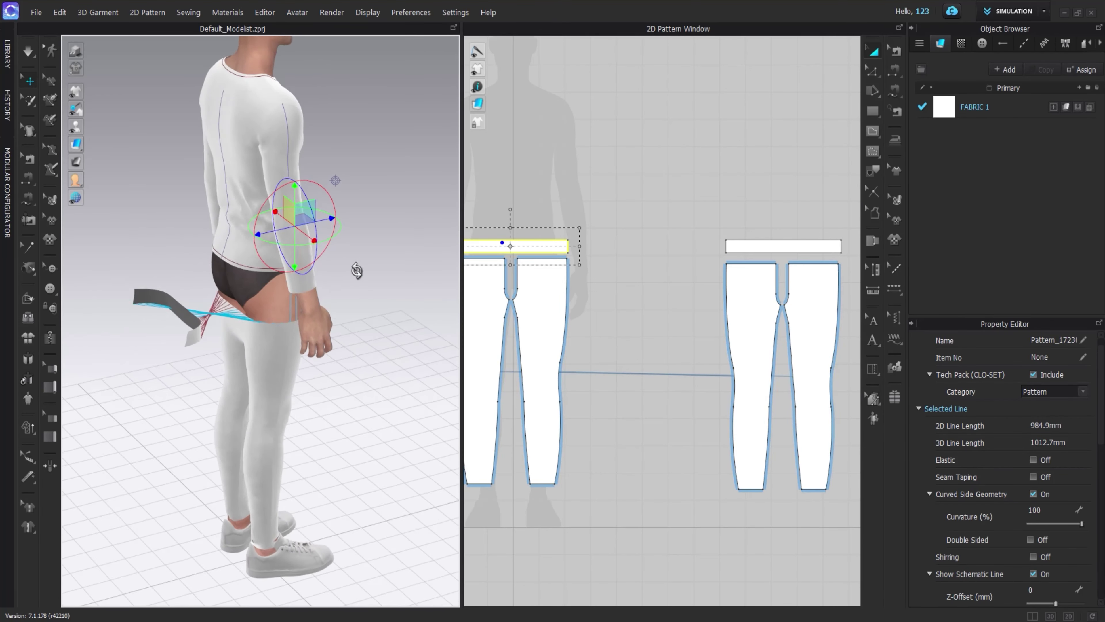
- Sew the second waistband's bottom edge to the other pants piece's top
{"action": "left_click", "coordinate": [174, 305]}
{"action": "left_click", "coordinate": [896, 51]}
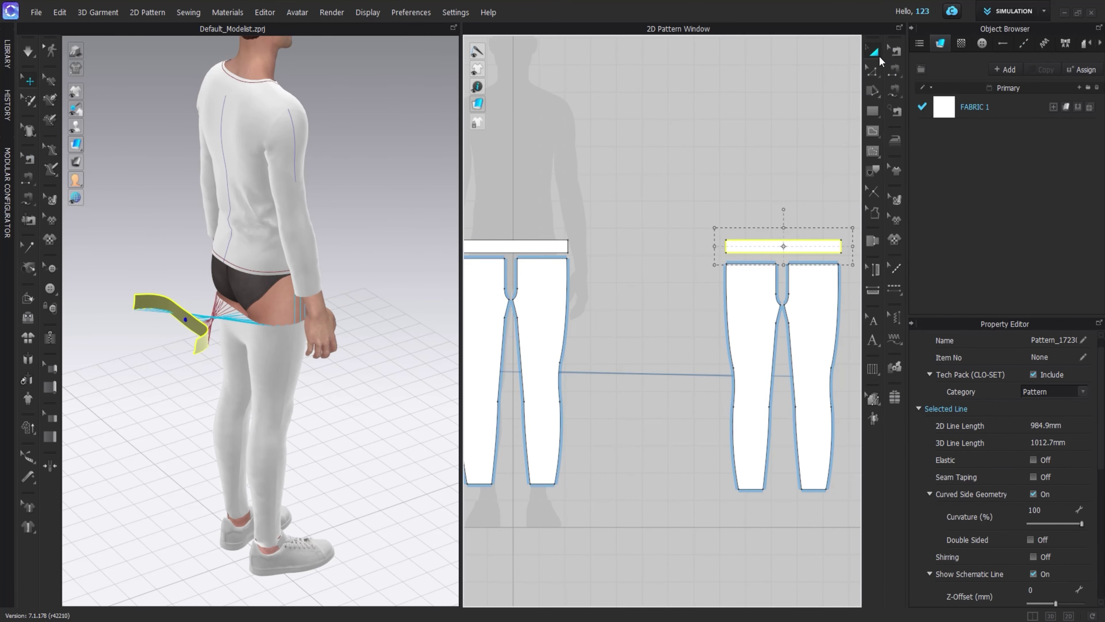
{"action": "left_click", "coordinate": [805, 252]}
{"action": "left_click", "coordinate": [869, 51]}
- Lift and slide both waistbands onto the avatar's waist
{"action": "right_click_drag", "start_coordinate": [348, 305], "coordinate": [261, 322]}
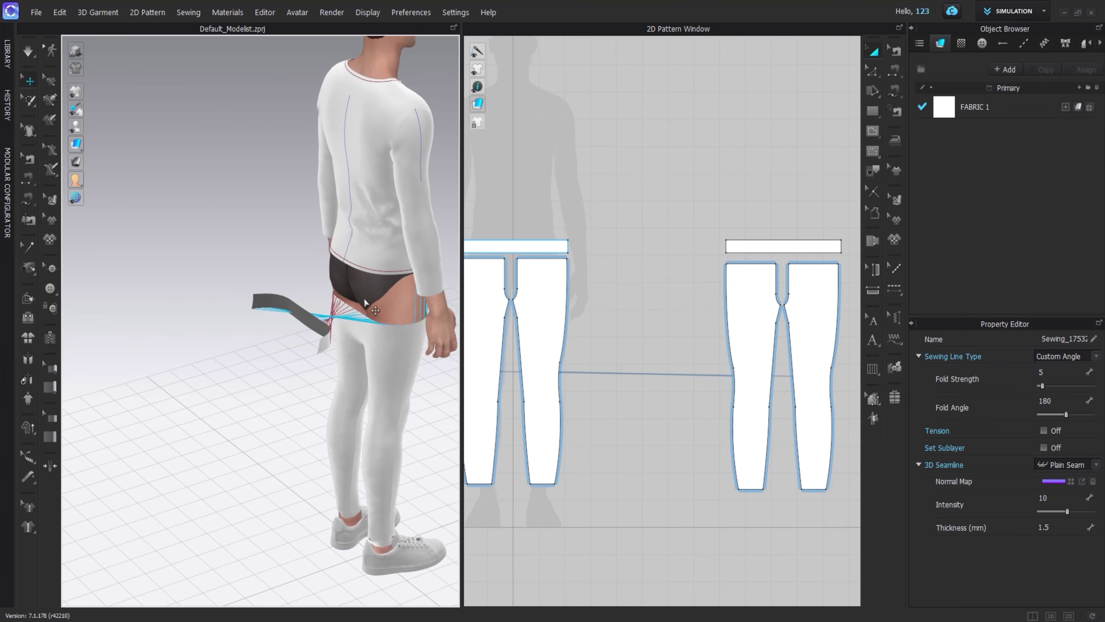
{"action": "left_click", "coordinate": [261, 318]}
{"action": "mouse_move", "coordinate": [345, 357]}
{"action": "right_mouse_down"}
{"action": "mouse_move", "coordinate": [326, 312]}
{"action": "mouse_move", "coordinate": [273, 269]}
{"action": "mouse_move", "coordinate": [310, 334]}
{"action": "right_mouse_up"}
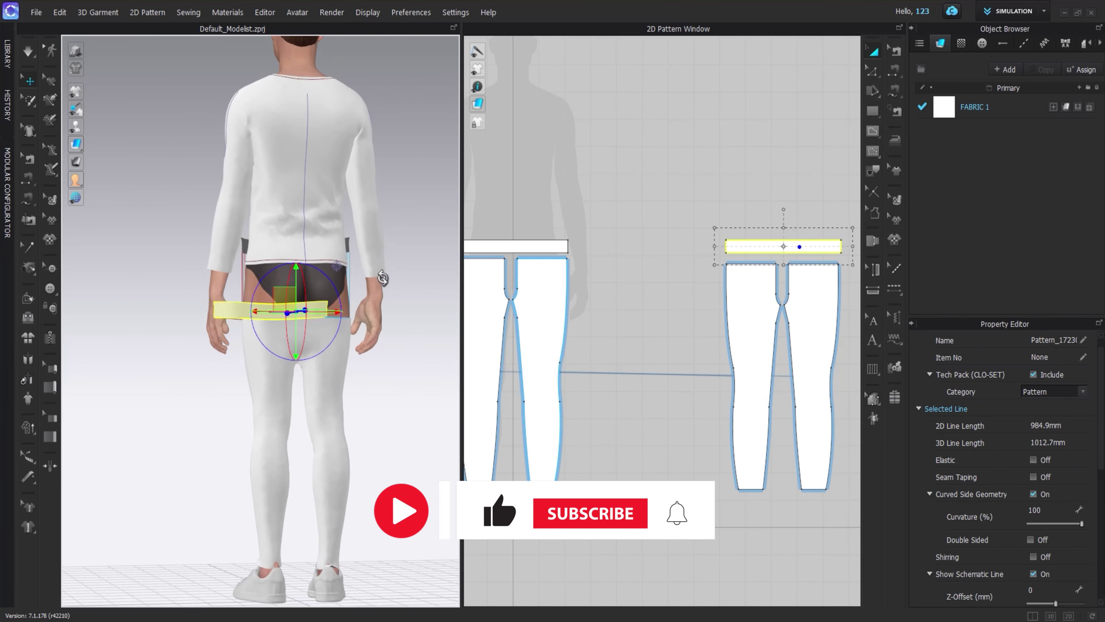
{"action": "mouse_move", "coordinate": [324, 308]}
{"action": "left_mouse_down"}
{"action": "mouse_move", "coordinate": [360, 305]}
{"action": "mouse_move", "coordinate": [330, 220]}
{"action": "left_mouse_up"}
{"action": "right_click_drag", "start_coordinate": [330, 220], "coordinate": [310, 283]}
{"action": "left_click", "coordinate": [309, 283]}
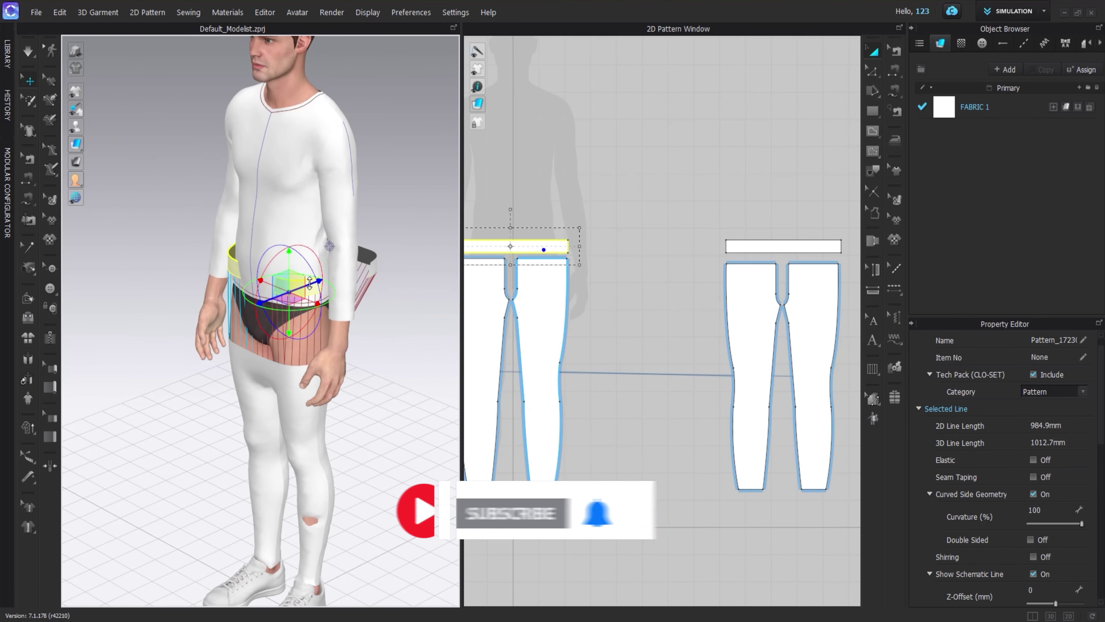
{"action": "left_click_drag", "start_coordinate": [309, 282], "coordinate": [310, 267]}
{"action": "right_click_drag", "start_coordinate": [310, 268], "coordinate": [394, 299]}
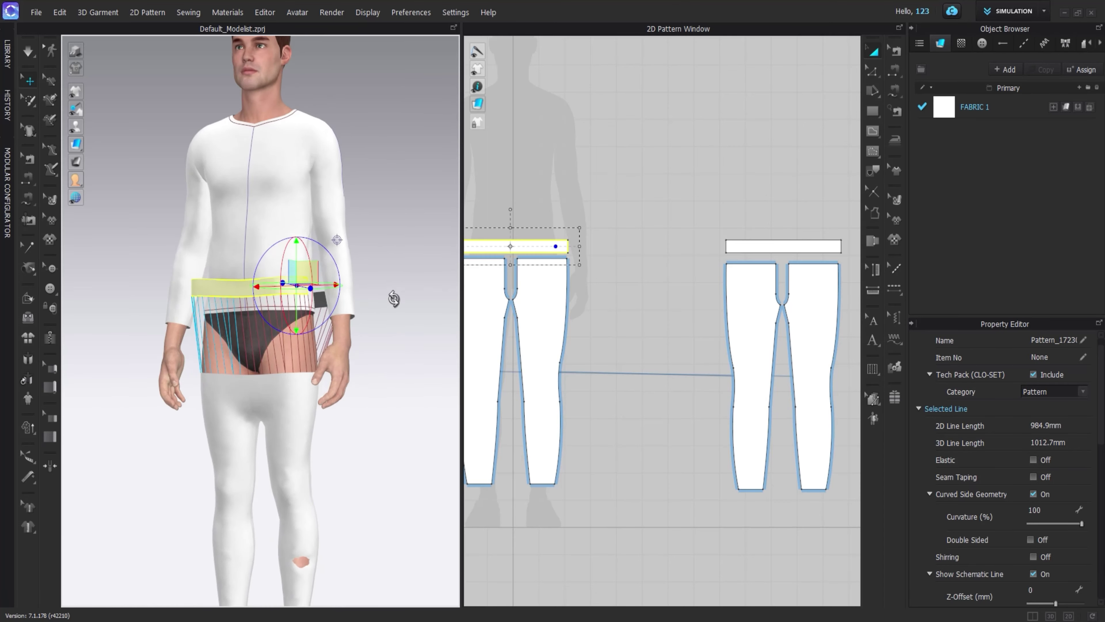
{"action": "left_click", "coordinate": [291, 247]}
{"action": "right_click_drag", "start_coordinate": [291, 246], "coordinate": [331, 243]}
- Dismiss the shirt pattern's options and bring the left waistband pattern into view
{"action": "scroll", "coordinate": [628, 231], "scroll_direction": "down", "scroll_amount": 5}
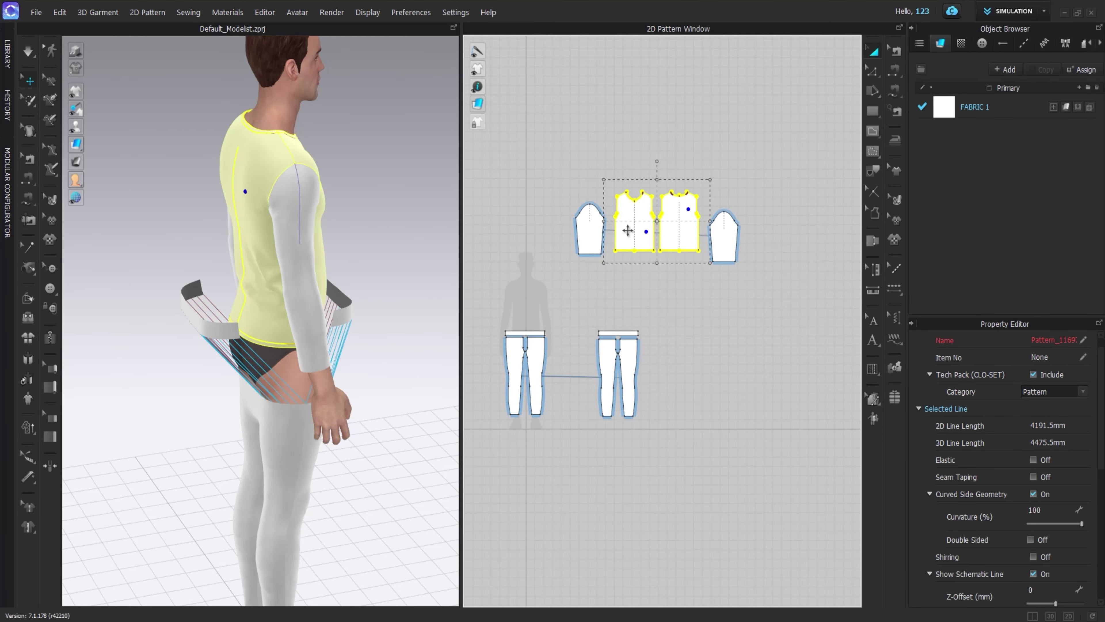
{"action": "right_click", "coordinate": [627, 231]}
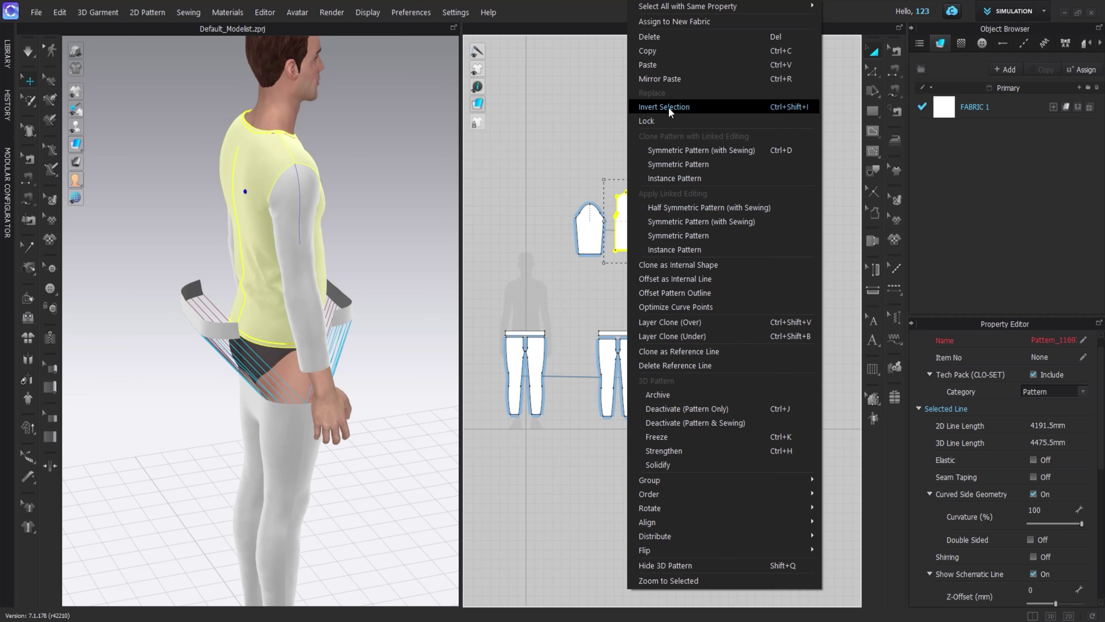
{"action": "left_click", "coordinate": [566, 110]}
{"action": "scroll", "coordinate": [636, 321], "scroll_direction": "up", "scroll_amount": 4}
{"action": "left_click", "coordinate": [757, 297]}
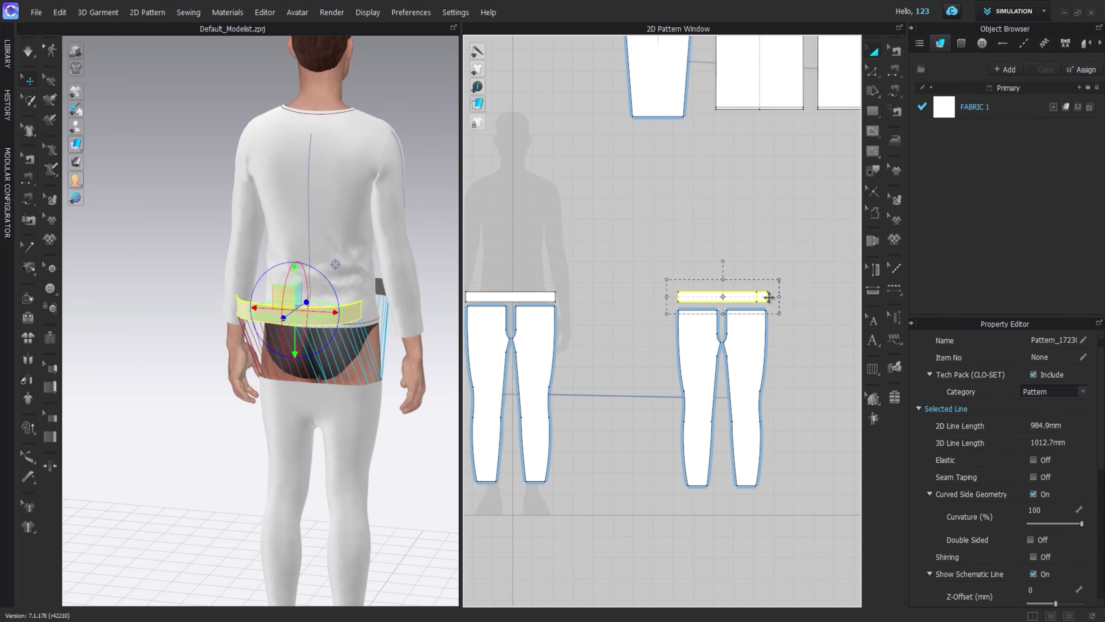
{"action": "left_click", "coordinate": [522, 297]}
{"action": "middle_click_drag", "start_coordinate": [523, 290], "coordinate": [632, 291]}
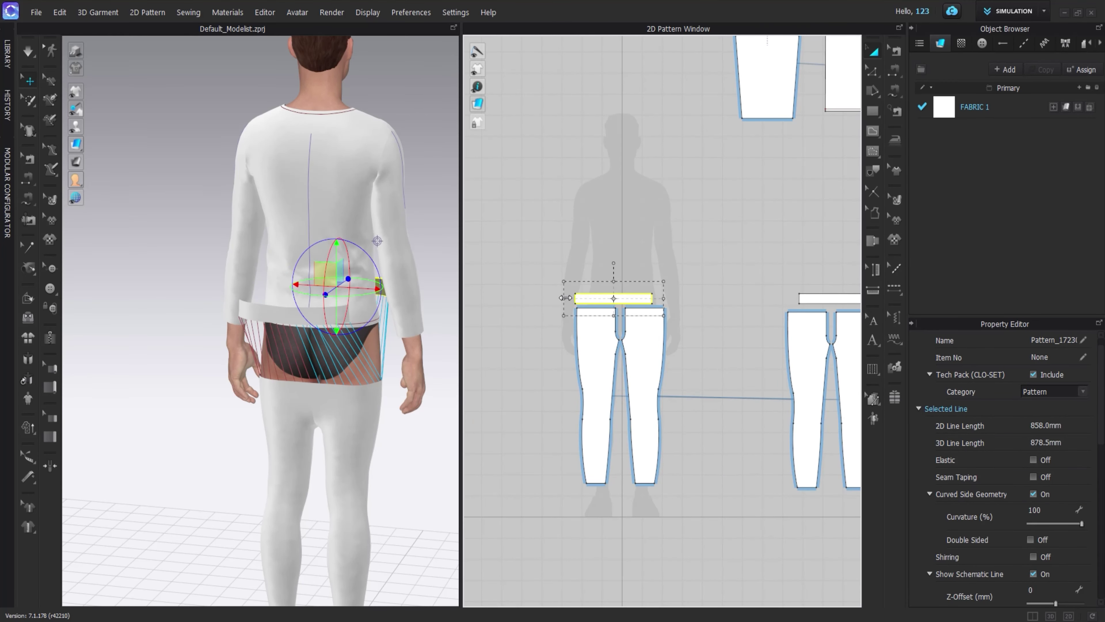
{"action": "scroll", "coordinate": [656, 345], "scroll_direction": "up", "scroll_amount": 2}
- Sew one waistband strip's end to the other waistband's end with Segment Sewing
{"action": "key", "text": "n"}
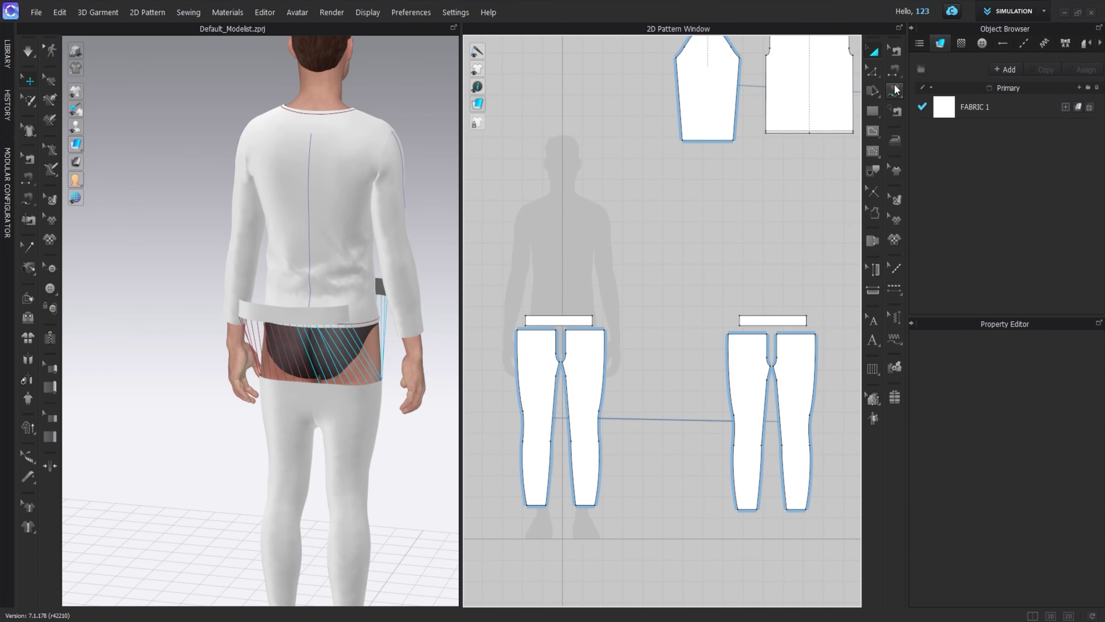
{"action": "left_click", "coordinate": [738, 321]}
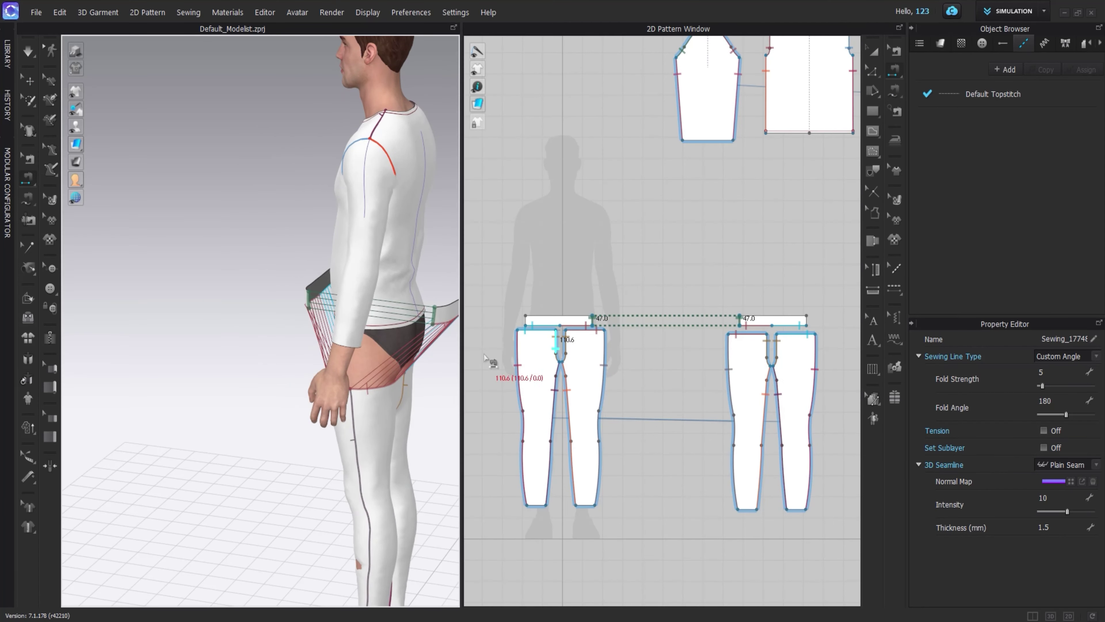
{"action": "left_click", "coordinate": [528, 320]}
- Select the waistband and pants in 3D and shift them sideways off the leg
{"action": "key", "text": "a"}
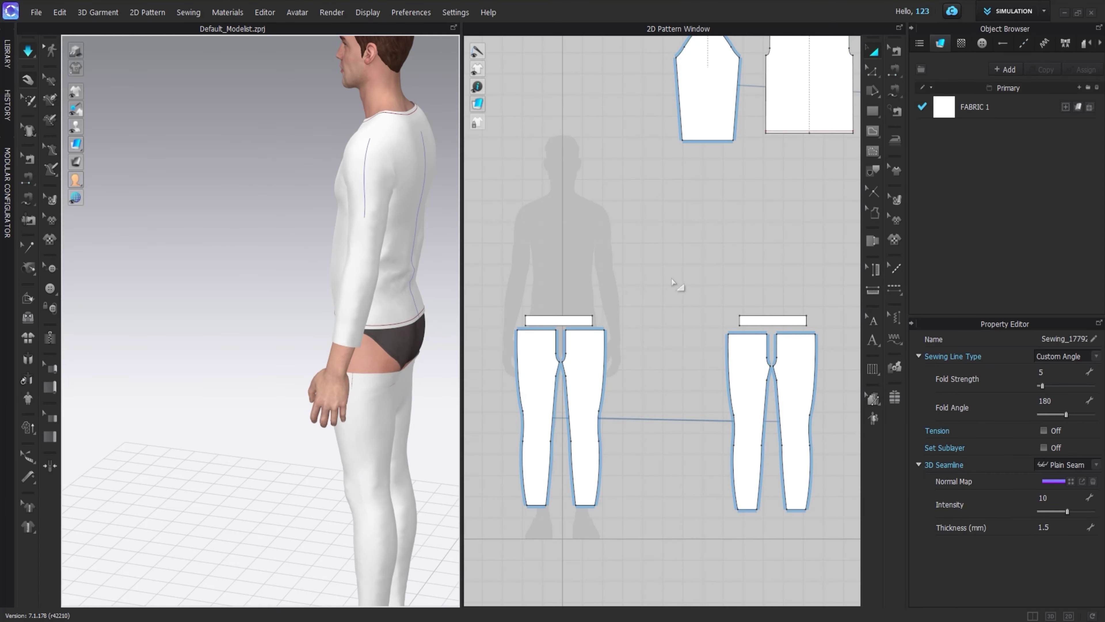
{"action": "right_click_drag", "start_coordinate": [304, 367], "coordinate": [421, 367]}
{"action": "key", "text": "t"}
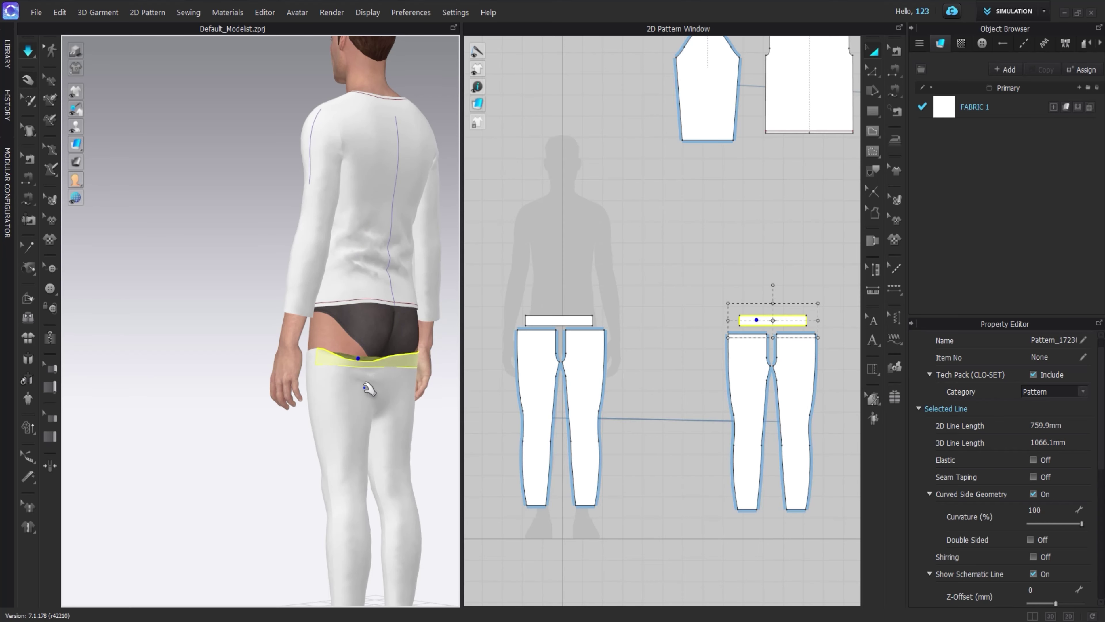
{"action": "key", "text": "q"}
{"action": "left_click", "coordinate": [372, 363]}
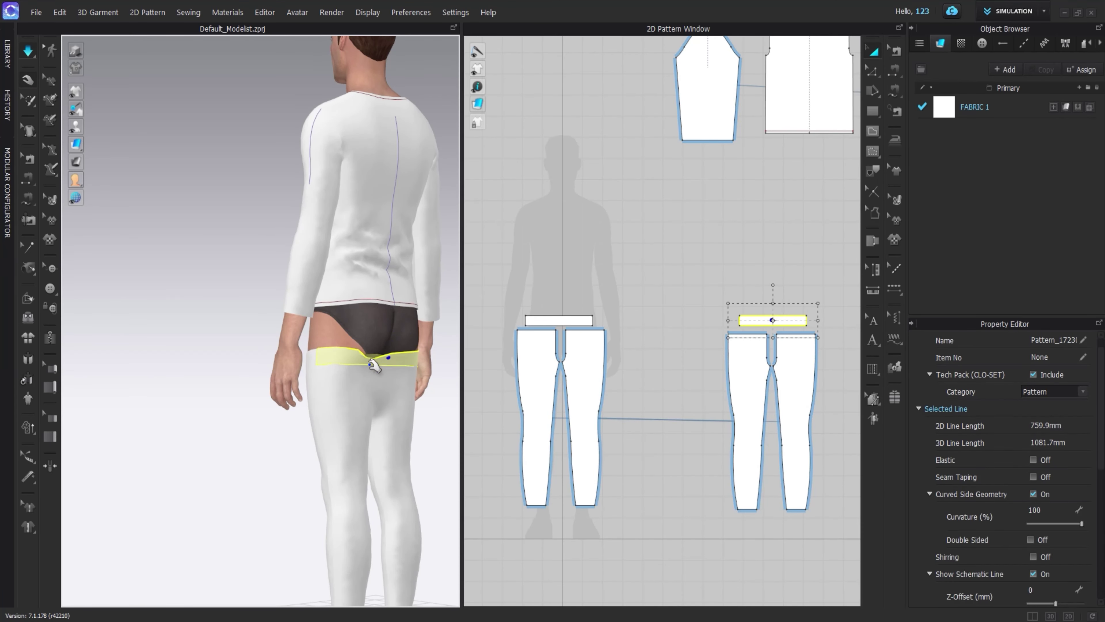
{"action": "left_click", "coordinate": [400, 368], "text": "shift"}
{"action": "right_click_drag", "start_coordinate": [401, 367], "coordinate": [356, 382]}
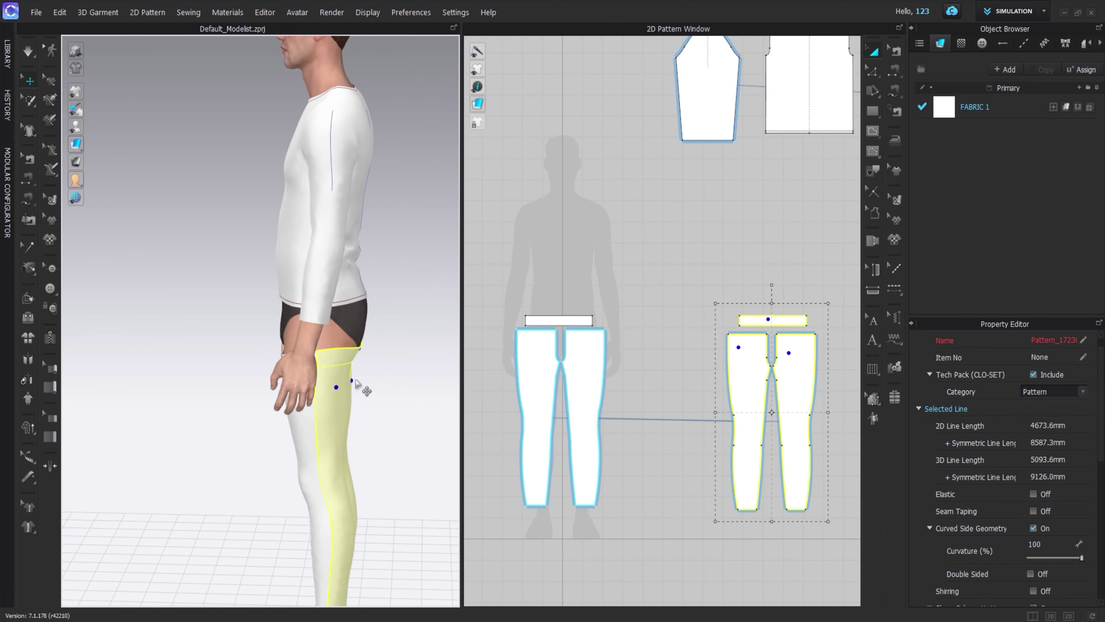
{"action": "left_click_drag", "start_coordinate": [379, 378], "coordinate": [404, 378]}
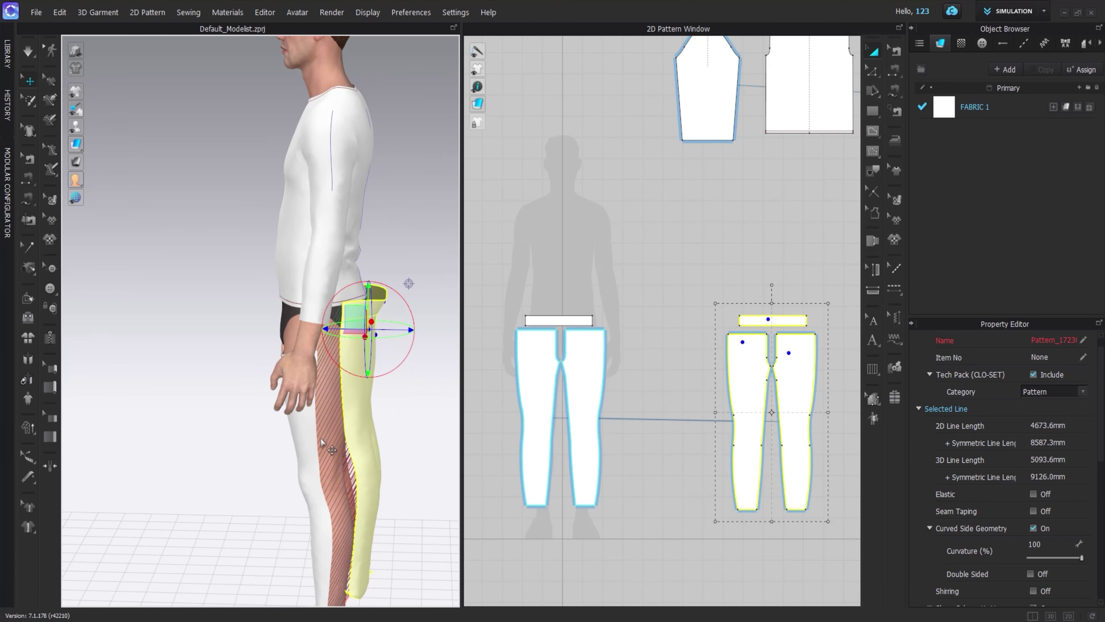
- Select the left waistband with both leg pieces and run the cloth simulation
{"action": "right_click_drag", "start_coordinate": [409, 331], "coordinate": [304, 349]}
{"action": "left_click", "coordinate": [300, 377]}
{"action": "left_click", "coordinate": [264, 424], "text": "shift"}
{"action": "left_click", "coordinate": [306, 418], "text": "shift"}
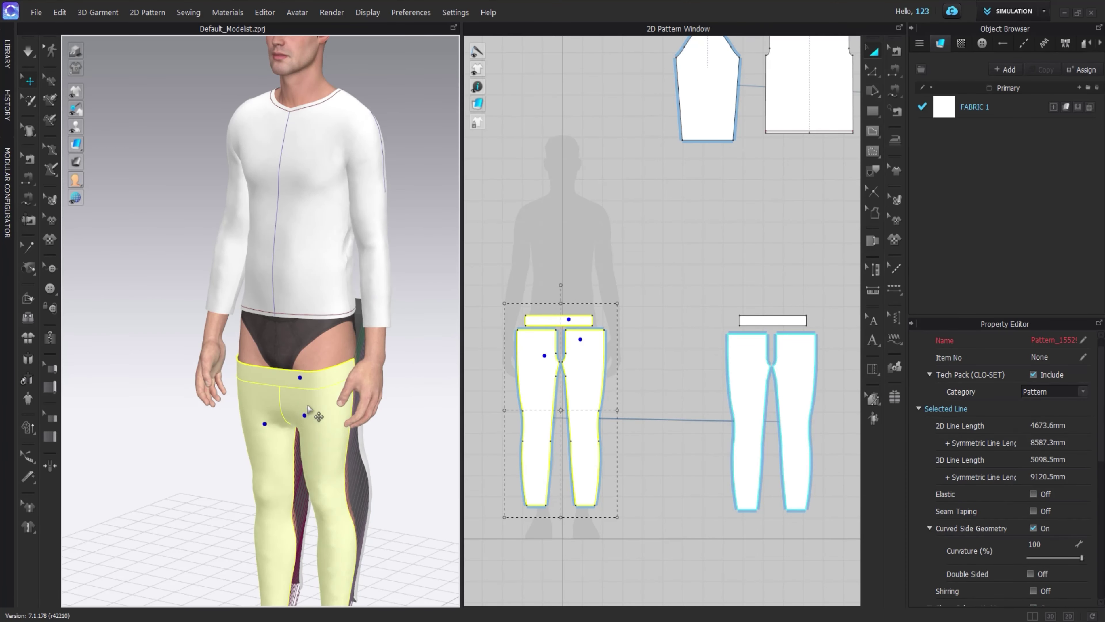
{"action": "mouse_move", "coordinate": [306, 417]}
{"action": "right_mouse_down"}
{"action": "mouse_move", "coordinate": [348, 347]}
{"action": "mouse_move", "coordinate": [335, 357]}
{"action": "right_mouse_up"}
{"action": "key", "text": "space"}
- Drag the right and left waistbands up the body to sit at the waist
{"action": "mouse_move", "coordinate": [333, 357]}
{"action": "left_mouse_down"}
{"action": "mouse_move", "coordinate": [357, 213]}
{"action": "mouse_move", "coordinate": [300, 47]}
{"action": "left_mouse_up"}
{"action": "right_click_drag", "start_coordinate": [300, 48], "coordinate": [496, 299]}
{"action": "left_click_drag", "start_coordinate": [266, 365], "coordinate": [226, 65]}
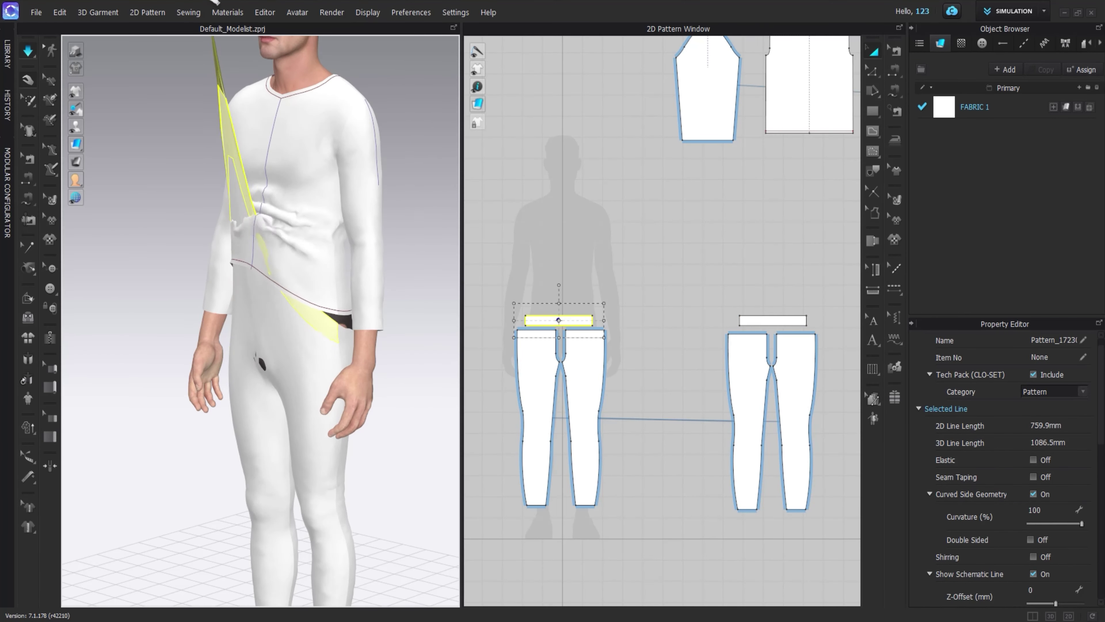
{"action": "scroll", "coordinate": [358, 420], "scroll_direction": "down", "scroll_amount": 3}
{"action": "right_click_drag", "start_coordinate": [358, 420], "coordinate": [347, 320]}
{"action": "left_click_drag", "start_coordinate": [348, 320], "coordinate": [319, 301]}
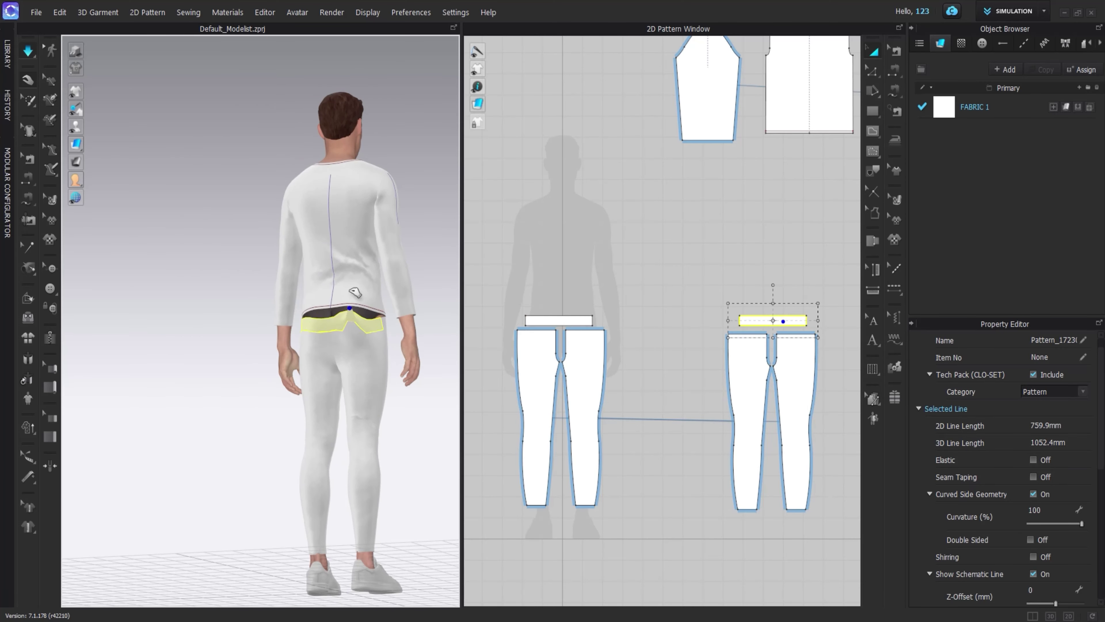
- Select the waistband pieces on both pants patterns in the 2D Edit Pattern view
{"action": "key", "text": "z"}
{"action": "scroll", "coordinate": [539, 344], "scroll_direction": "up", "scroll_amount": 3}
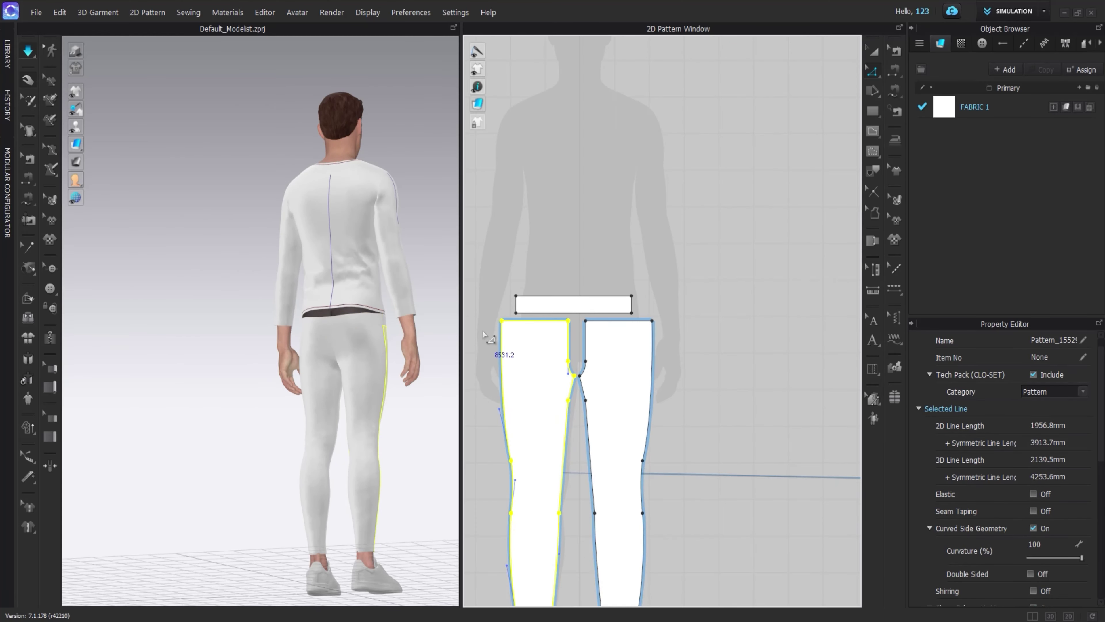
{"action": "scroll", "coordinate": [657, 333], "scroll_direction": "down", "scroll_amount": 2}
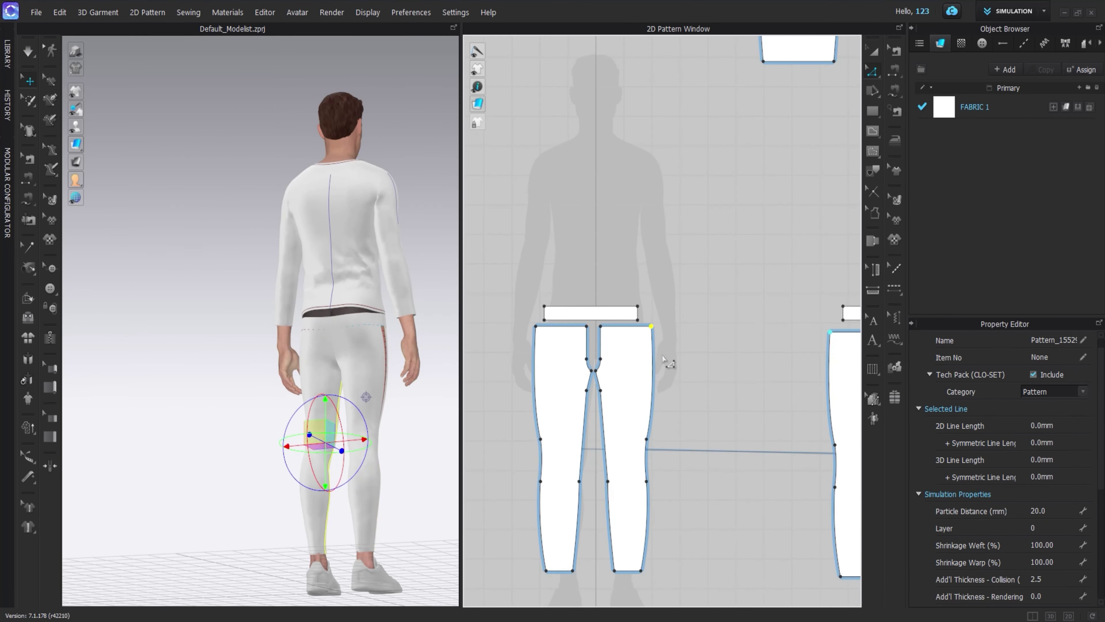
{"action": "left_click", "coordinate": [546, 334]}
{"action": "middle_click_drag", "start_coordinate": [713, 392], "coordinate": [637, 382]}
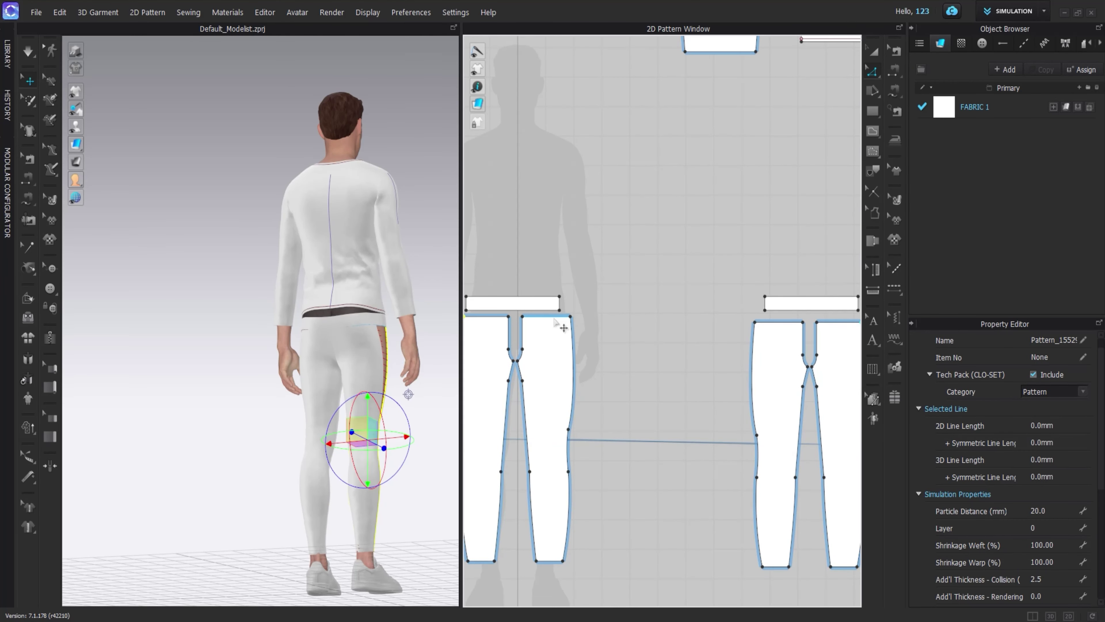
{"action": "middle_click_drag", "start_coordinate": [519, 318], "coordinate": [607, 348]}
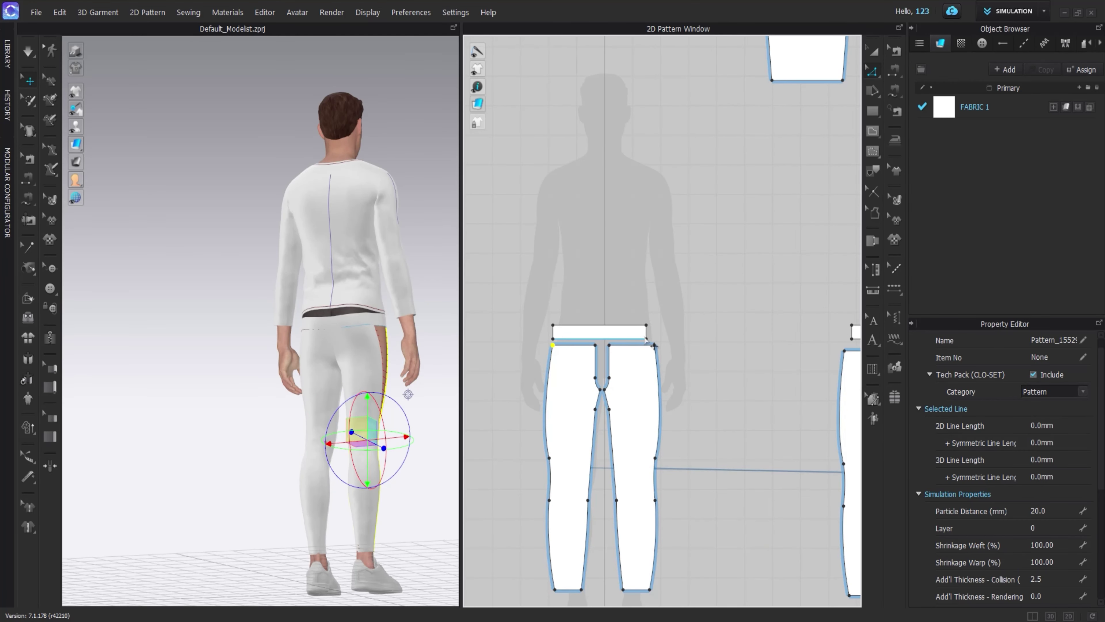
{"action": "left_click", "coordinate": [646, 333]}
{"action": "left_click", "coordinate": [553, 332]}
{"action": "middle_click_drag", "start_coordinate": [846, 314], "coordinate": [744, 303]}
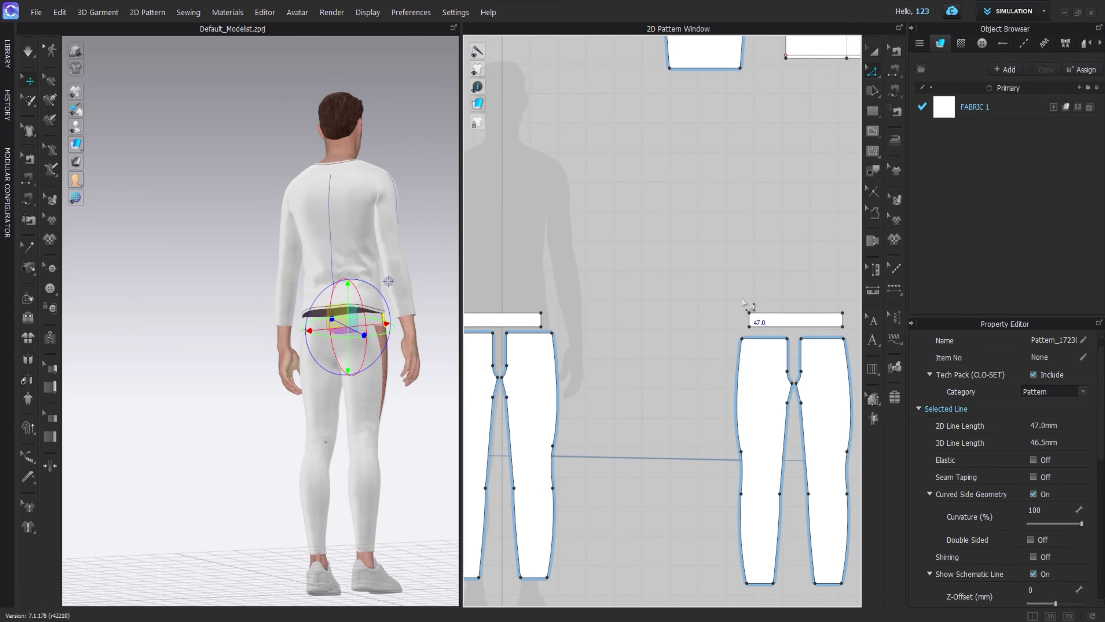
{"action": "scroll", "coordinate": [805, 333], "scroll_direction": "down", "scroll_amount": 2}
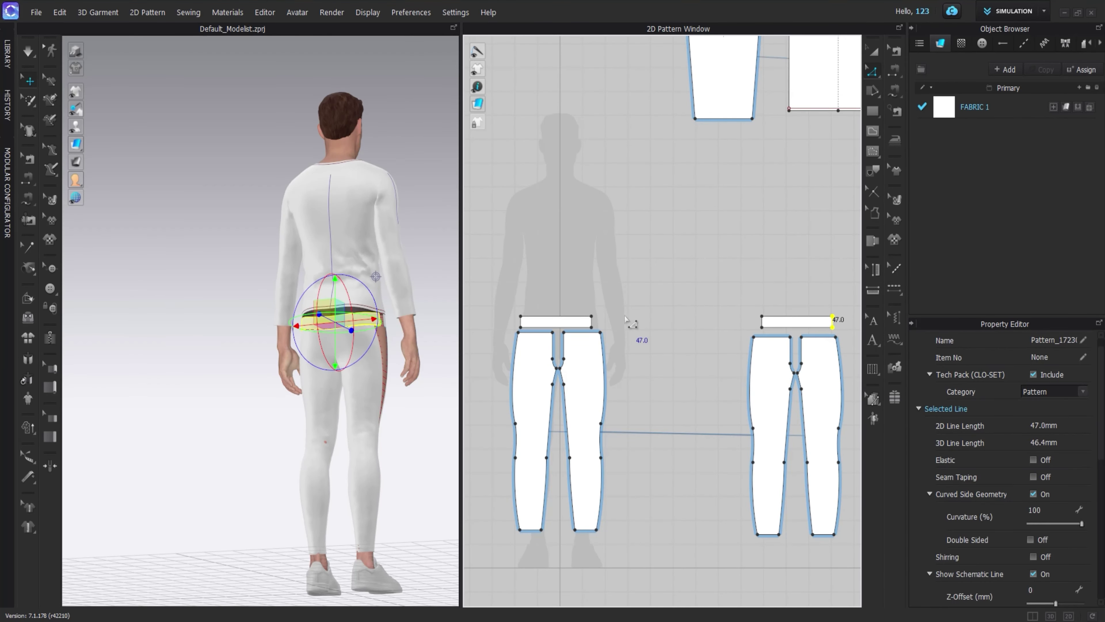
- Adjust a pants leg's drape in 3D, then select the waistband and shirt body panel
{"action": "key", "text": "q"}
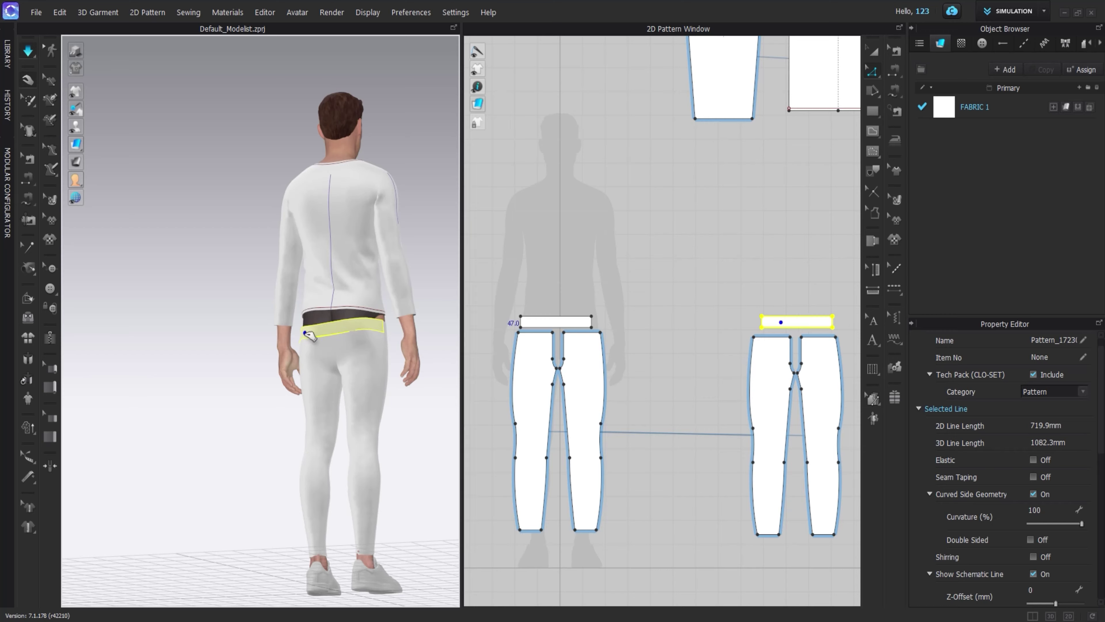
{"action": "right_click_drag", "start_coordinate": [308, 334], "coordinate": [225, 312]}
{"action": "left_click_drag", "start_coordinate": [337, 333], "coordinate": [387, 183]}
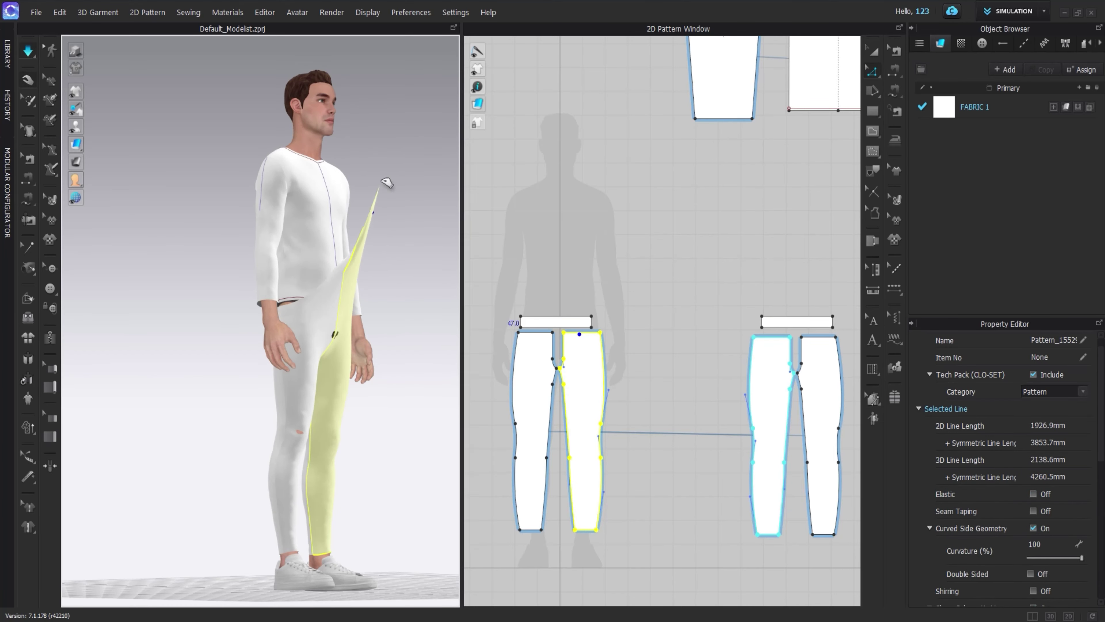
{"action": "right_click_drag", "start_coordinate": [370, 321], "coordinate": [365, 314]}
{"action": "left_click", "coordinate": [364, 314]}
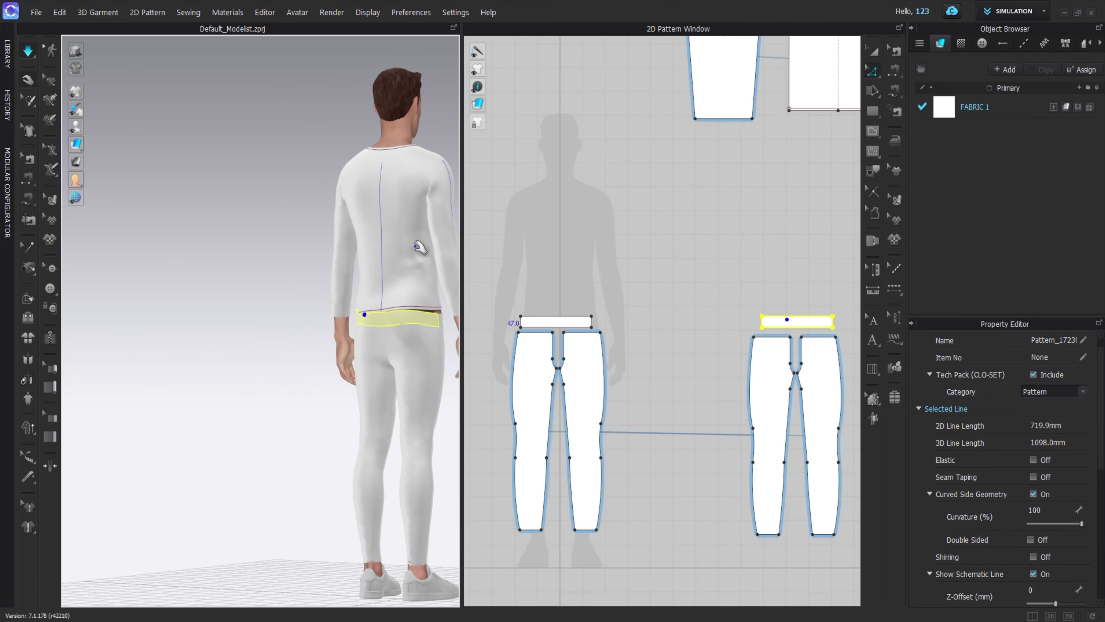
{"action": "left_click", "coordinate": [400, 292]}
{"action": "mouse_move", "coordinate": [399, 292]}
{"action": "right_mouse_down"}
{"action": "mouse_move", "coordinate": [400, 229]}
{"action": "mouse_move", "coordinate": [323, 237]}
{"action": "right_mouse_up"}
- Hide the shirt body with Hide 3D Pattern and drag the waistband up to the waist
{"action": "right_click", "coordinate": [322, 237]}
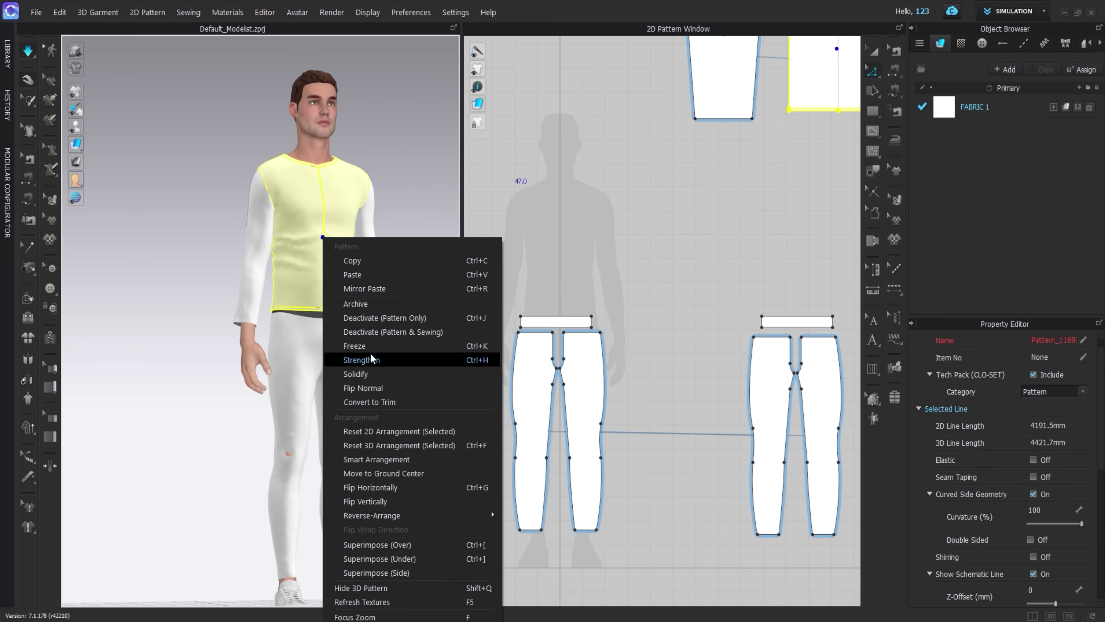
{"action": "left_click", "coordinate": [449, 588]}
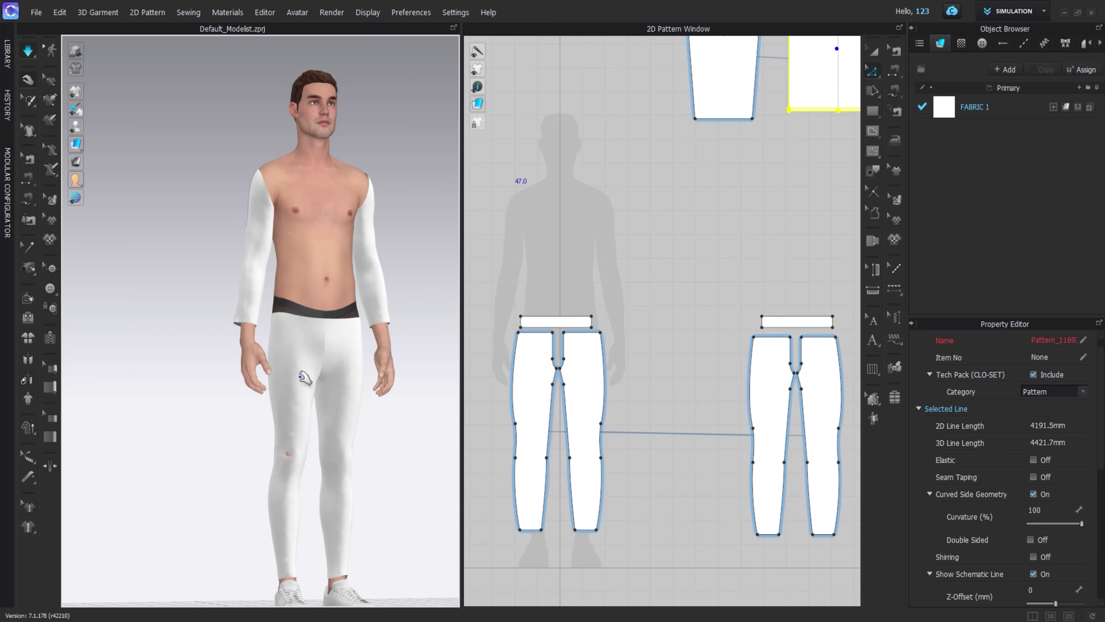
{"action": "left_click", "coordinate": [320, 324]}
{"action": "right_click_drag", "start_coordinate": [320, 324], "coordinate": [485, 351]}
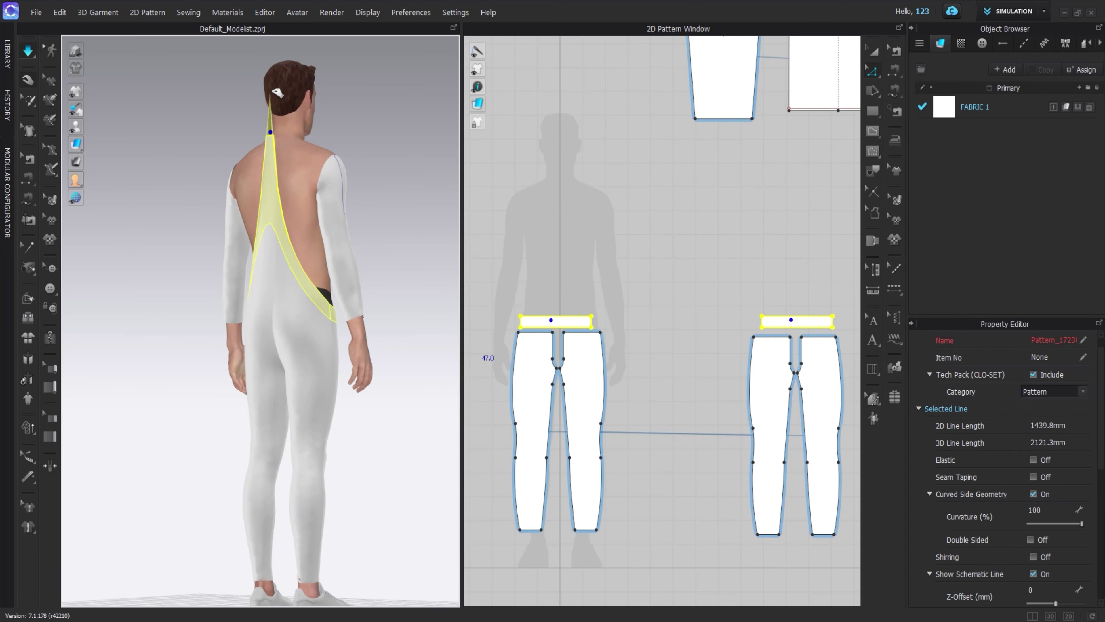
{"action": "mouse_move", "coordinate": [308, 305]}
{"action": "left_mouse_down"}
{"action": "mouse_move", "coordinate": [314, 244]}
{"action": "mouse_move", "coordinate": [266, 239]}
{"action": "mouse_move", "coordinate": [287, 103]}
{"action": "left_mouse_up"}
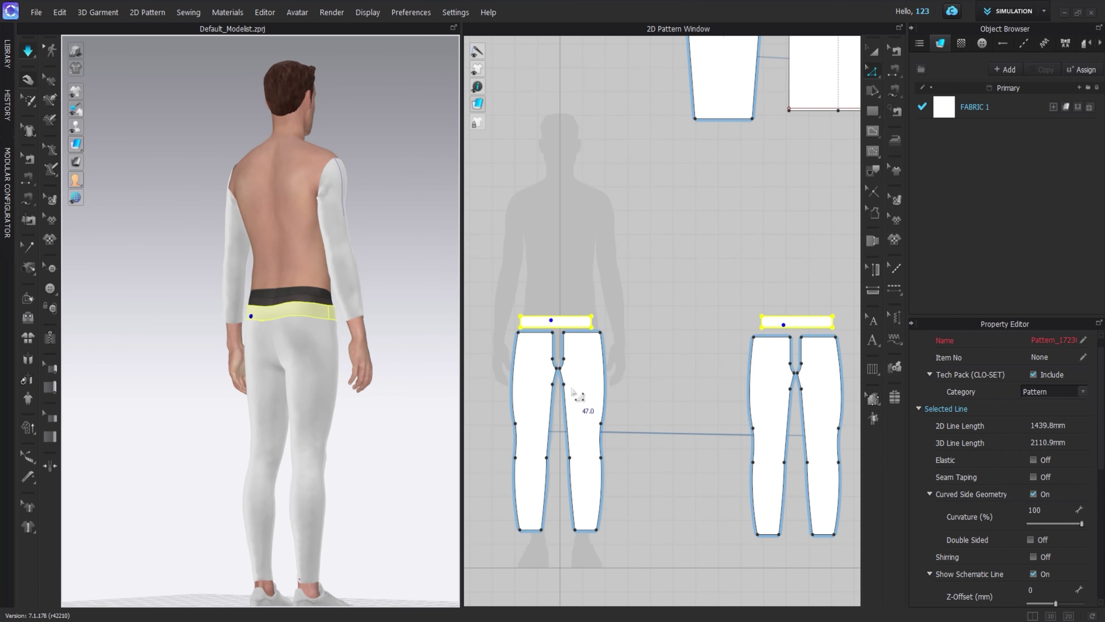
{"action": "scroll", "coordinate": [572, 387], "scroll_direction": "up", "scroll_amount": 3}
{"action": "left_click", "coordinate": [637, 358]}
{"action": "scroll", "coordinate": [547, 345], "scroll_direction": "down", "scroll_amount": 3}
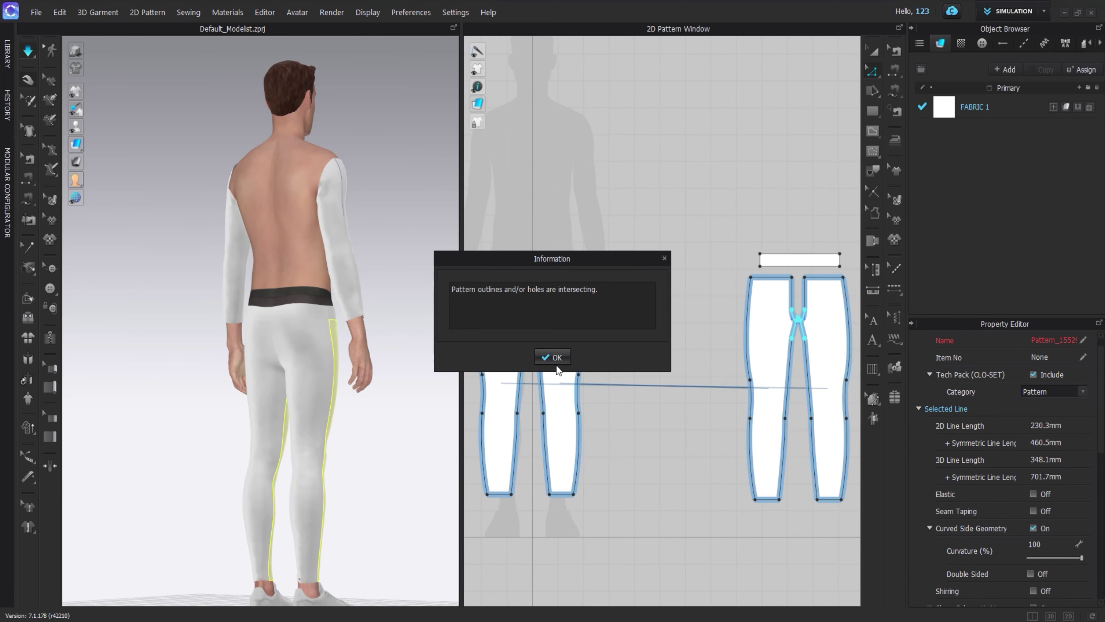
- Select and adjust the crotch curve and inseam points on both pants legs
{"action": "left_click", "coordinate": [551, 360]}
{"action": "scroll", "coordinate": [526, 329], "scroll_direction": "up", "scroll_amount": 5}
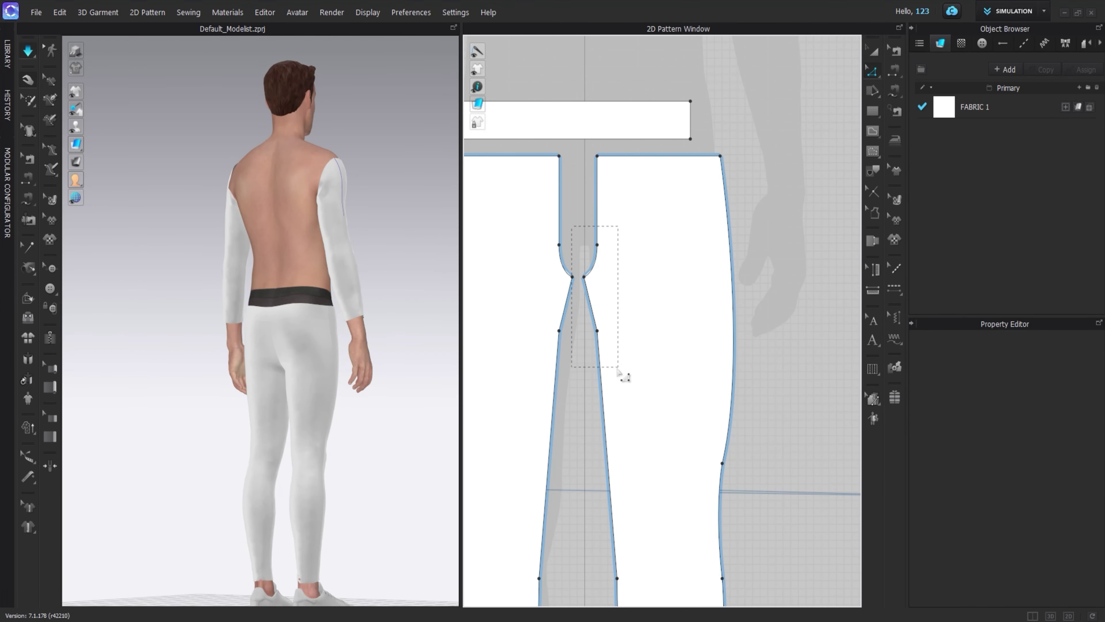
{"action": "left_click_drag", "start_coordinate": [574, 233], "coordinate": [616, 362]}
{"action": "left_click", "coordinate": [551, 360]}
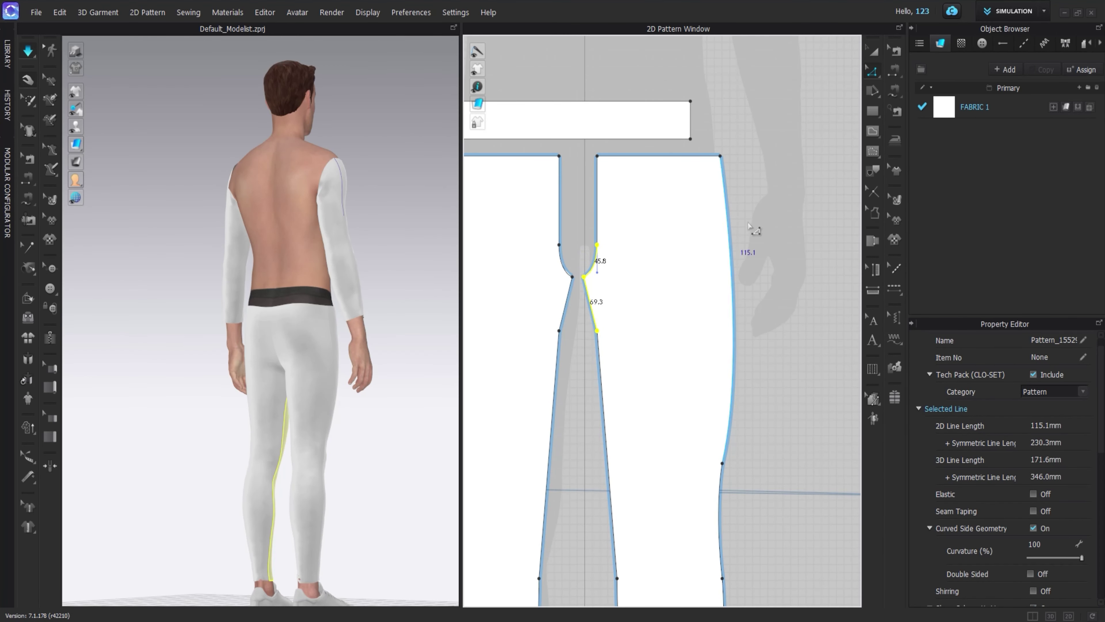
{"action": "left_click", "coordinate": [582, 302]}
{"action": "left_click_drag", "start_coordinate": [527, 367], "coordinate": [525, 366]}
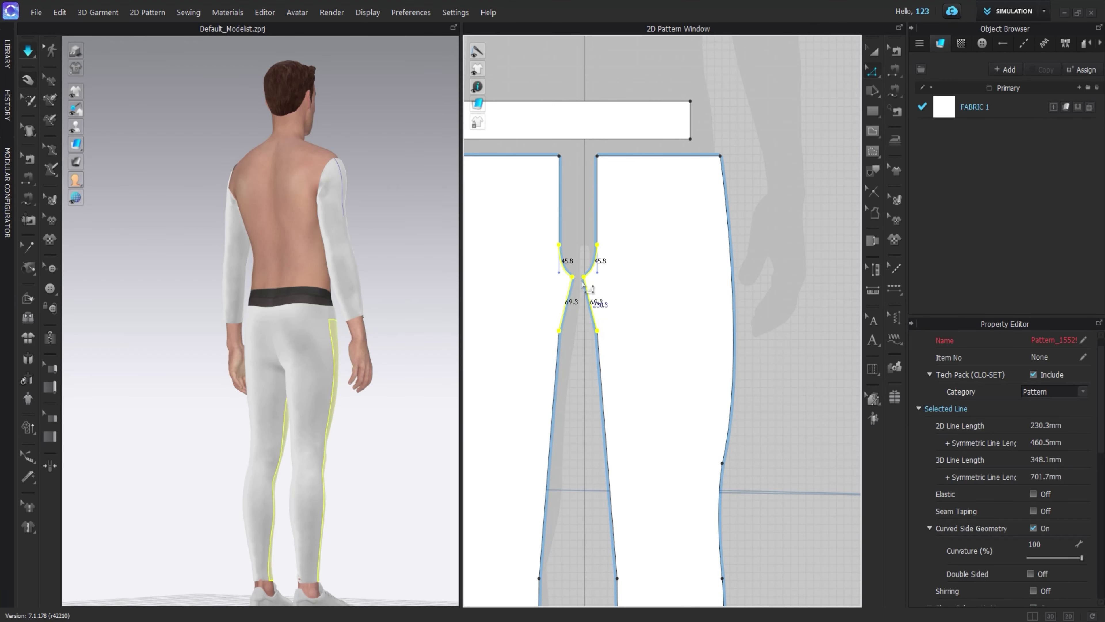
{"action": "left_click", "coordinate": [605, 255]}
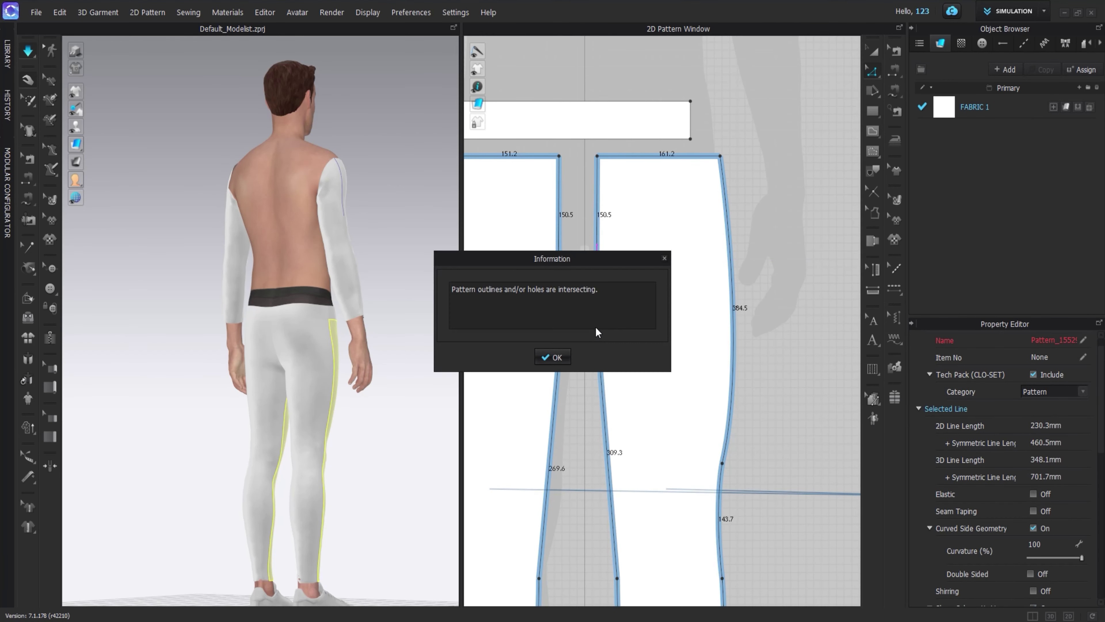
{"action": "left_click", "coordinate": [550, 353]}
{"action": "left_click", "coordinate": [703, 284]}
{"action": "left_click", "coordinate": [597, 246]}
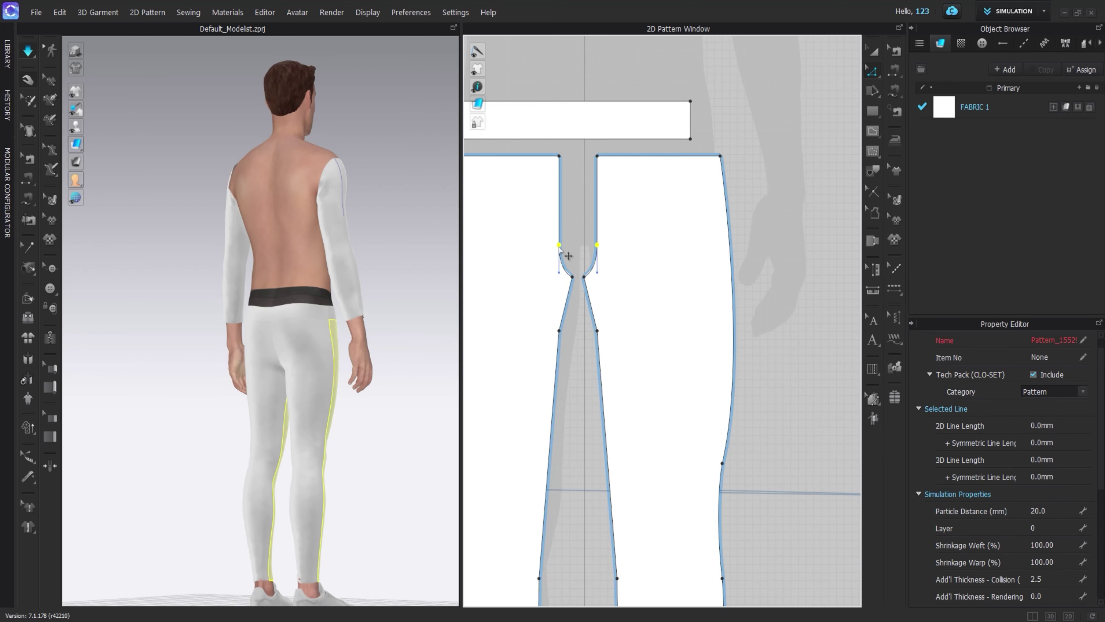
{"action": "left_click", "coordinate": [559, 338]}
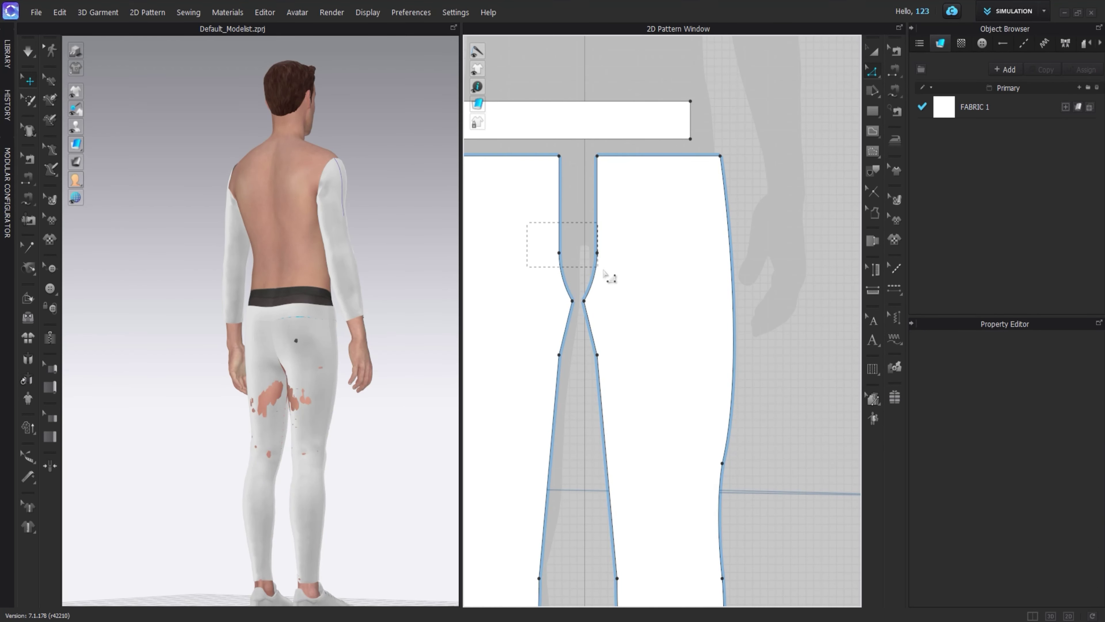
- Select the back pants piece and check the re-draped fit from front and rear views
{"action": "scroll", "coordinate": [664, 337], "scroll_direction": "down", "scroll_amount": 3}
{"action": "middle_click_drag", "start_coordinate": [662, 334], "coordinate": [749, 324]}
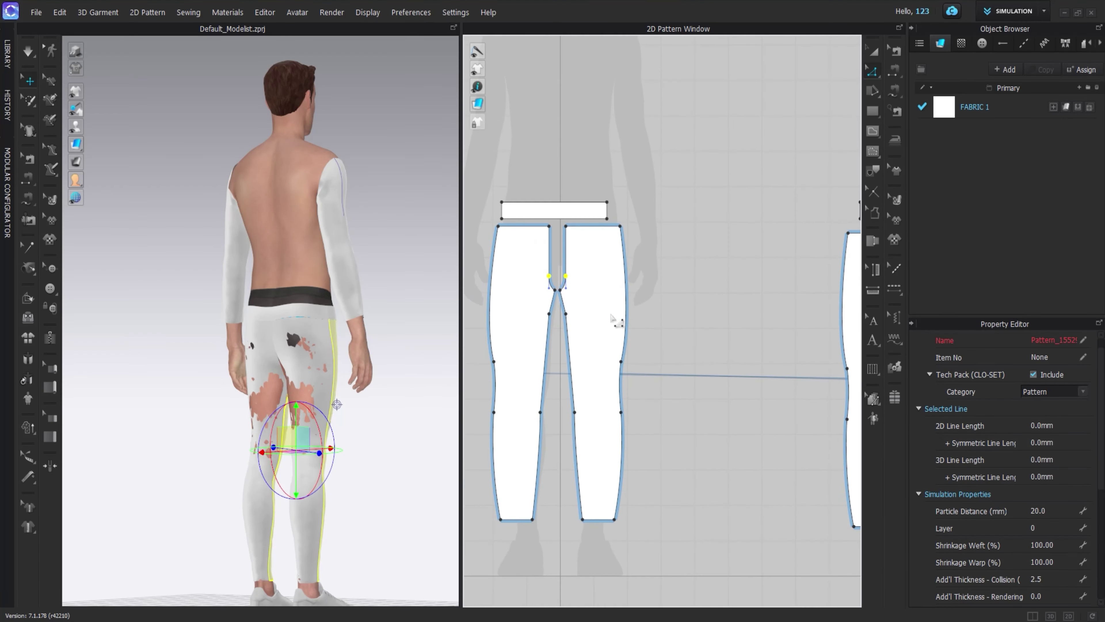
{"action": "left_click", "coordinate": [268, 219]}
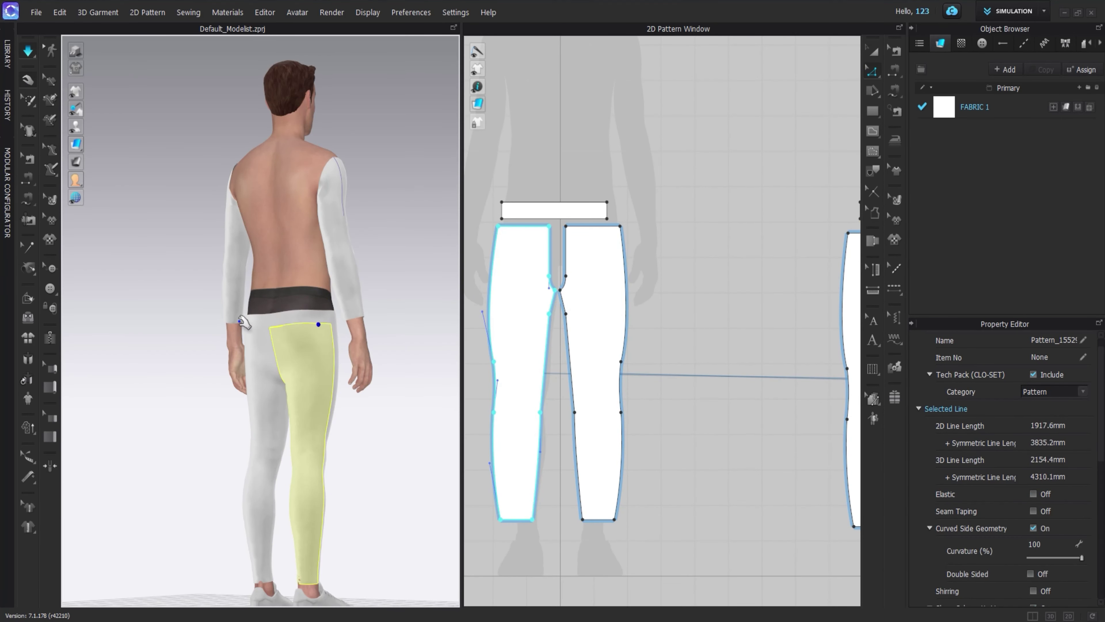
{"action": "right_click_drag", "start_coordinate": [312, 340], "coordinate": [223, 315]}
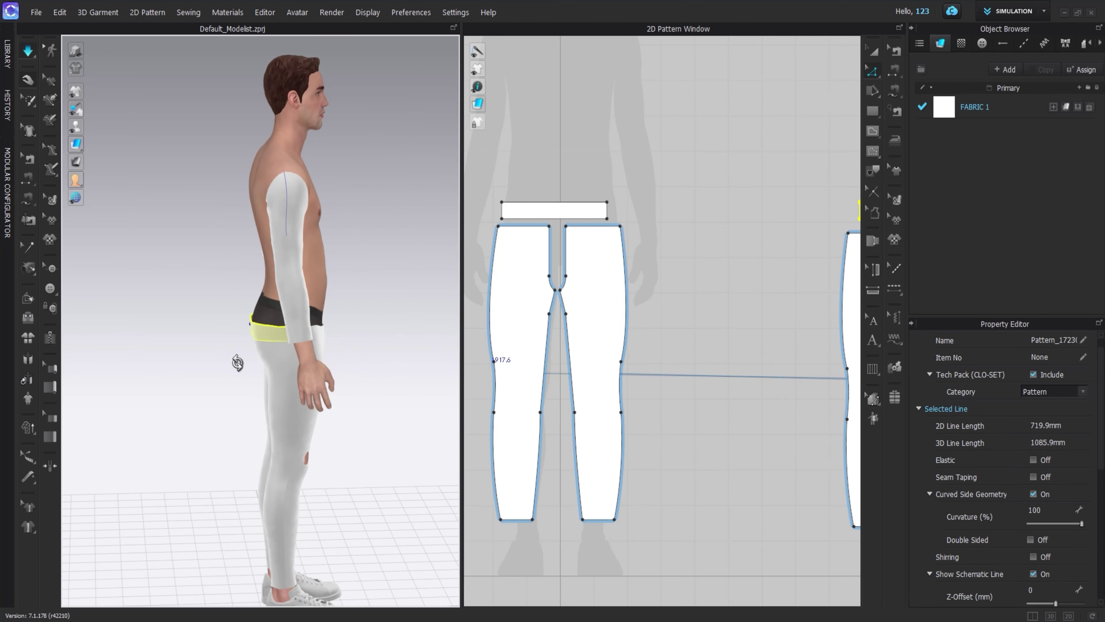
{"action": "key", "text": "2"}
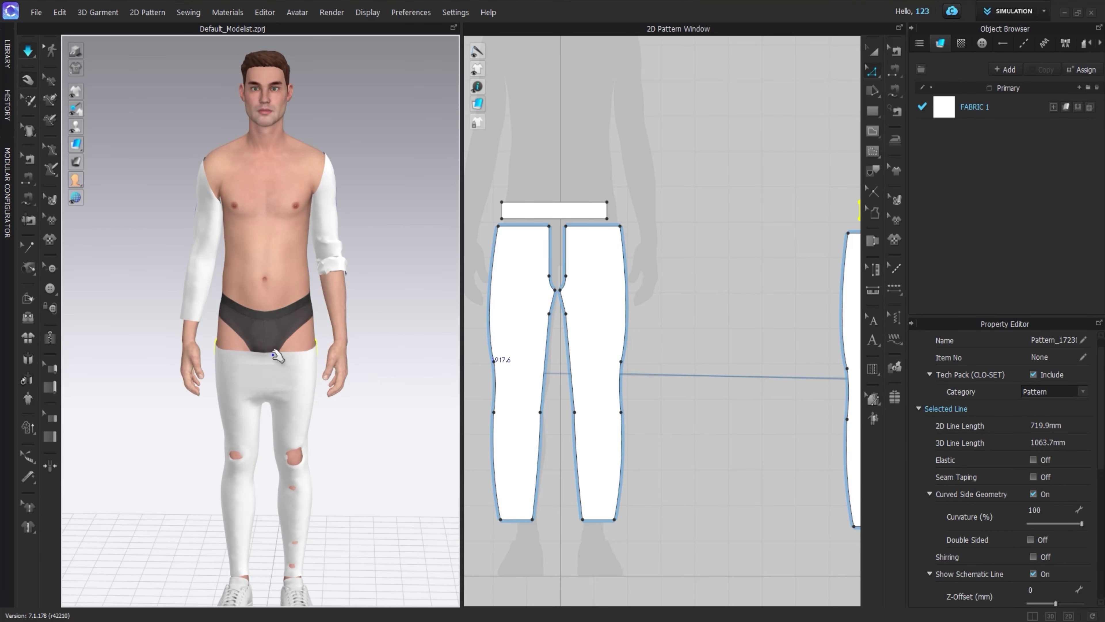
{"action": "right_click_drag", "start_coordinate": [313, 212], "coordinate": [419, 328]}
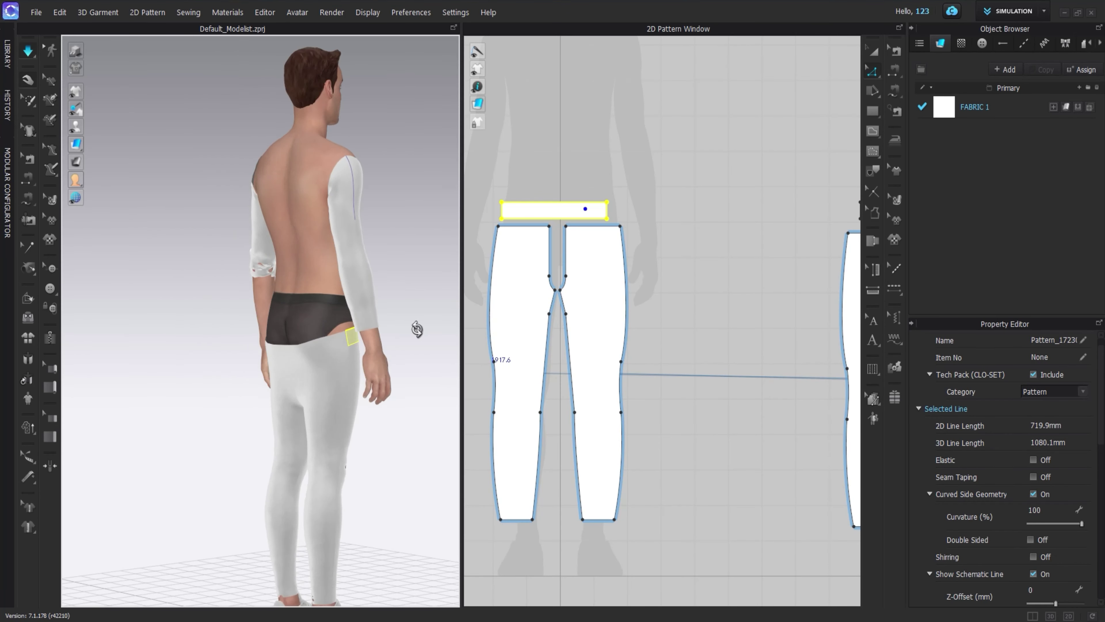
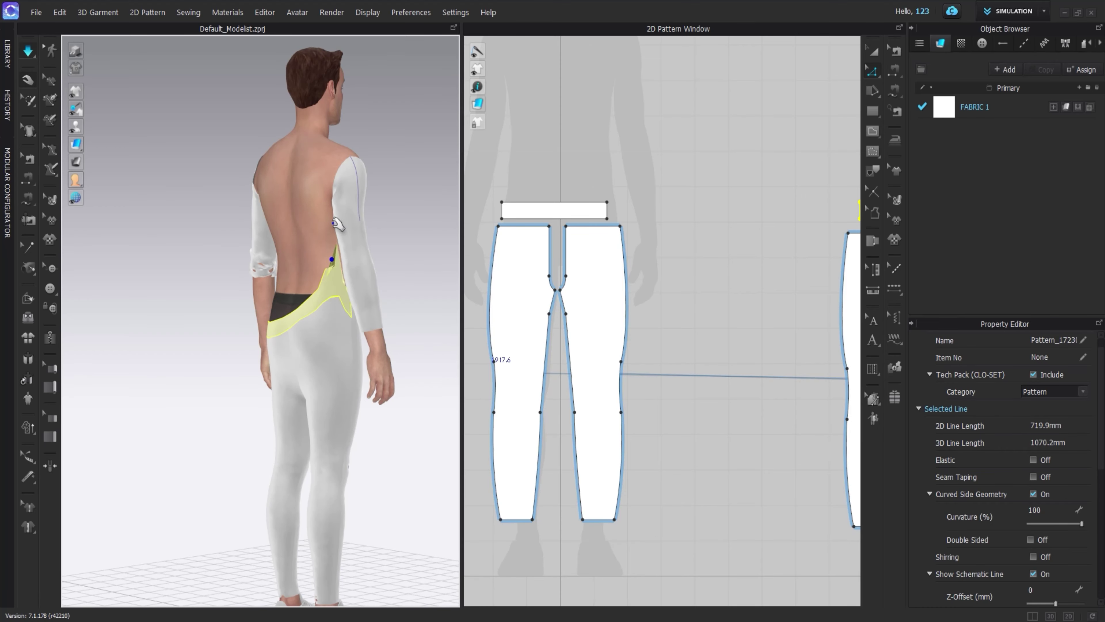
- Select both leg pieces and the waistband, then pull the waistband down around the avatar's hips
{"action": "key", "text": "2"}
{"action": "left_click", "coordinate": [362, 448]}
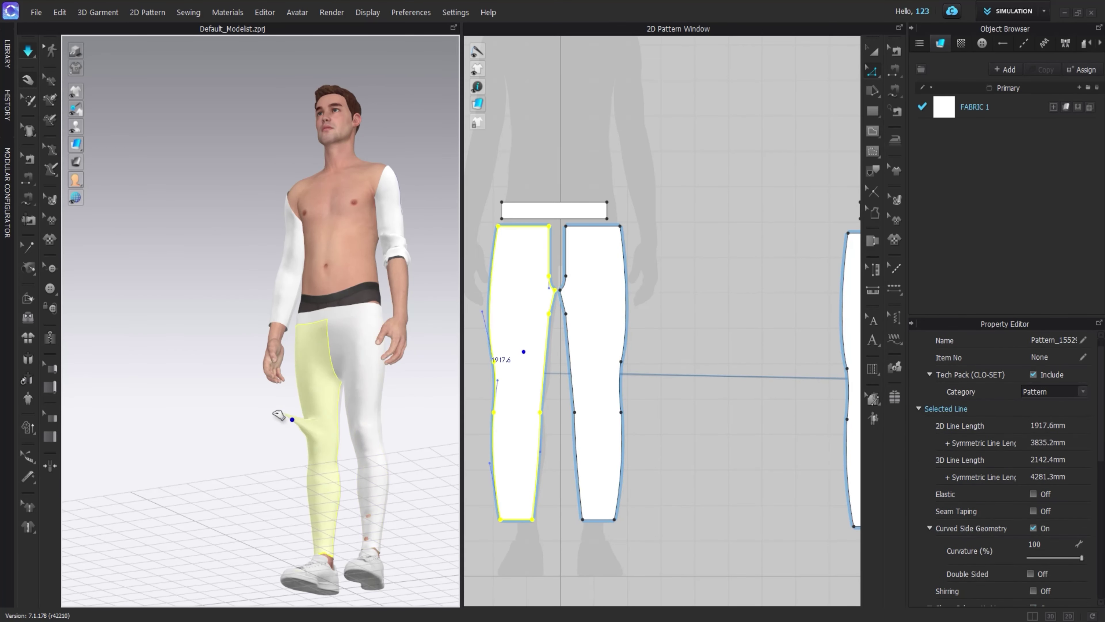
{"action": "key", "text": "Escape"}
{"action": "key", "text": "a"}
{"action": "left_click", "coordinate": [521, 251]}
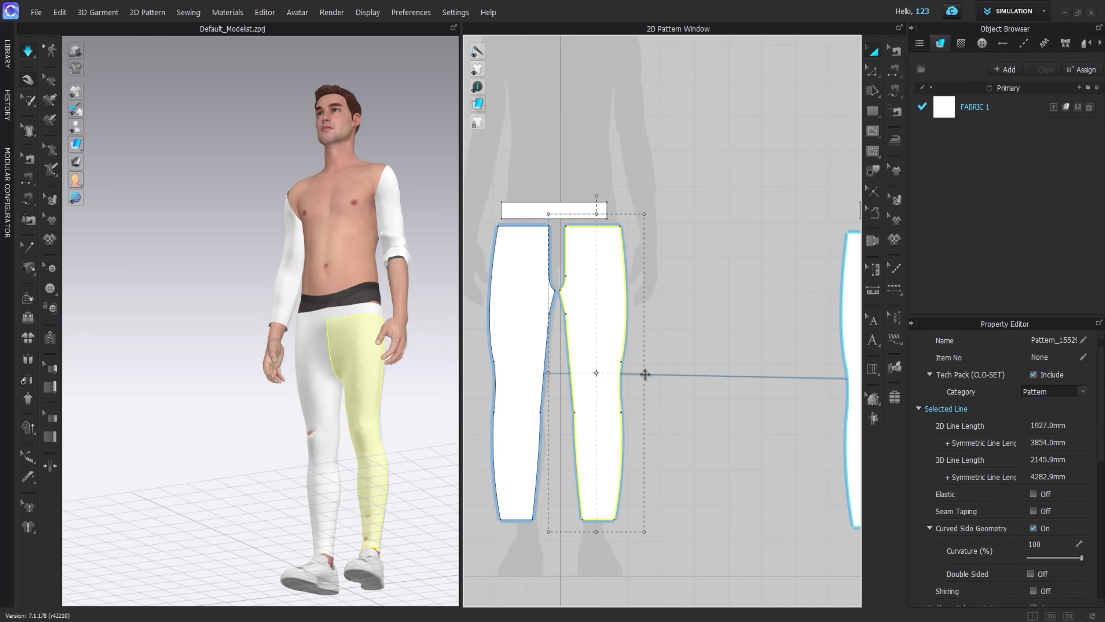
{"action": "left_click", "coordinate": [680, 223]}
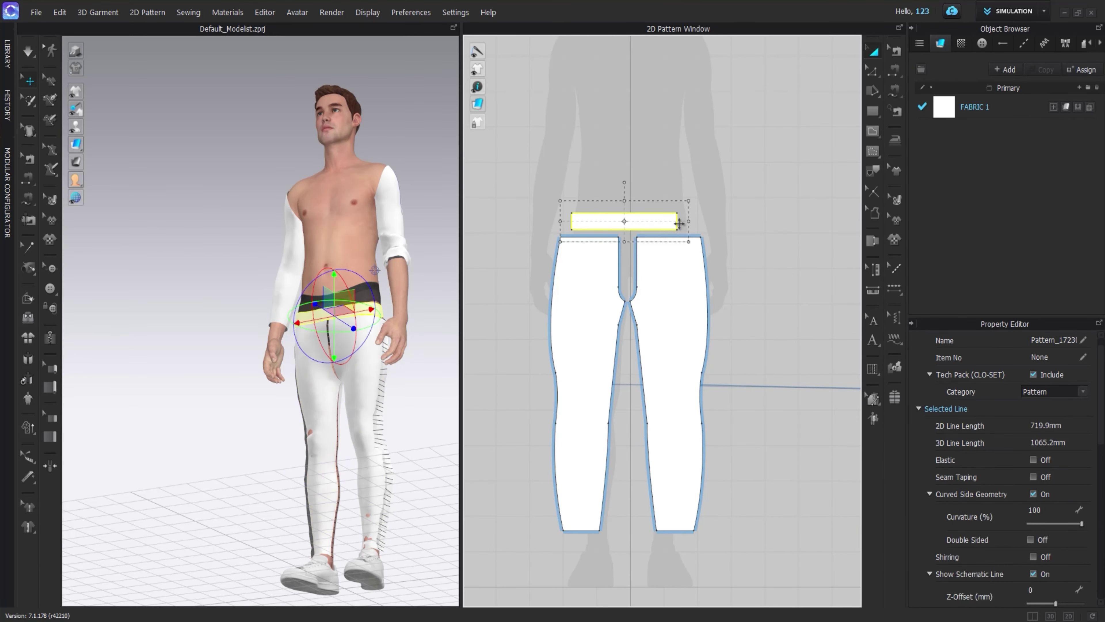
{"action": "scroll", "coordinate": [678, 221], "scroll_direction": "down", "scroll_amount": 2}
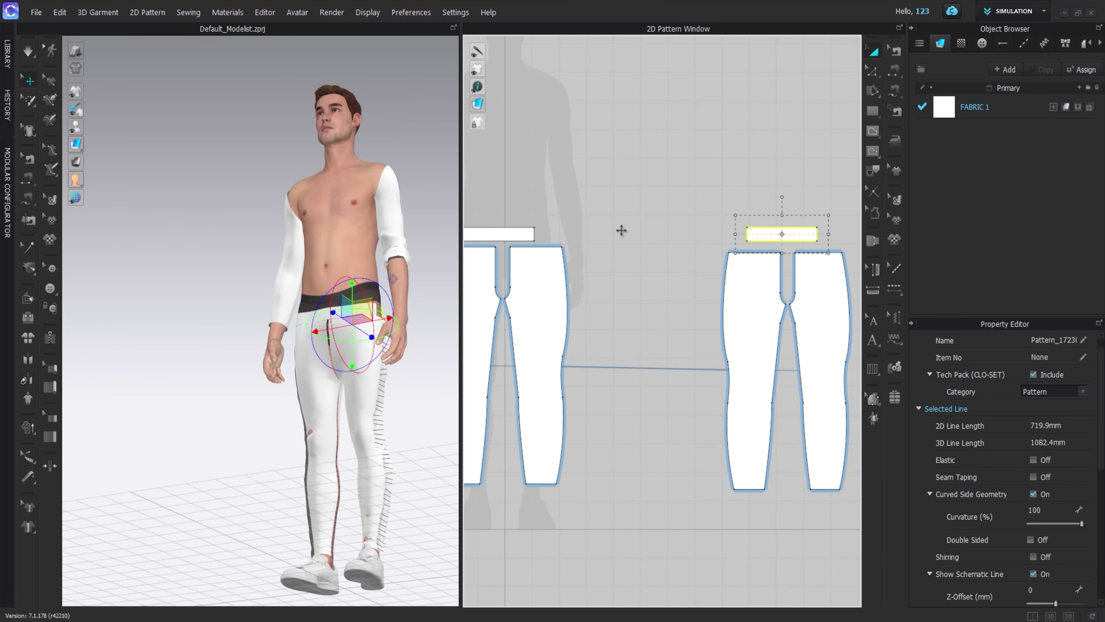
{"action": "left_click", "coordinate": [621, 229]}
{"action": "left_click", "coordinate": [581, 257]}
{"action": "right_click_drag", "start_coordinate": [331, 244], "coordinate": [119, 254]}
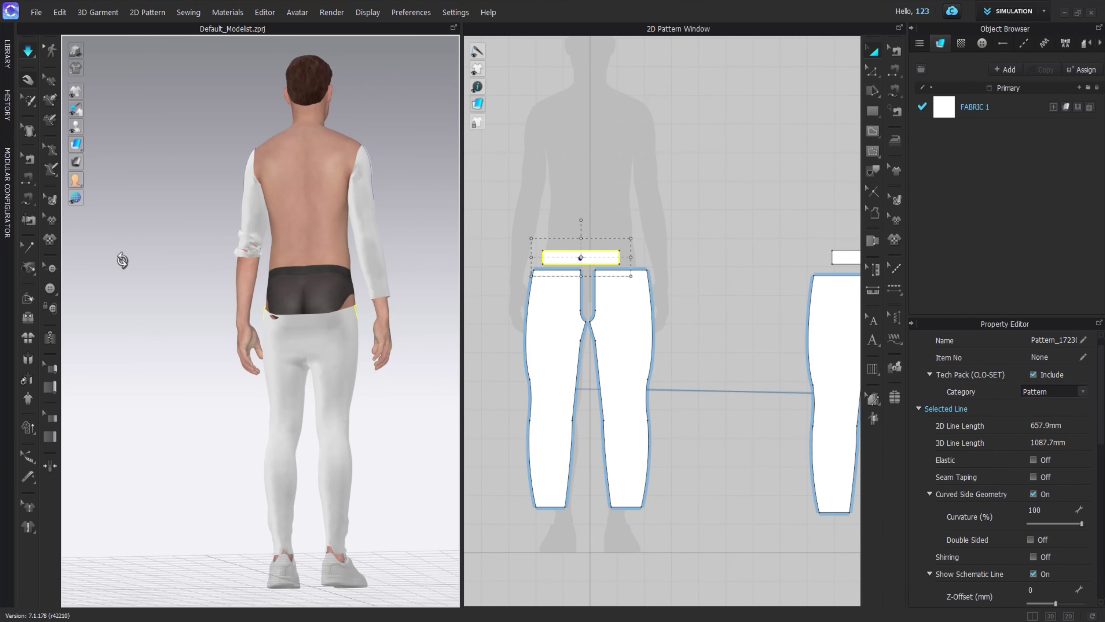
{"action": "left_click_drag", "start_coordinate": [318, 126], "coordinate": [286, 226]}
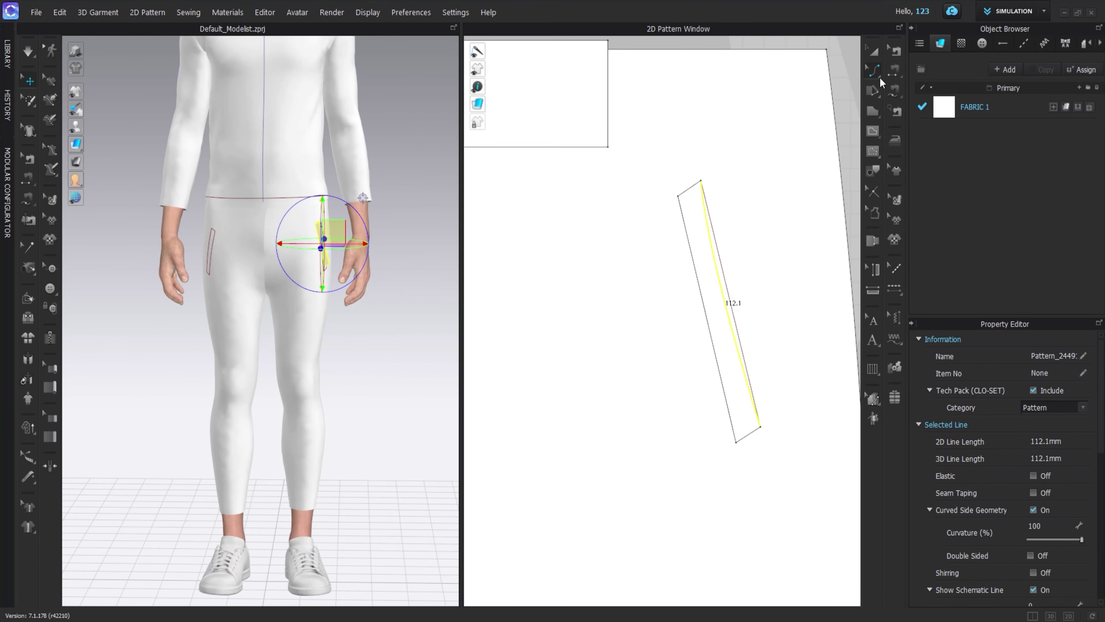
- Shift the front pocket strip left and topstitch its two long edges
{"action": "left_click", "coordinate": [874, 50]}
{"action": "left_click_drag", "start_coordinate": [686, 234], "coordinate": [674, 275]}
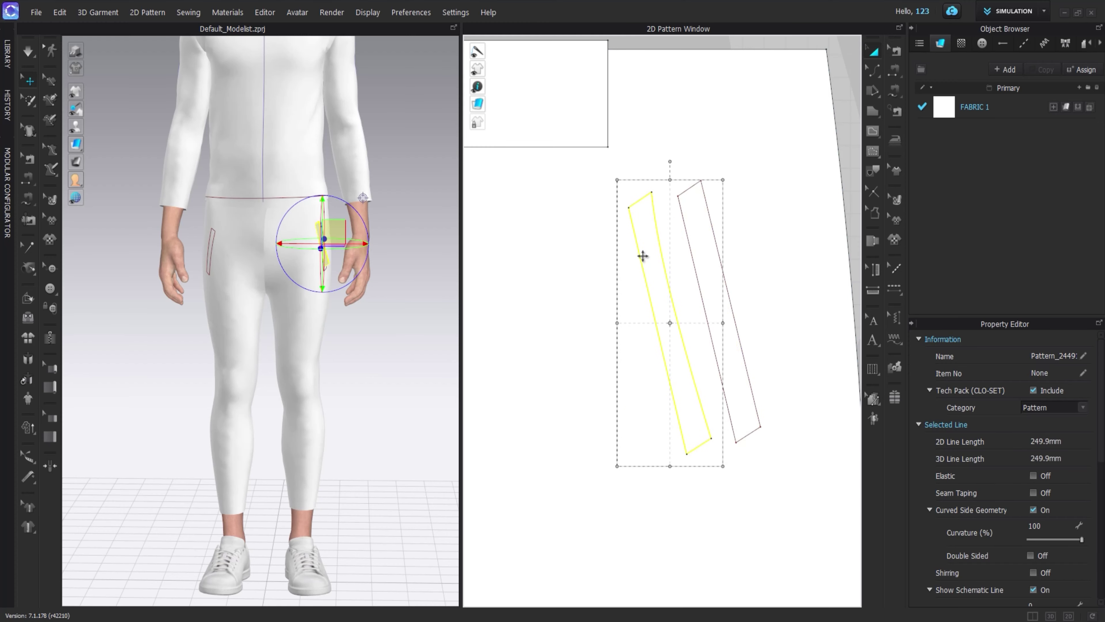
{"action": "left_click", "coordinate": [893, 71]}
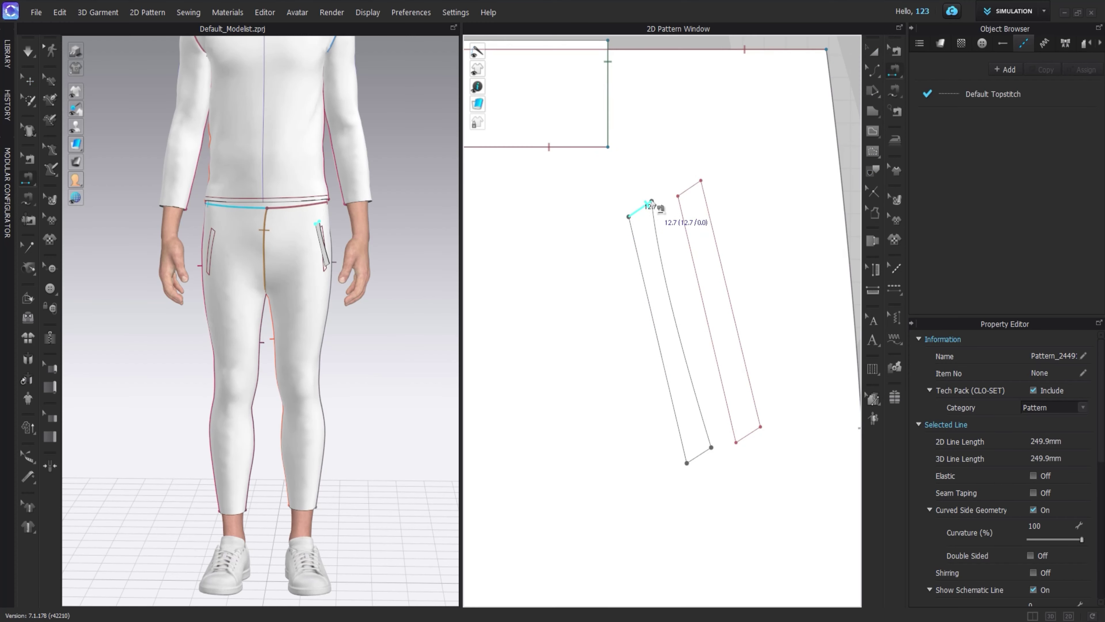
{"action": "left_click", "coordinate": [694, 270]}
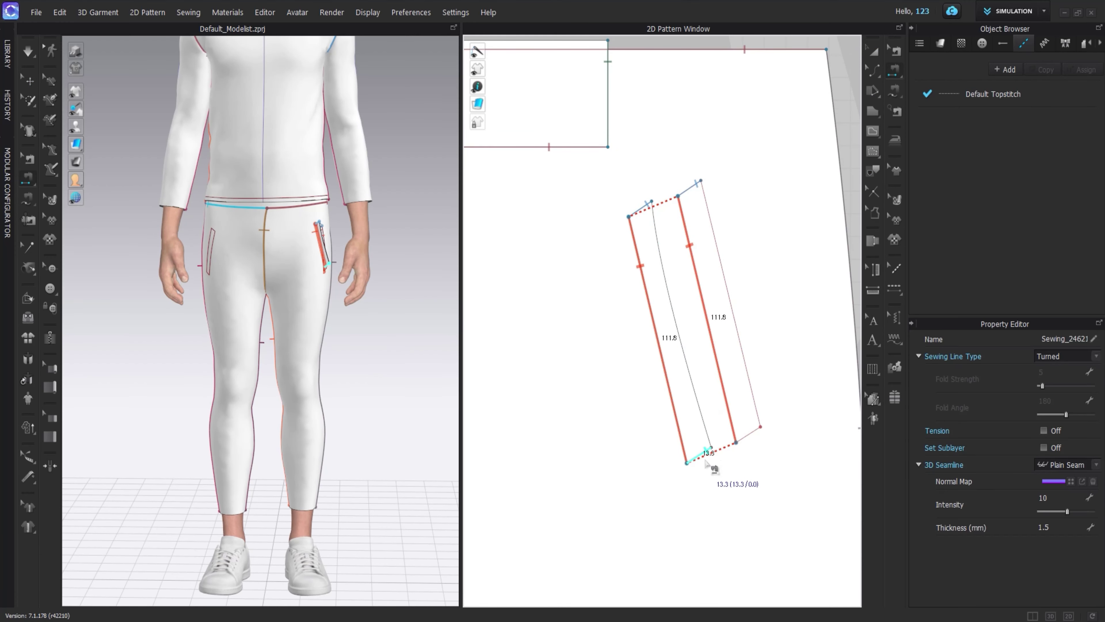
- Give the left pocket strip an added rendering thickness of 3.0
{"action": "key", "text": "a"}
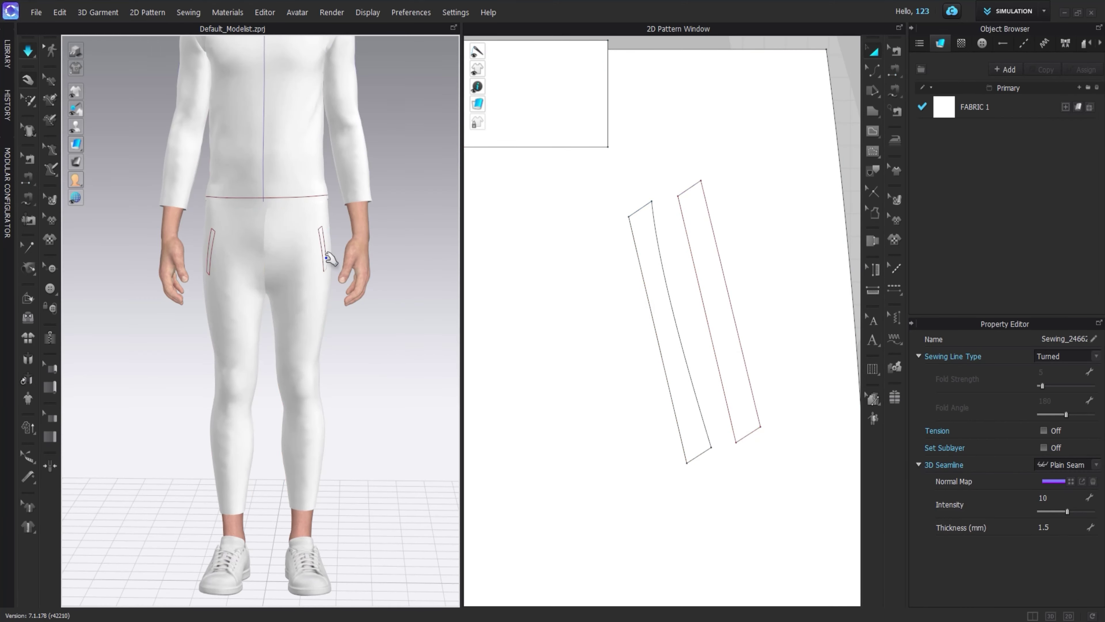
{"action": "left_click", "coordinate": [641, 257]}
{"action": "type", "text": "3"}
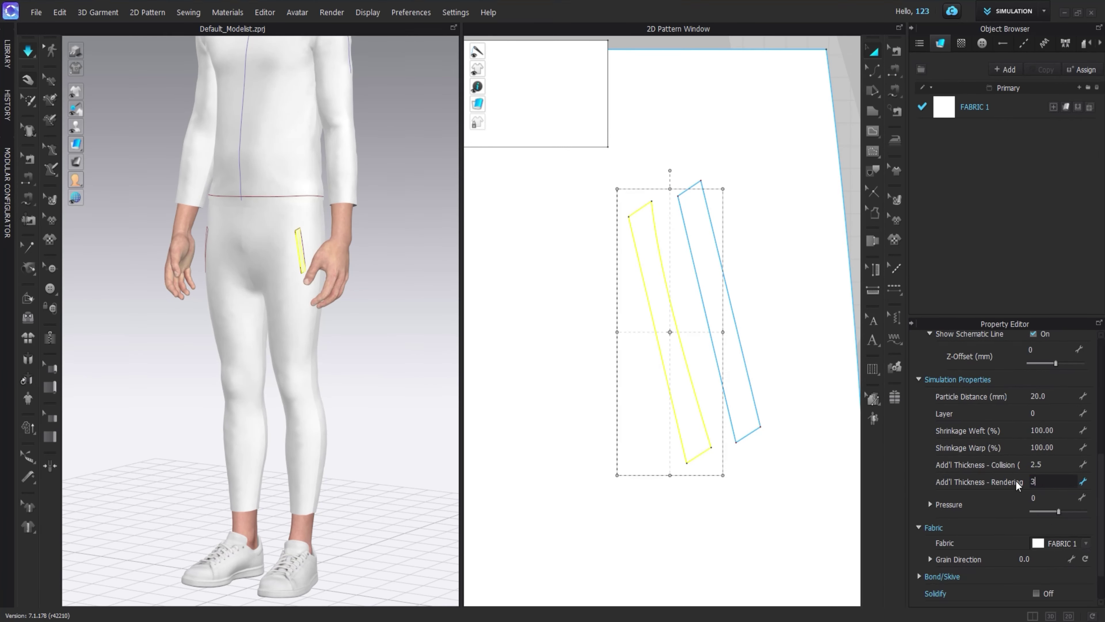
{"action": "key", "text": "Return"}
{"action": "scroll", "coordinate": [254, 256], "scroll_direction": "up", "scroll_amount": 1}
{"action": "scroll", "coordinate": [306, 232], "scroll_direction": "up", "scroll_amount": 2}
{"action": "scroll", "coordinate": [317, 278], "scroll_direction": "up", "scroll_amount": 2}
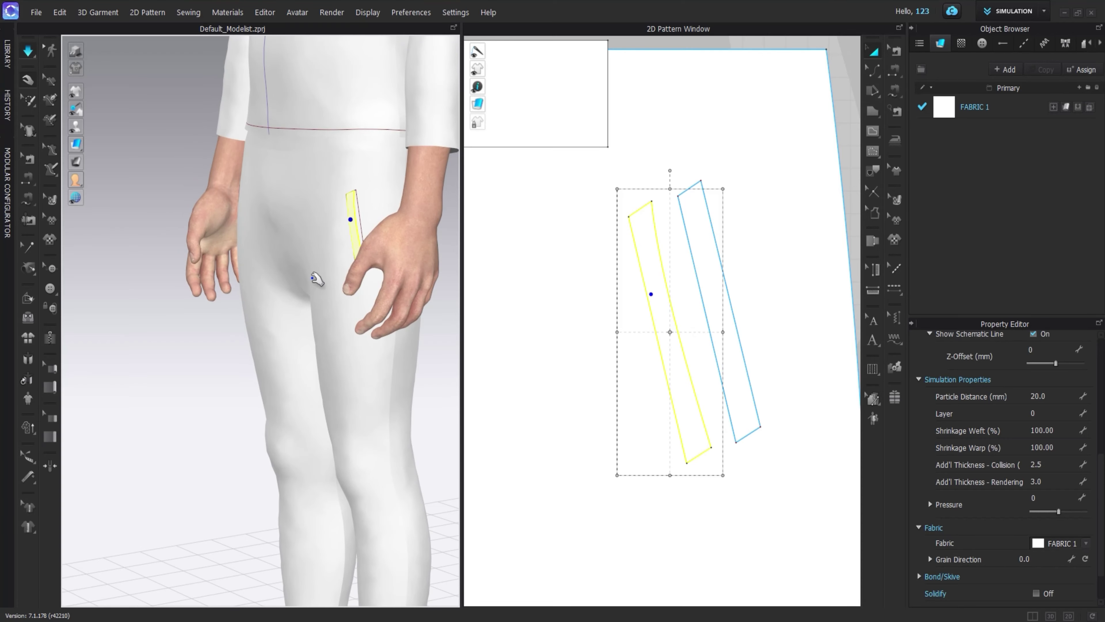
{"action": "key", "text": "8"}
{"action": "scroll", "coordinate": [723, 390], "scroll_direction": "down", "scroll_amount": 3}
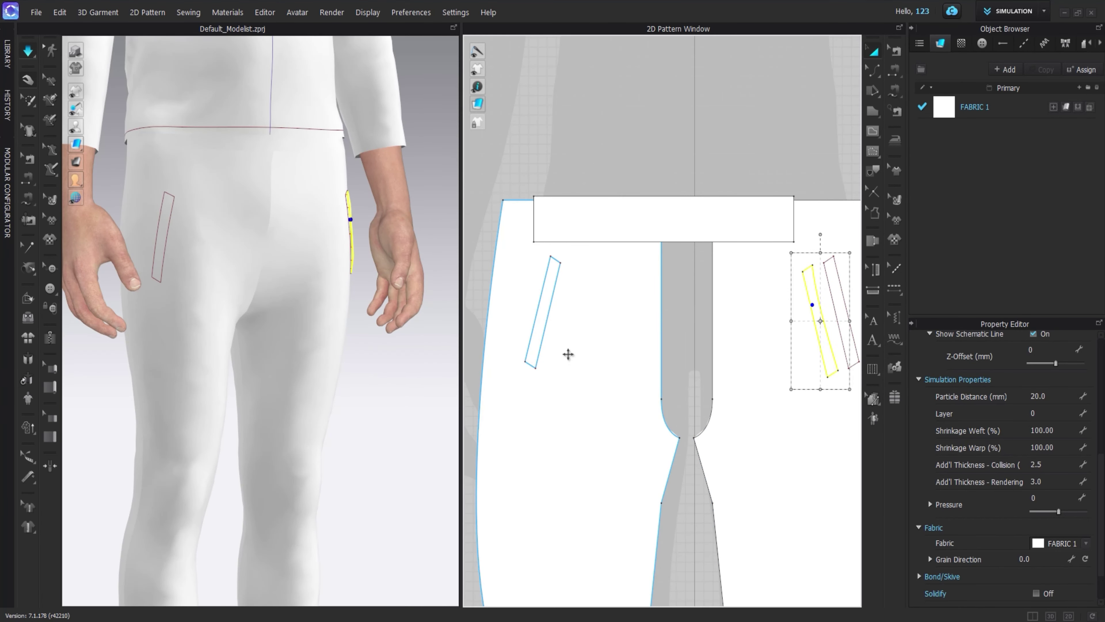
- Topstitch the long edge of the other front pocket strip
{"action": "left_click", "coordinate": [562, 324]}
{"action": "scroll", "coordinate": [565, 348], "scroll_direction": "up", "scroll_amount": 2}
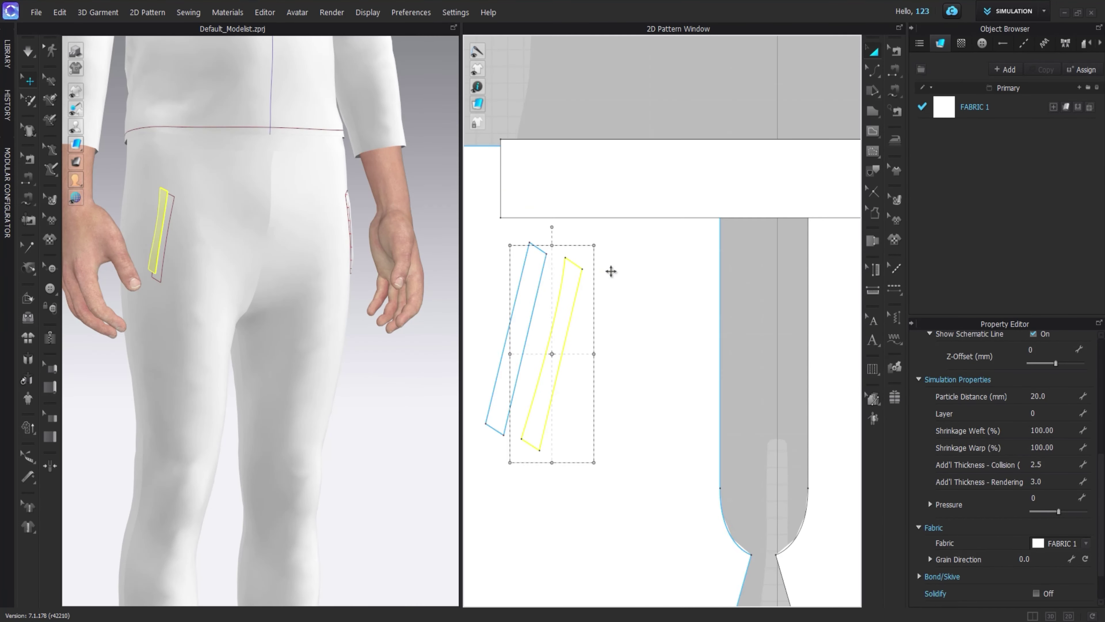
{"action": "left_click", "coordinate": [890, 91]}
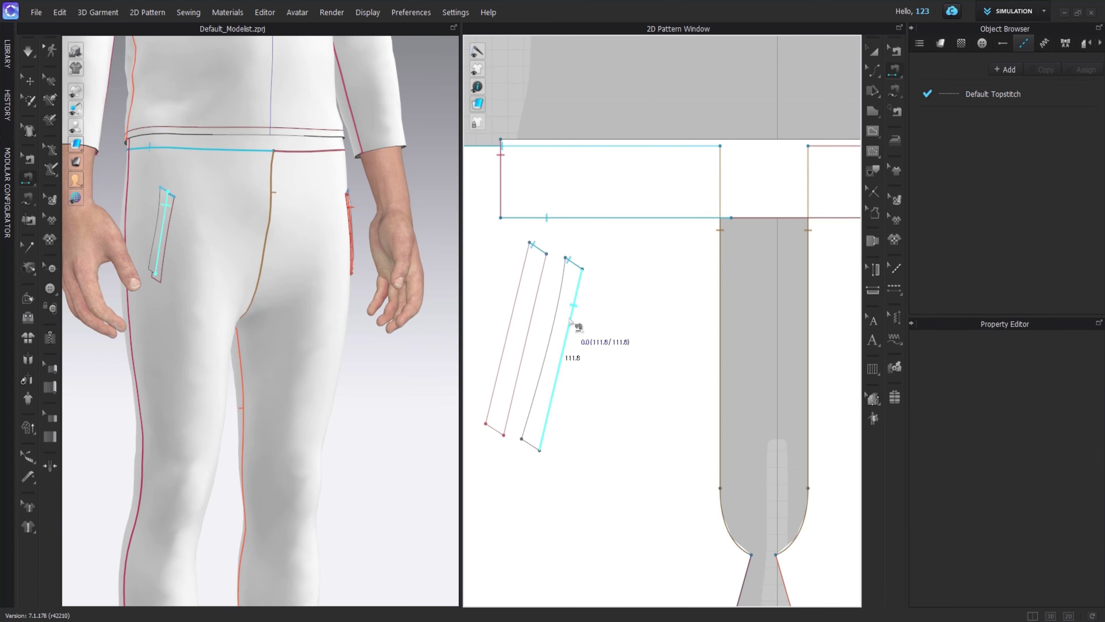
{"action": "left_click", "coordinate": [571, 320]}
{"action": "left_click", "coordinate": [510, 436]}
{"action": "key", "text": "a"}
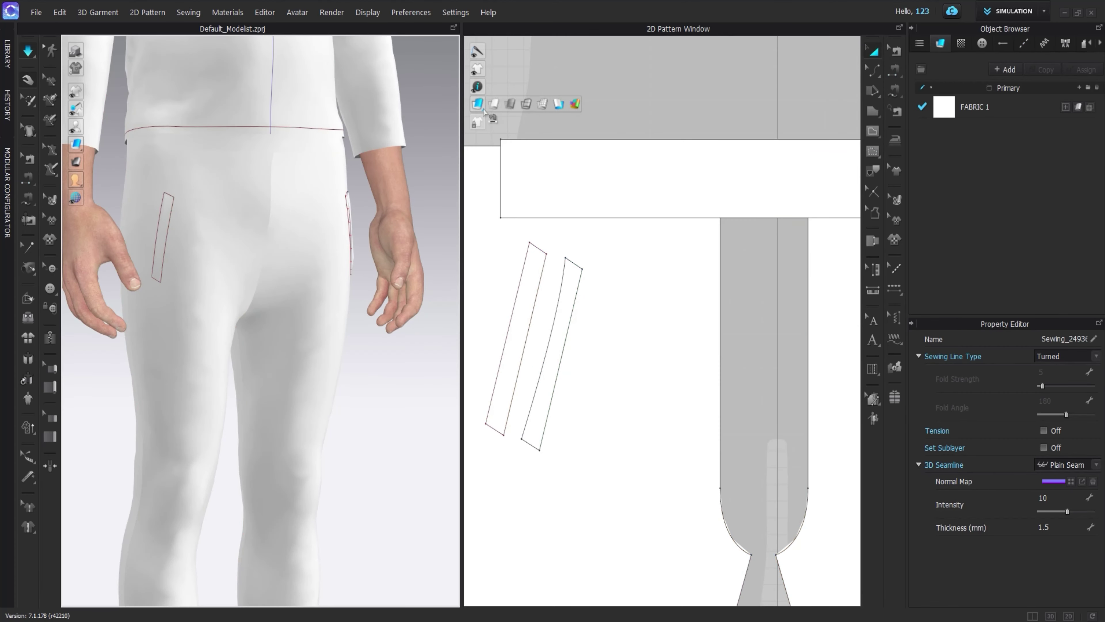
{"action": "left_click", "coordinate": [565, 307]}
{"action": "key", "text": "Escape"}
- Draw a pointed pentagon pocket outline on the upper back leg piece
{"action": "scroll", "coordinate": [552, 370], "scroll_direction": "down", "scroll_amount": 5}
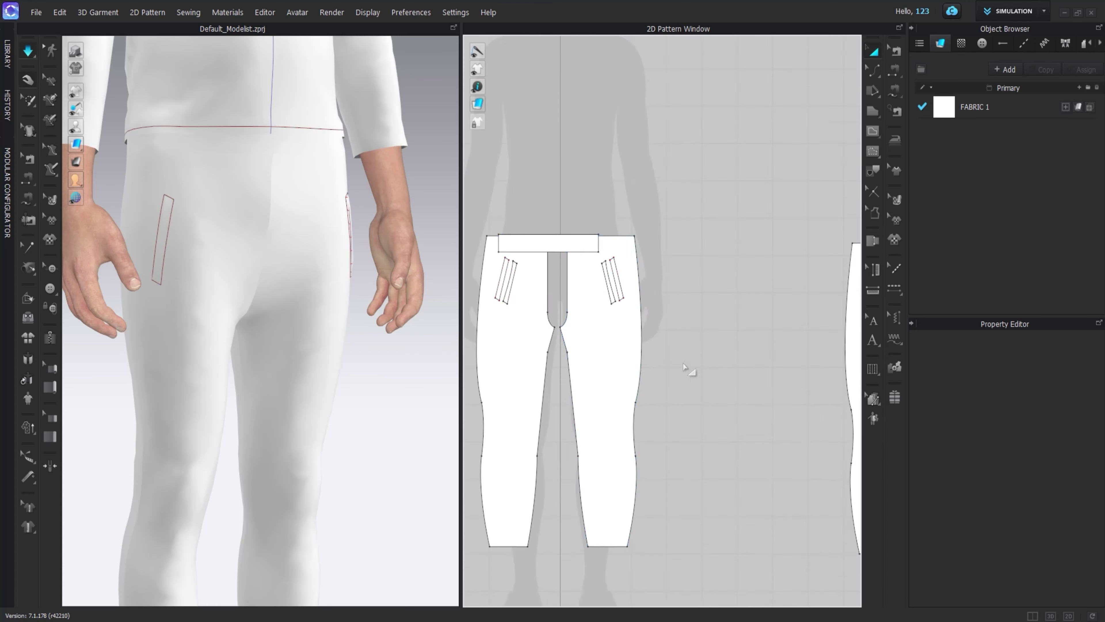
{"action": "scroll", "coordinate": [691, 370], "scroll_direction": "down", "scroll_amount": 2}
{"action": "scroll", "coordinate": [745, 340], "scroll_direction": "up", "scroll_amount": 5}
{"action": "middle_click_drag", "start_coordinate": [664, 307], "coordinate": [696, 270]}
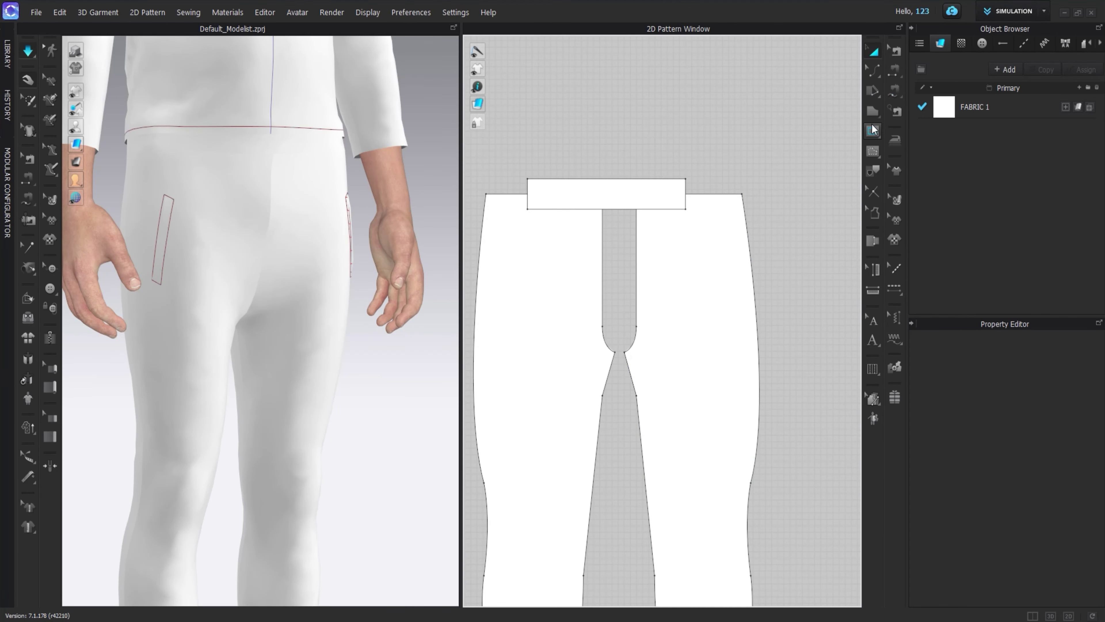
{"action": "left_click", "coordinate": [671, 249]}
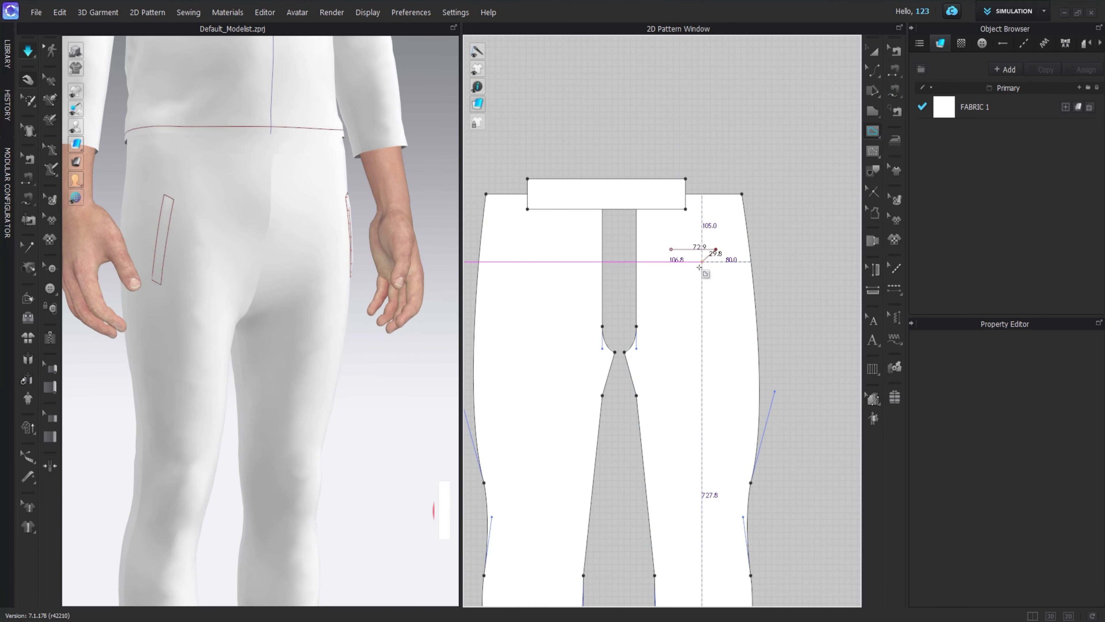
{"action": "left_click", "coordinate": [716, 249]}
{"action": "left_click", "coordinate": [716, 262]}
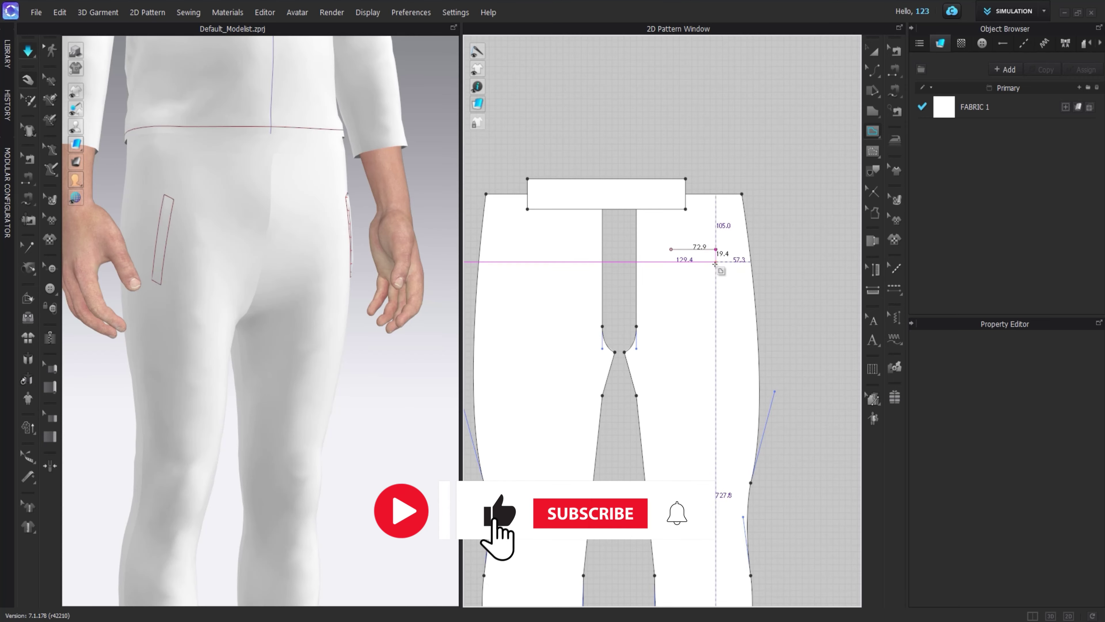
{"action": "left_click", "coordinate": [695, 283]}
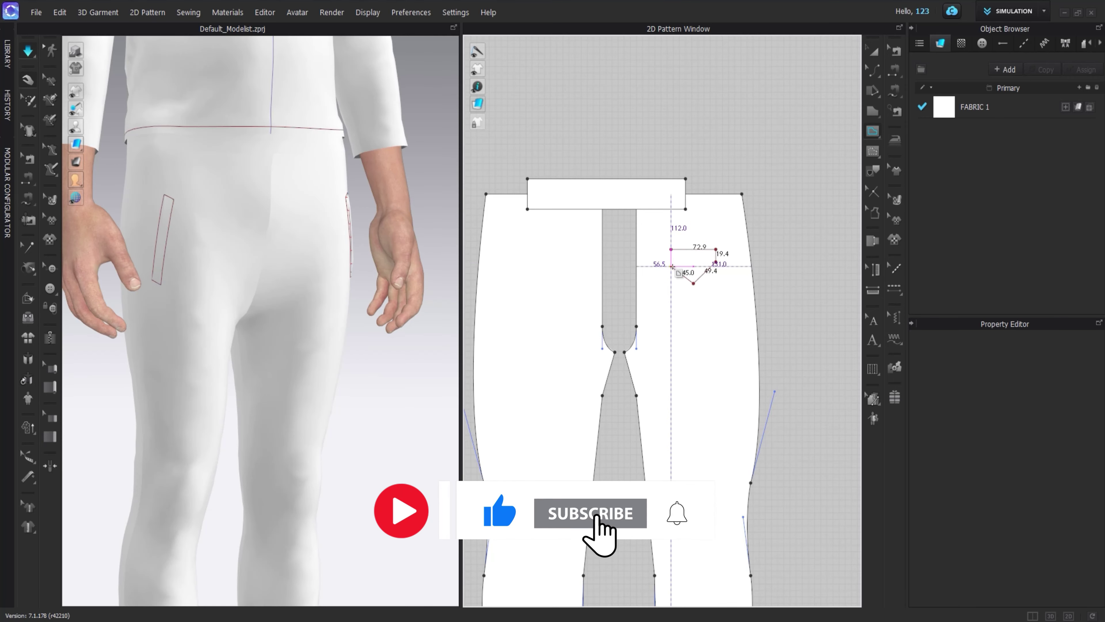
{"action": "left_click", "coordinate": [671, 249]}
- Move the back pocket up and to the left on the leg
{"action": "right_click_drag", "start_coordinate": [153, 229], "coordinate": [366, 301]}
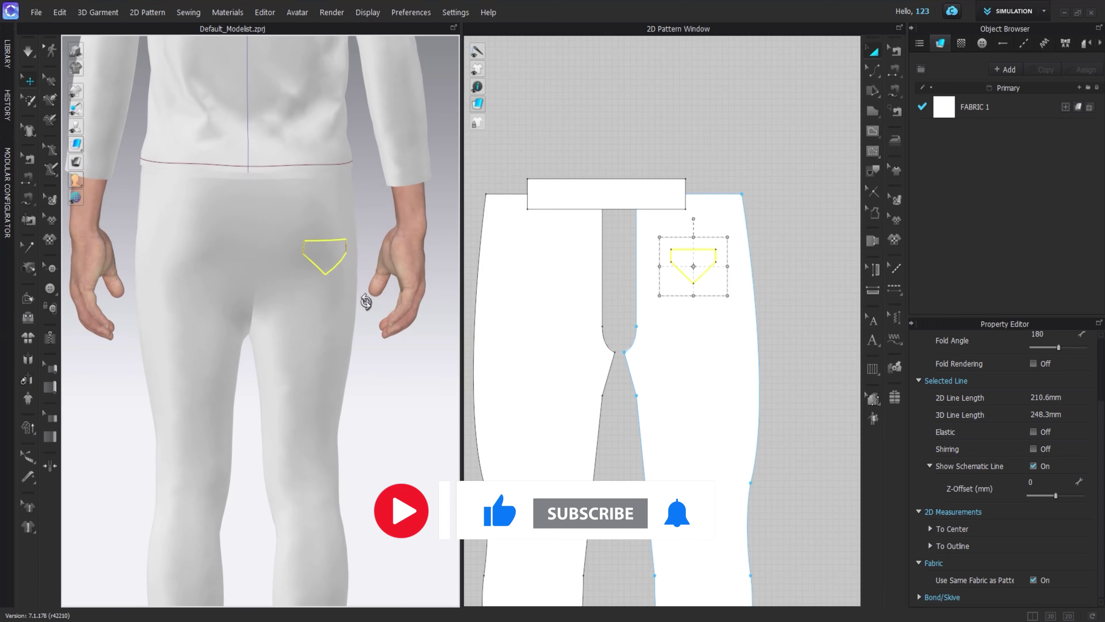
{"action": "scroll", "coordinate": [666, 254], "scroll_direction": "up", "scroll_amount": 2}
{"action": "scroll", "coordinate": [661, 277], "scroll_direction": "up", "scroll_amount": 2}
{"action": "scroll", "coordinate": [696, 304], "scroll_direction": "up", "scroll_amount": 1}
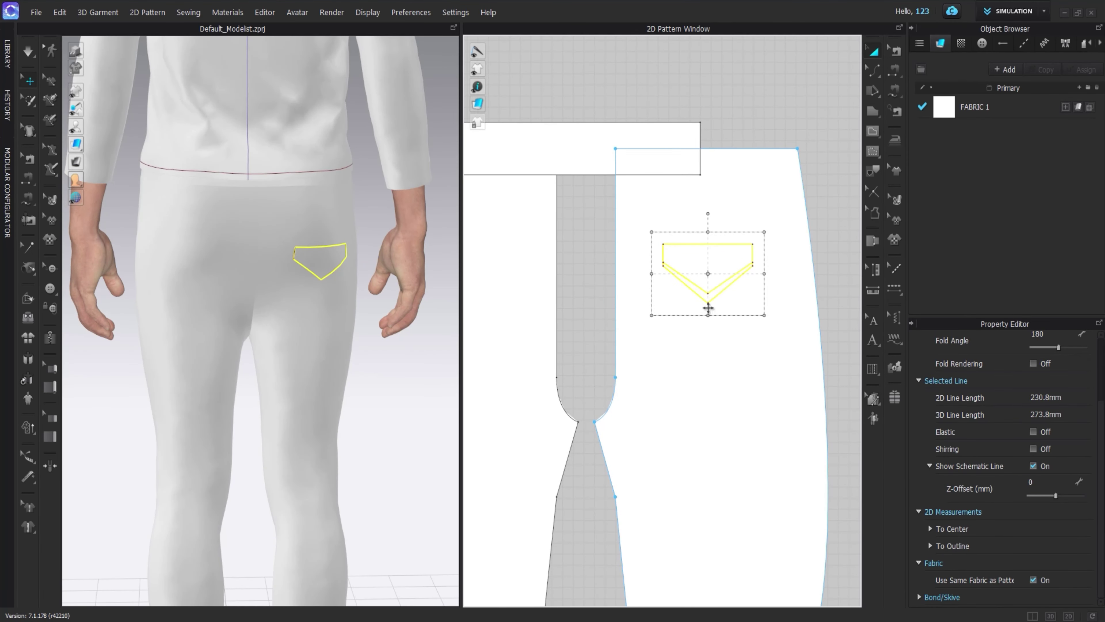
{"action": "left_click_drag", "start_coordinate": [721, 249], "coordinate": [725, 232]}
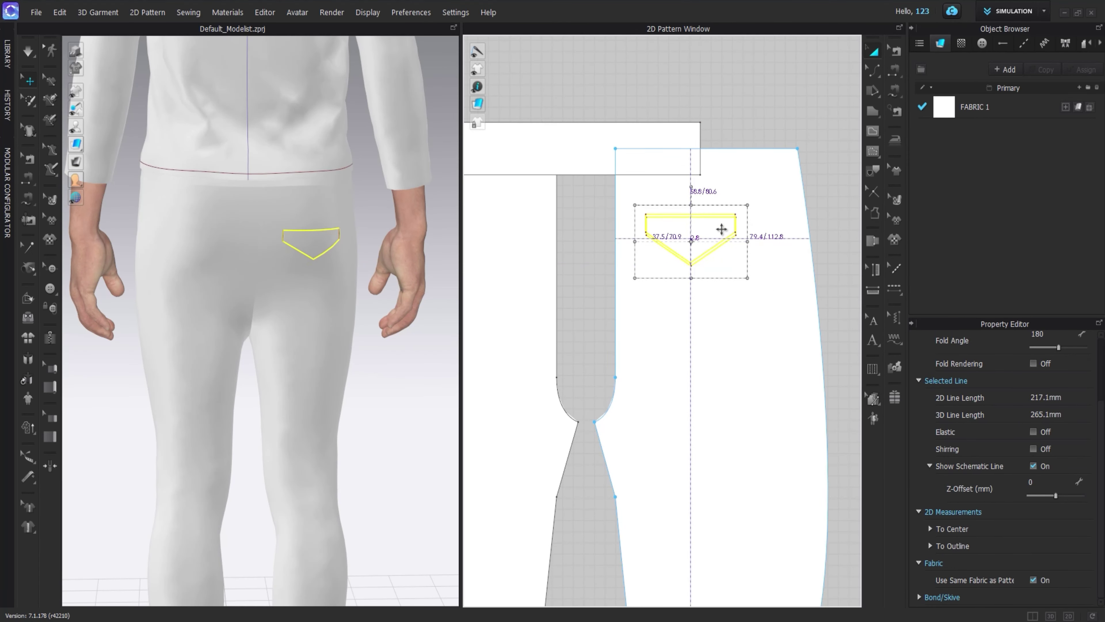
{"action": "right_click_drag", "start_coordinate": [725, 232], "coordinate": [757, 282]}
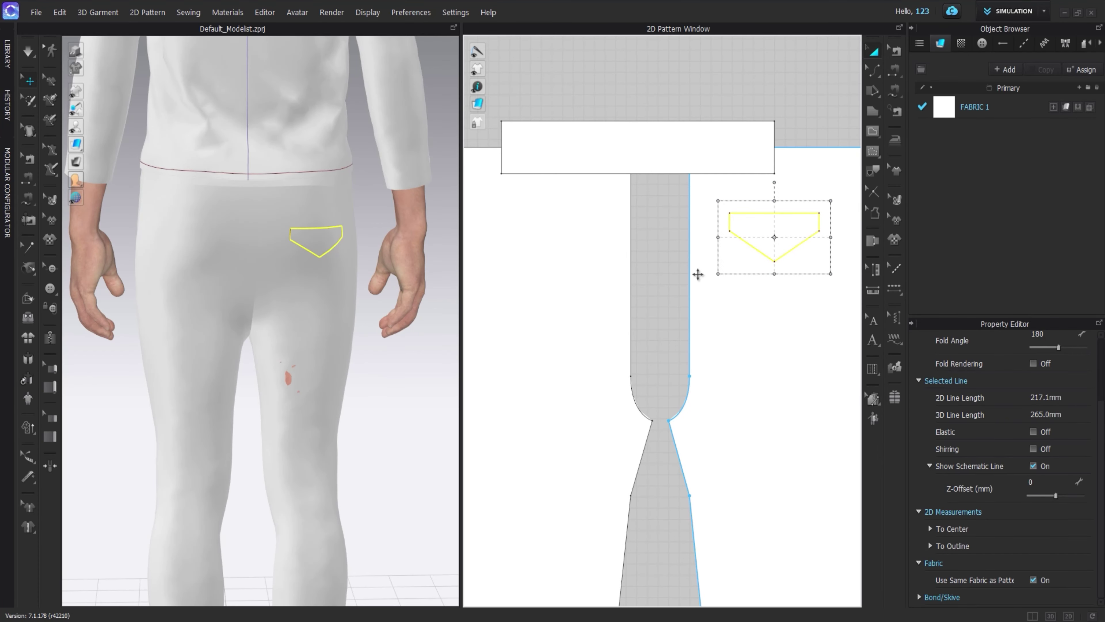
- Paste a mirrored copy of the pocket onto the other back leg
{"action": "key", "text": "ctrl+c"}
{"action": "key", "text": "ctrl+r"}
{"action": "left_click", "coordinate": [540, 242]}
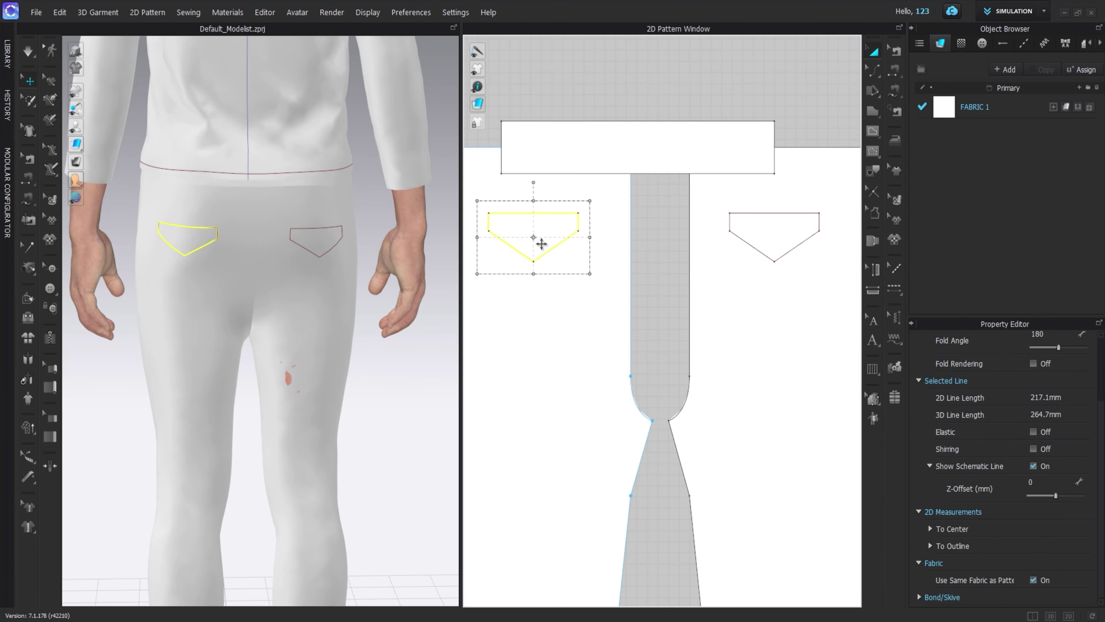
{"action": "left_click", "coordinate": [785, 99]}
{"action": "right_click_drag", "start_coordinate": [629, 244], "coordinate": [580, 219]}
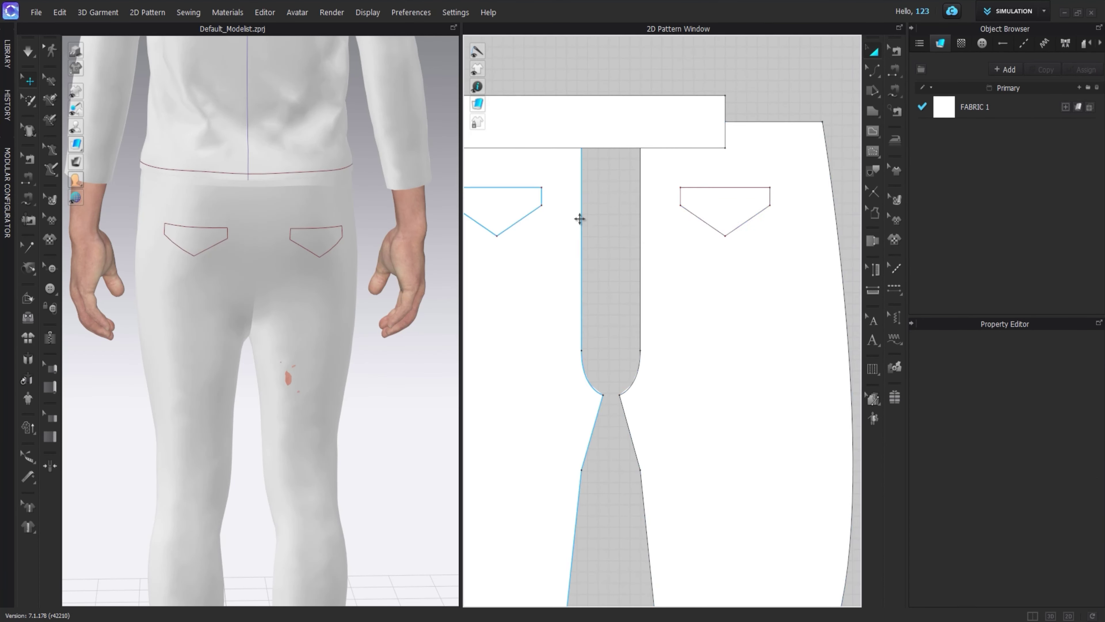
{"action": "left_click", "coordinate": [873, 113]}
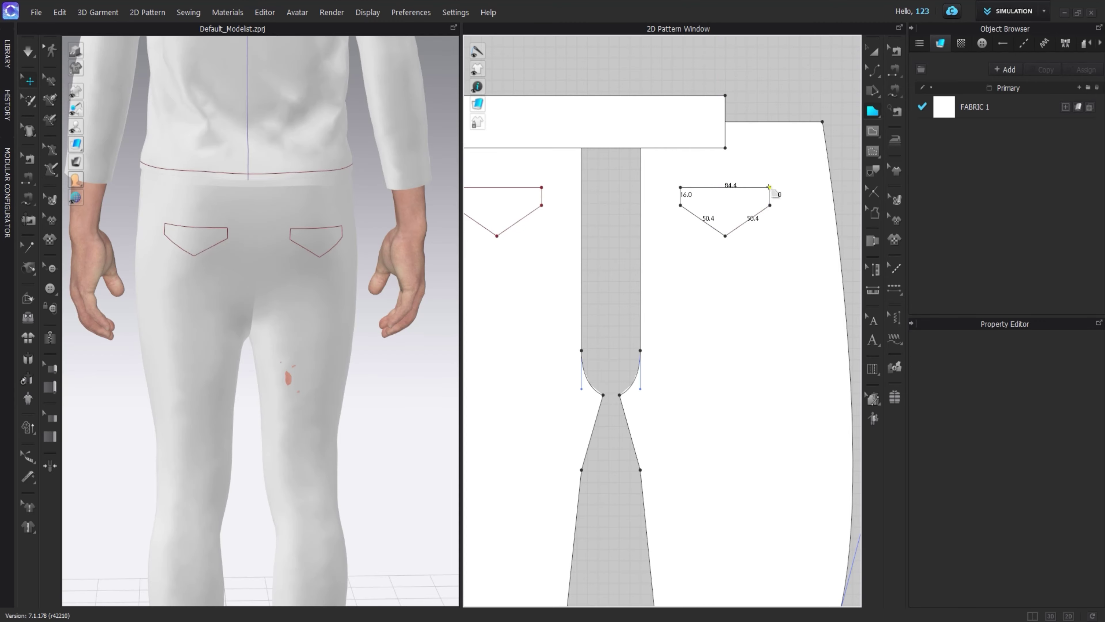
- Duplicate the right back pocket and place the copy below the original
{"action": "left_click", "coordinate": [770, 187]}
{"action": "key", "text": "a"}
{"action": "key", "text": "ctrl+c"}
{"action": "key", "text": "ctrl+v"}
{"action": "left_click", "coordinate": [744, 315]}
{"action": "mouse_move", "coordinate": [369, 301]}
{"action": "right_mouse_down"}
{"action": "mouse_move", "coordinate": [271, 301]}
{"action": "mouse_move", "coordinate": [455, 306]}
{"action": "right_mouse_up"}
- Sew the copy's top, right diagonal, right short and left edges to the original pocket
{"action": "left_click", "coordinate": [897, 71]}
{"action": "left_click", "coordinate": [739, 187]}
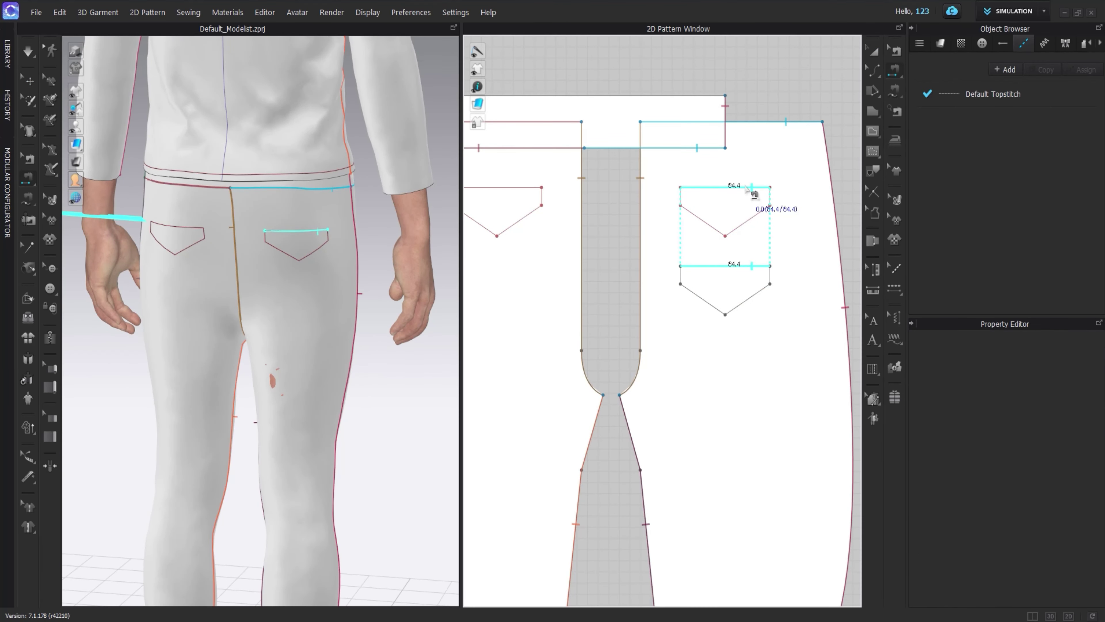
{"action": "left_click", "coordinate": [740, 265]}
{"action": "left_click", "coordinate": [748, 220]}
{"action": "left_click", "coordinate": [748, 299]}
{"action": "left_click", "coordinate": [770, 196]}
{"action": "left_click", "coordinate": [770, 274]}
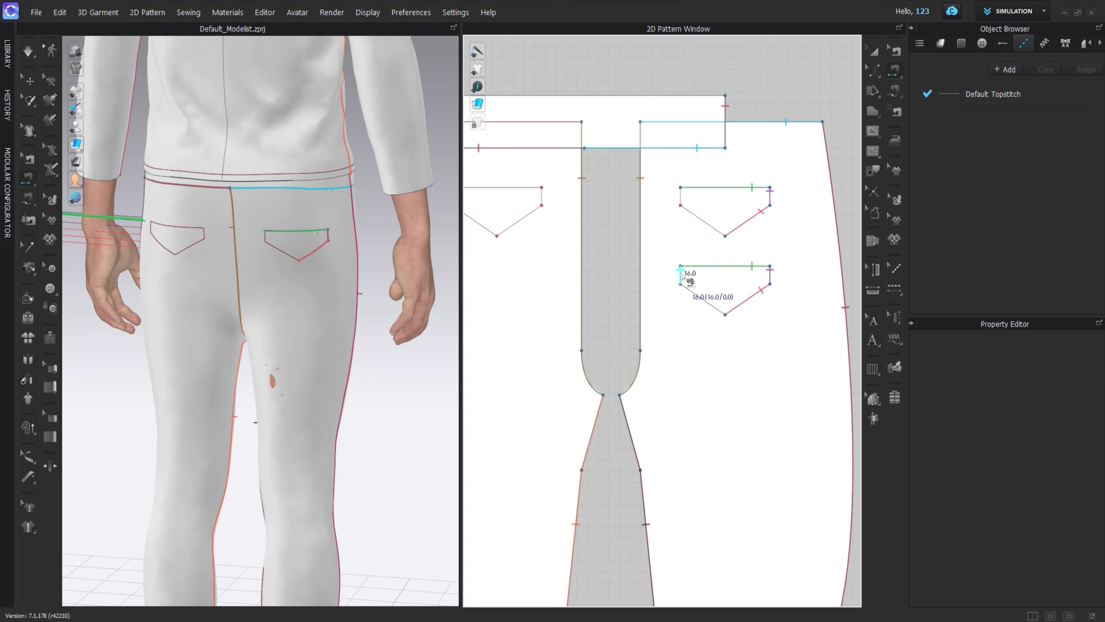
{"action": "left_click", "coordinate": [682, 275]}
- Set the lower back pocket's rendering thickness to 3.0 and drape it on the avatar
{"action": "key", "text": "a"}
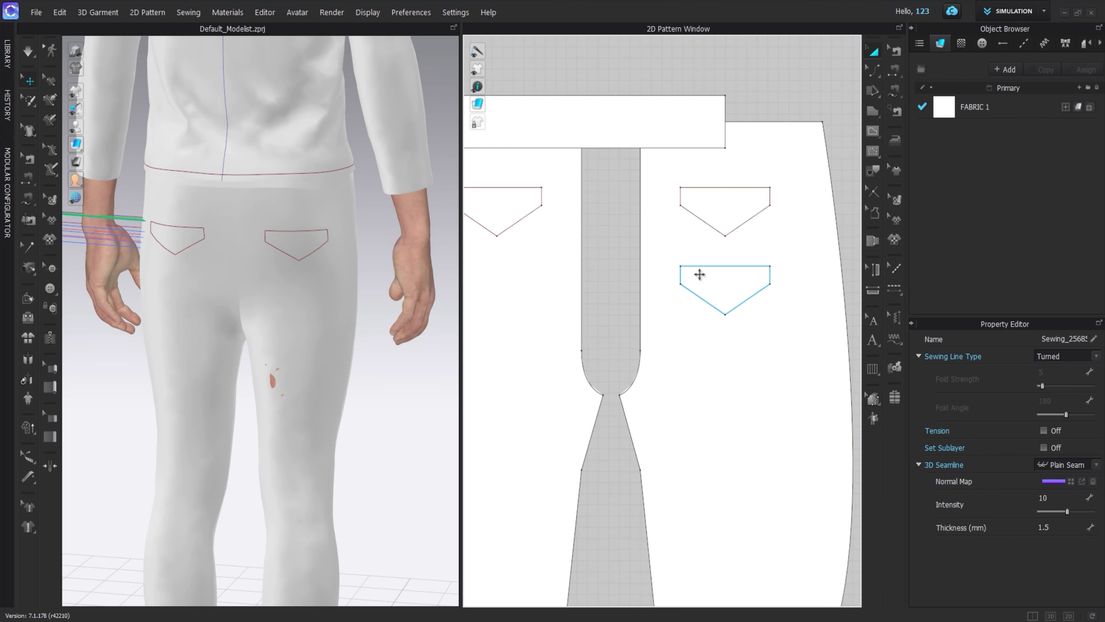
{"action": "left_click", "coordinate": [711, 280]}
{"action": "type", "text": "3"}
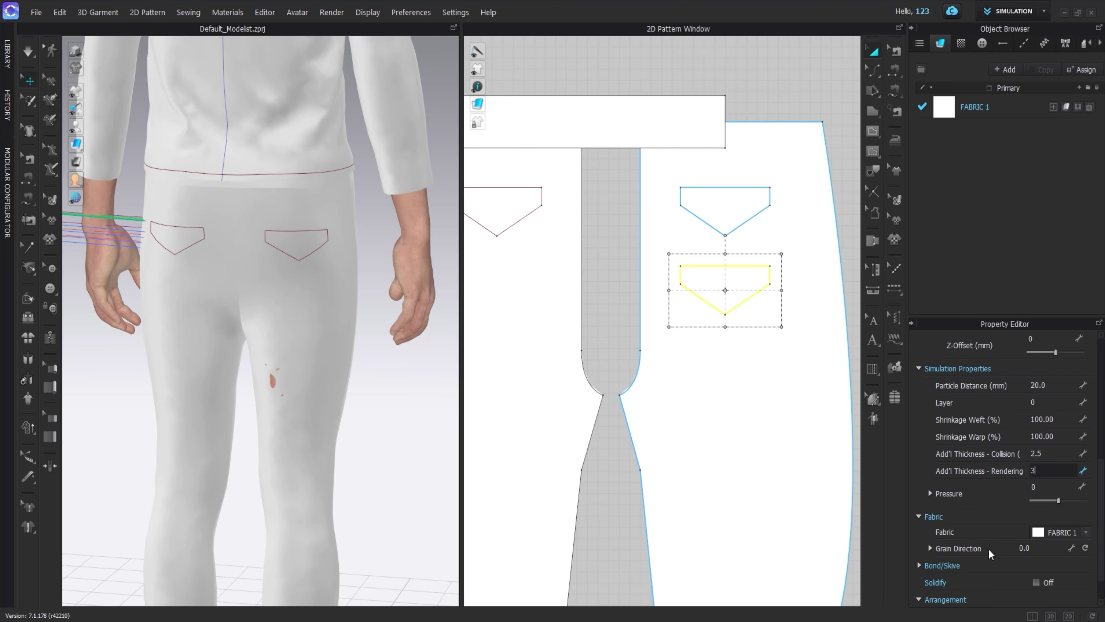
{"action": "key", "text": "Return"}
{"action": "key", "text": "space"}
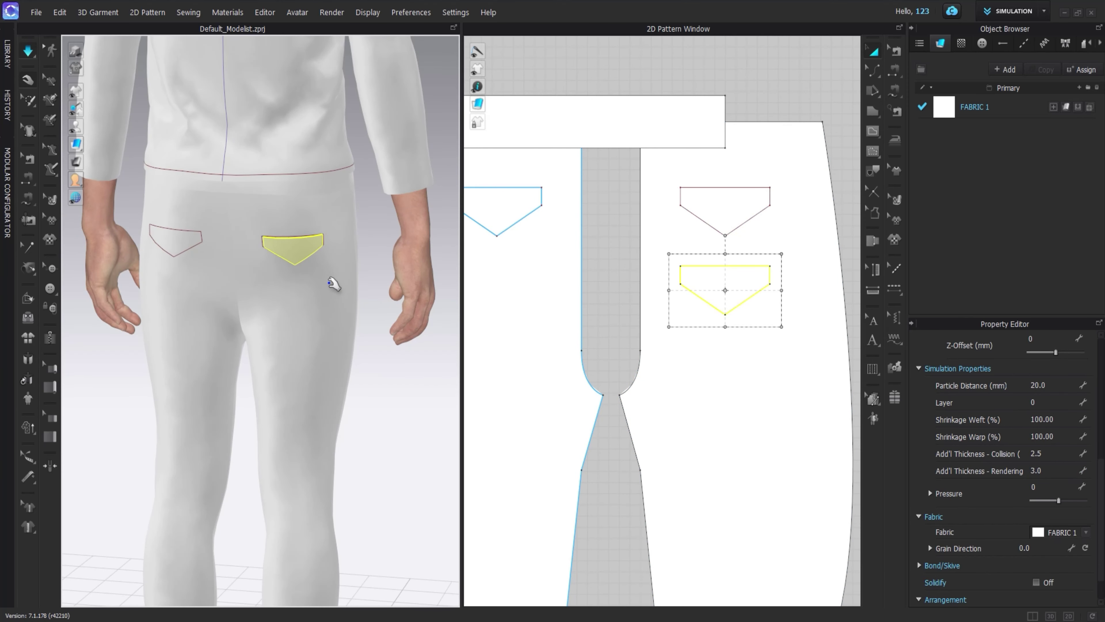
{"action": "key", "text": "space"}
- Place a pocket piece on the left back panel and sew its diagonal and top edges
{"action": "scroll", "coordinate": [697, 290], "scroll_direction": "down", "scroll_amount": 2}
{"action": "left_click_drag", "start_coordinate": [720, 279], "coordinate": [582, 288]}
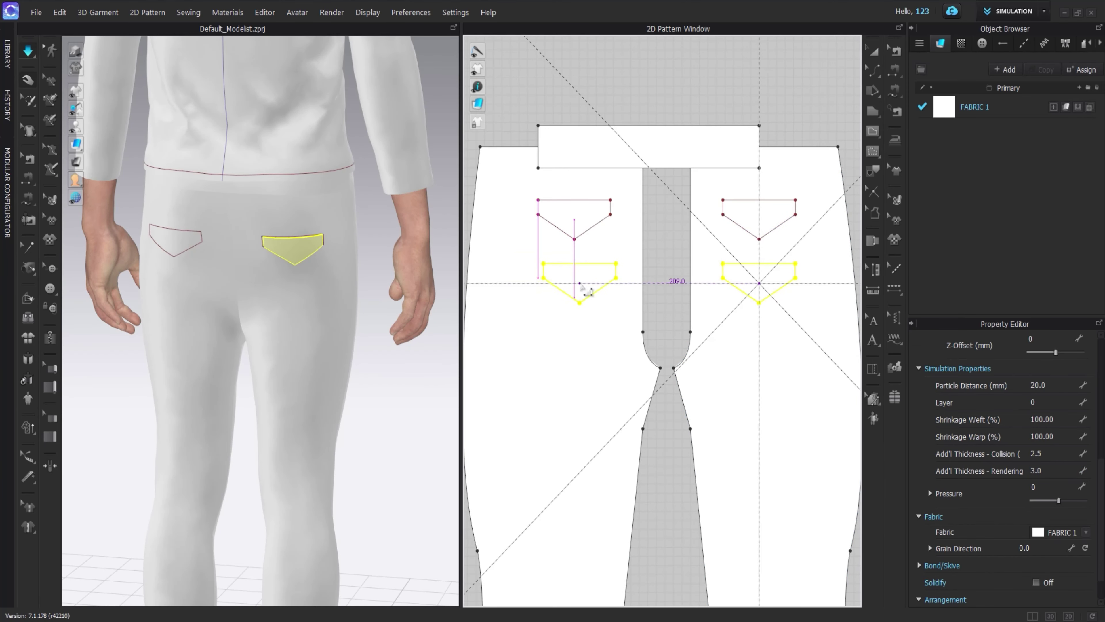
{"action": "left_click", "coordinate": [895, 69]}
{"action": "left_click", "coordinate": [593, 227]}
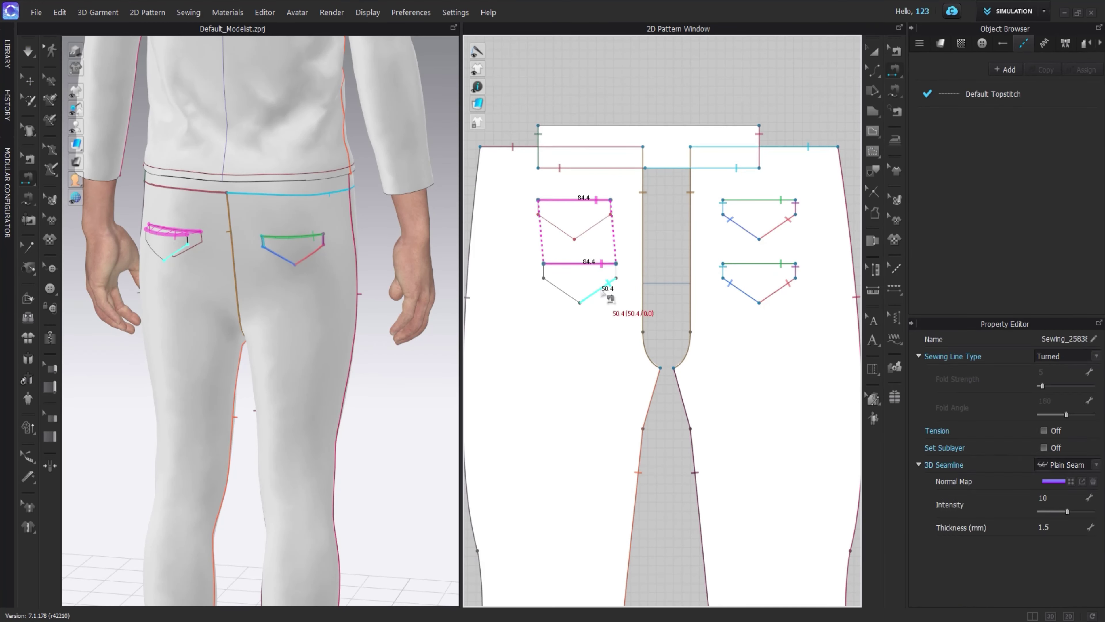
{"action": "left_click", "coordinate": [597, 289]}
{"action": "left_click", "coordinate": [575, 200]}
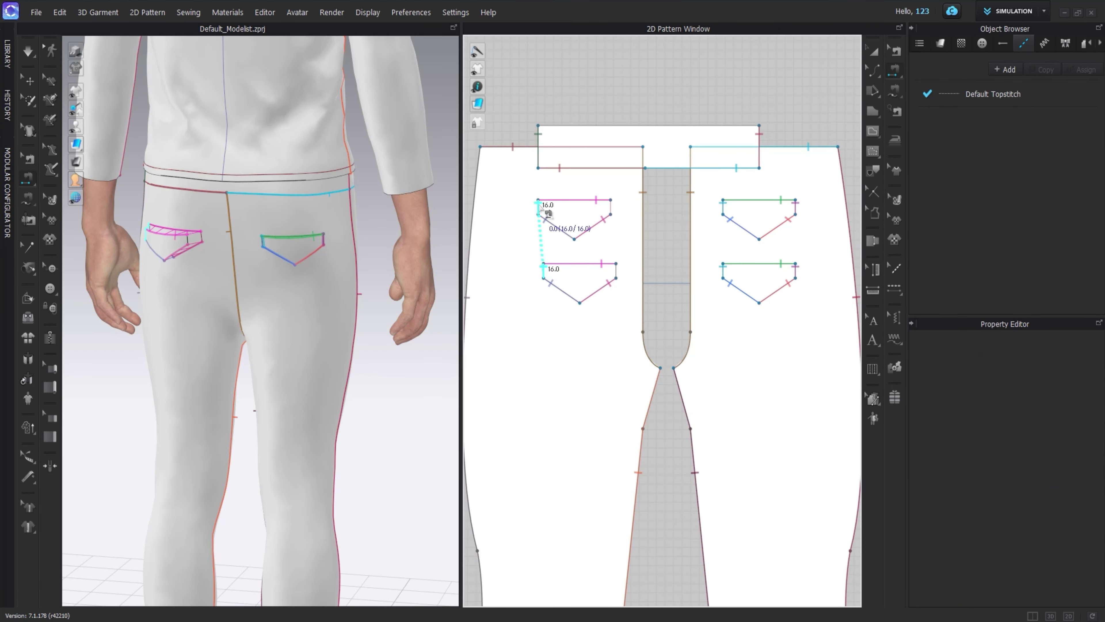
{"action": "left_click", "coordinate": [611, 213]}
- Put a button on the lower left back pocket piece
{"action": "key", "text": "a"}
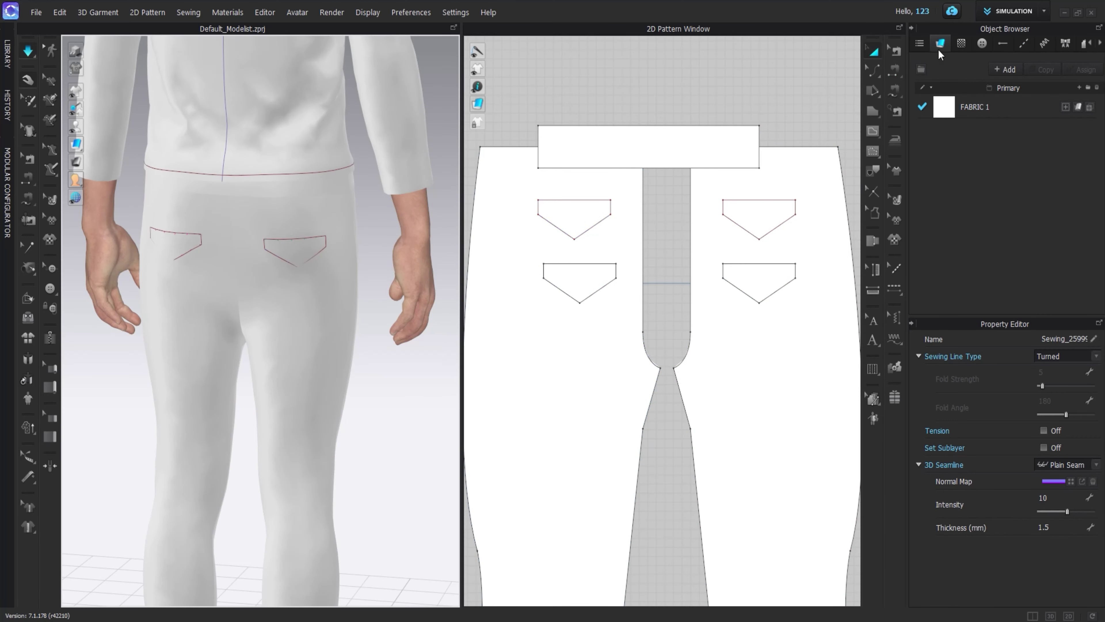
{"action": "left_click", "coordinate": [578, 279]}
{"action": "mouse_move", "coordinate": [283, 271]}
{"action": "right_mouse_down"}
{"action": "mouse_move", "coordinate": [518, 279]}
{"action": "mouse_move", "coordinate": [494, 291]}
{"action": "right_mouse_up"}
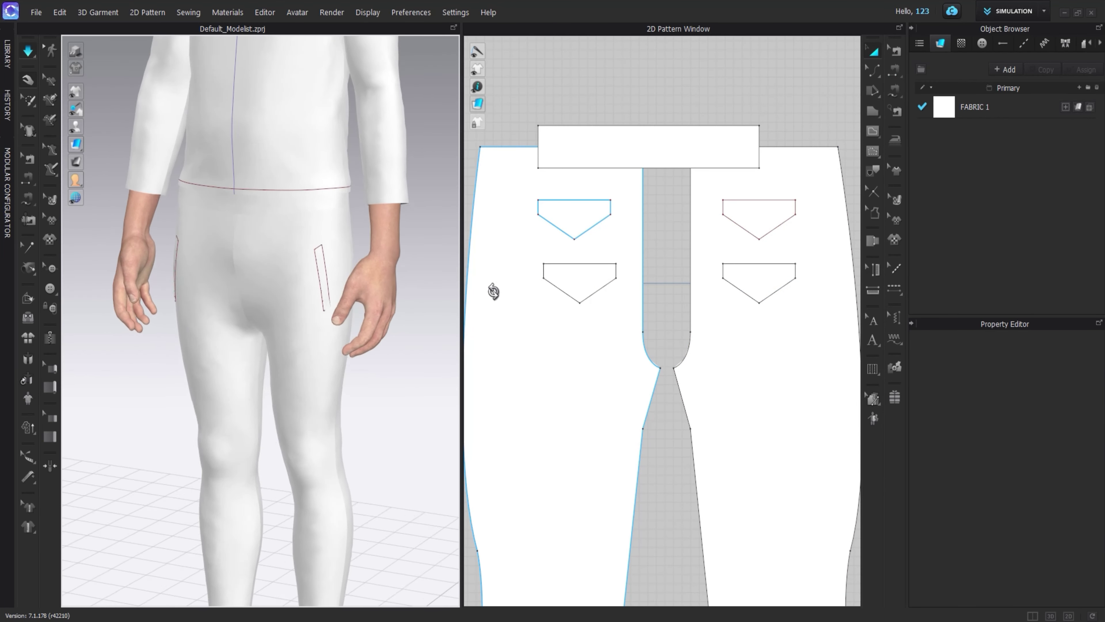
{"action": "left_click", "coordinate": [50, 289]}
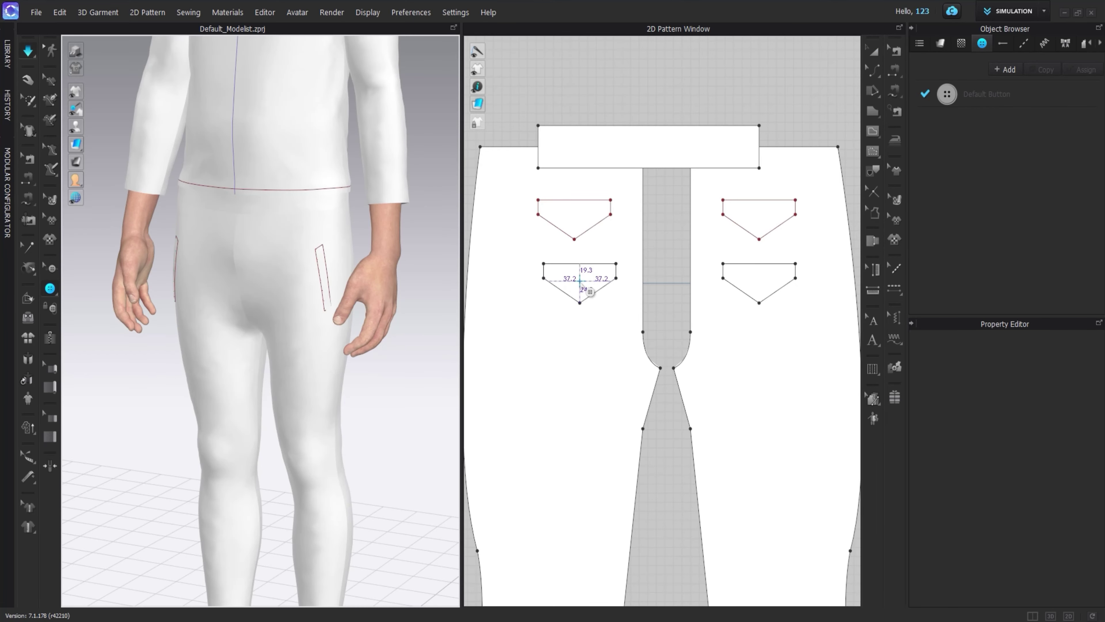
{"action": "left_click", "coordinate": [580, 281]}
{"action": "key", "text": "8"}
- Put a matching button on the lower right back pocket piece
{"action": "key", "text": "a"}
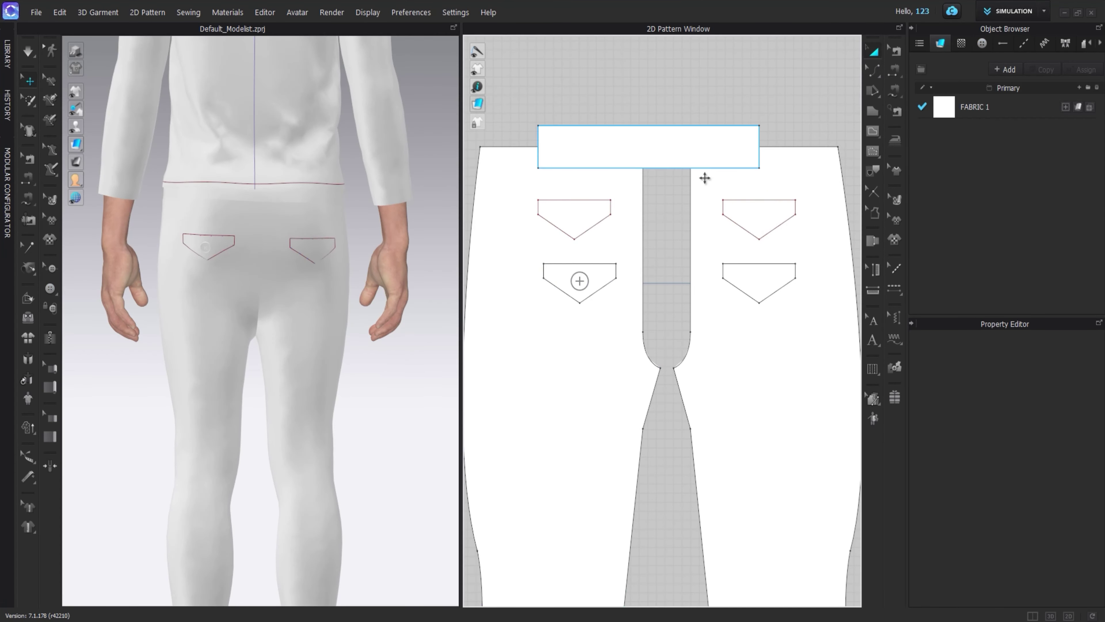
{"action": "left_click", "coordinate": [591, 277]}
{"action": "left_click", "coordinate": [50, 289]}
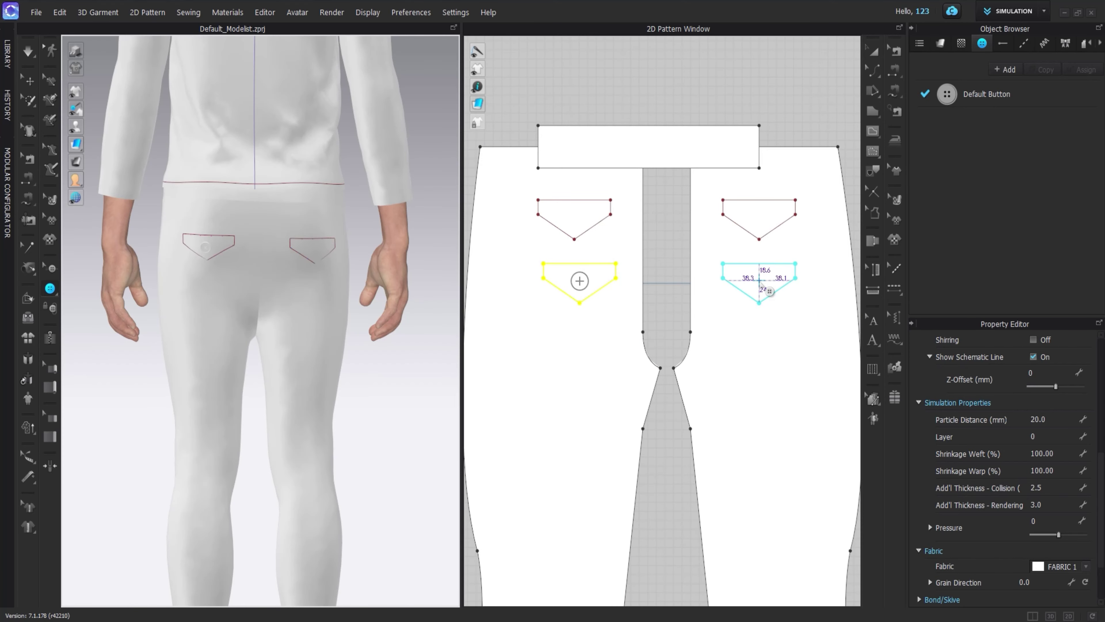
{"action": "left_click", "coordinate": [759, 281]}
{"action": "key", "text": "a"}
{"action": "right_click_drag", "start_coordinate": [394, 291], "coordinate": [266, 383]}
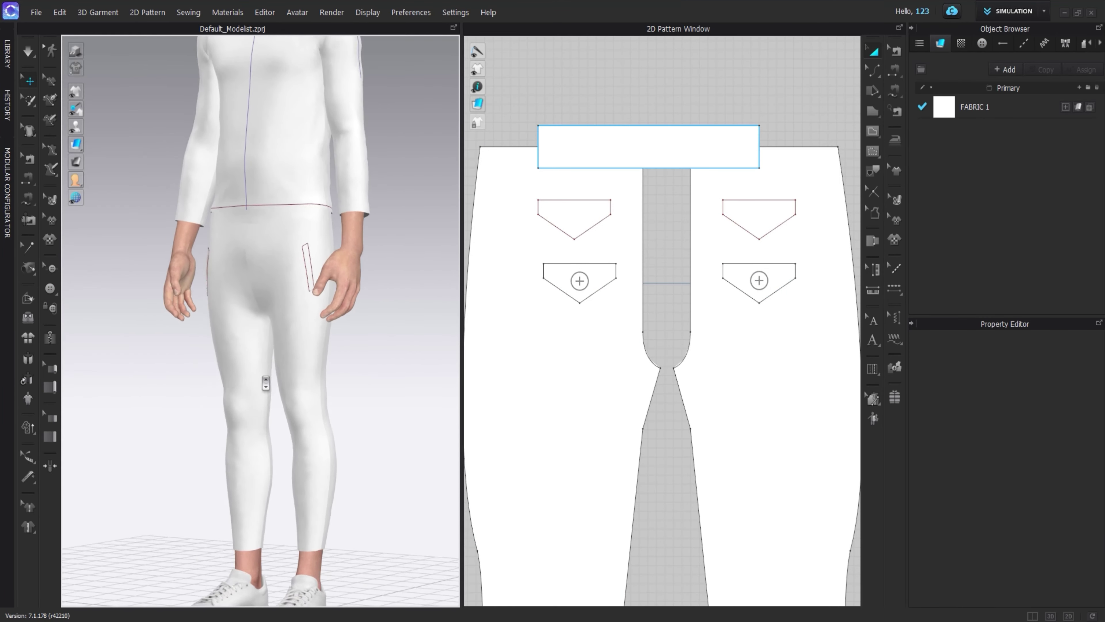
{"action": "scroll", "coordinate": [266, 383], "scroll_direction": "down", "scroll_amount": 10}
{"action": "right_click_drag", "start_coordinate": [291, 440], "coordinate": [325, 370]}
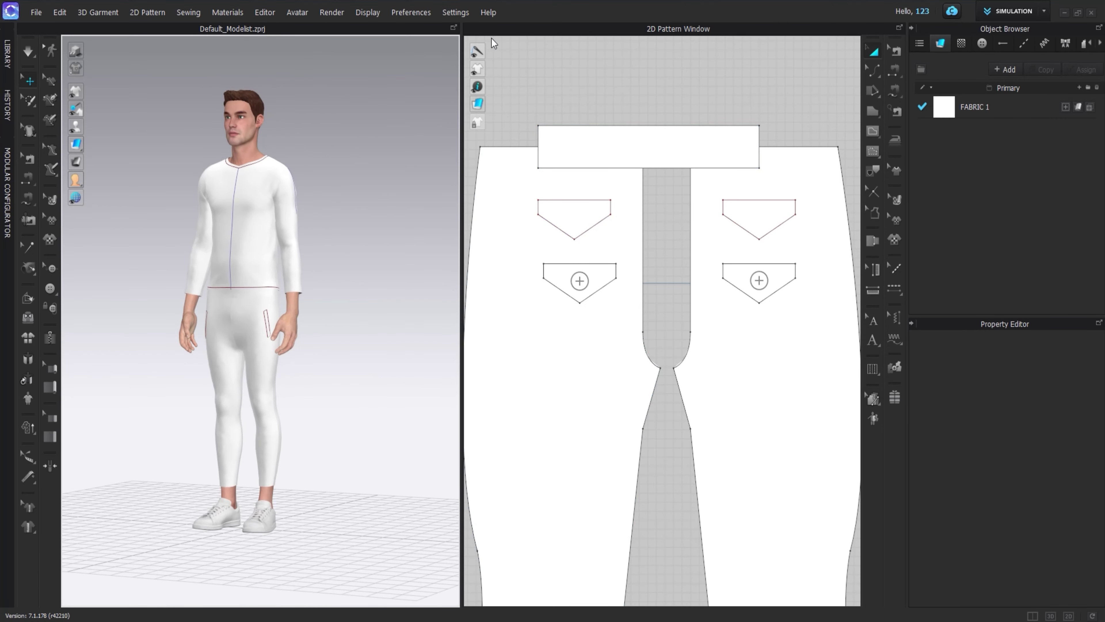
{"action": "scroll", "coordinate": [493, 42], "scroll_direction": "down", "scroll_amount": 3}
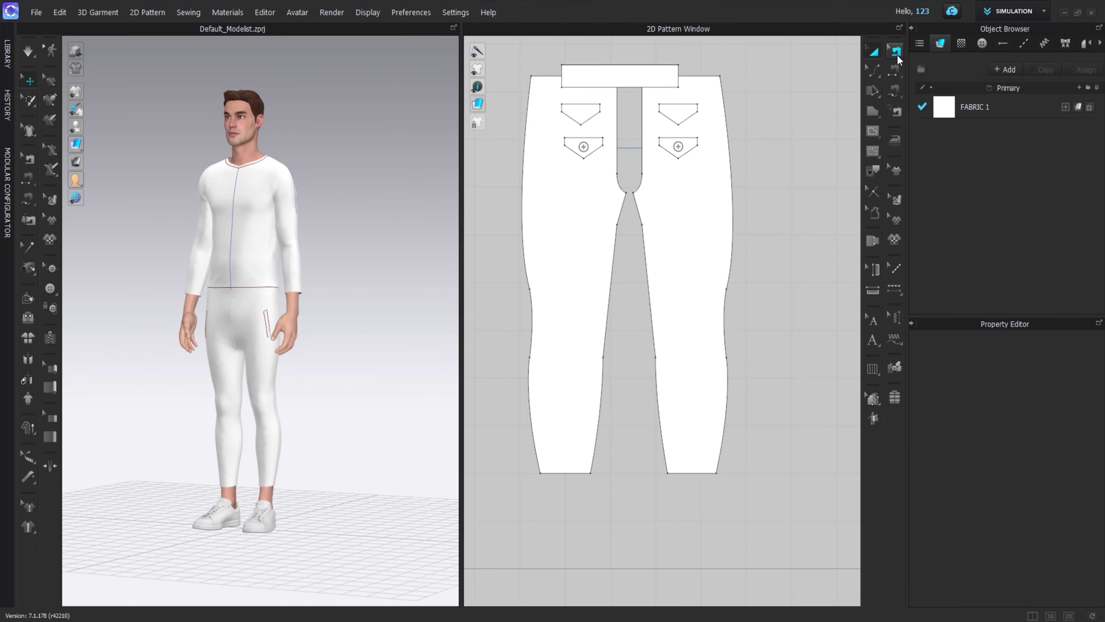
- Add a free-form topstitch along the right trouser leg hem
{"action": "left_click", "coordinate": [895, 290]}
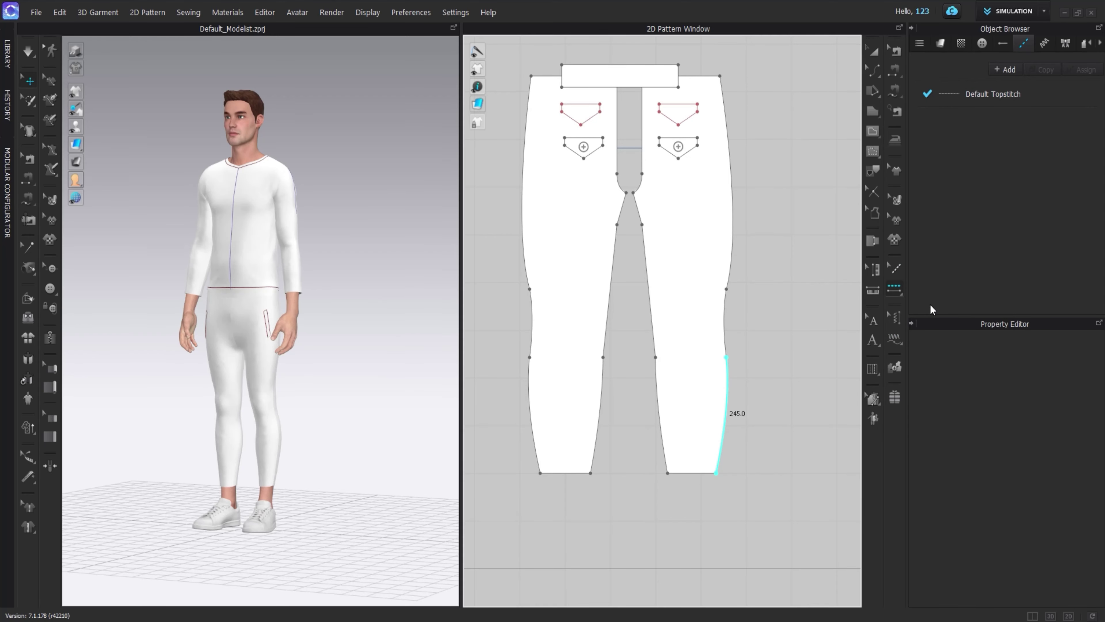
{"action": "left_click", "coordinate": [895, 289]}
{"action": "left_click", "coordinate": [957, 304]}
{"action": "left_click", "coordinate": [716, 473]}
{"action": "left_click", "coordinate": [668, 473]}
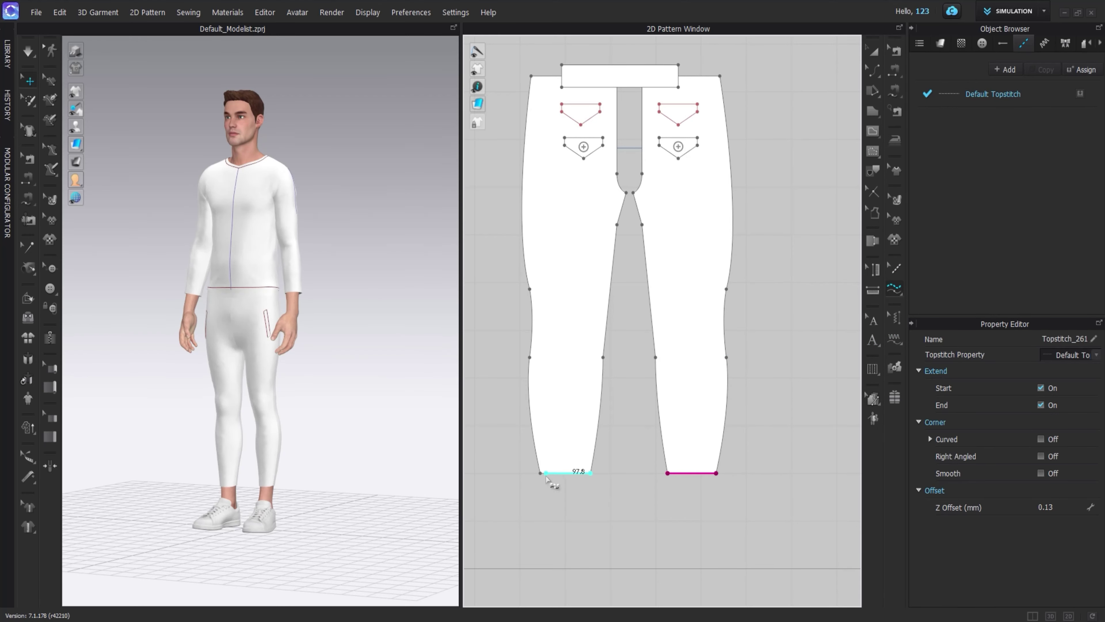
- Offset the trouser leg hems as internal lines
{"action": "key", "text": "a"}
{"action": "left_click", "coordinate": [692, 473]}
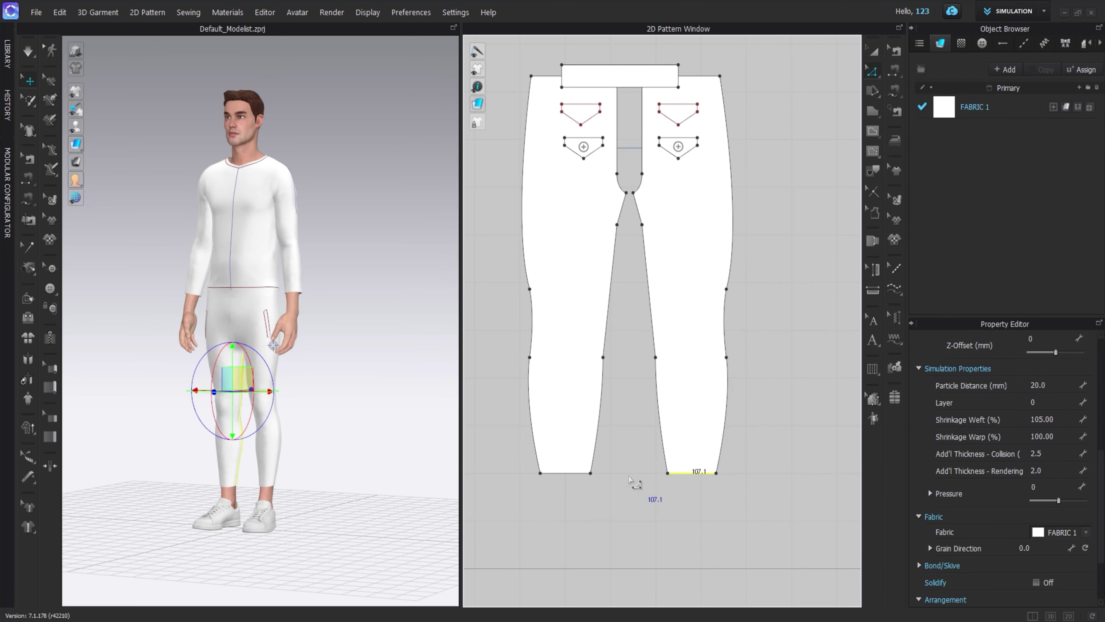
{"action": "scroll", "coordinate": [565, 374], "scroll_direction": "down", "scroll_amount": 3}
{"action": "left_click", "coordinate": [561, 355]}
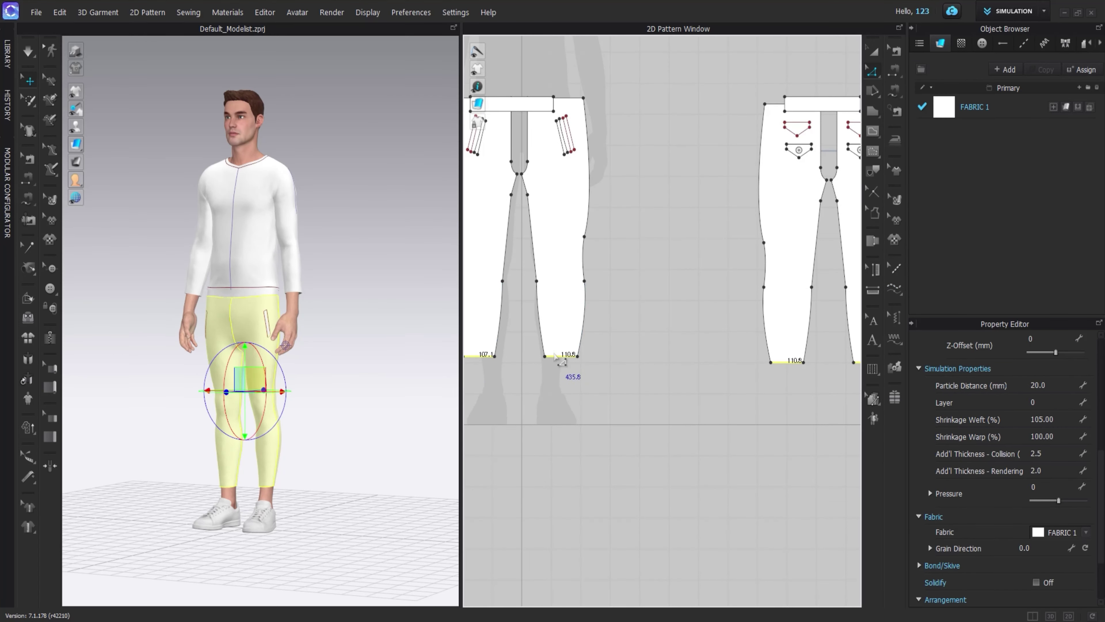
{"action": "right_click", "coordinate": [555, 354]}
{"action": "left_click", "coordinate": [594, 450]}
{"action": "left_click", "coordinate": [524, 370]}
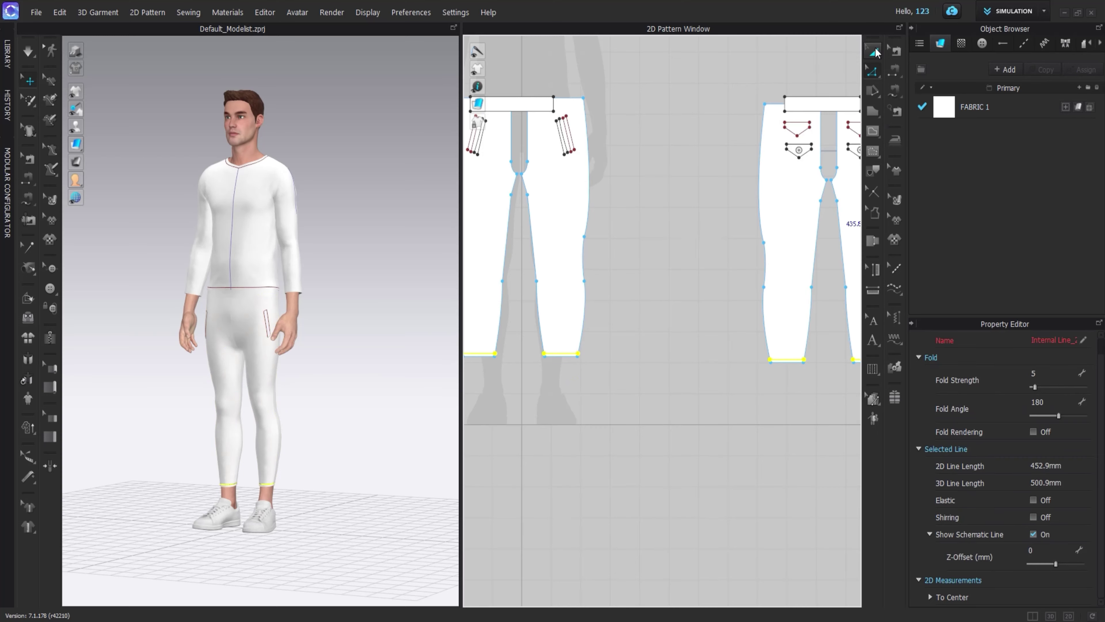
- Offset the sleeve hem as an internal line
{"action": "scroll", "coordinate": [695, 296], "scroll_direction": "down", "scroll_amount": 3}
{"action": "scroll", "coordinate": [656, 247], "scroll_direction": "down", "scroll_amount": 3}
{"action": "left_click", "coordinate": [656, 244]}
{"action": "scroll", "coordinate": [653, 262], "scroll_direction": "up", "scroll_amount": 5}
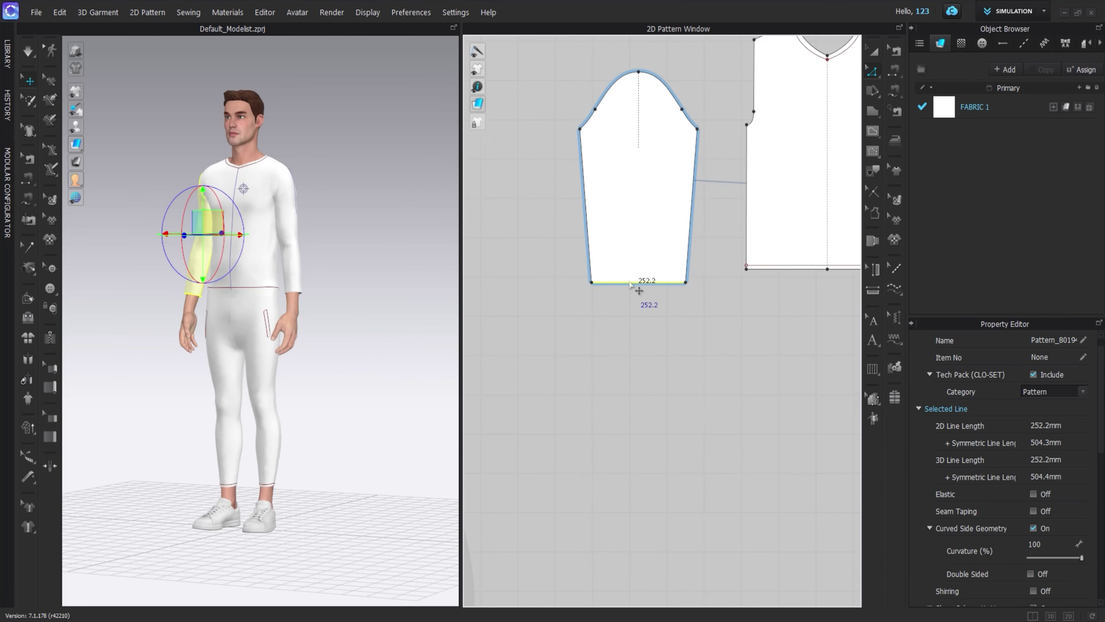
{"action": "scroll", "coordinate": [646, 300], "scroll_direction": "down", "scroll_amount": 2}
{"action": "middle_click_drag", "start_coordinate": [505, 303], "coordinate": [659, 304]}
{"action": "right_click", "coordinate": [636, 283]}
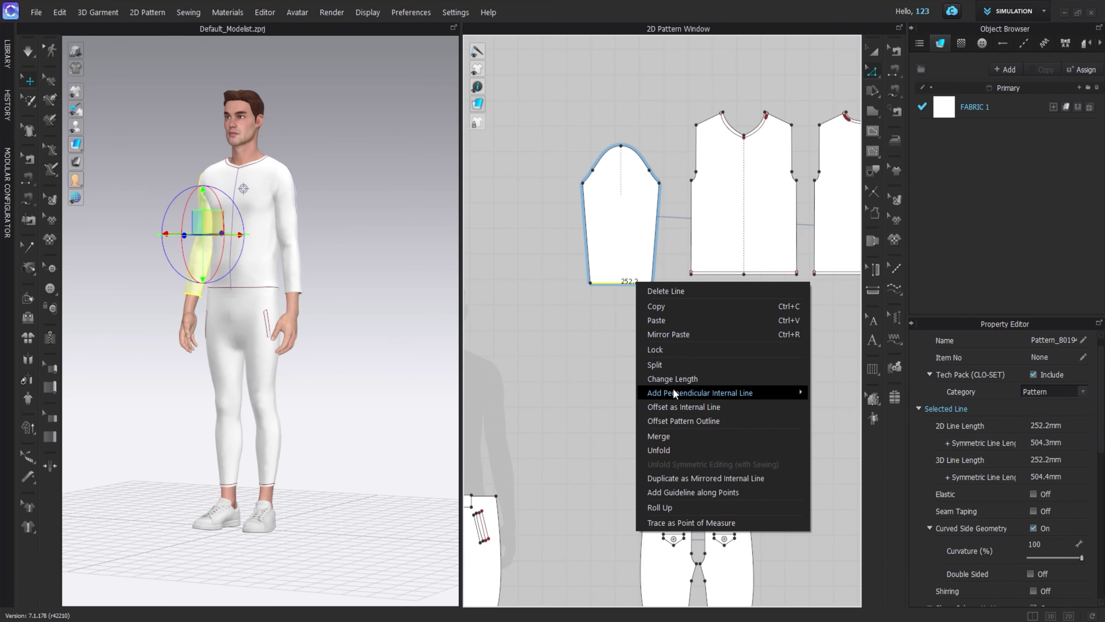
{"action": "left_click", "coordinate": [657, 405]}
{"action": "left_click", "coordinate": [522, 371]}
{"action": "scroll", "coordinate": [615, 357], "scroll_direction": "down", "scroll_amount": 3}
{"action": "scroll", "coordinate": [641, 316], "scroll_direction": "up", "scroll_amount": 2}
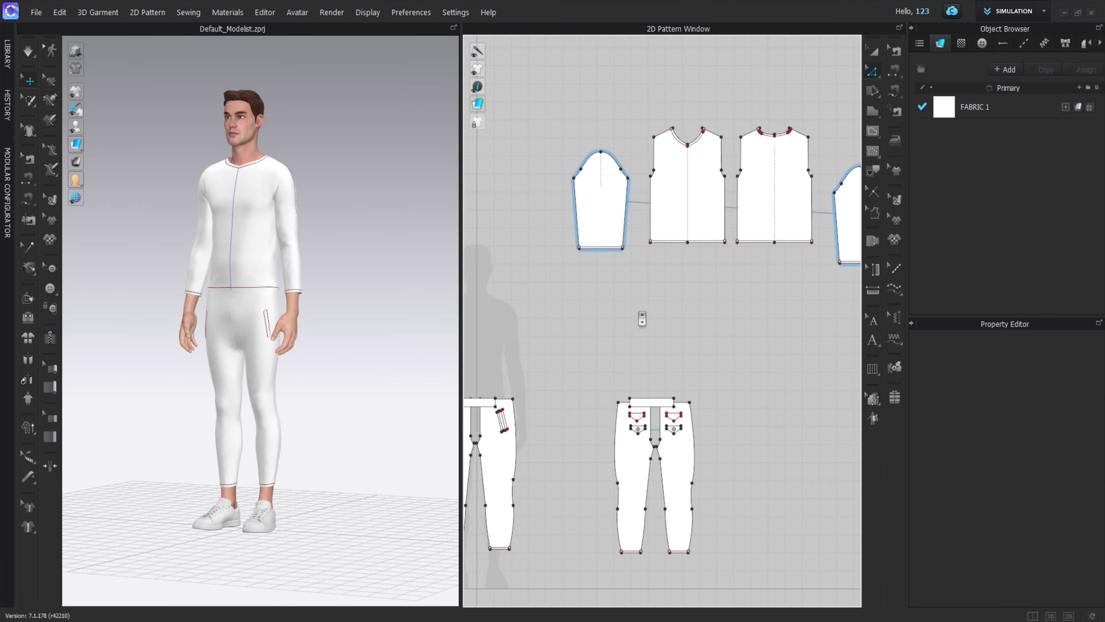
- Orbit around the avatar, selecting bodices, trousers and waistbands to inspect their stitch lines
{"action": "right_click_drag", "start_coordinate": [316, 308], "coordinate": [150, 285]}
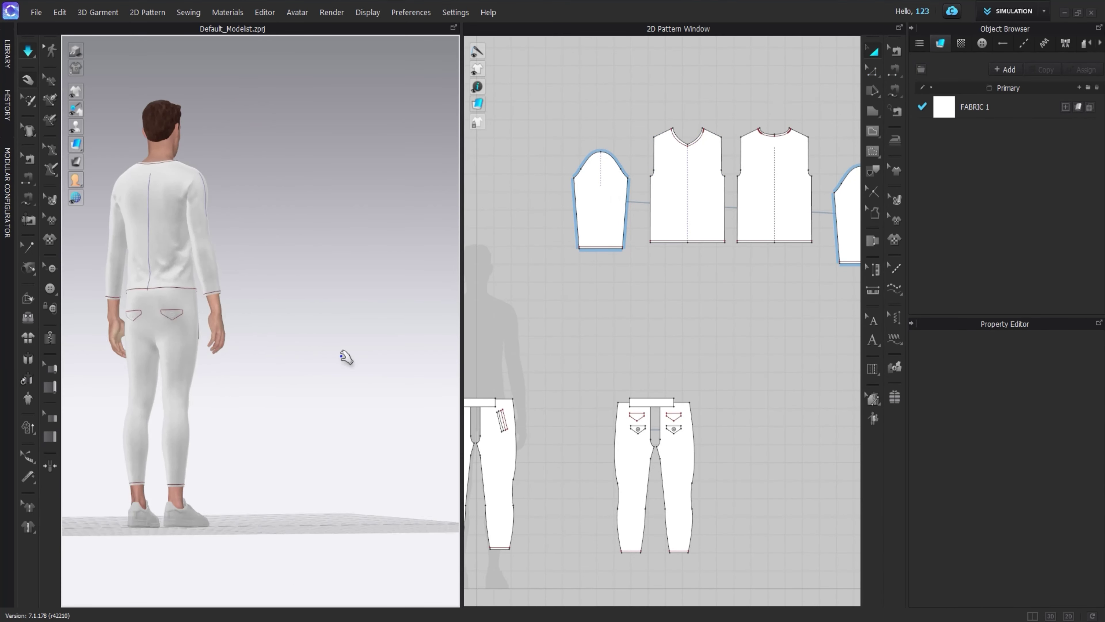
{"action": "left_click", "coordinate": [150, 286]}
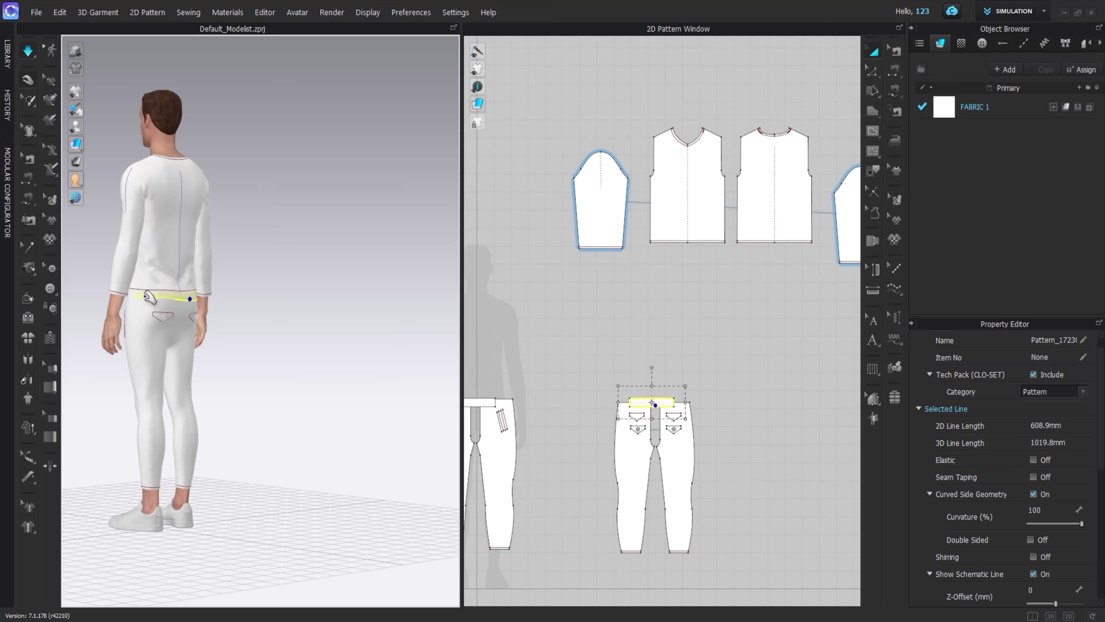
{"action": "left_click", "coordinate": [175, 302]}
{"action": "mouse_move", "coordinate": [242, 300]}
{"action": "right_mouse_down"}
{"action": "mouse_move", "coordinate": [276, 289]}
{"action": "mouse_move", "coordinate": [234, 222]}
{"action": "mouse_move", "coordinate": [183, 296]}
{"action": "mouse_move", "coordinate": [244, 278]}
{"action": "mouse_move", "coordinate": [154, 284]}
{"action": "mouse_move", "coordinate": [296, 291]}
{"action": "mouse_move", "coordinate": [156, 283]}
{"action": "mouse_move", "coordinate": [264, 306]}
{"action": "mouse_move", "coordinate": [118, 253]}
{"action": "right_mouse_up"}
{"action": "left_click", "coordinate": [235, 222], "text": "shift"}
{"action": "left_click", "coordinate": [183, 296]}
{"action": "left_click", "coordinate": [153, 284]}
{"action": "left_click", "coordinate": [157, 283]}
- Select the front and back bodice patterns in the 2D window, then clear the selection
{"action": "left_click", "coordinate": [686, 197]}
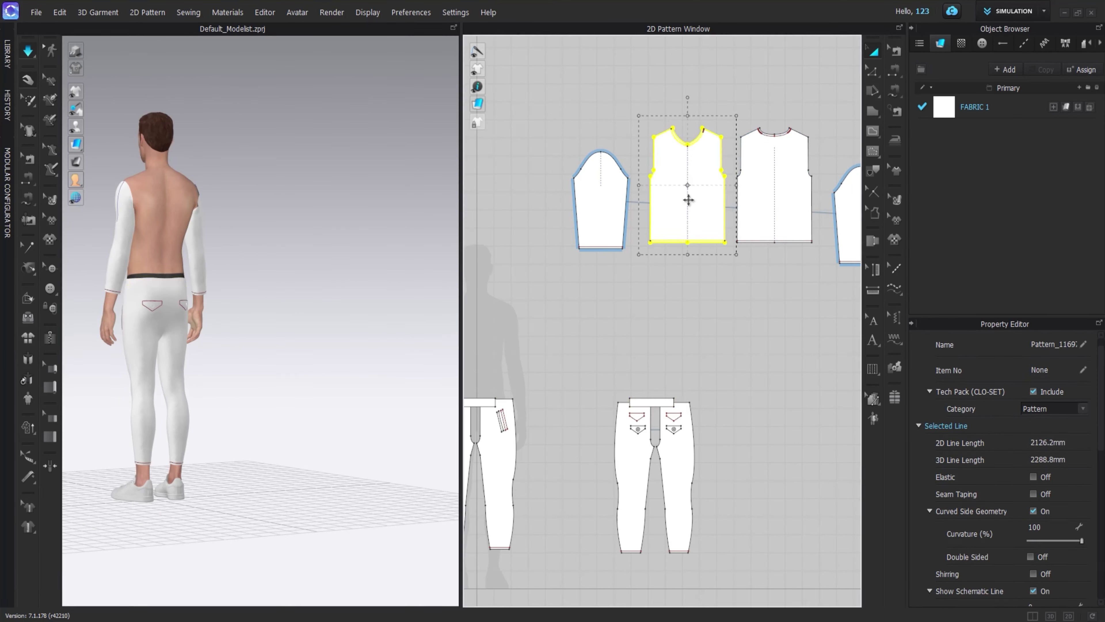
{"action": "left_click", "coordinate": [784, 212], "text": "shift"}
{"action": "left_click", "coordinate": [183, 295]}
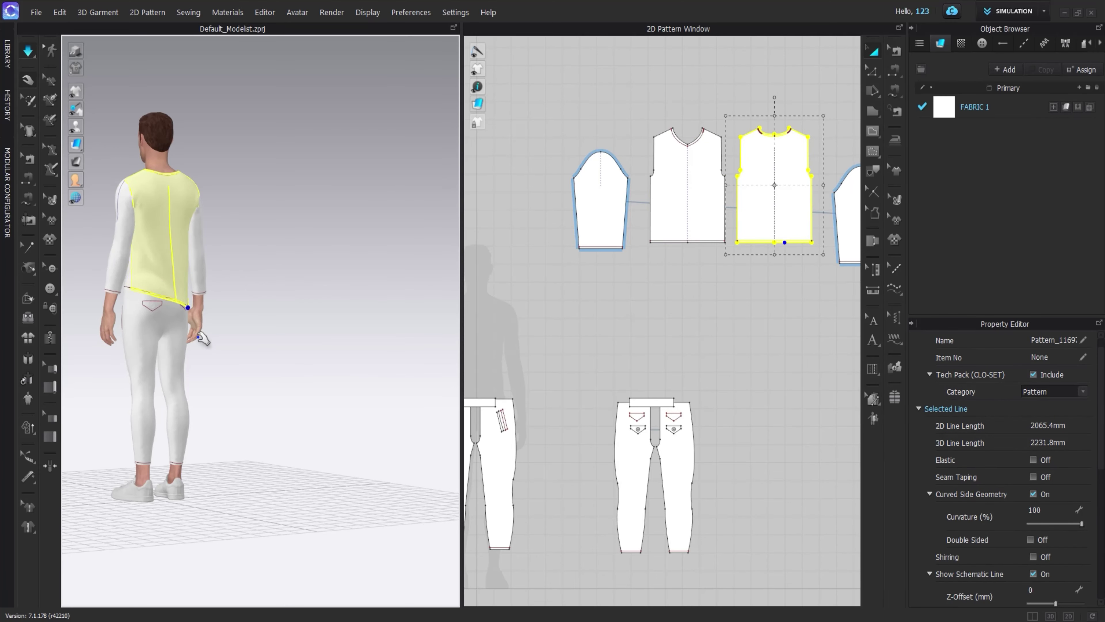
{"action": "left_click", "coordinate": [288, 290]}
- Check the front and back bodice hem lines from a front view
{"action": "right_click_drag", "start_coordinate": [289, 289], "coordinate": [436, 292]}
{"action": "right_click_drag", "start_coordinate": [686, 302], "coordinate": [546, 356]}
{"action": "left_click", "coordinate": [635, 273]}
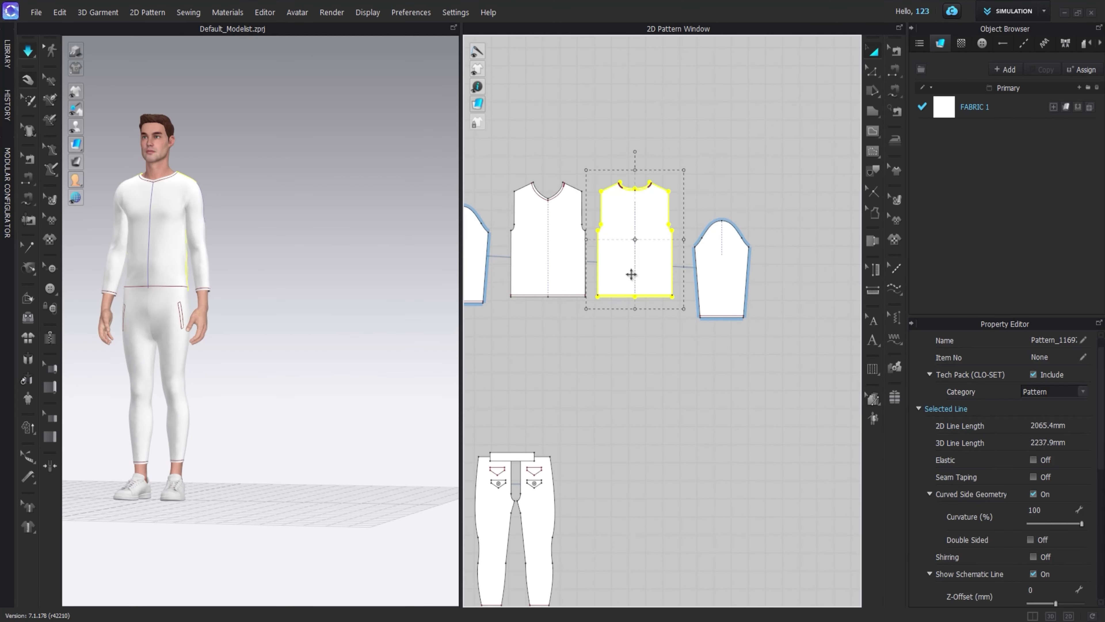
{"action": "left_click", "coordinate": [549, 244], "text": "shift"}
{"action": "left_click", "coordinate": [536, 323]}
{"action": "left_click", "coordinate": [609, 296]}
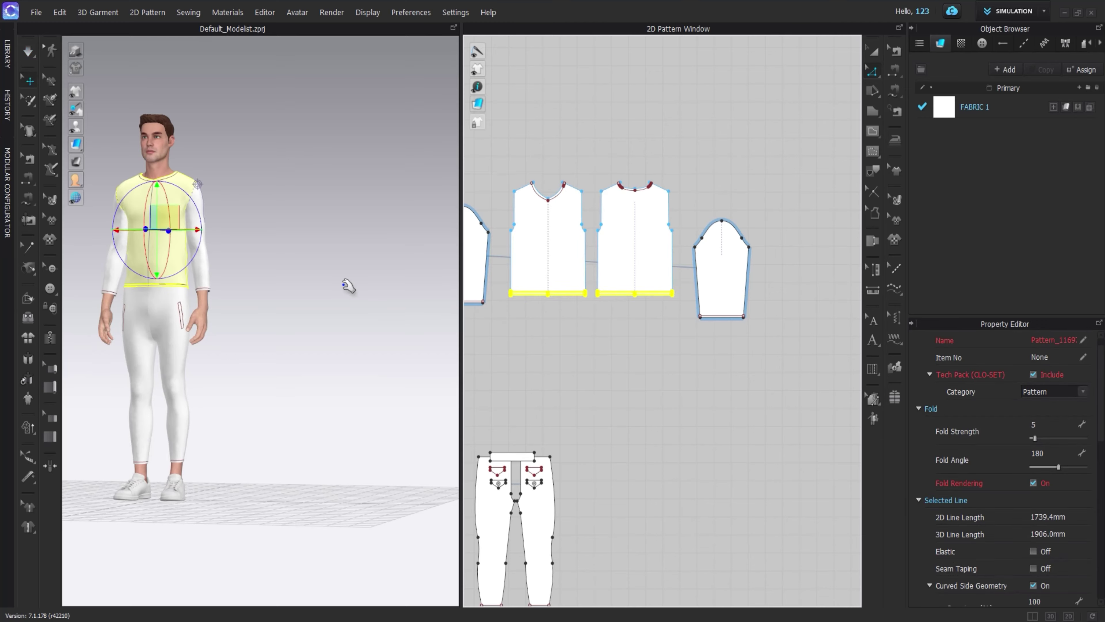
{"action": "left_click", "coordinate": [348, 292]}
- Hide the bodices with Shift+Q to inspect the trouser waistband from back and front
{"action": "right_click_drag", "start_coordinate": [348, 291], "coordinate": [104, 300]}
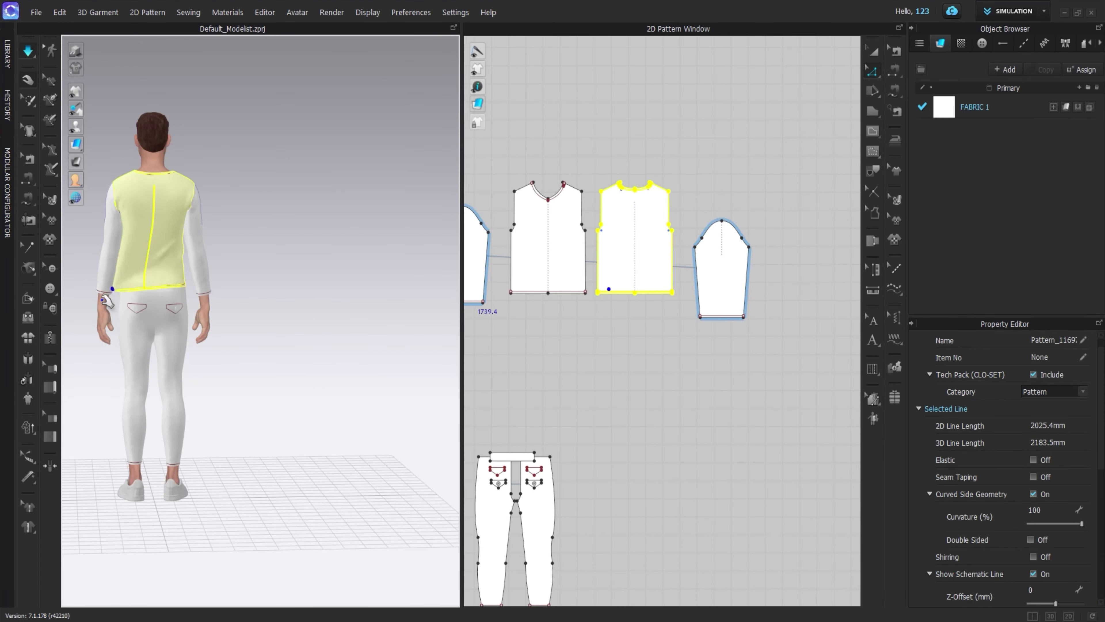
{"action": "left_click", "coordinate": [188, 297]}
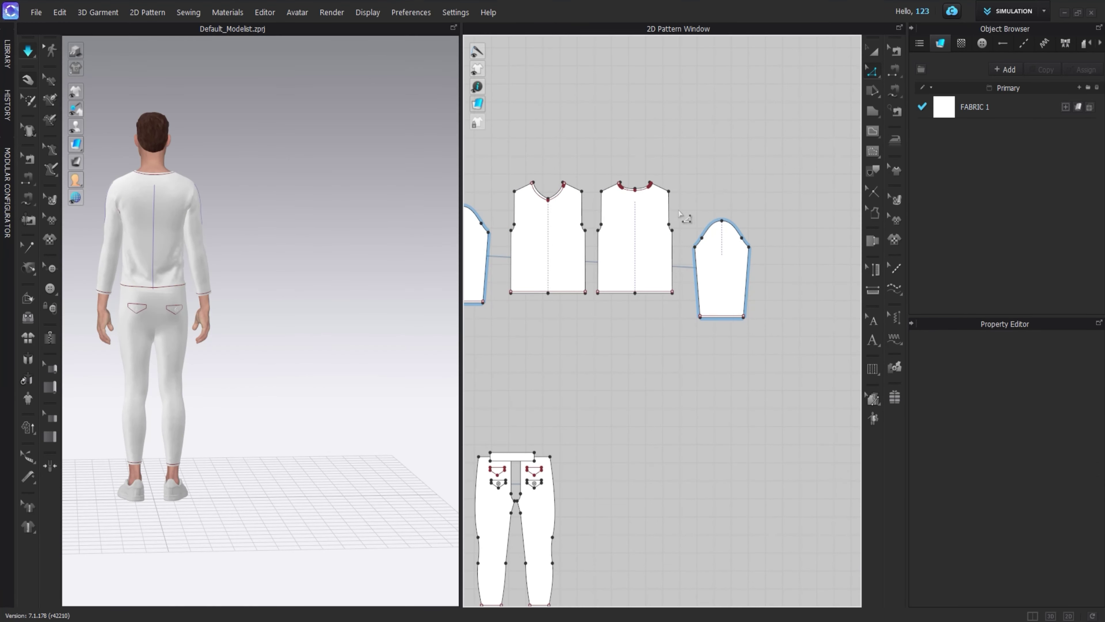
{"action": "left_click", "coordinate": [611, 261]}
{"action": "left_click", "coordinate": [542, 254], "text": "shift"}
{"action": "key", "text": "shift+q"}
{"action": "left_click", "coordinate": [179, 237]}
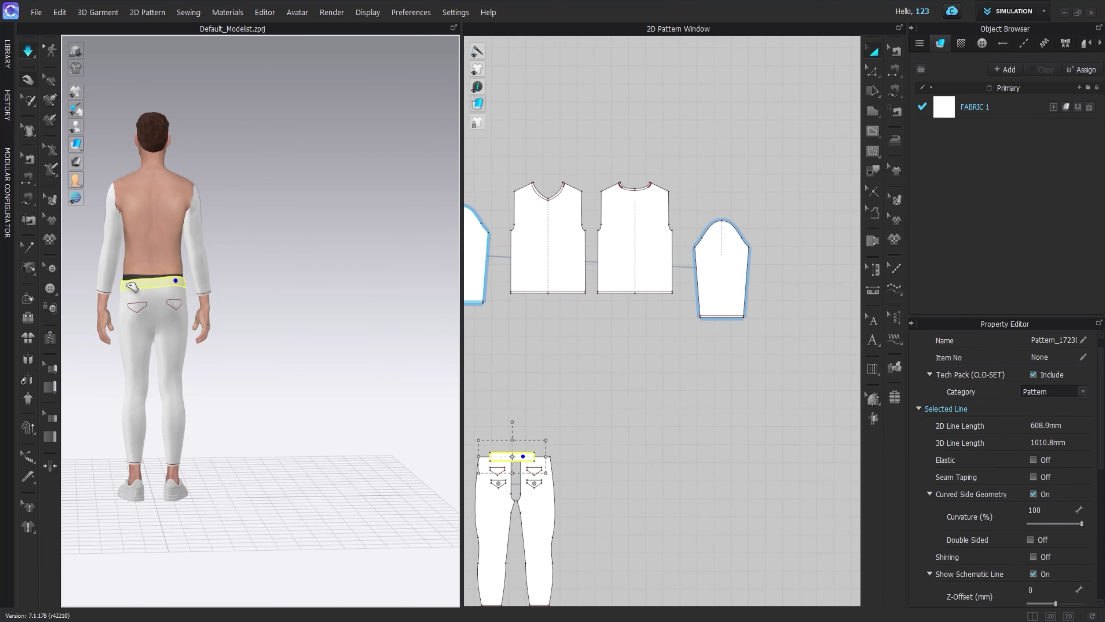
{"action": "key", "text": "2"}
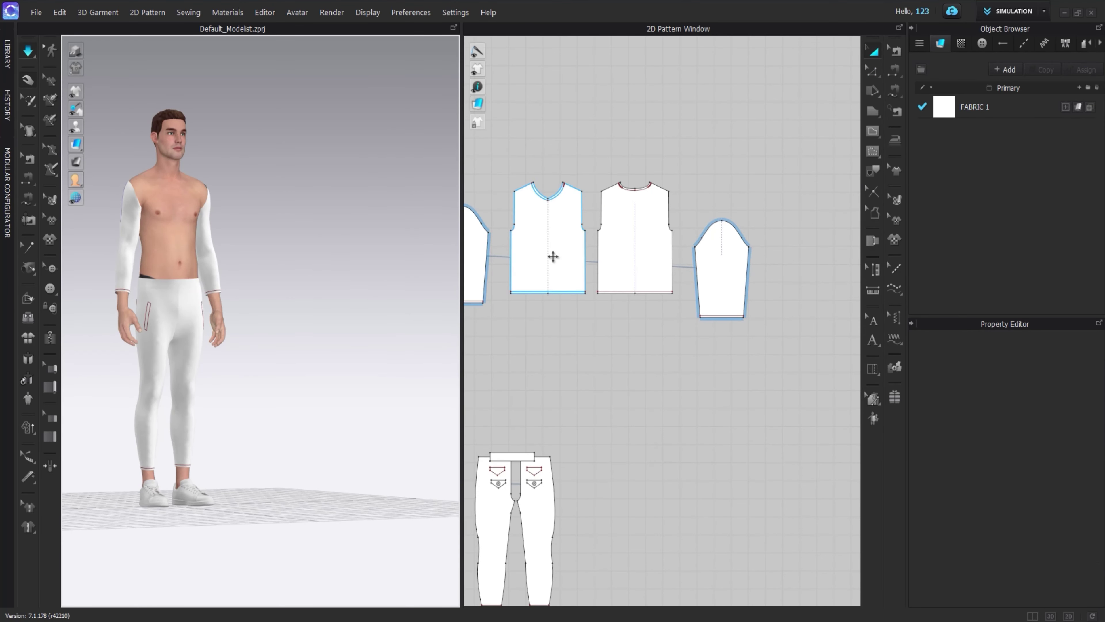
- Unhide the bodices, review the back bodice from back and side, and open the workspace-mode list
{"action": "left_click", "coordinate": [538, 260]}
{"action": "left_click", "coordinate": [284, 360]}
{"action": "key", "text": "shift+w"}
{"action": "key", "text": "8"}
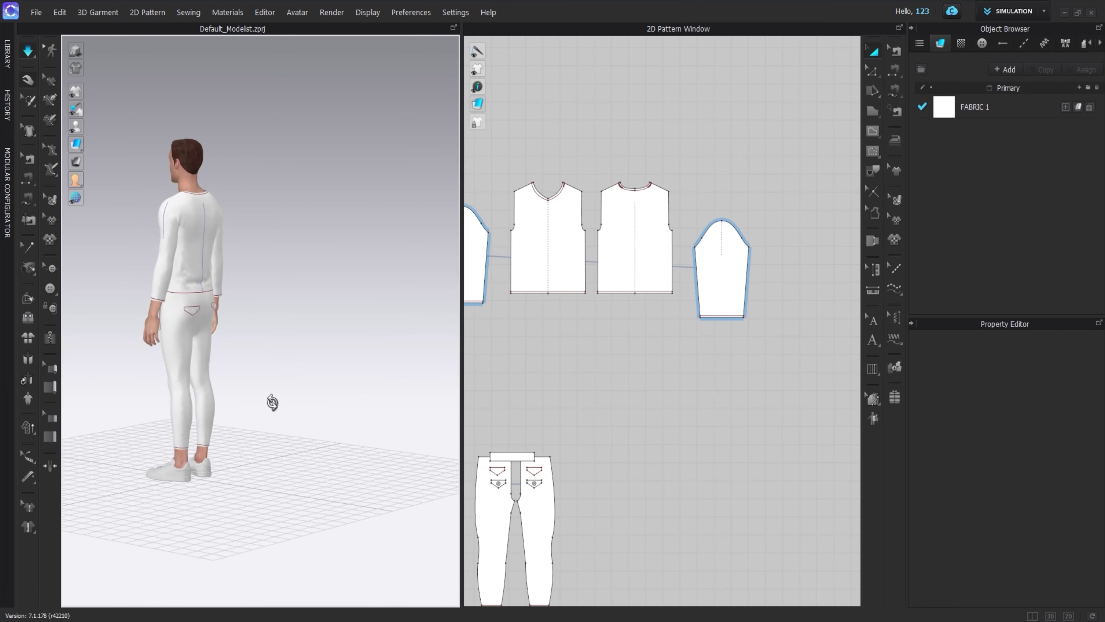
{"action": "left_click", "coordinate": [194, 285]}
{"action": "right_click_drag", "start_coordinate": [244, 388], "coordinate": [311, 391]}
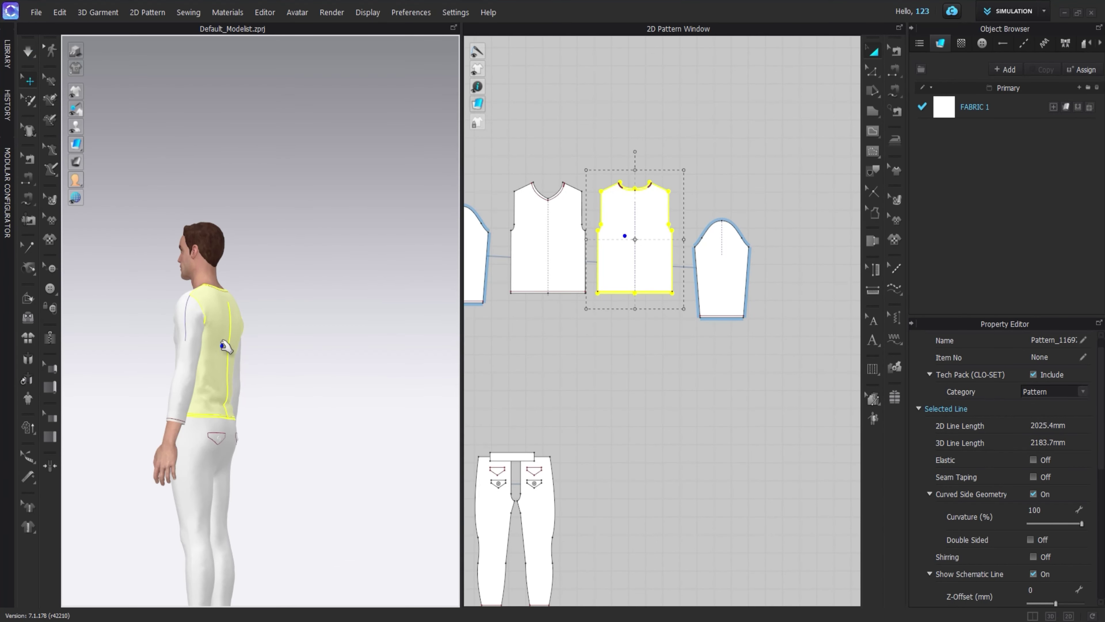
{"action": "key", "text": "q"}
{"action": "left_click", "coordinate": [296, 419]}
{"action": "key", "text": "2"}
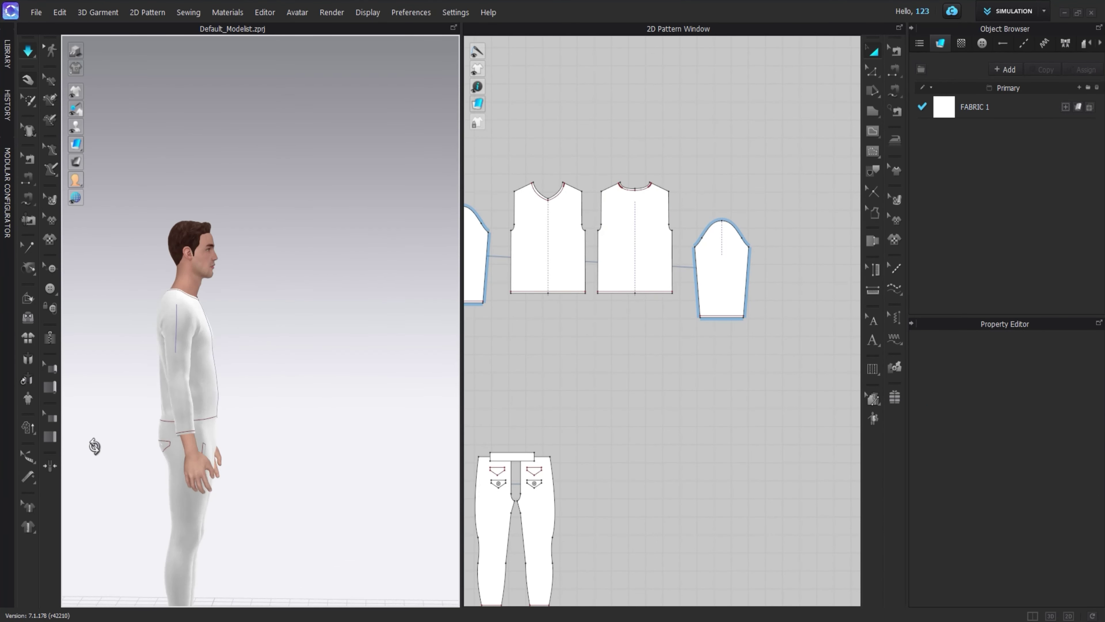
{"action": "left_click", "coordinate": [1021, 15]}
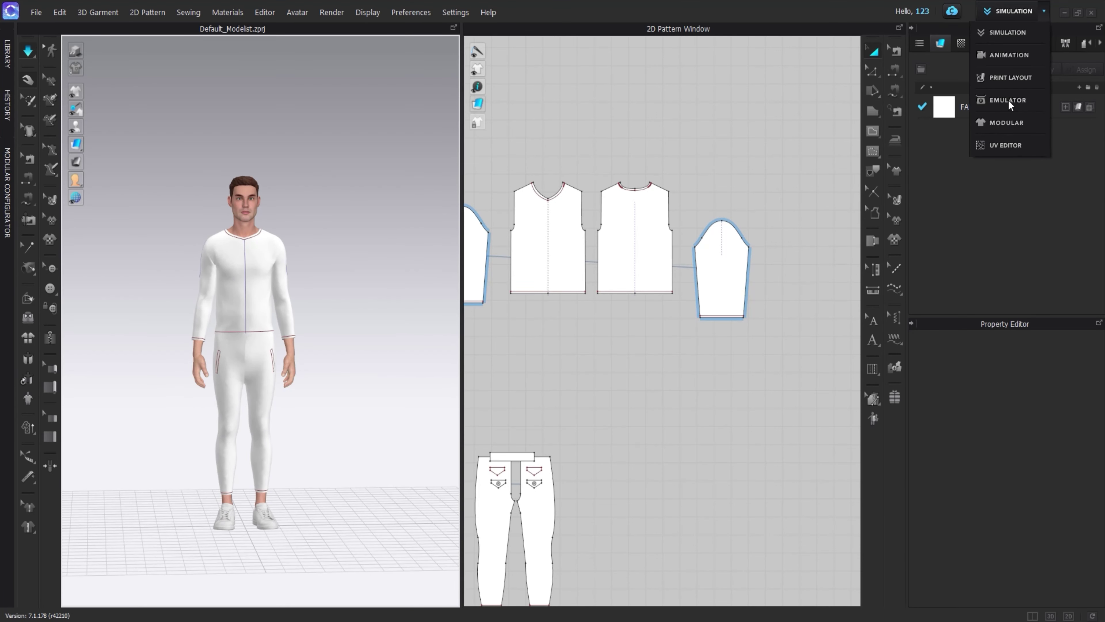
- Switch to the UV Editor and select the pocket and front trouser leg pieces
{"action": "left_click", "coordinate": [1006, 145]}
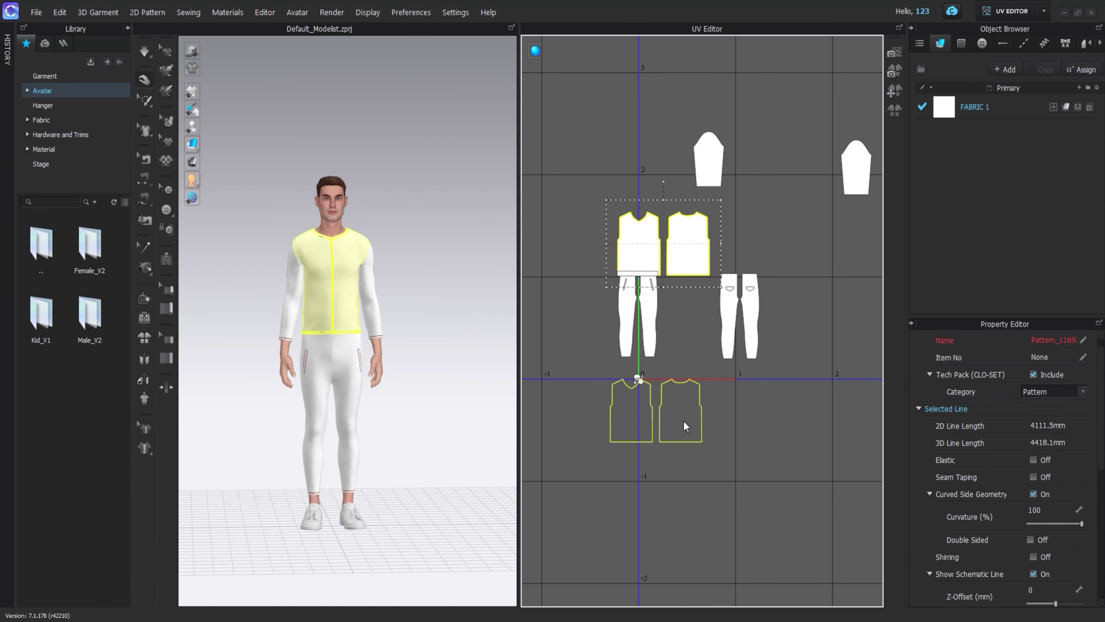
{"action": "scroll", "coordinate": [655, 283], "scroll_direction": "up", "scroll_amount": 10}
{"action": "left_click", "coordinate": [692, 270]}
{"action": "scroll", "coordinate": [704, 189], "scroll_direction": "down", "scroll_amount": 3}
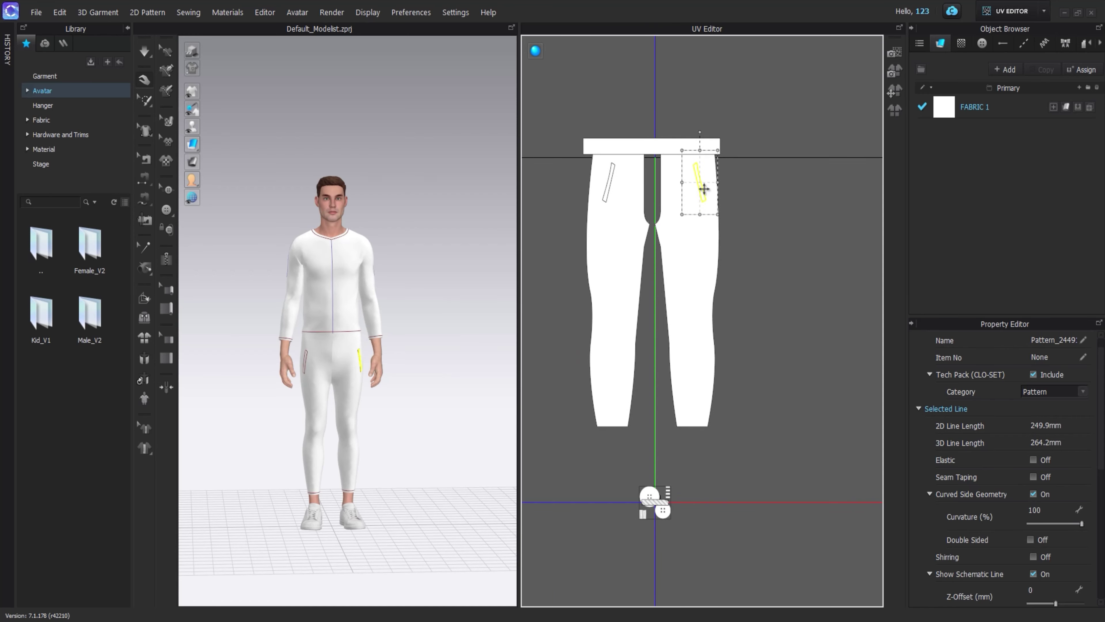
{"action": "left_click", "coordinate": [661, 170]}
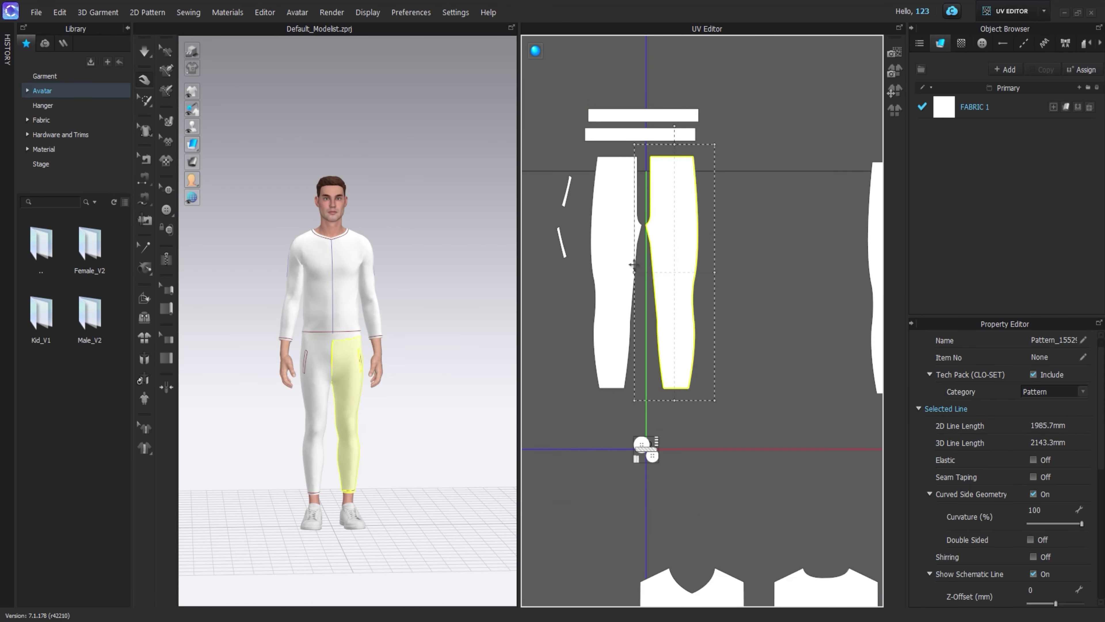
{"action": "scroll", "coordinate": [657, 248], "scroll_direction": "down", "scroll_amount": 3}
{"action": "middle_click_drag", "start_coordinate": [657, 248], "coordinate": [676, 257]}
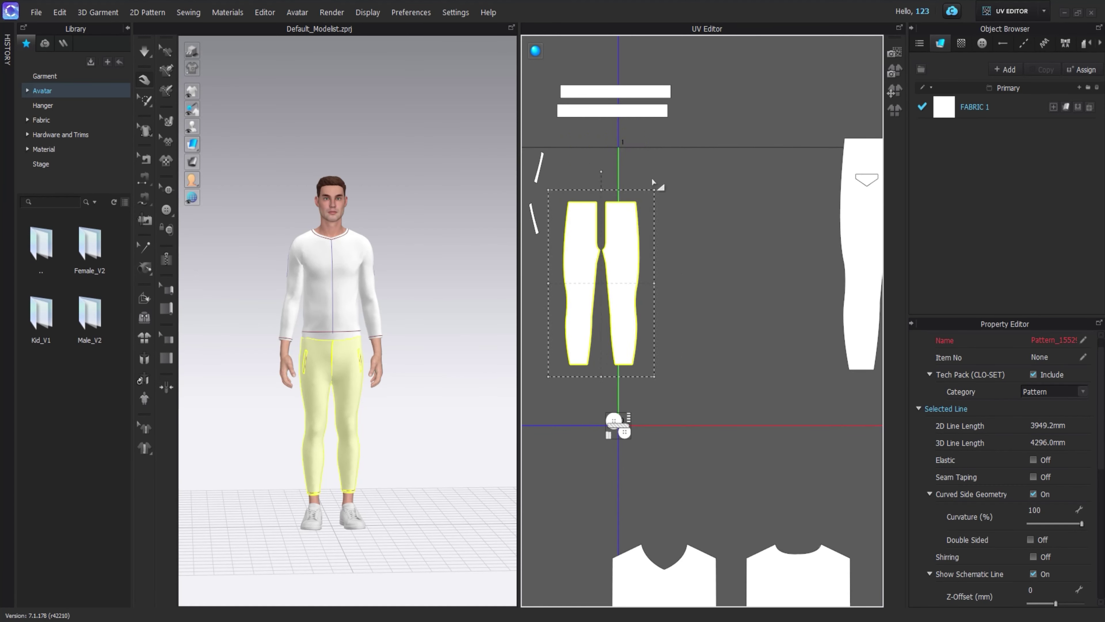
- Place the back trouser legs beside the front legs and shift all four right and down
{"action": "middle_click_drag", "start_coordinate": [778, 252], "coordinate": [698, 249]}
{"action": "left_click", "coordinate": [845, 271]}
{"action": "middle_click_drag", "start_coordinate": [570, 221], "coordinate": [673, 222]}
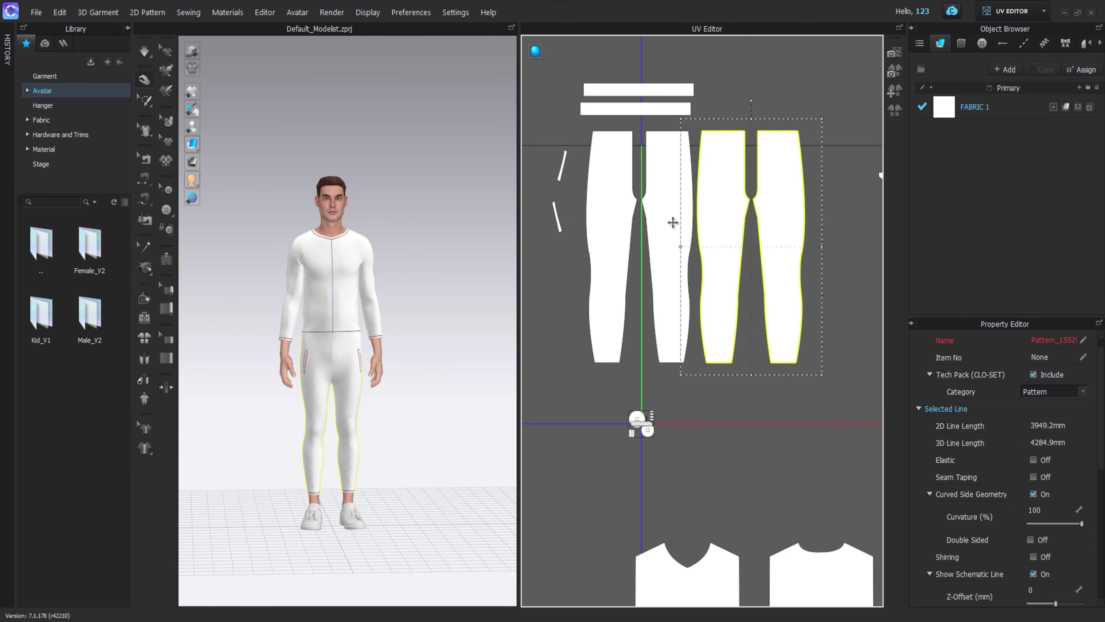
{"action": "left_click", "coordinate": [674, 222], "text": "shift"}
{"action": "scroll", "coordinate": [782, 154], "scroll_direction": "down", "scroll_amount": 2}
{"action": "scroll", "coordinate": [782, 155], "scroll_direction": "down", "scroll_amount": 2}
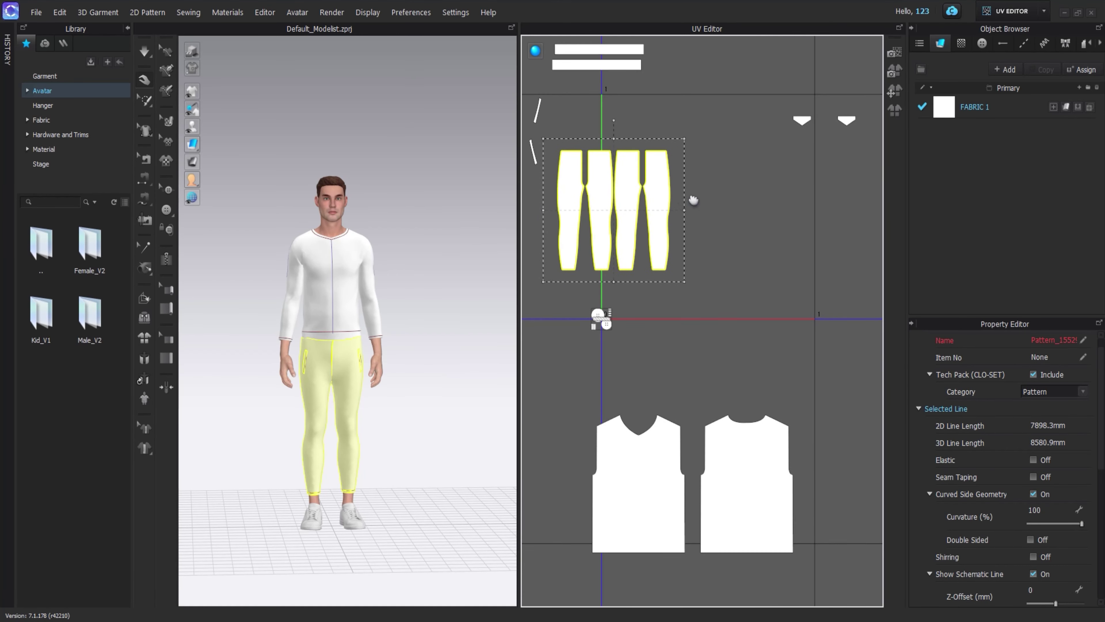
{"action": "left_click_drag", "start_coordinate": [661, 186], "coordinate": [804, 234]}
- Check the small piece at the UV origin, then deselect it and zoom the layout out
{"action": "left_click", "coordinate": [597, 356]}
{"action": "left_click", "coordinate": [608, 320]}
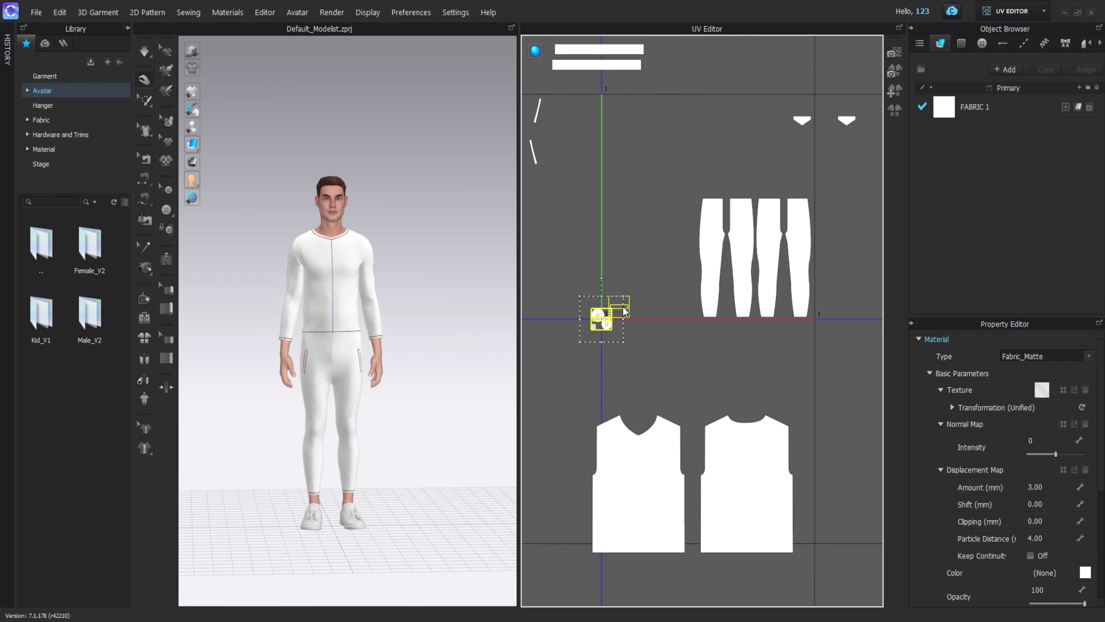
{"action": "scroll", "coordinate": [625, 311], "scroll_direction": "up", "scroll_amount": 3}
{"action": "left_click", "coordinate": [641, 424]}
{"action": "scroll", "coordinate": [641, 424], "scroll_direction": "down", "scroll_amount": 2}
{"action": "scroll", "coordinate": [636, 336], "scroll_direction": "down", "scroll_amount": 1}
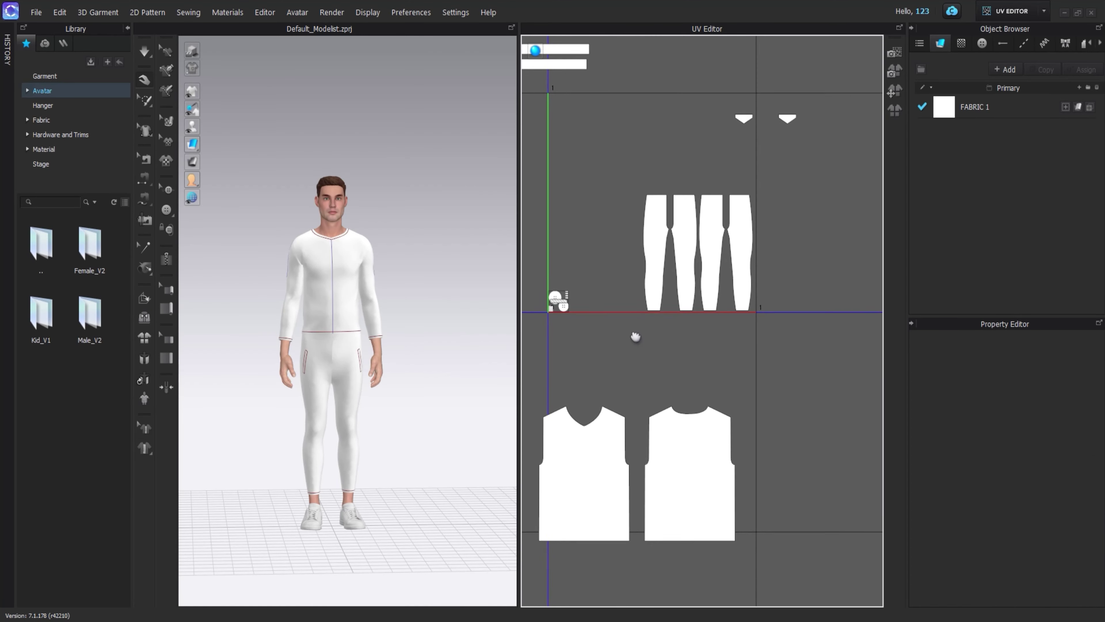
{"action": "scroll", "coordinate": [635, 337], "scroll_direction": "down", "scroll_amount": 2}
- Arrange the two sleeve pieces side by side in the UV layout
{"action": "middle_click_drag", "start_coordinate": [626, 301], "coordinate": [626, 347]}
{"action": "left_click", "coordinate": [626, 347]}
{"action": "scroll", "coordinate": [592, 202], "scroll_direction": "up", "scroll_amount": 2}
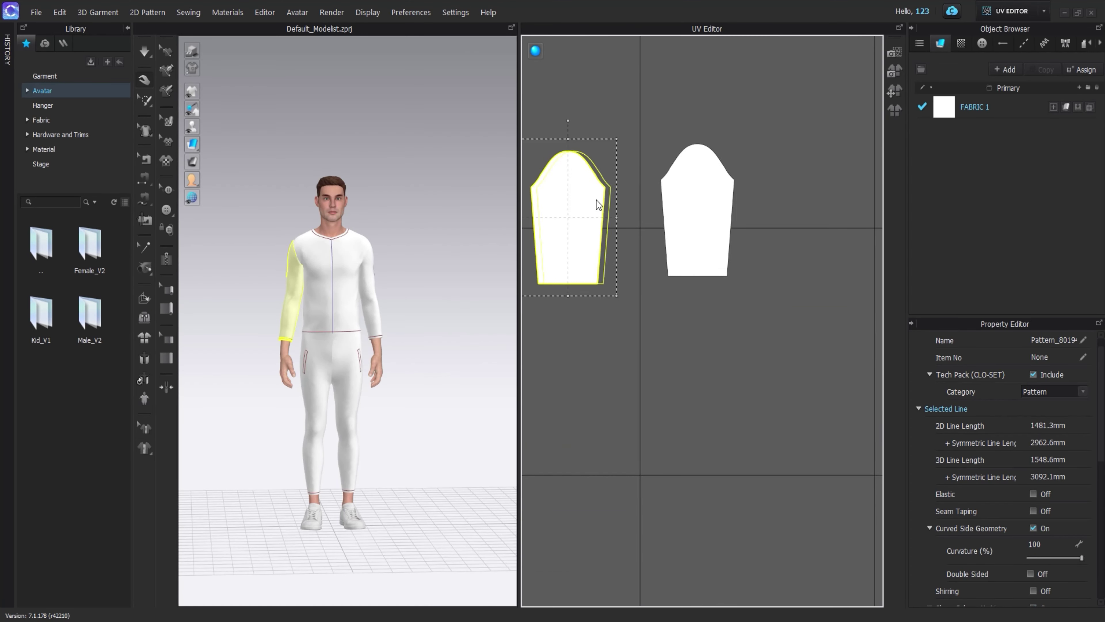
{"action": "left_click_drag", "start_coordinate": [593, 203], "coordinate": [640, 198]}
{"action": "left_click", "coordinate": [728, 156], "text": "shift"}
{"action": "scroll", "coordinate": [772, 148], "scroll_direction": "down", "scroll_amount": 3}
{"action": "scroll", "coordinate": [693, 206], "scroll_direction": "down", "scroll_amount": 2}
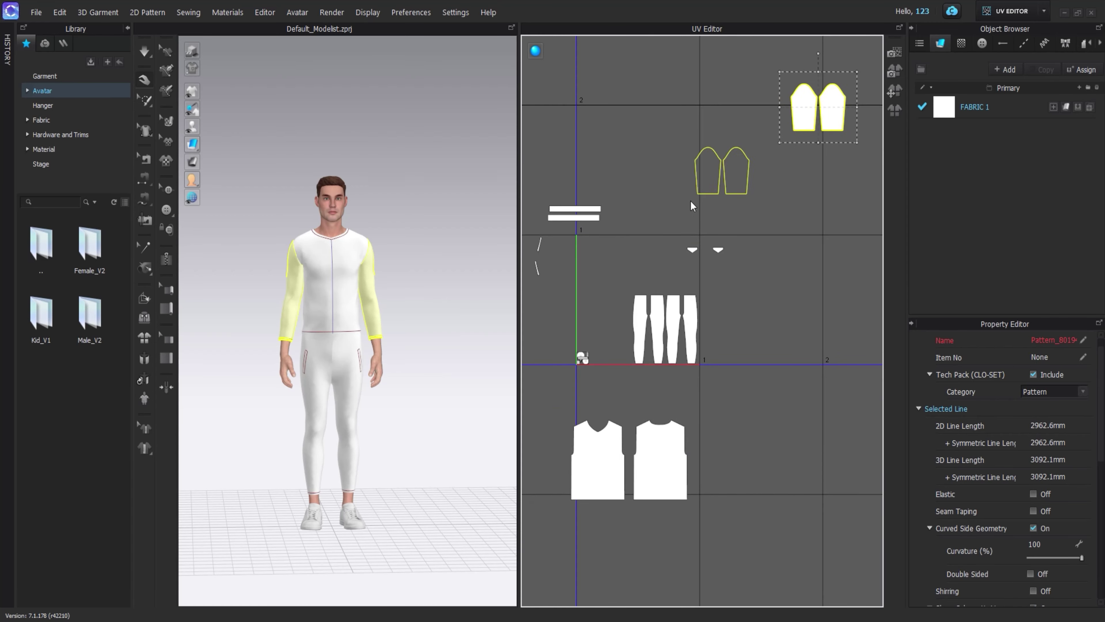
{"action": "scroll", "coordinate": [618, 320], "scroll_direction": "up", "scroll_amount": 3}
{"action": "scroll", "coordinate": [649, 264], "scroll_direction": "up", "scroll_amount": 2}
{"action": "left_click", "coordinate": [648, 264]}
{"action": "left_click", "coordinate": [563, 309]}
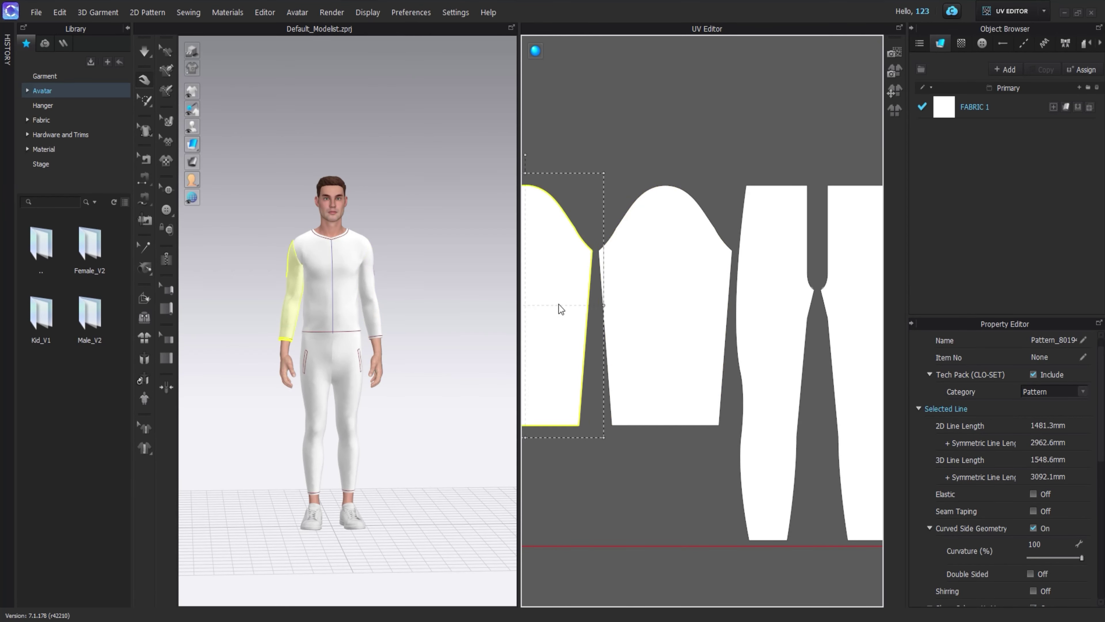
{"action": "scroll", "coordinate": [709, 253], "scroll_direction": "down", "scroll_amount": 4}
- Reposition the cuff pieces and move a pocket strip down near them
{"action": "left_click_drag", "start_coordinate": [710, 253], "coordinate": [752, 234]}
{"action": "scroll", "coordinate": [631, 347], "scroll_direction": "up", "scroll_amount": 5}
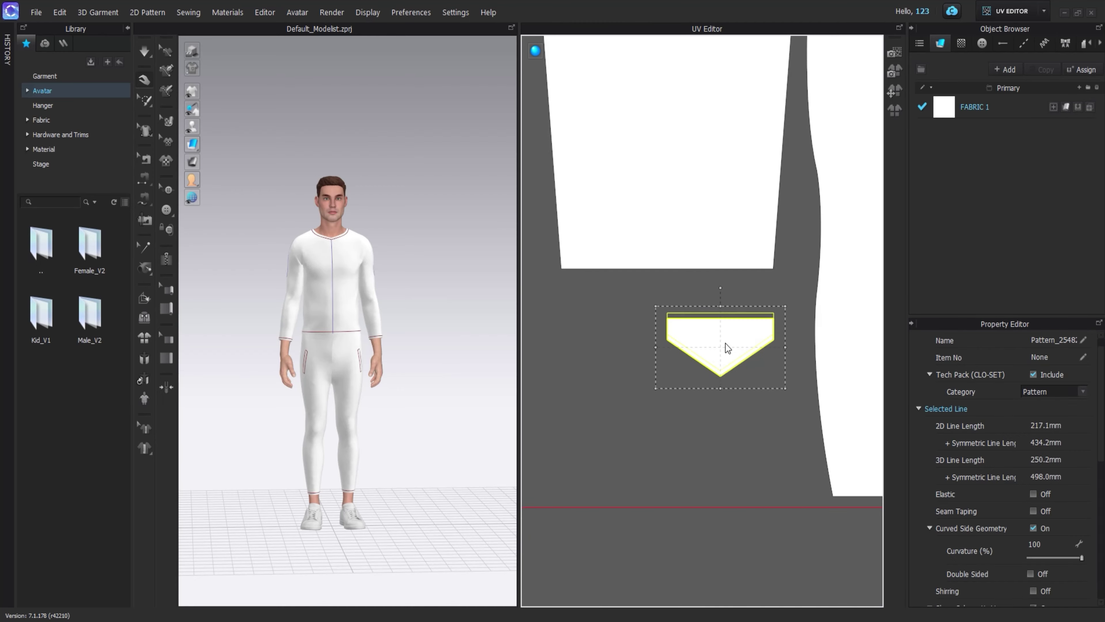
{"action": "left_click_drag", "start_coordinate": [796, 308], "coordinate": [614, 331]}
{"action": "scroll", "coordinate": [614, 331], "scroll_direction": "down", "scroll_amount": 3}
{"action": "left_click", "coordinate": [606, 145]}
{"action": "left_click_drag", "start_coordinate": [576, 120], "coordinate": [695, 334]}
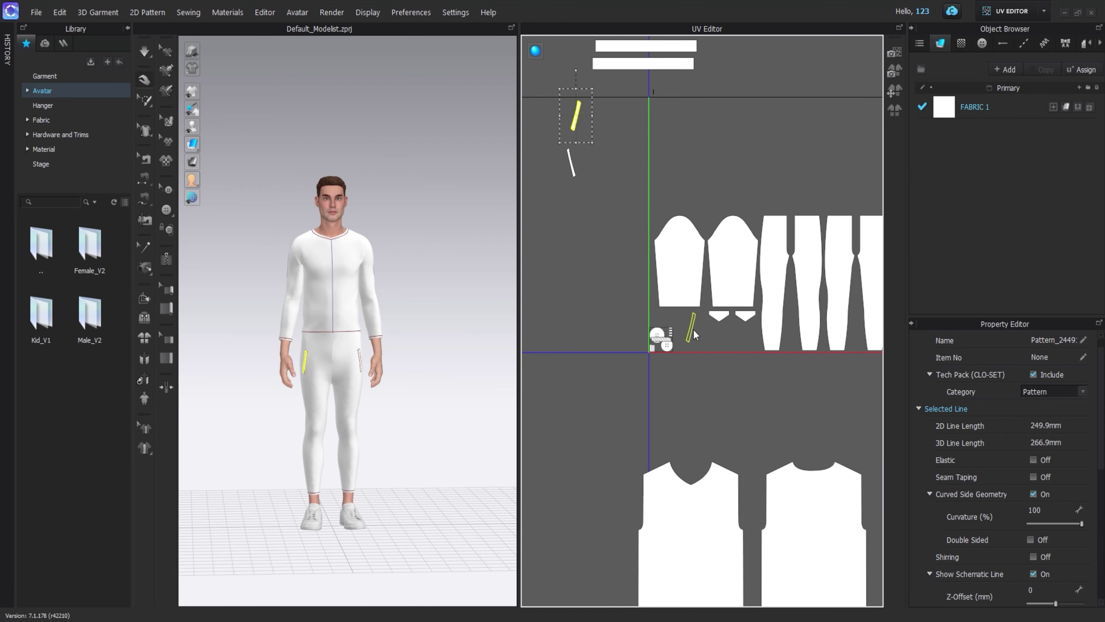
{"action": "scroll", "coordinate": [681, 327], "scroll_direction": "down", "scroll_amount": 3}
- Move both bodices above the sleeves and legs, with a waistband strip beside them
{"action": "left_click_drag", "start_coordinate": [686, 383], "coordinate": [696, 162]}
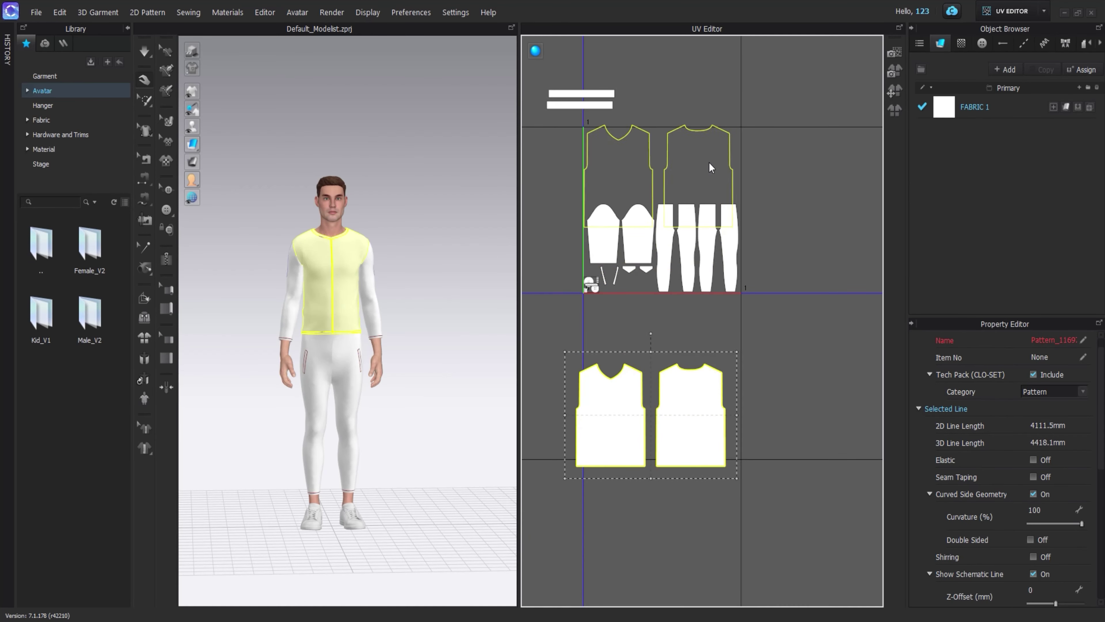
{"action": "scroll", "coordinate": [720, 141], "scroll_direction": "up", "scroll_amount": 3}
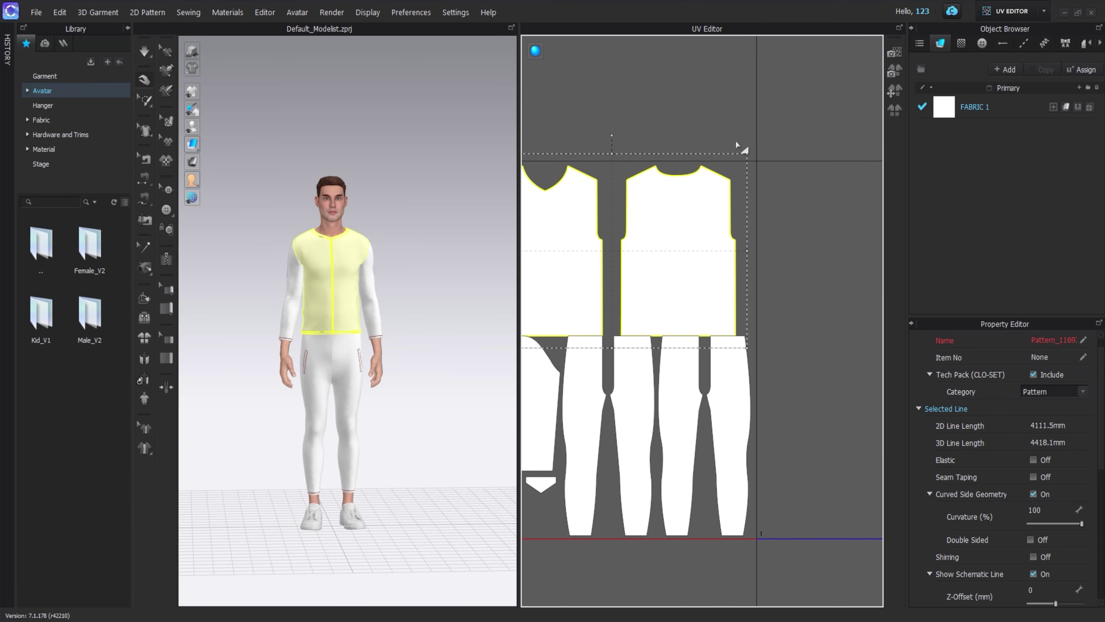
{"action": "scroll", "coordinate": [720, 230], "scroll_direction": "down", "scroll_amount": 3}
{"action": "left_click_drag", "start_coordinate": [635, 187], "coordinate": [658, 261]}
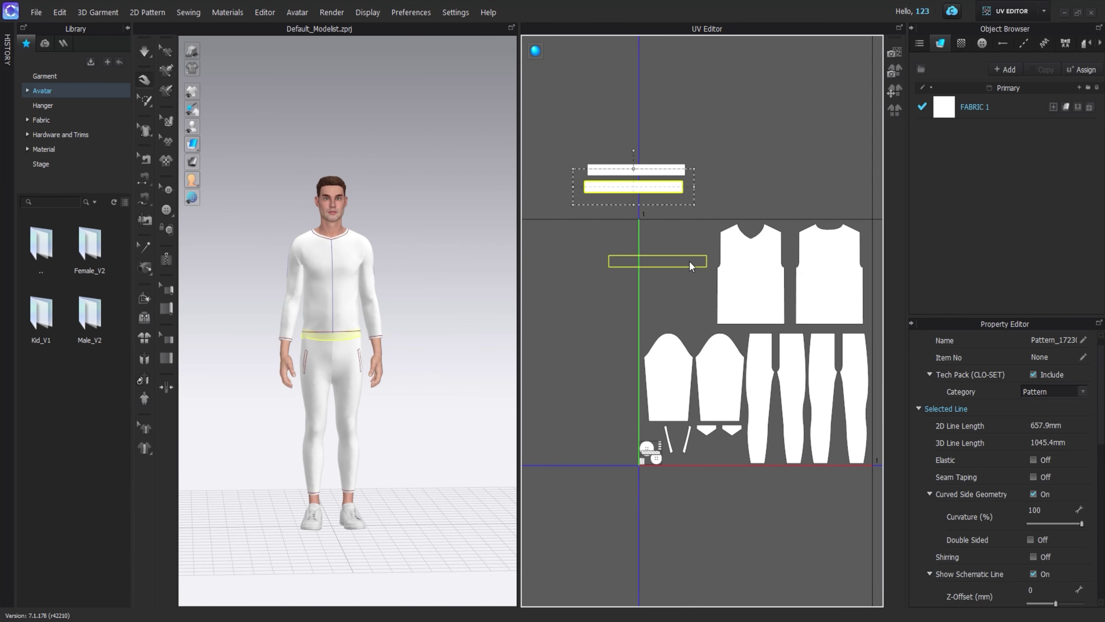
{"action": "middle_click_drag", "start_coordinate": [696, 305], "coordinate": [678, 251]}
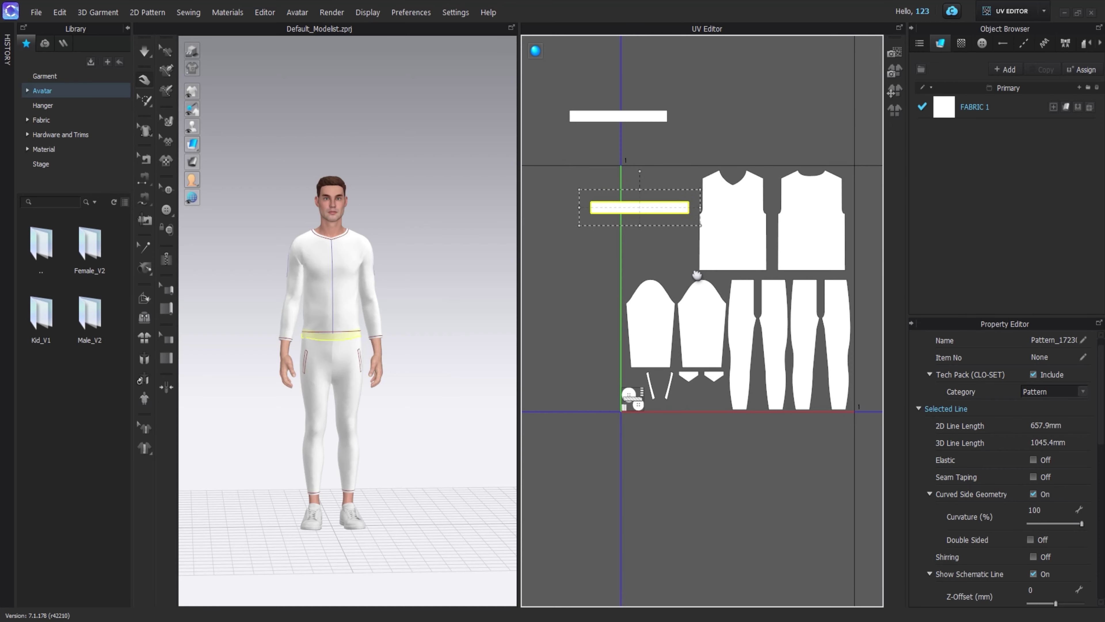
- Move the waistband strips to the far left and re-slot the left and right sleeves
{"action": "left_click", "coordinate": [661, 305]}
{"action": "left_click_drag", "start_coordinate": [639, 208], "coordinate": [561, 201]}
{"action": "left_click_drag", "start_coordinate": [619, 115], "coordinate": [540, 285]}
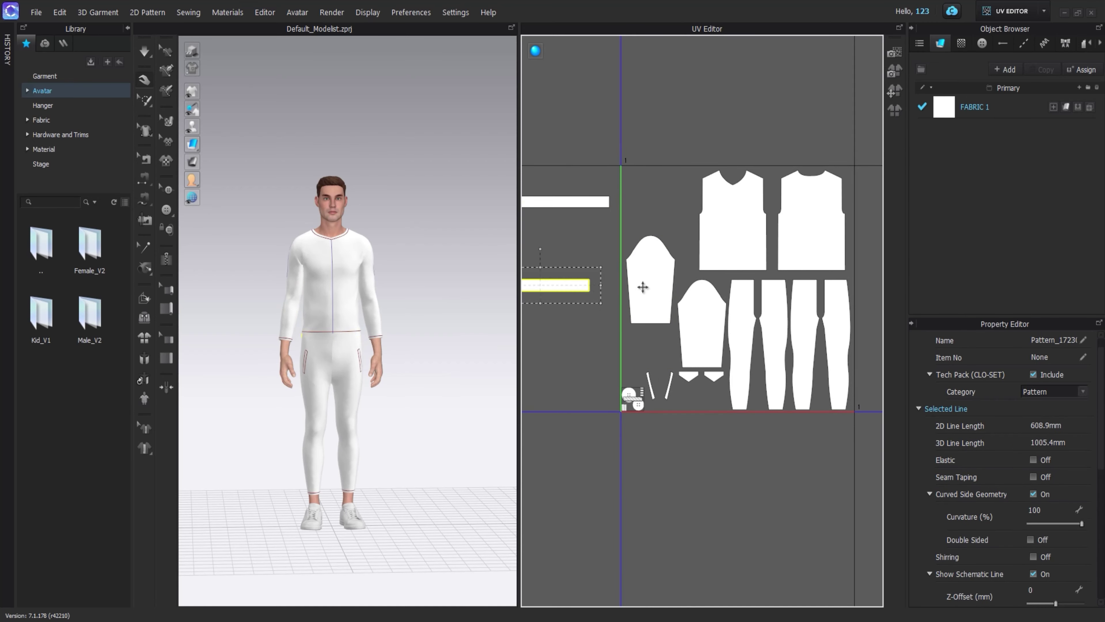
{"action": "left_click_drag", "start_coordinate": [651, 305], "coordinate": [650, 202]}
{"action": "left_click_drag", "start_coordinate": [697, 343], "coordinate": [674, 335]}
{"action": "scroll", "coordinate": [674, 334], "scroll_direction": "up", "scroll_amount": 3}
- Fit the pocket pieces and the last waistband strip into the remaining free slots
{"action": "left_click", "coordinate": [670, 290]}
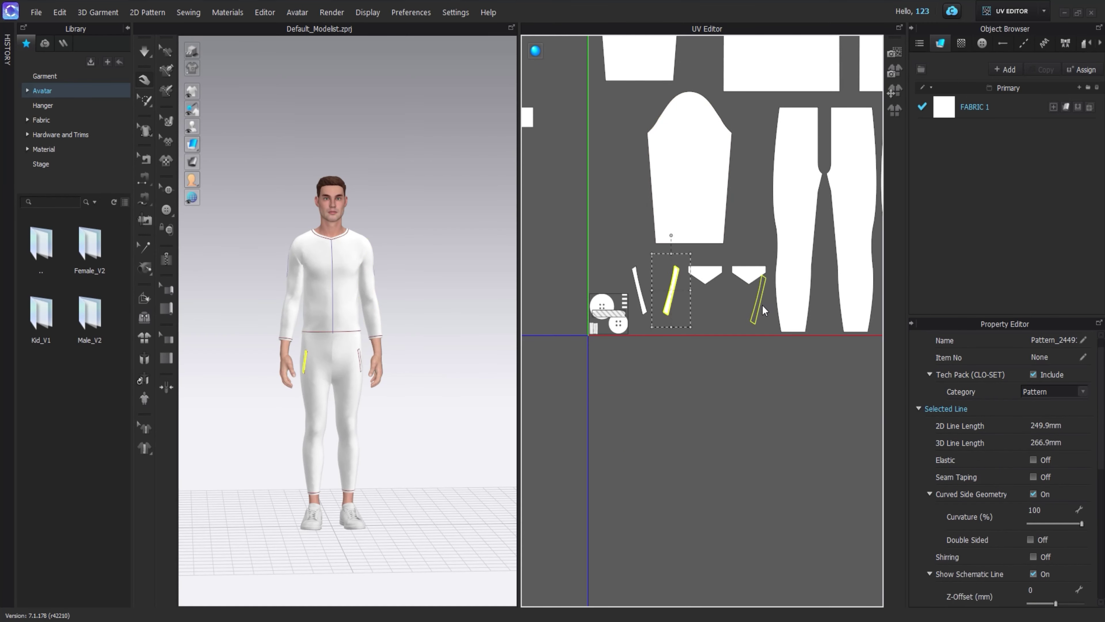
{"action": "left_click_drag", "start_coordinate": [704, 275], "coordinate": [750, 191]}
{"action": "mouse_move", "coordinate": [638, 275]}
{"action": "left_mouse_down"}
{"action": "mouse_move", "coordinate": [637, 252]}
{"action": "mouse_move", "coordinate": [746, 341]}
{"action": "mouse_move", "coordinate": [755, 324]}
{"action": "left_mouse_up"}
{"action": "scroll", "coordinate": [561, 272], "scroll_direction": "down", "scroll_amount": 2}
{"action": "left_click", "coordinate": [735, 395]}
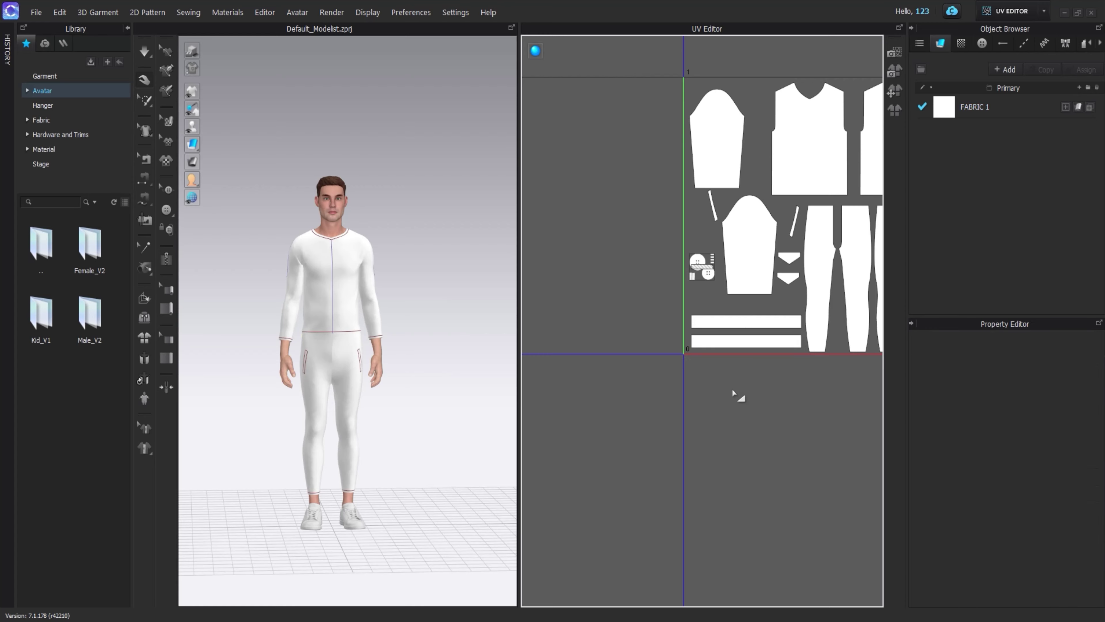
{"action": "scroll", "coordinate": [736, 395], "scroll_direction": "down", "scroll_amount": 2}
- Select all UV pieces and save a 3968-pixel snapshot as 'Shirt And trouser uv.png' on drive D
{"action": "key", "text": "ctrl+a"}
{"action": "left_click", "coordinate": [894, 53]}
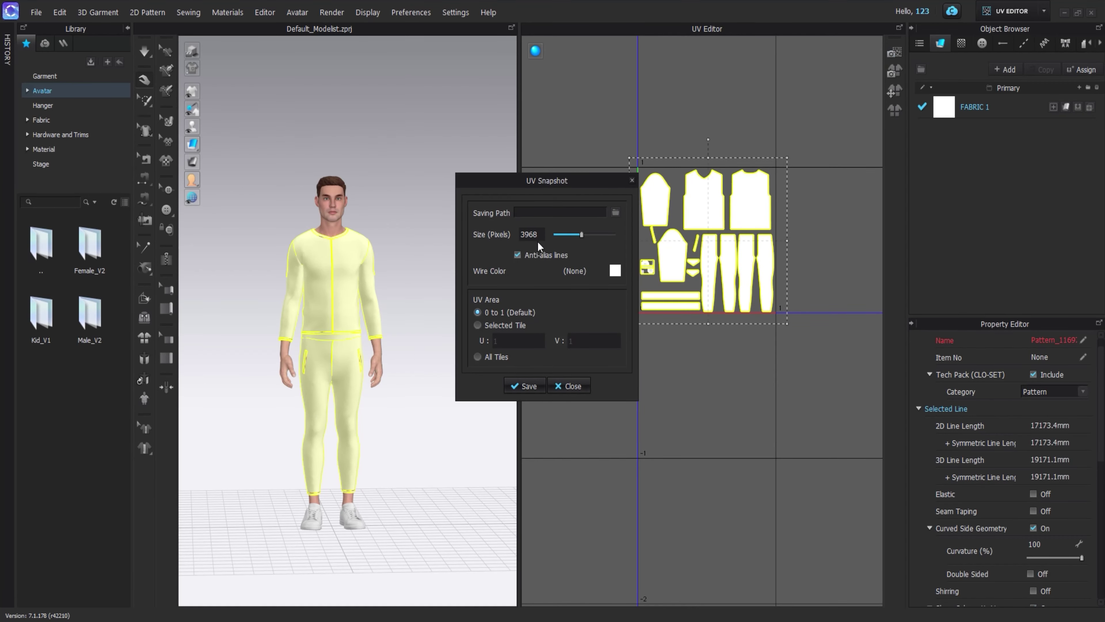
{"action": "left_click", "coordinate": [616, 212]}
{"action": "type", "text": "Shirt And trouser uv"}
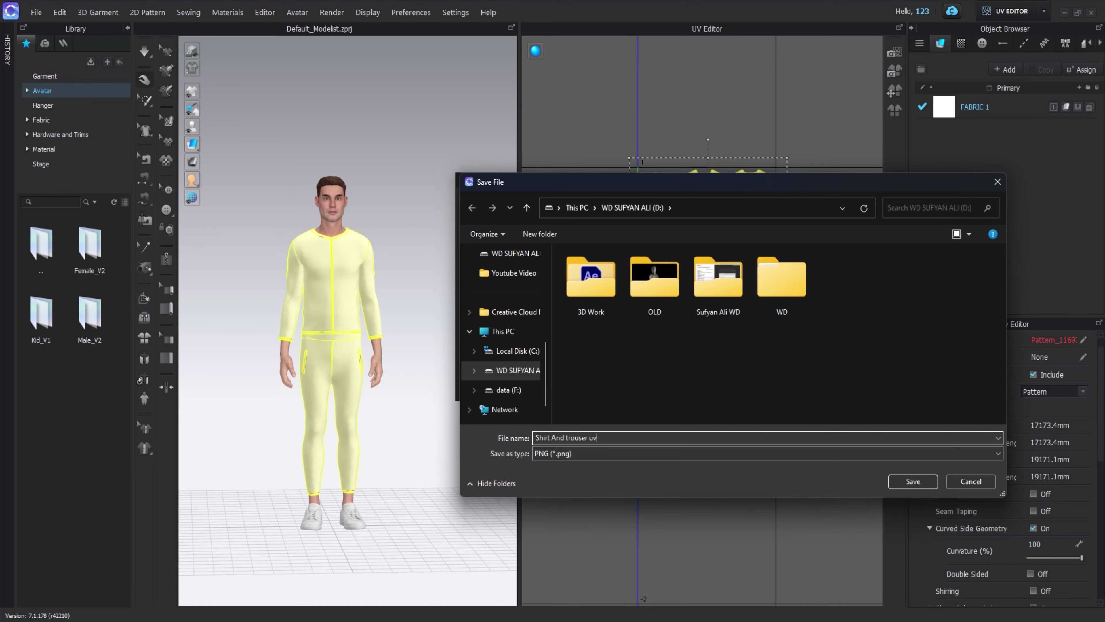
{"action": "key", "text": "Return"}
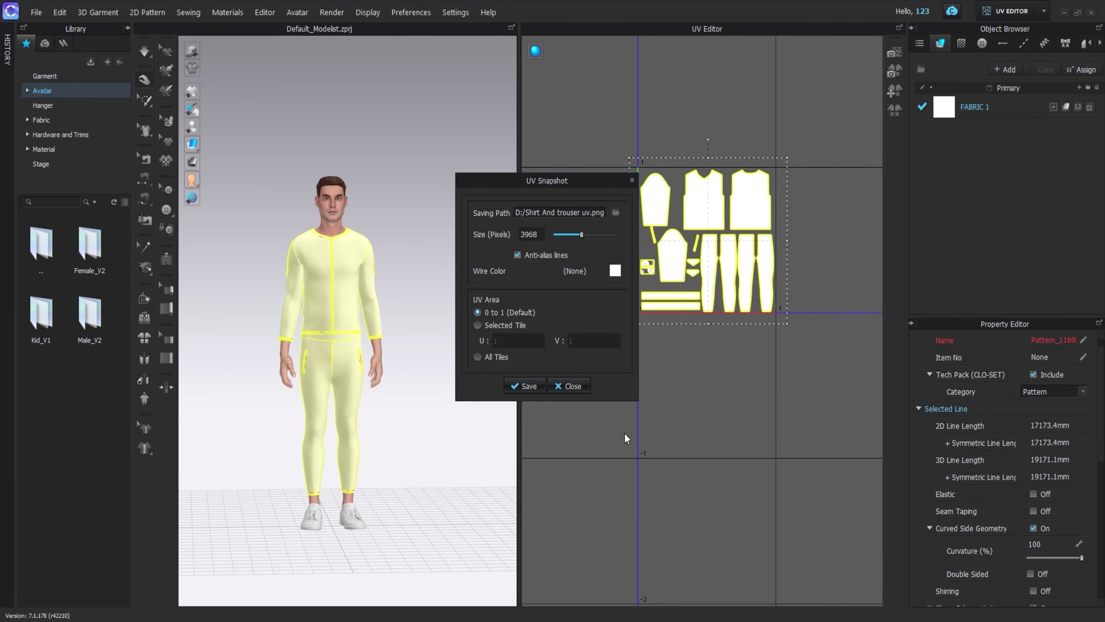
{"action": "left_click", "coordinate": [525, 386]}
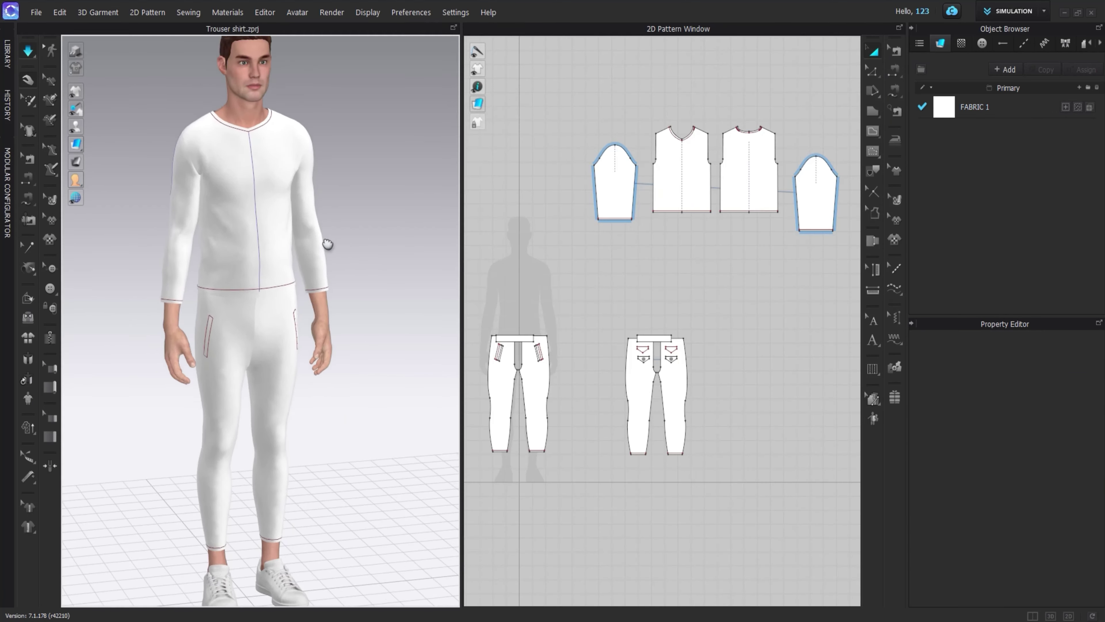
- Select FABRIC 1 and orbit to view the black-and-yellow Design print front and back
{"action": "left_click", "coordinate": [1022, 110]}
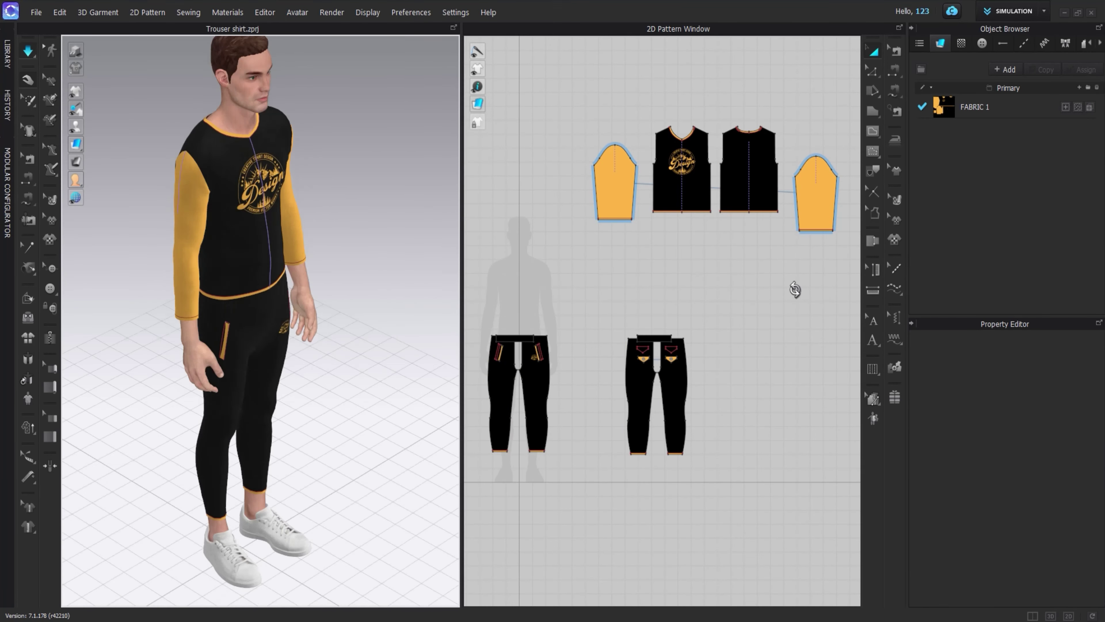
{"action": "right_click_drag", "start_coordinate": [331, 270], "coordinate": [203, 264]}
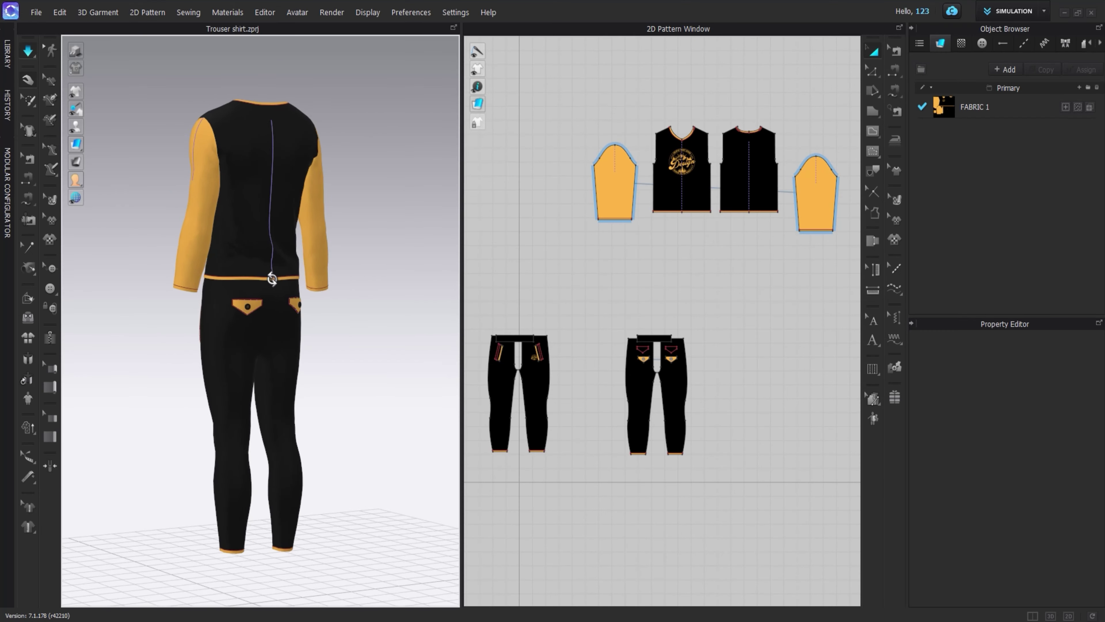
{"action": "left_click", "coordinate": [203, 263]}
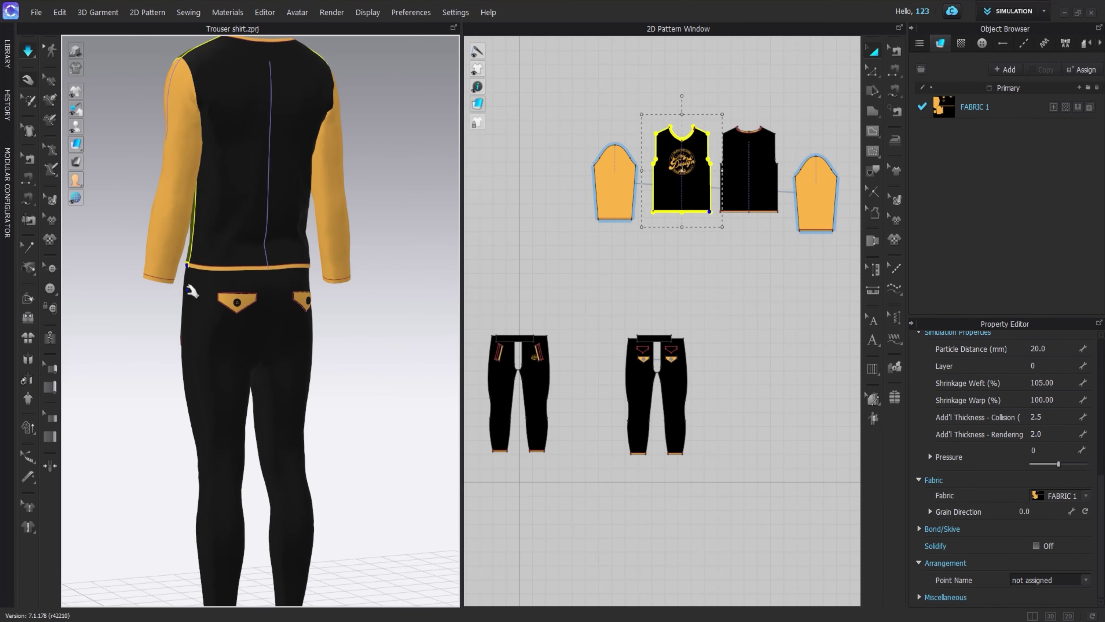
{"action": "mouse_move", "coordinate": [203, 263]}
{"action": "right_mouse_down"}
{"action": "mouse_move", "coordinate": [321, 325]}
{"action": "mouse_move", "coordinate": [310, 273]}
{"action": "mouse_move", "coordinate": [407, 277]}
{"action": "right_mouse_up"}
{"action": "left_click", "coordinate": [320, 325]}
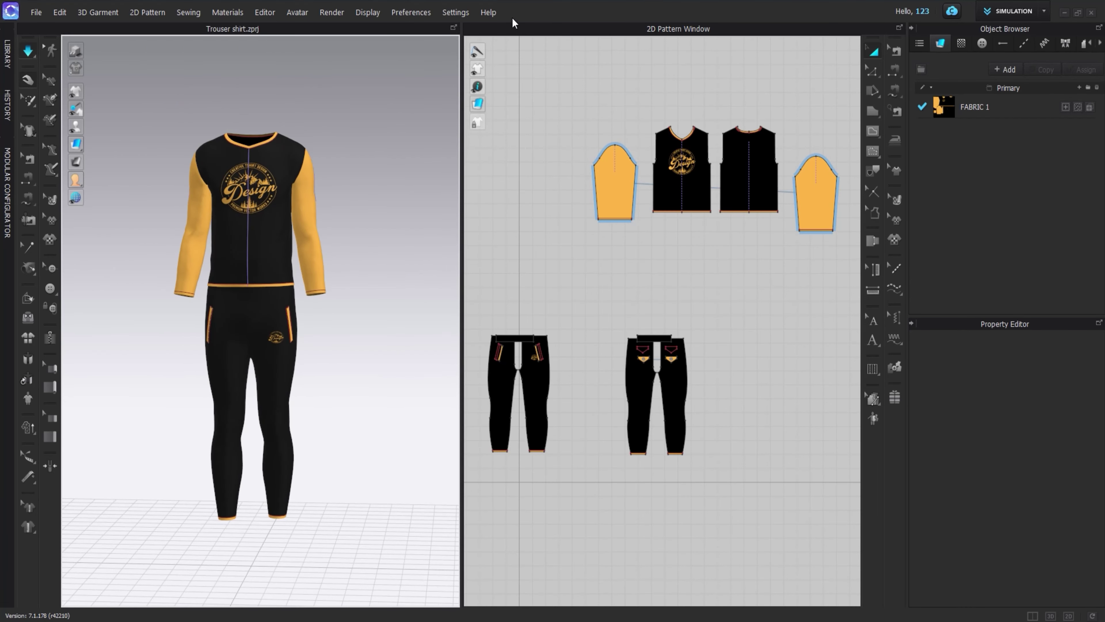